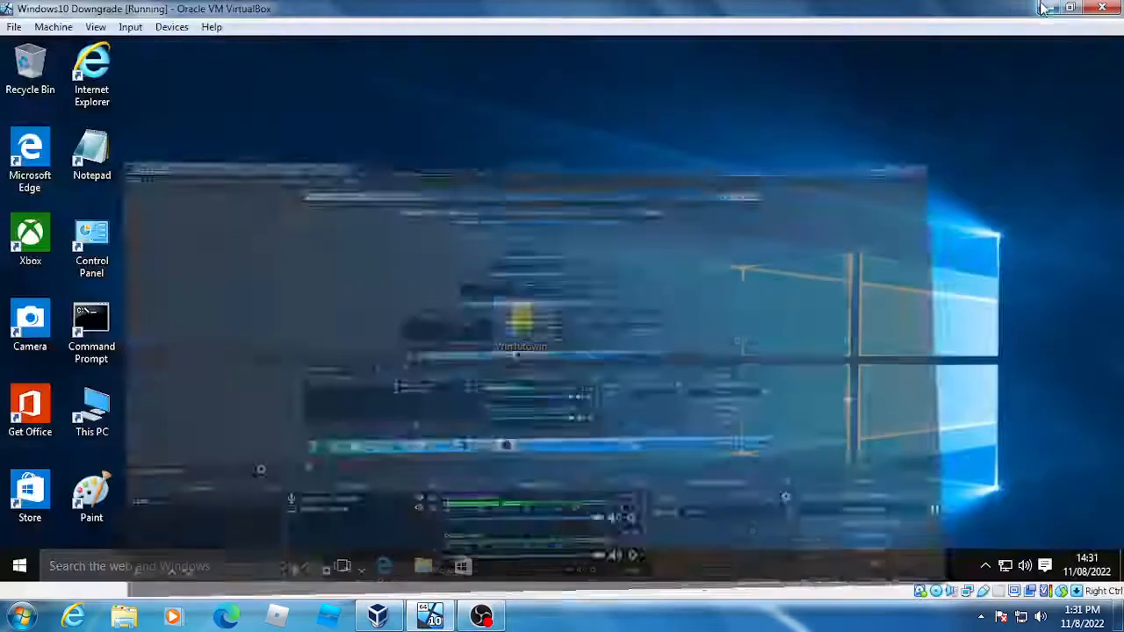
- Switch the virtual machine to full-screen mode and clear the selection on its desktop
click(95, 27)
click(132, 46)
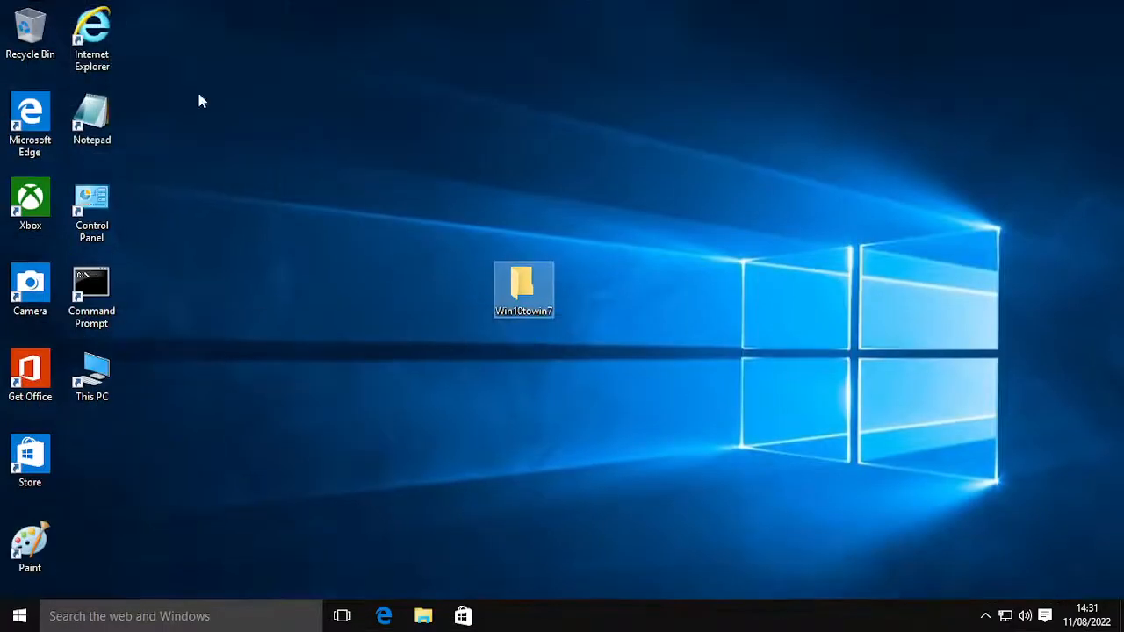
mouse_move(429, 275)
mouse_down()
mouse_move(466, 340)
mouse_move(465, 268)
mouse_move(460, 299)
mouse_move(580, 274)
mouse_move(410, 272)
mouse_up()
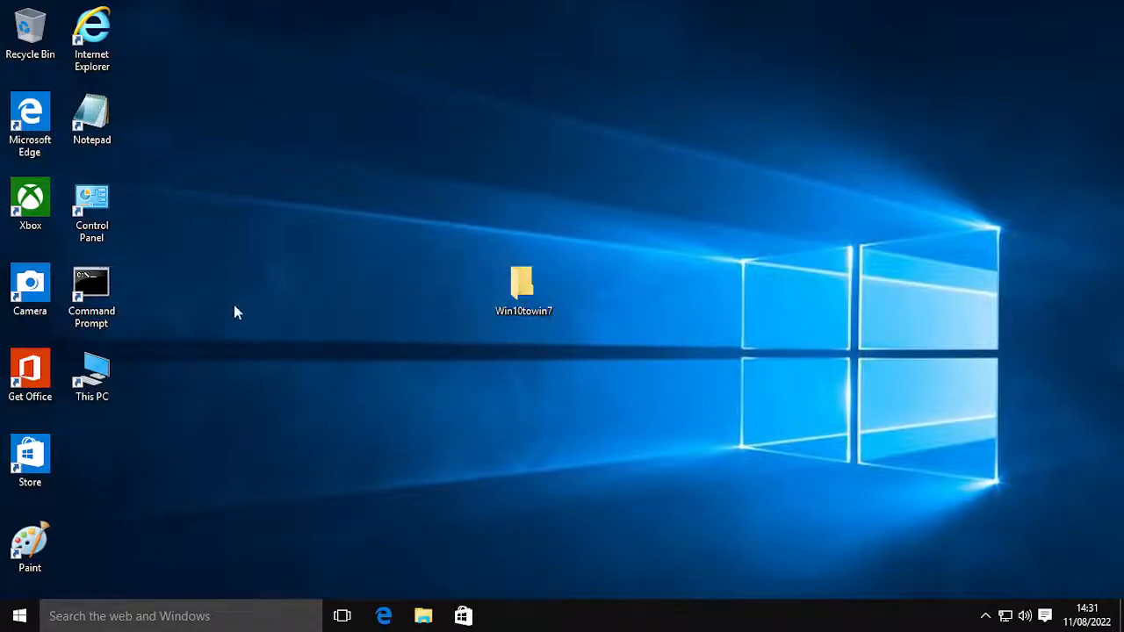
- Look inside the Win10towin7 folder on the desktop, then close its window
double_click(524, 283)
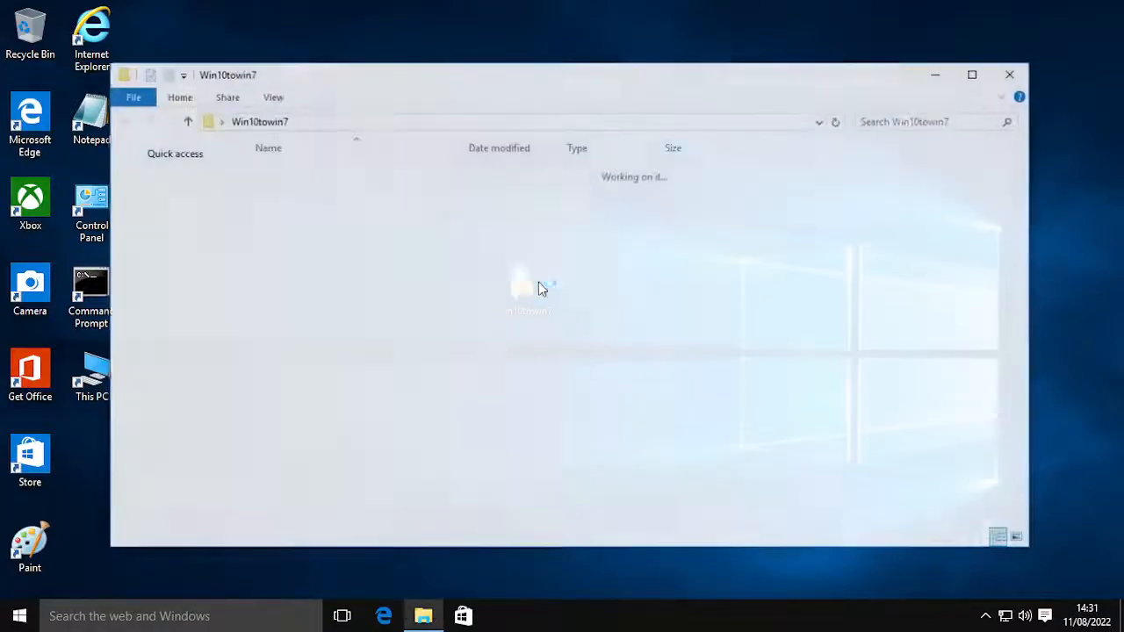
drag(281, 91, 184, 88)
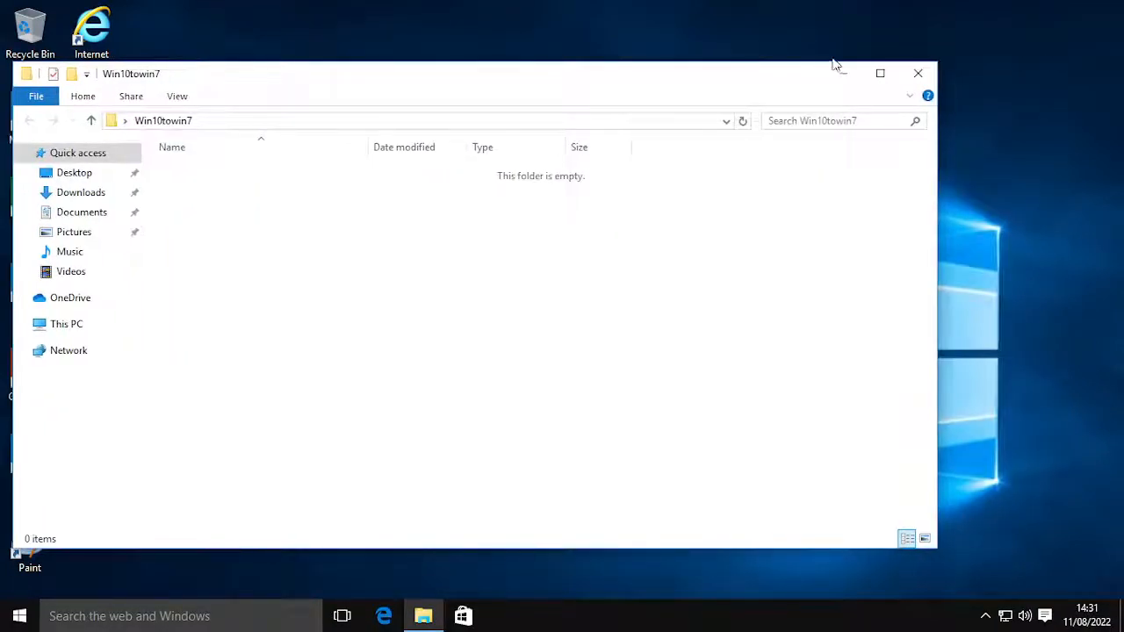
click(914, 73)
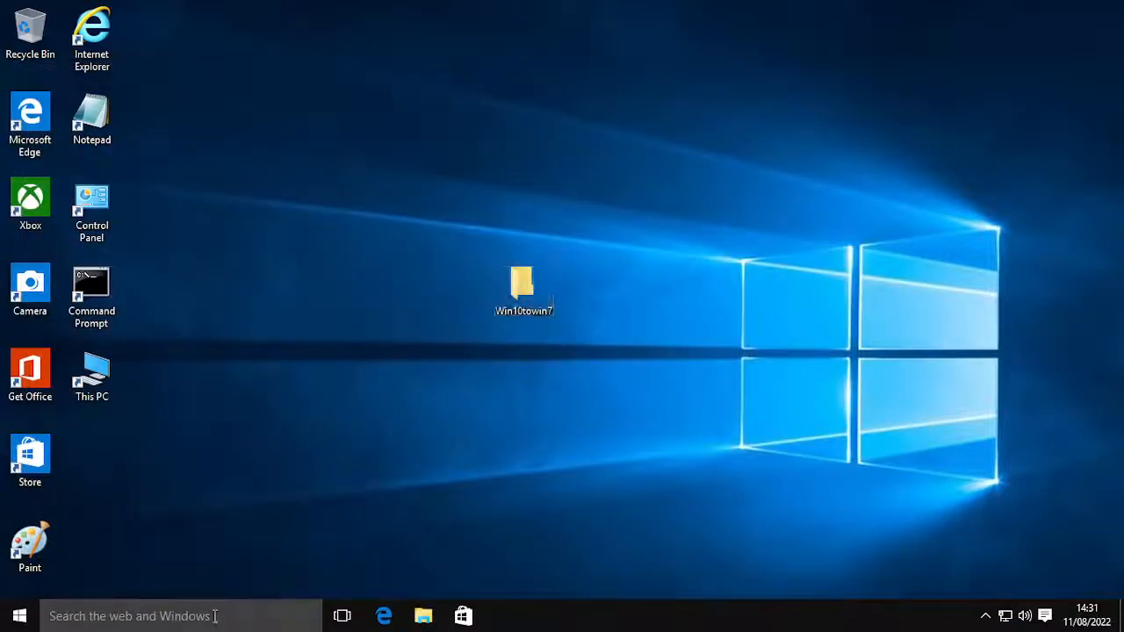
- Search the web for "classic shell" and open the classicshell.net website
click(211, 616)
text(cl)
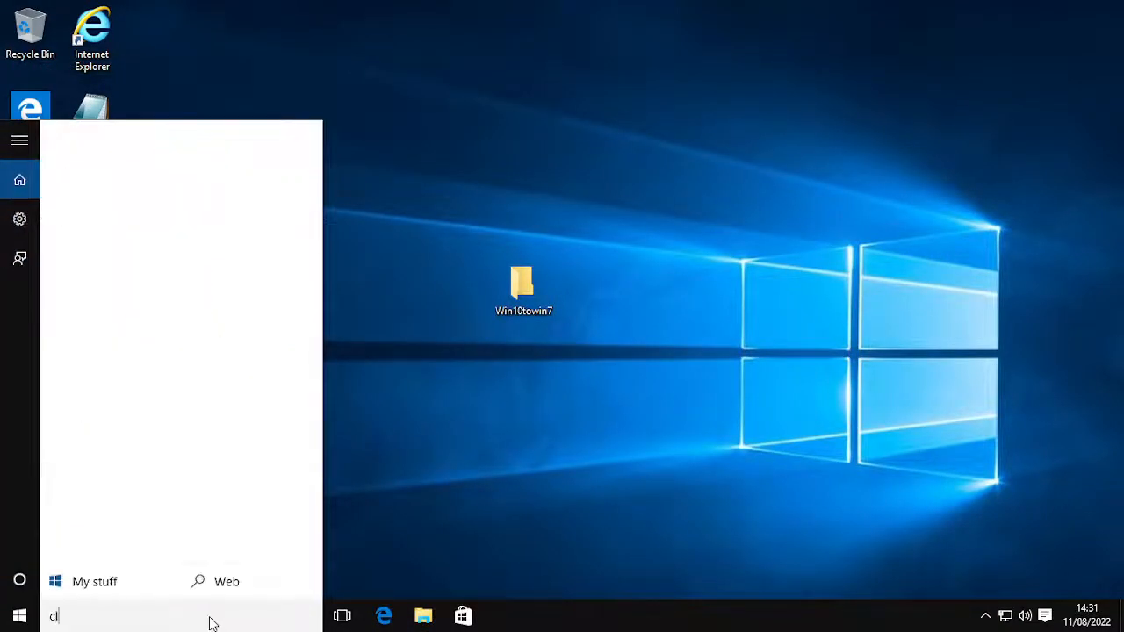
text(assic shell)
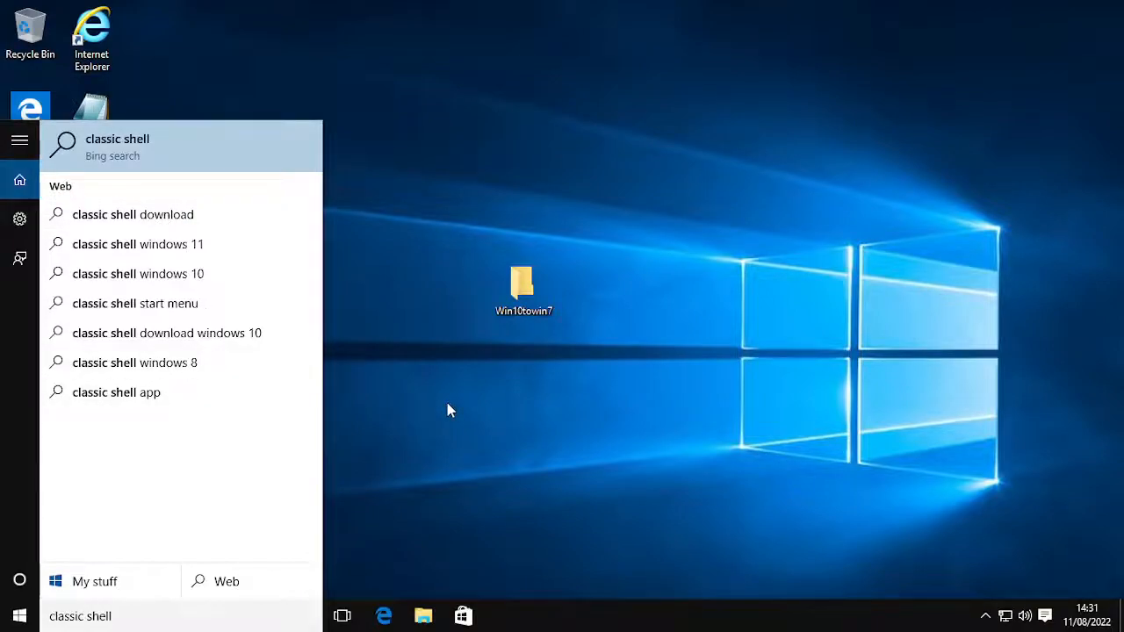
key(Return)
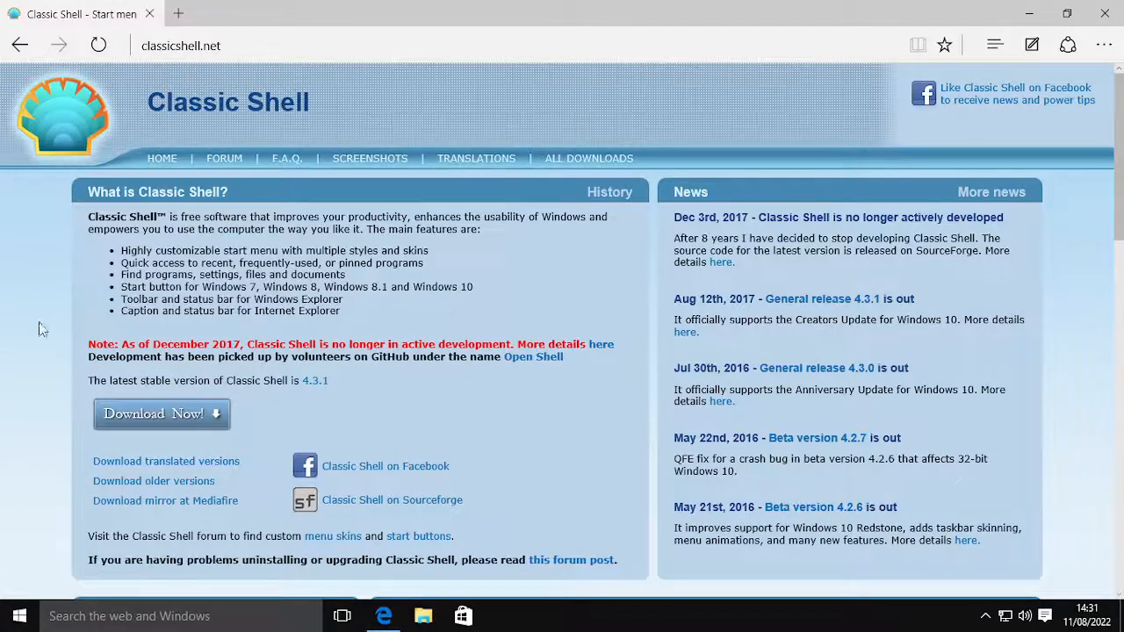
click(18, 615)
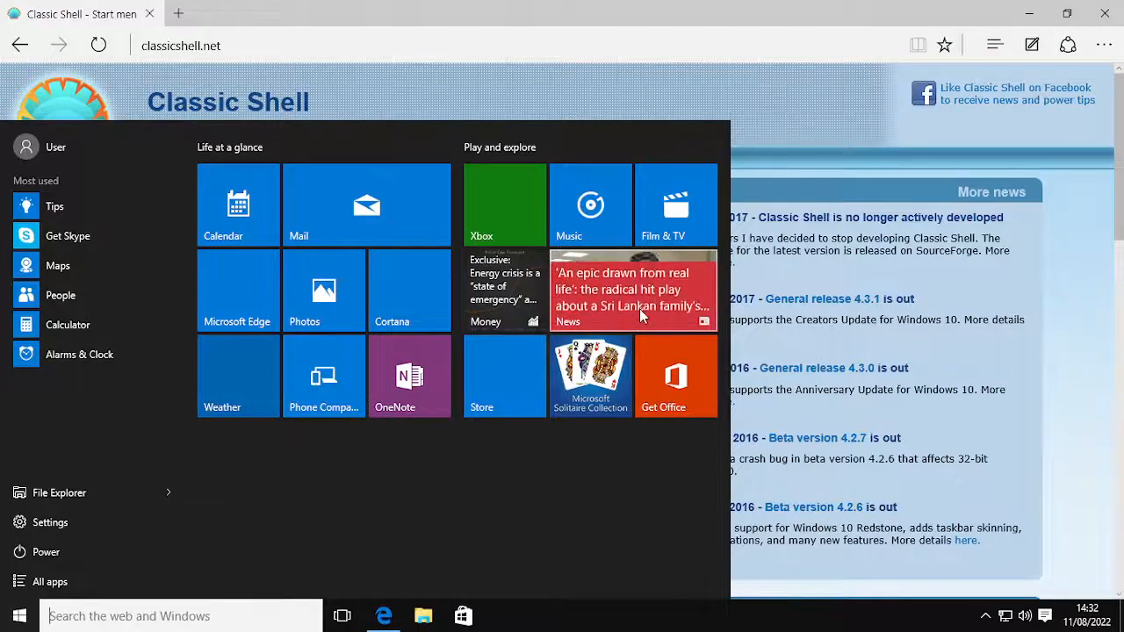
click(356, 99)
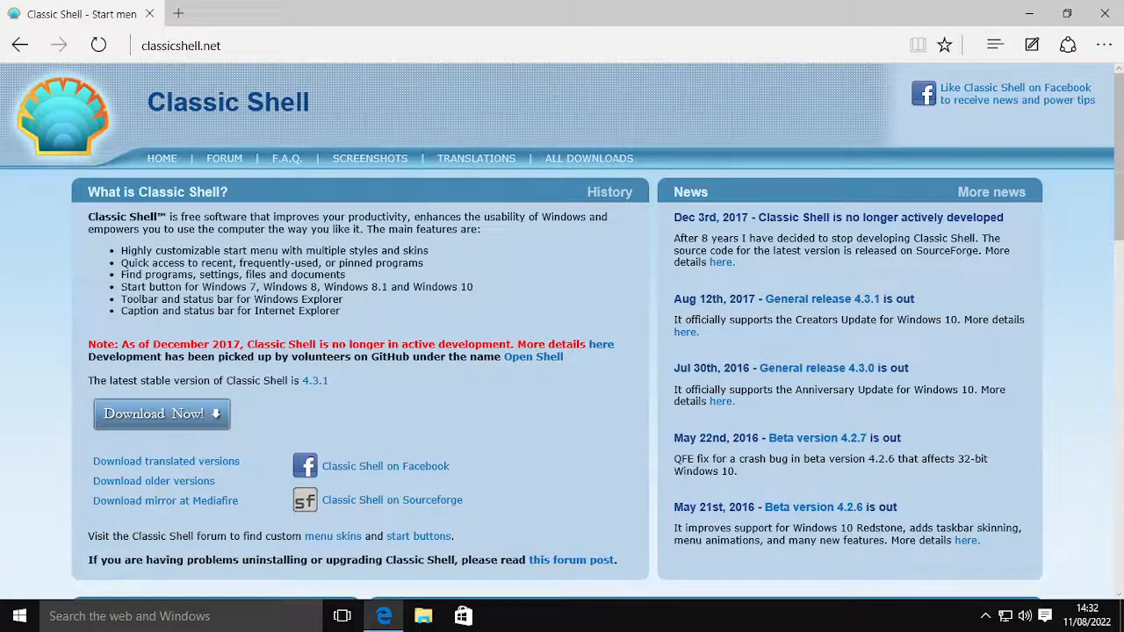
click(128, 618)
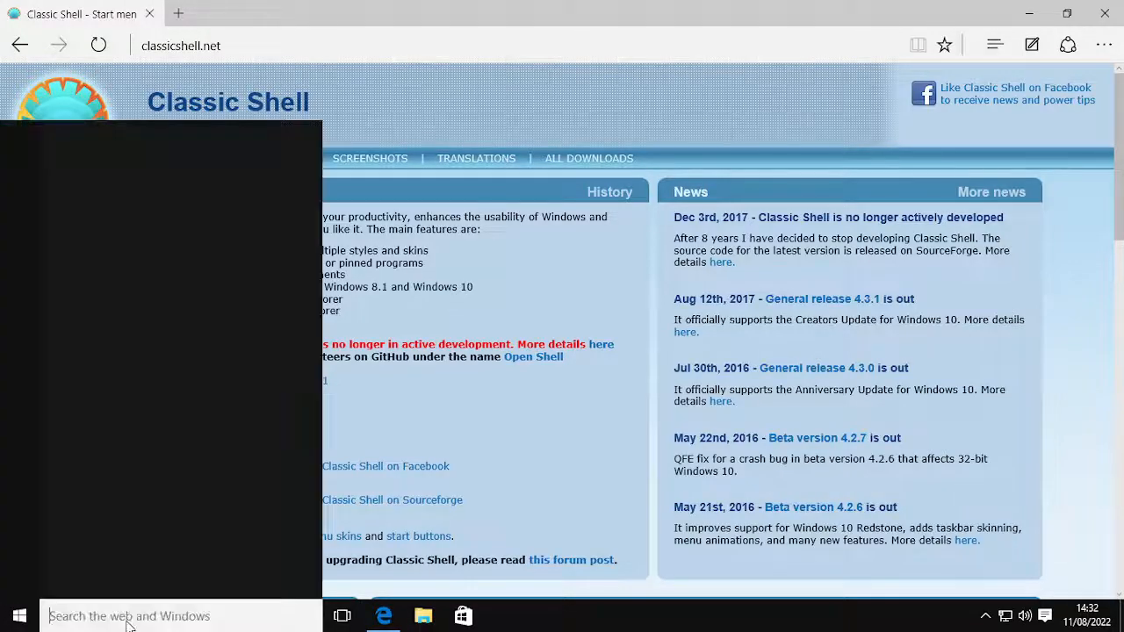
text(system rest)
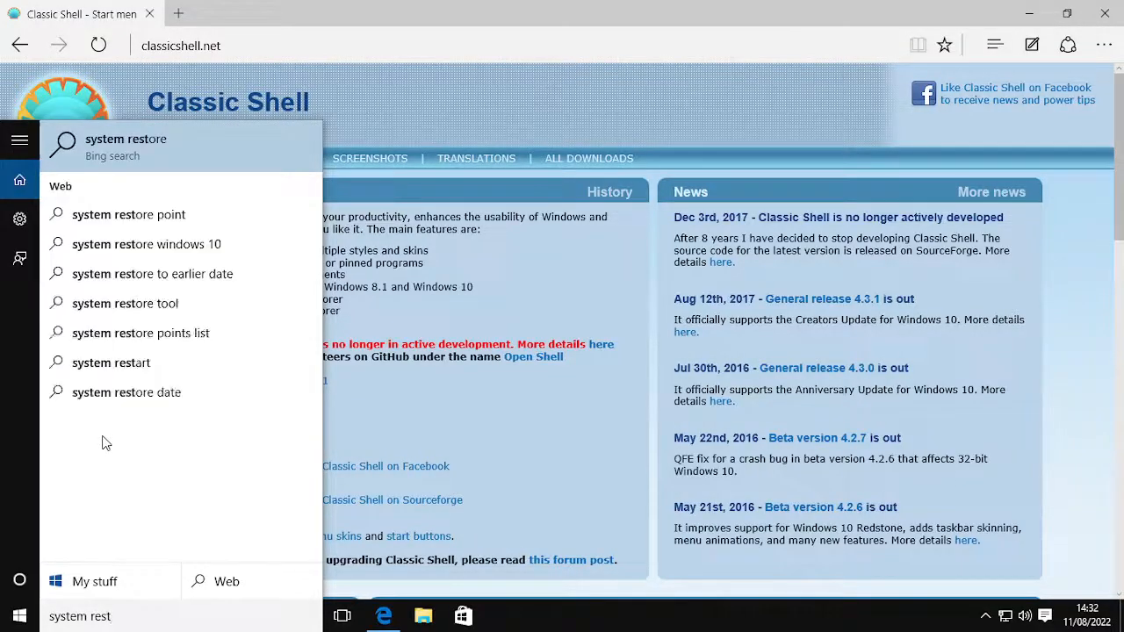
text(ot)
key(BackSpace)
text(re)
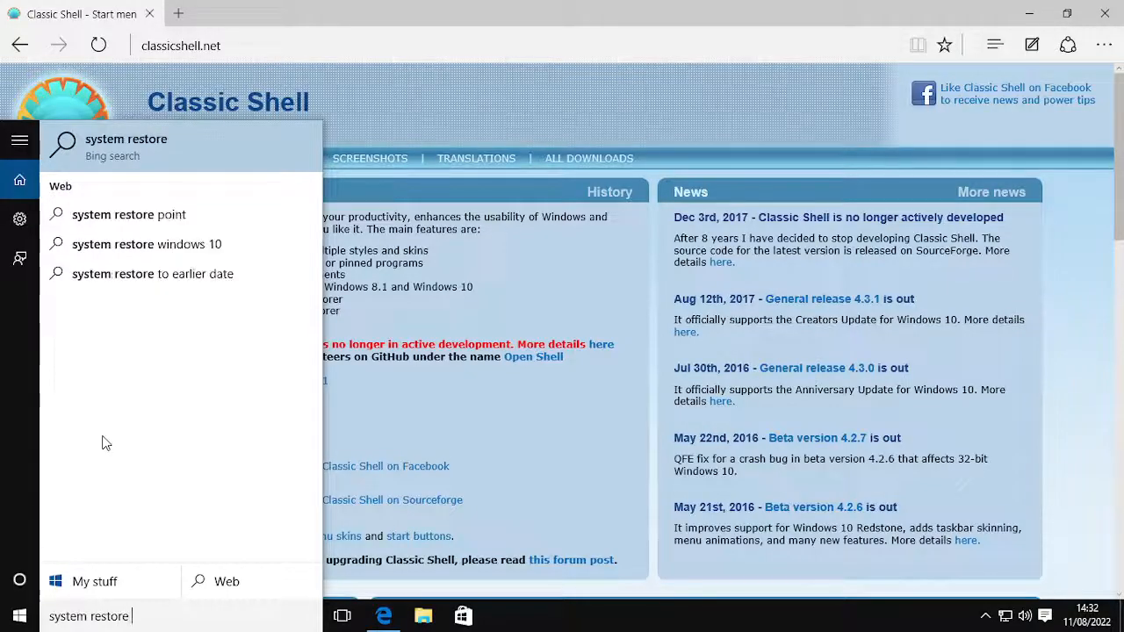
key(BackSpace)
key(BackSpace)
key(BackSpace)
key(BackSpace)
key(BackSpace)
key(BackSpace)
key(BackSpace)
key(BackSpace)
key(BackSpace)
key(BackSpace)
key(BackSpace)
key(BackSpace)
click(19, 618)
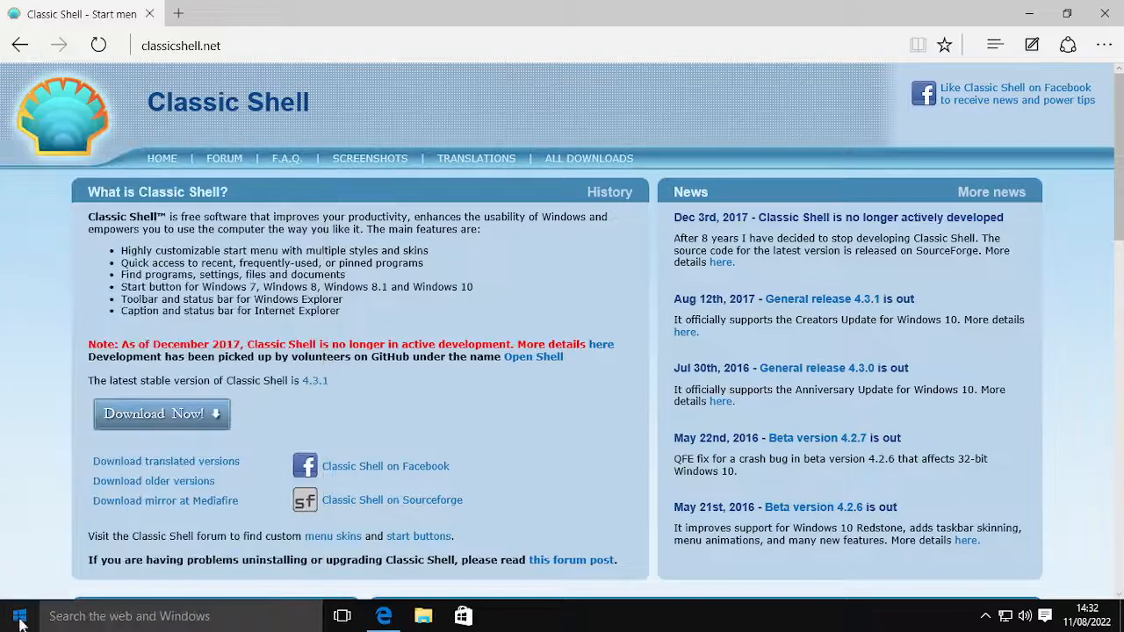
- Open Control Panel and move its window towards the middle of the screen
click(19, 618)
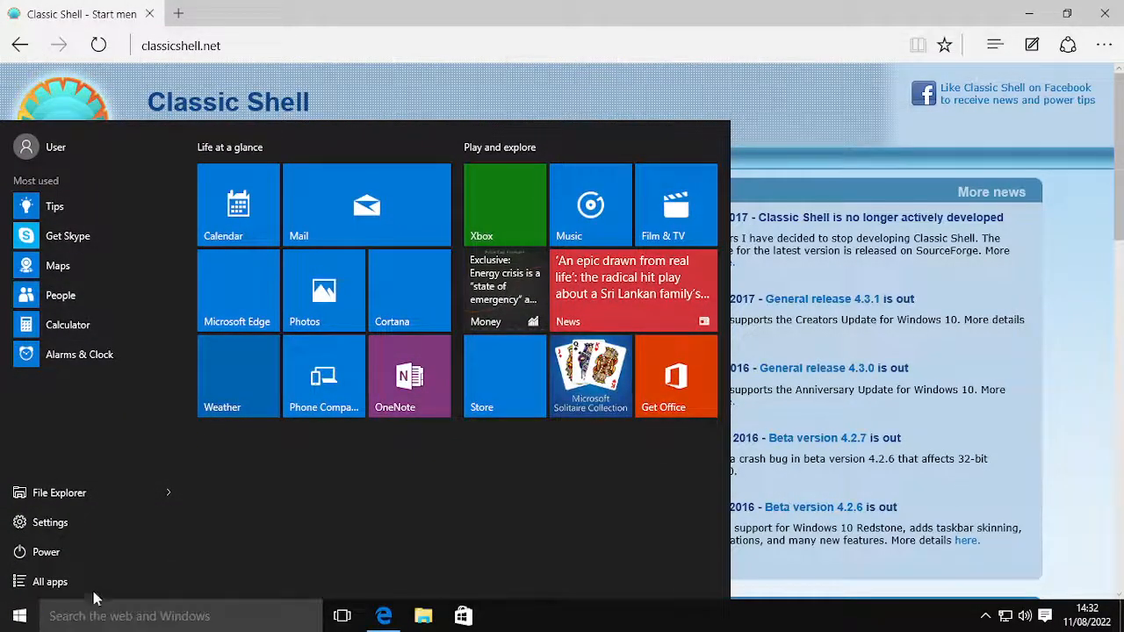
right_click(13, 620)
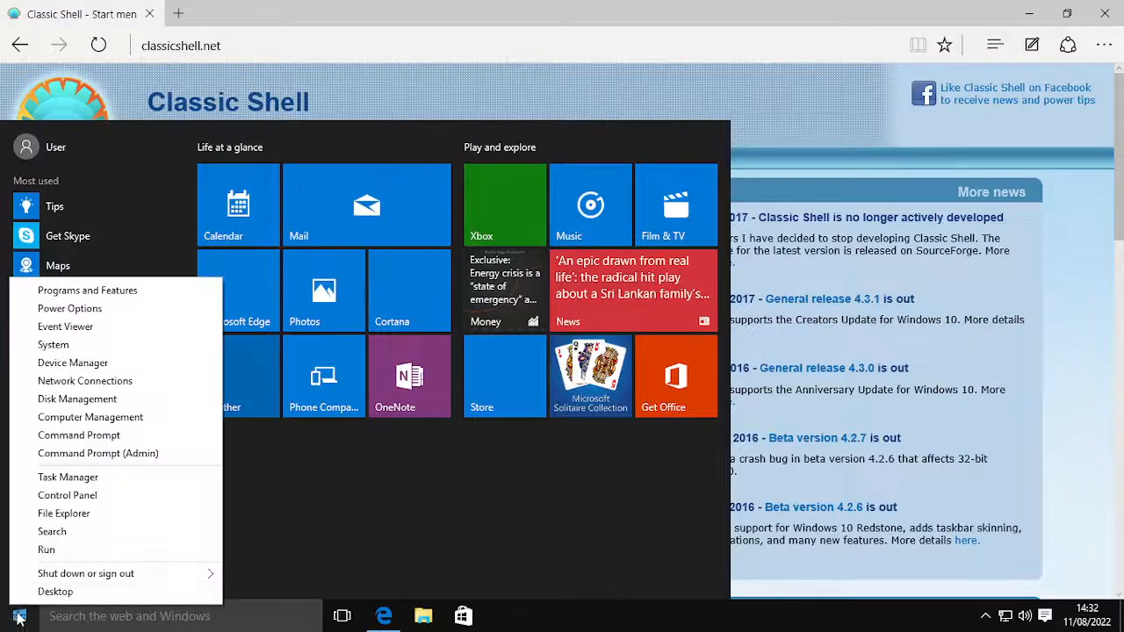
click(66, 503)
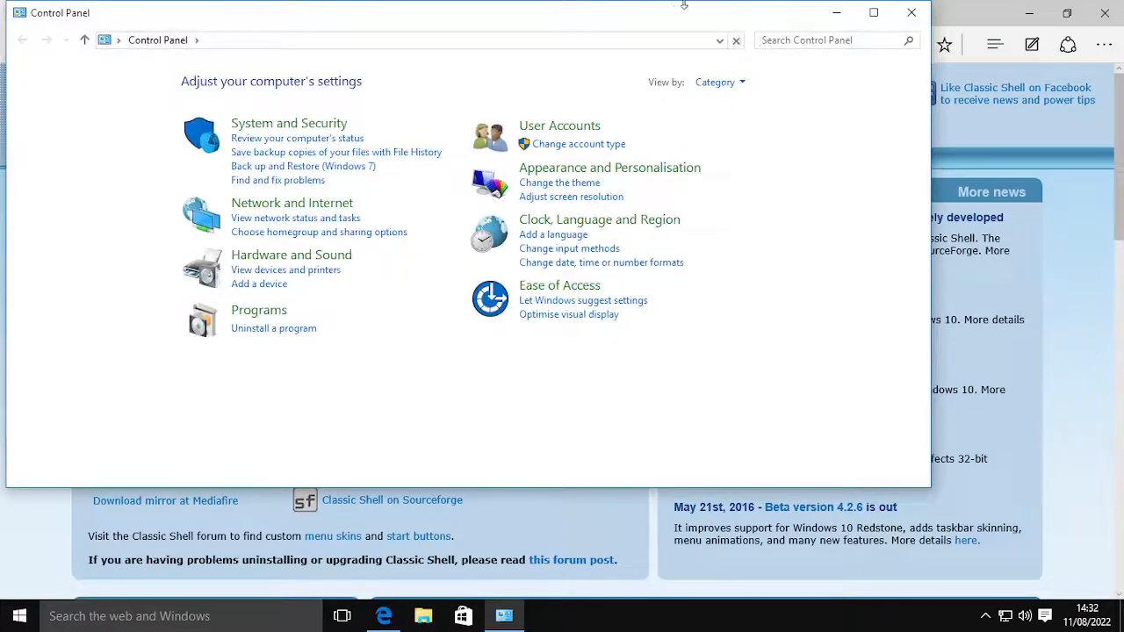
drag(683, 5, 810, 110)
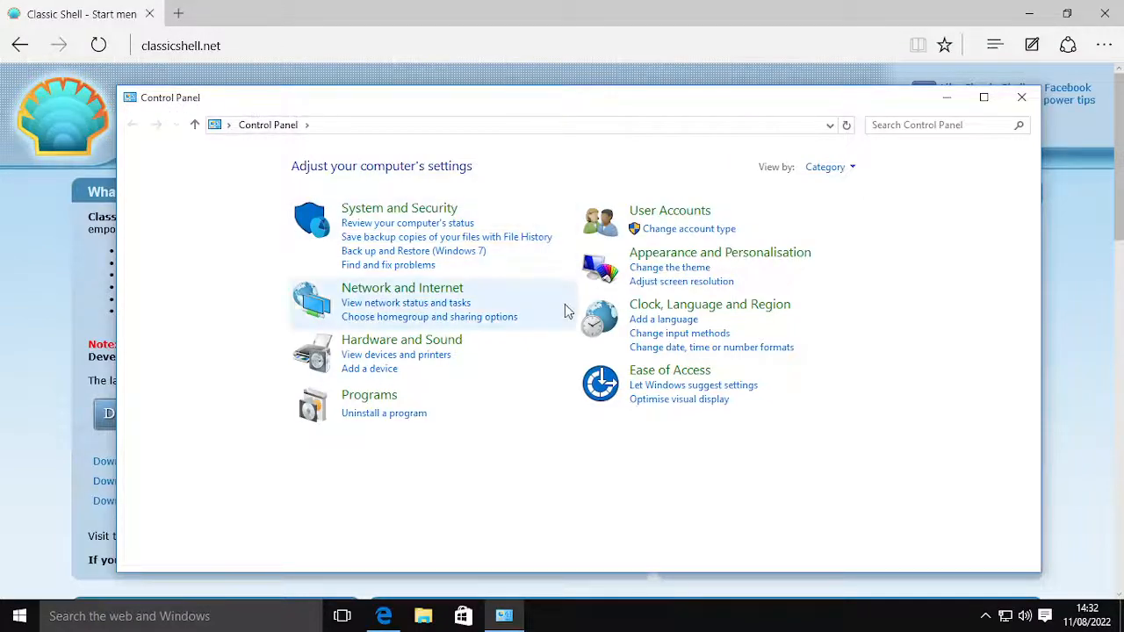
- Search Control Panel for "system res" and open the System Protection settings for creating a restore point
click(893, 123)
text(system)
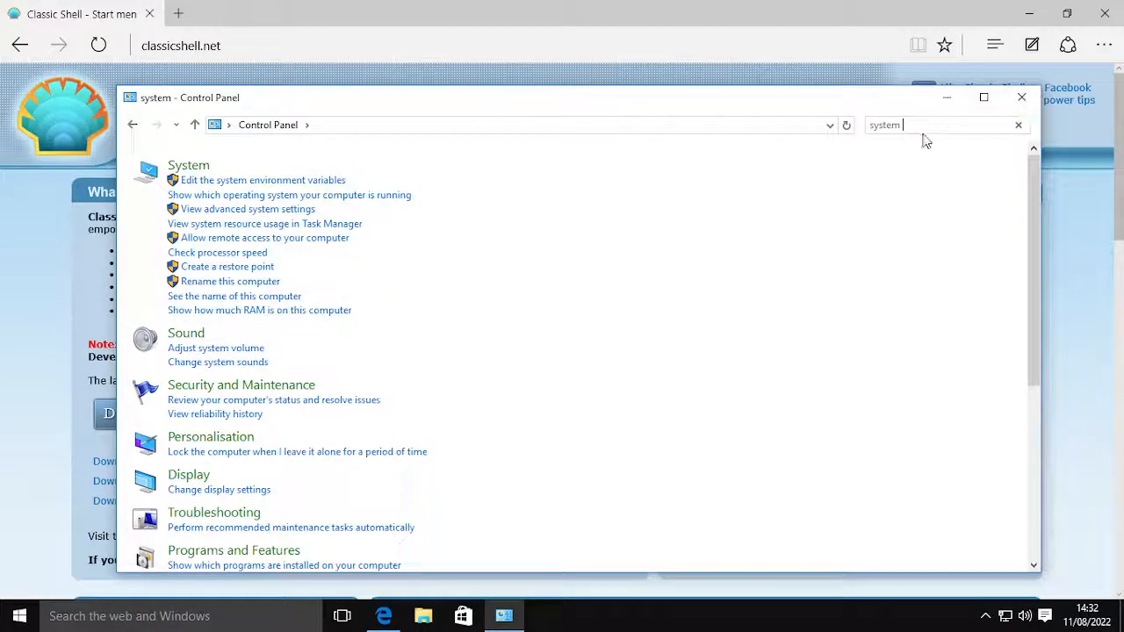
text(res)
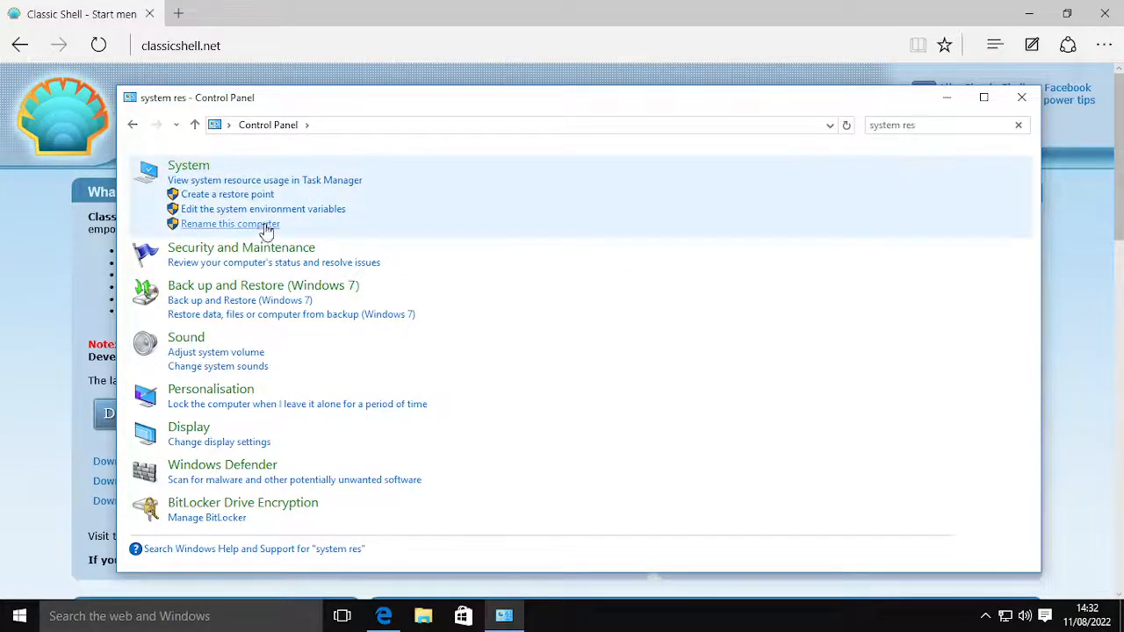
click(217, 196)
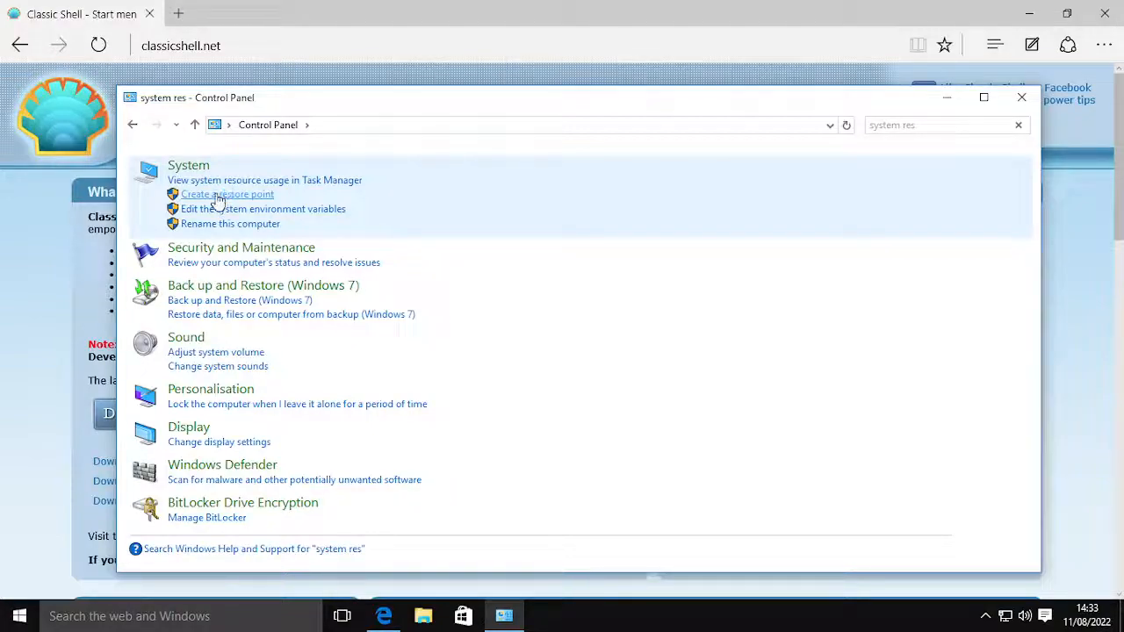
drag(220, 151, 320, 141)
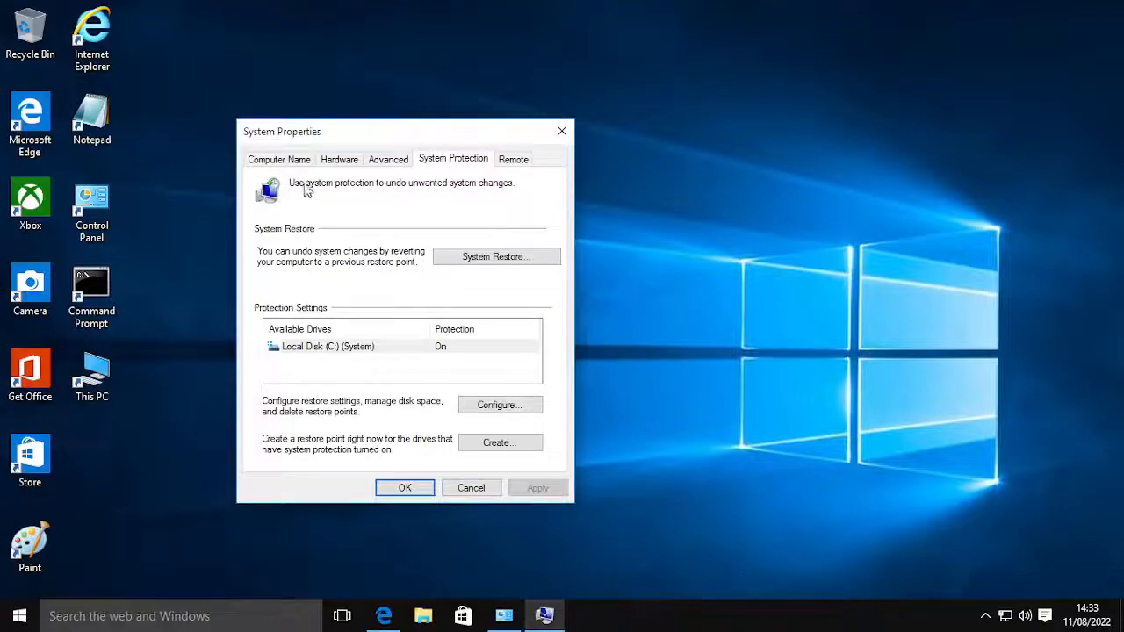
- Create a restore point for Local Disk (C:) with the description "Go Back To Windows 10"
click(344, 347)
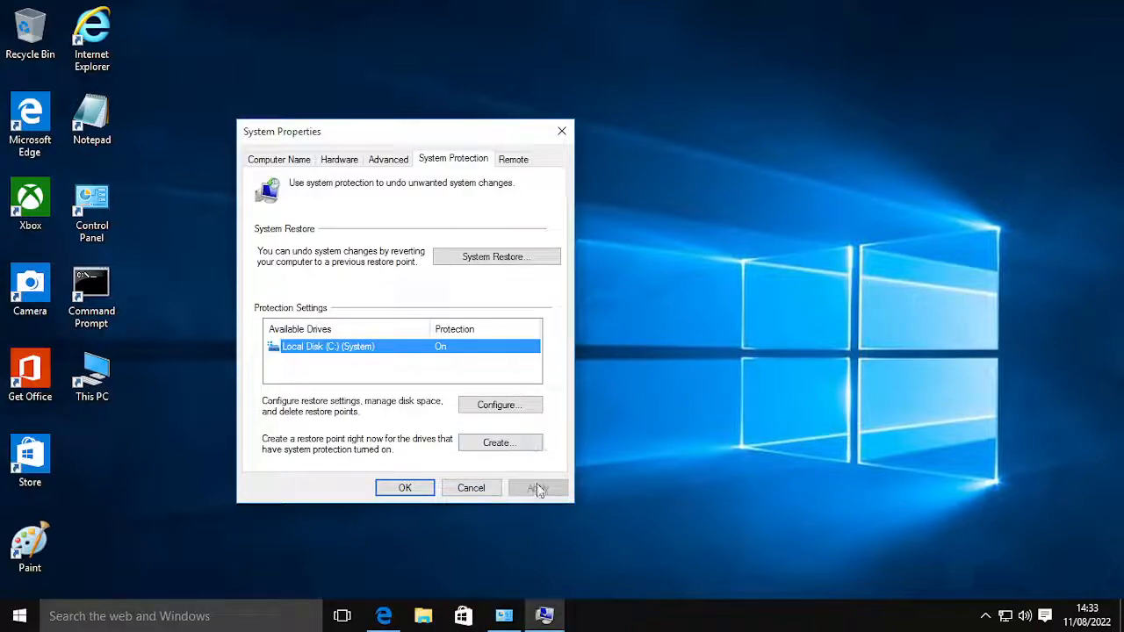
click(497, 444)
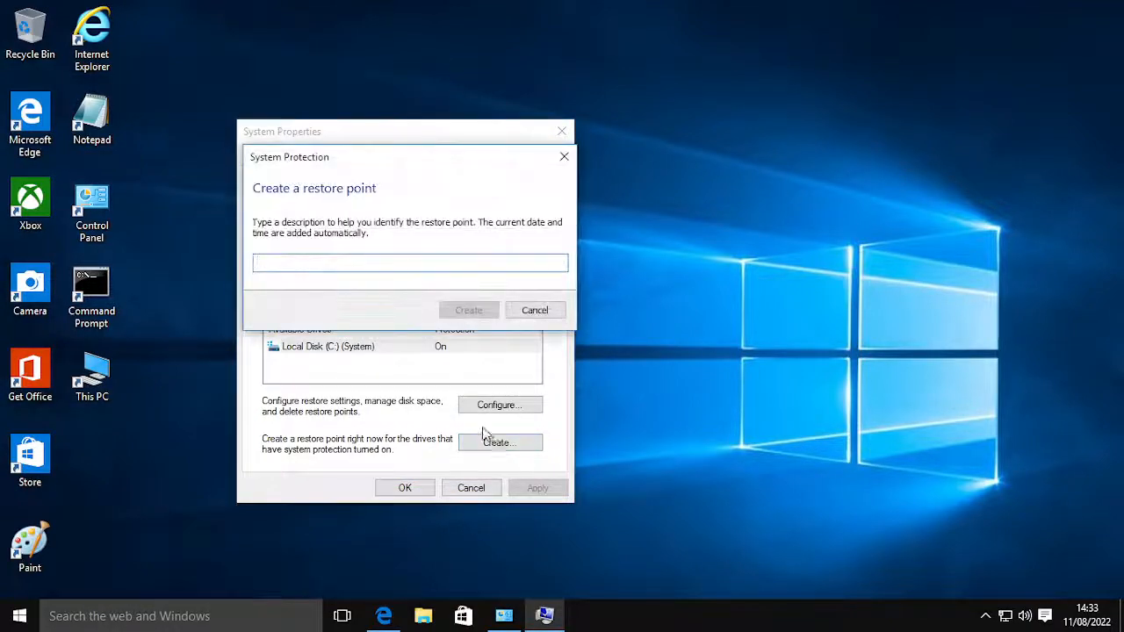
text(W)
key(BackSpace)
text(Go )
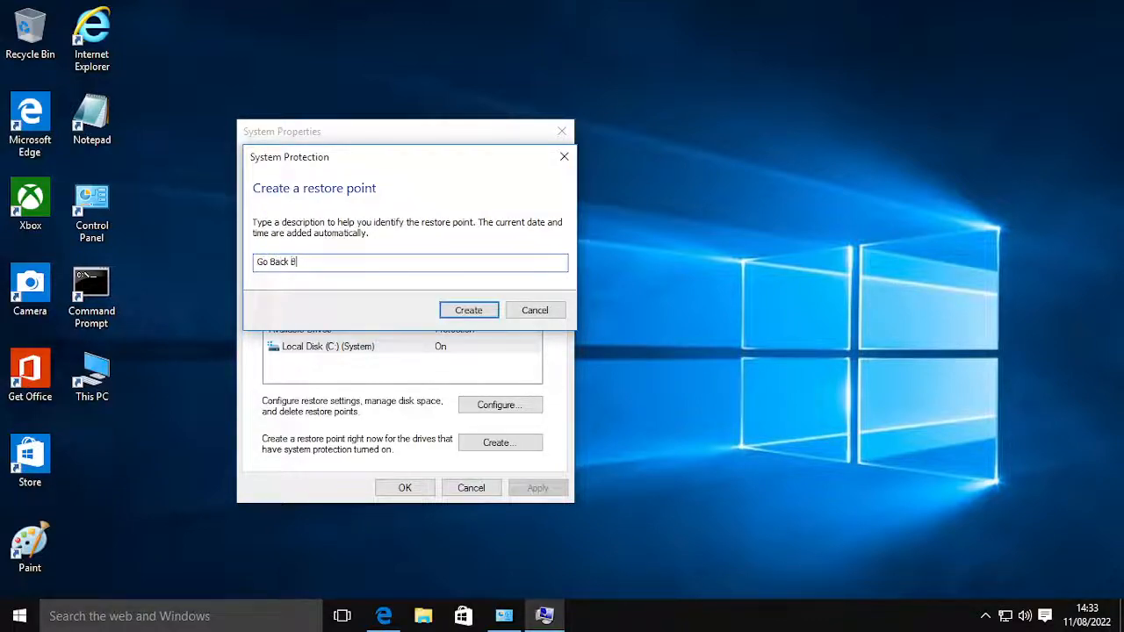
text(Back To Windows 10)
click(497, 316)
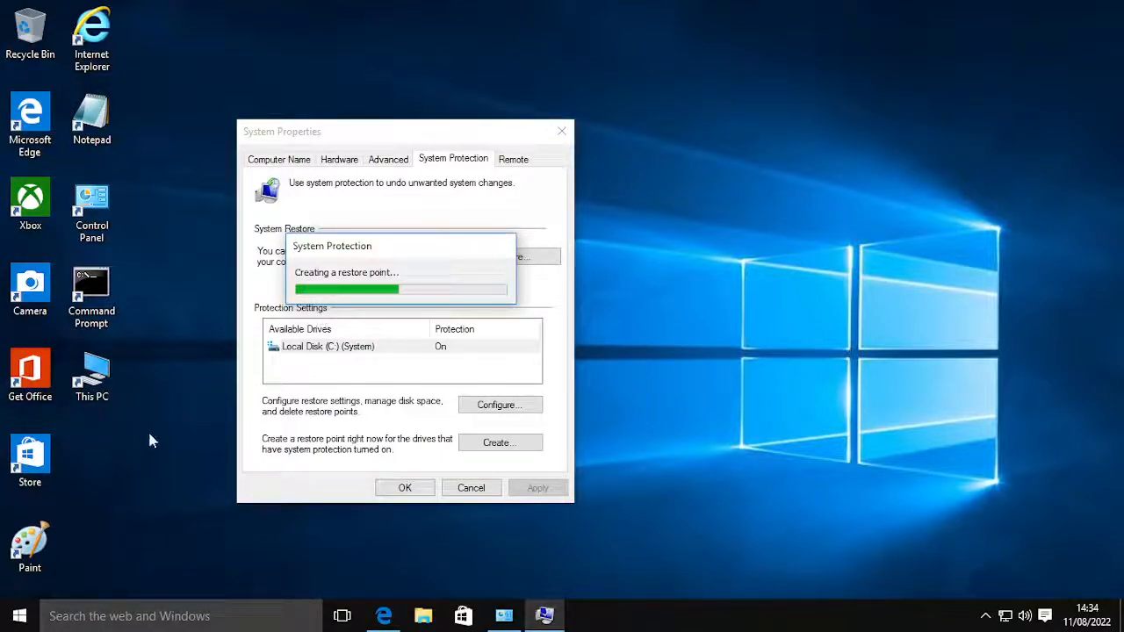
drag(252, 1, 158, 577)
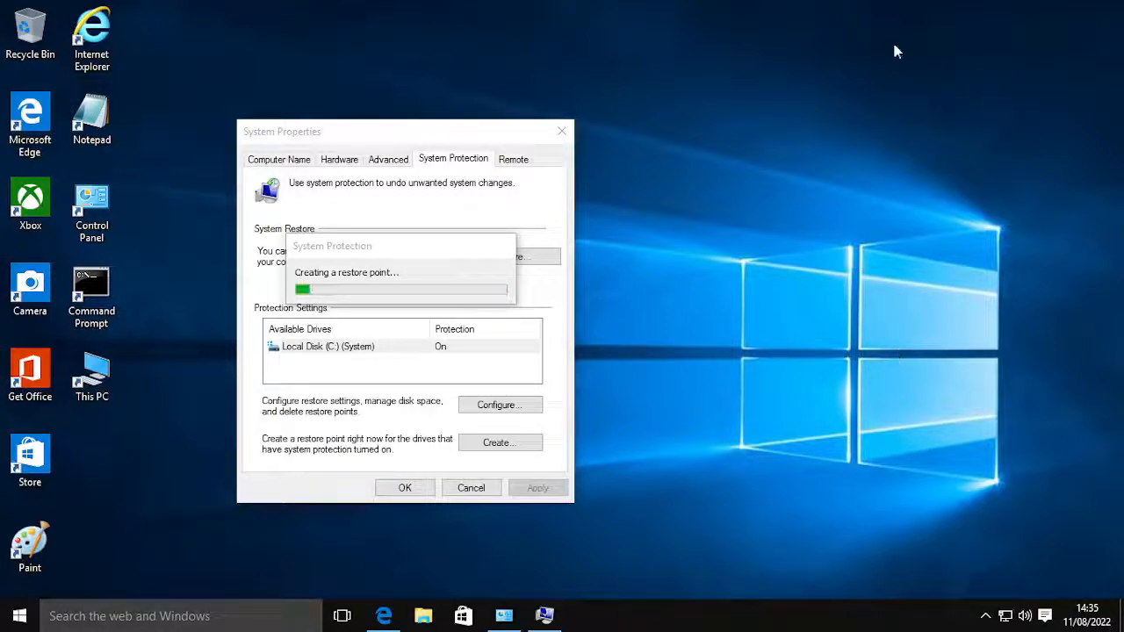
- Switch back to the Classic Shell page in Microsoft Edge and open its FossHub download page
click(203, 615)
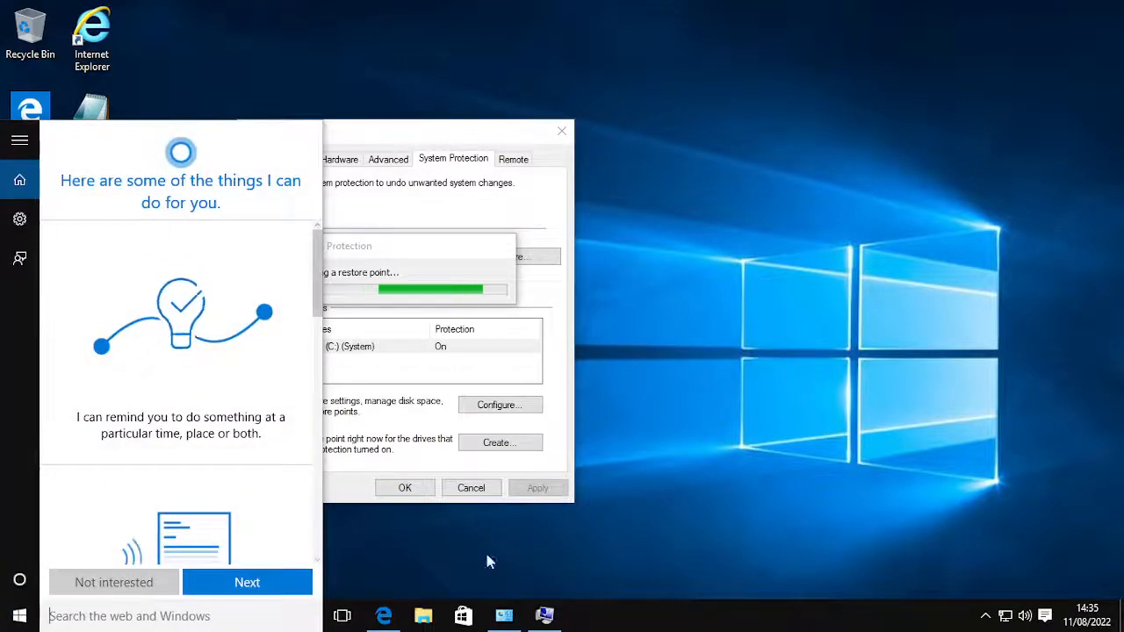
click(386, 618)
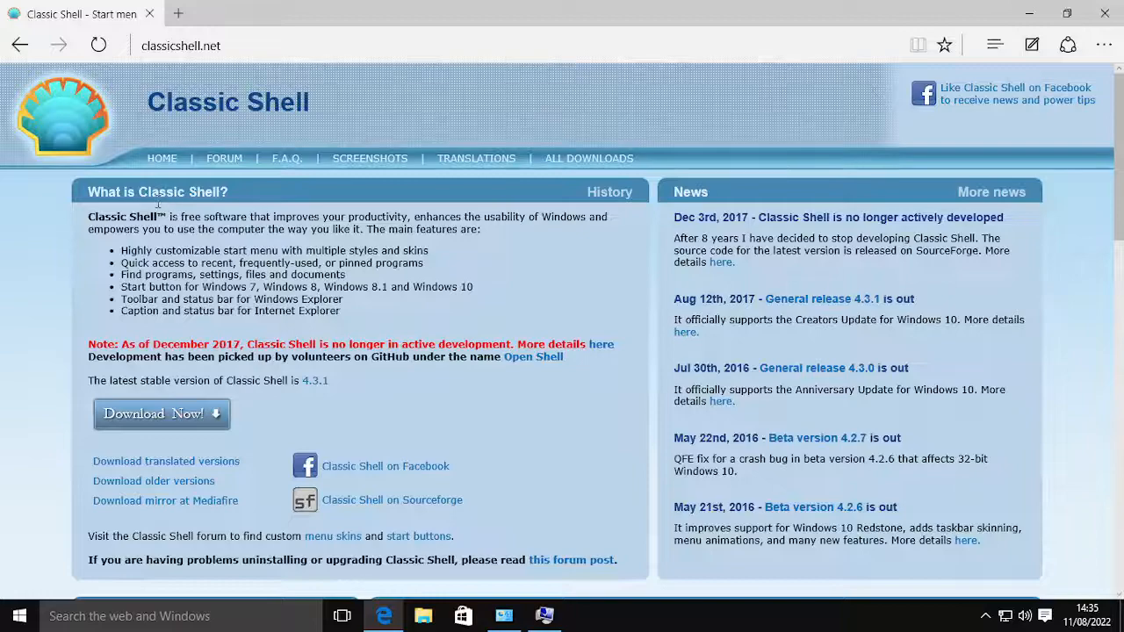
click(162, 420)
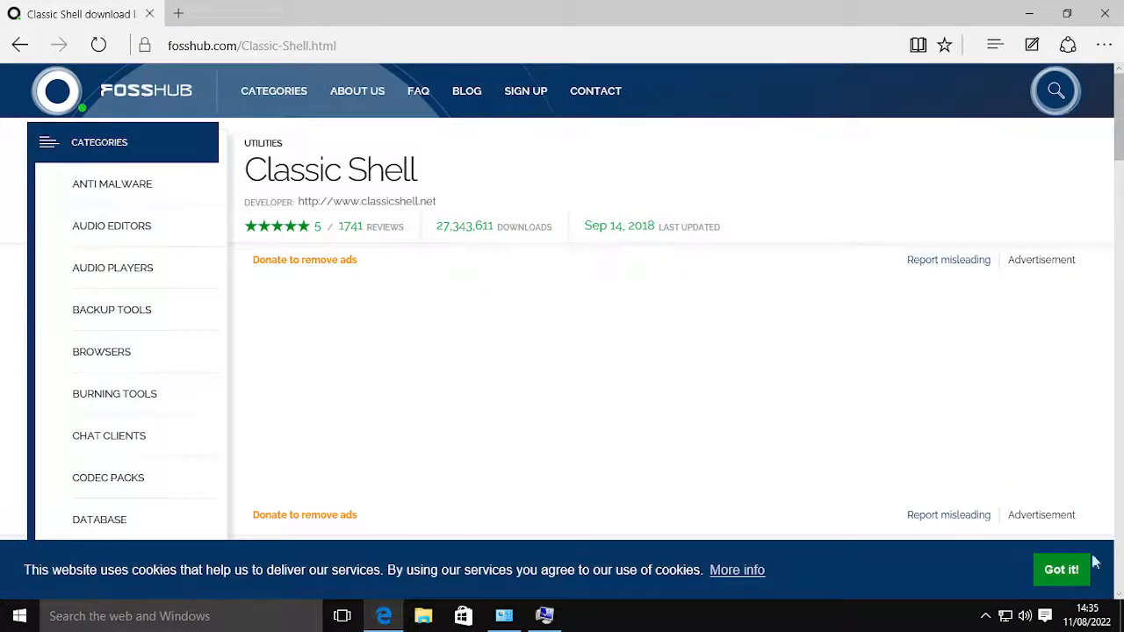
- Accept the site's cookies and download the English Windows installer of Classic Shell
click(1059, 571)
scroll(488, 413, down, 3)
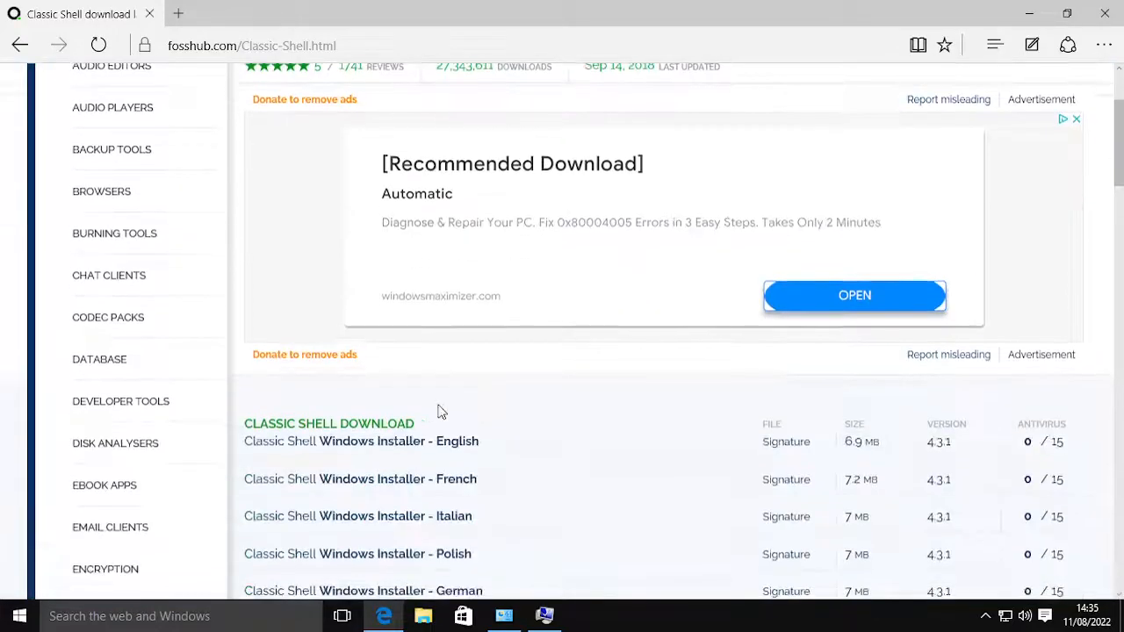
scroll(424, 409, down, 2)
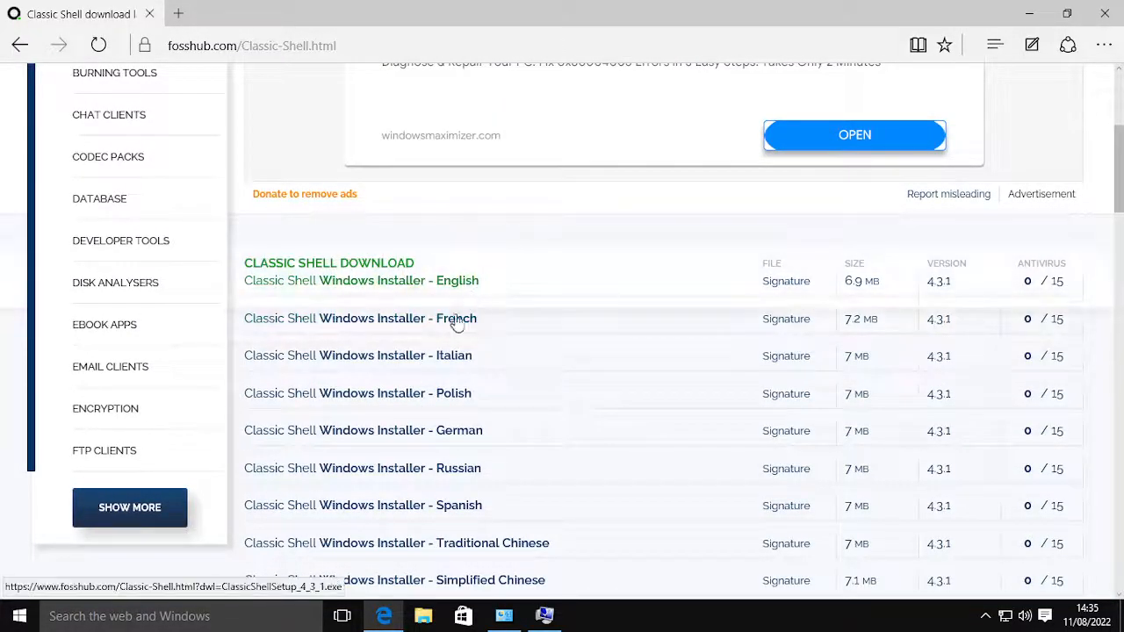
scroll(467, 352, down, 2)
scroll(490, 402, up, 4)
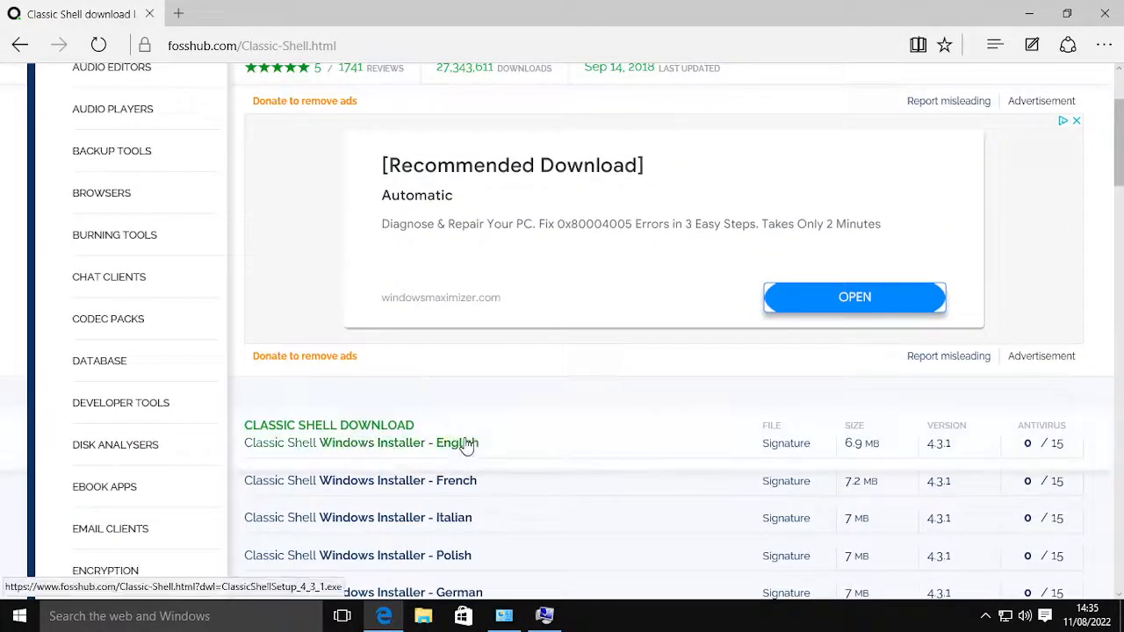
click(468, 446)
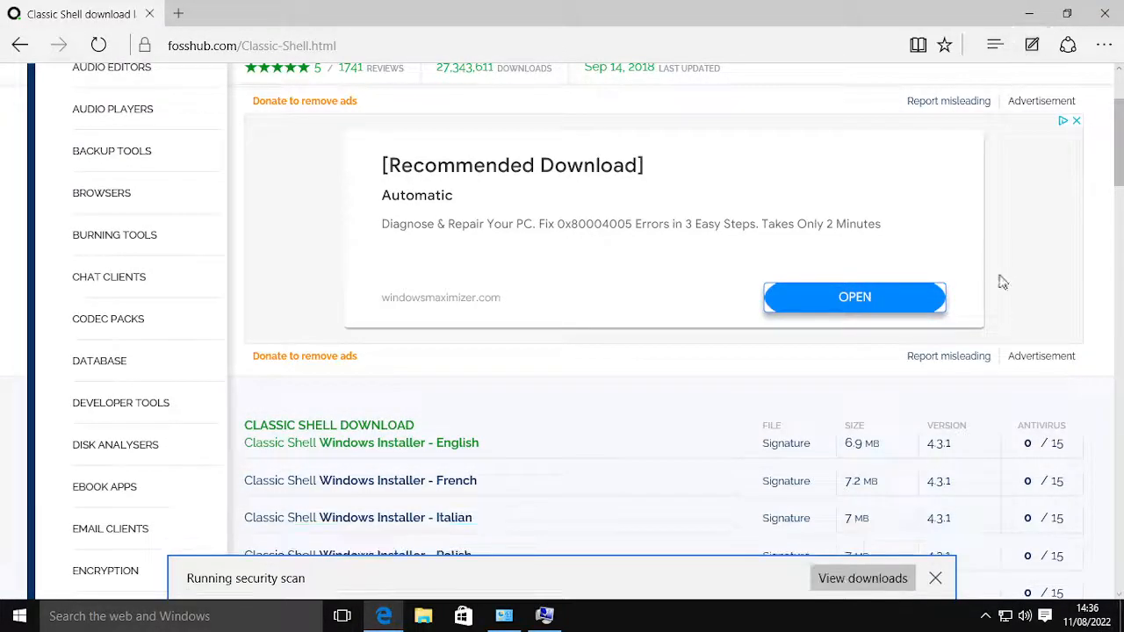
scroll(331, 294, down, 3)
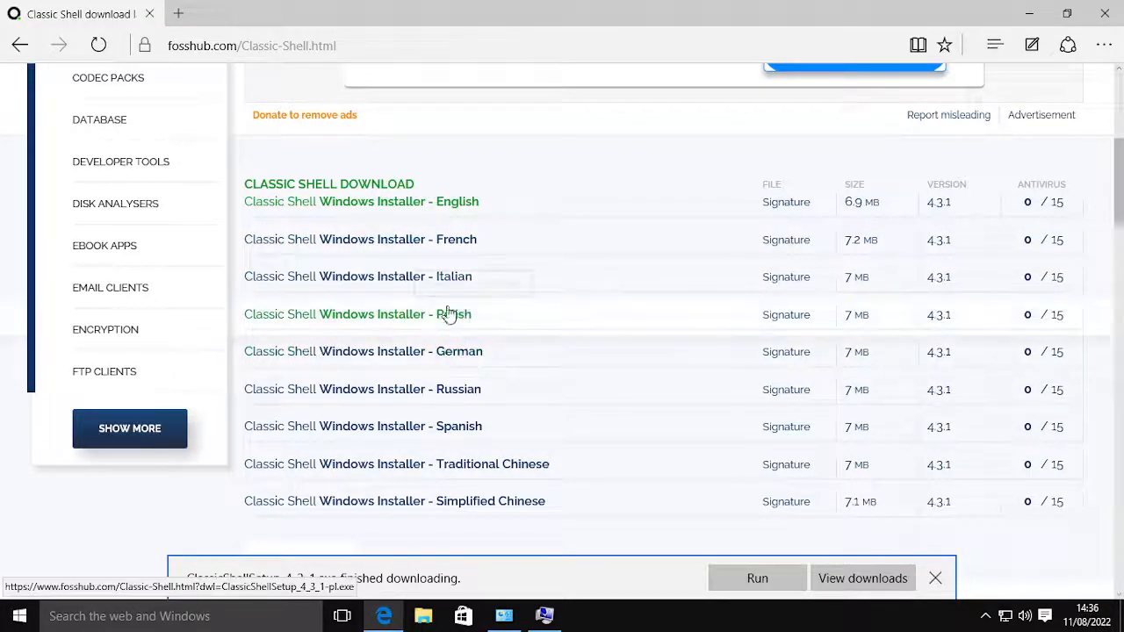
- Run the downloaded Classic Shell installer, then dismiss the restore point confirmation and close System Properties
scroll(582, 409, up, 1)
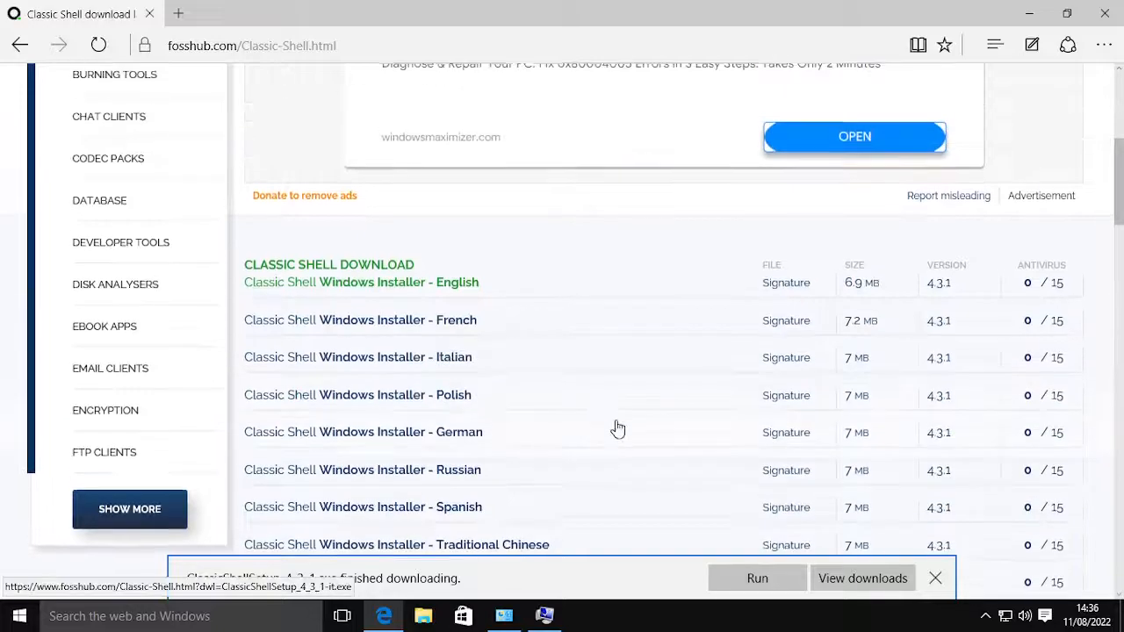
click(744, 578)
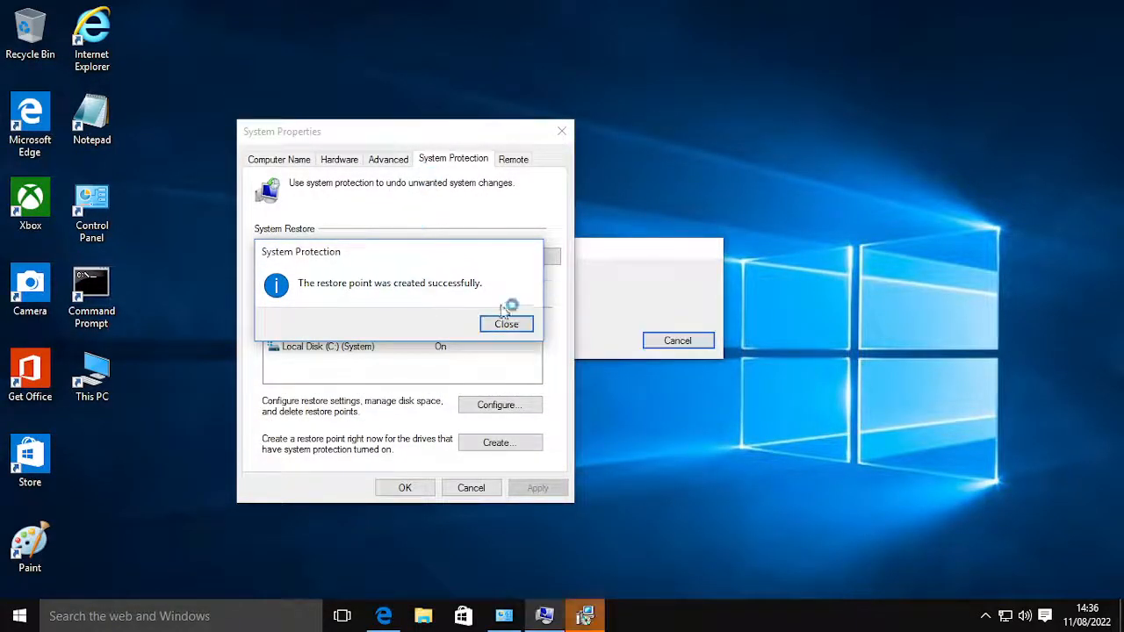
click(503, 323)
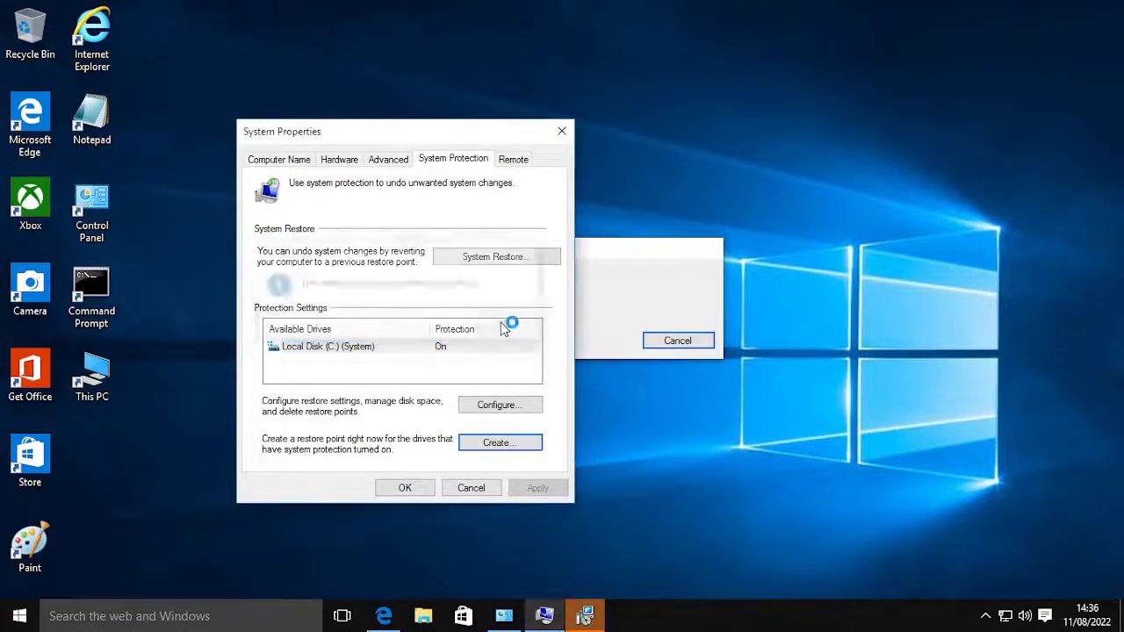
click(421, 489)
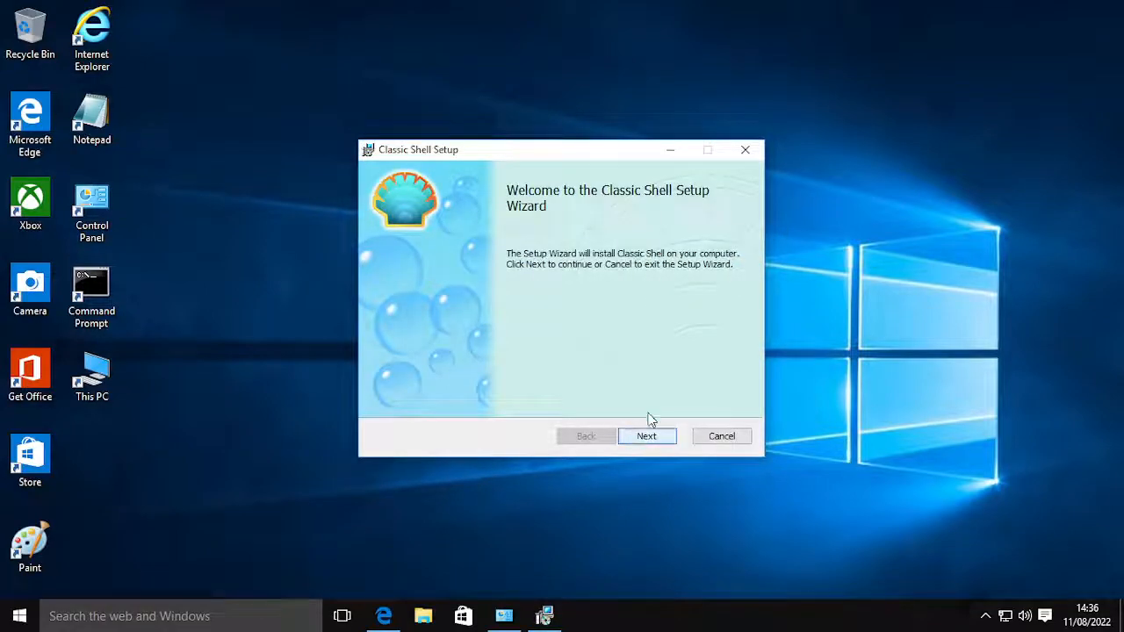
- Start the Classic Shell setup and accept the terms of its license agreement
click(649, 437)
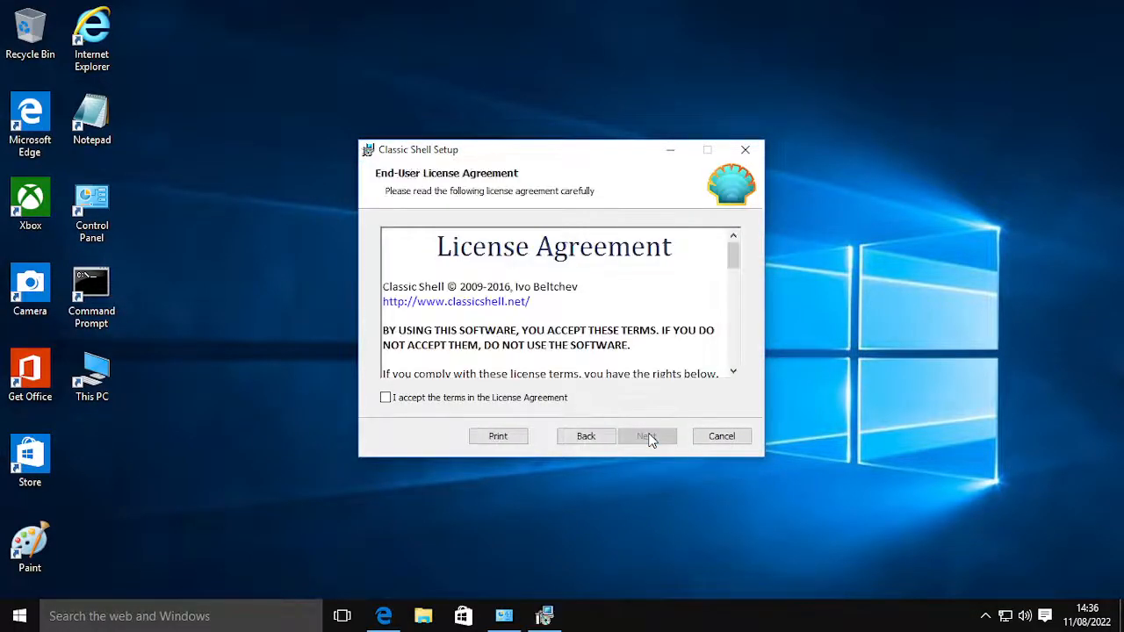
click(524, 405)
click(478, 406)
click(439, 399)
click(653, 442)
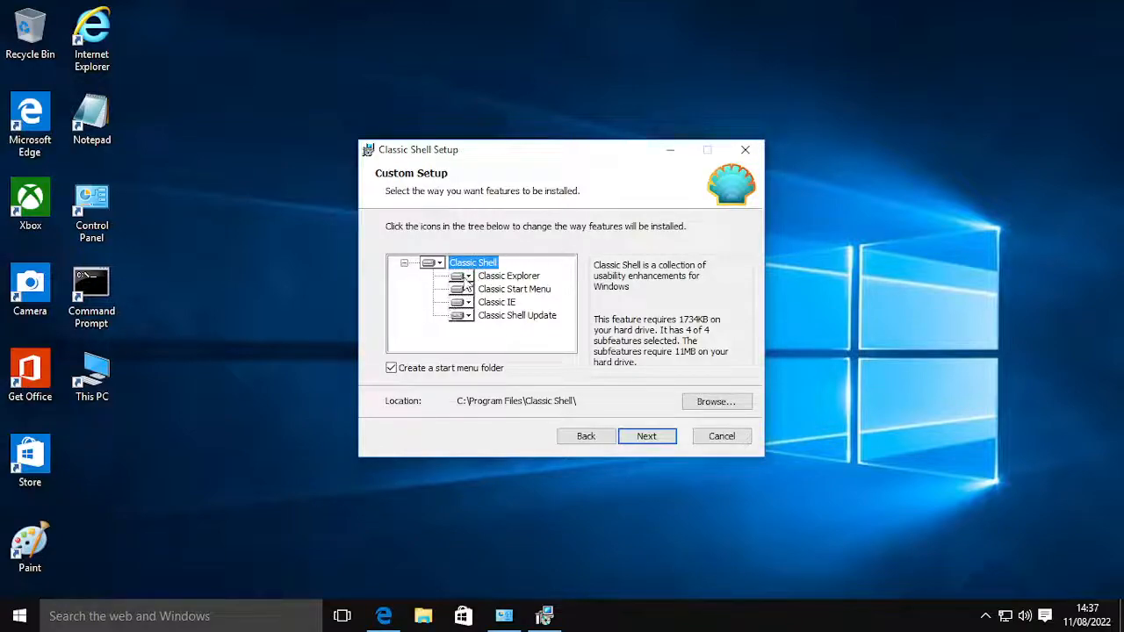
- Make the Classic Explorer and Classic IE features unavailable in the custom setup and continue to the installation
click(463, 277)
click(548, 341)
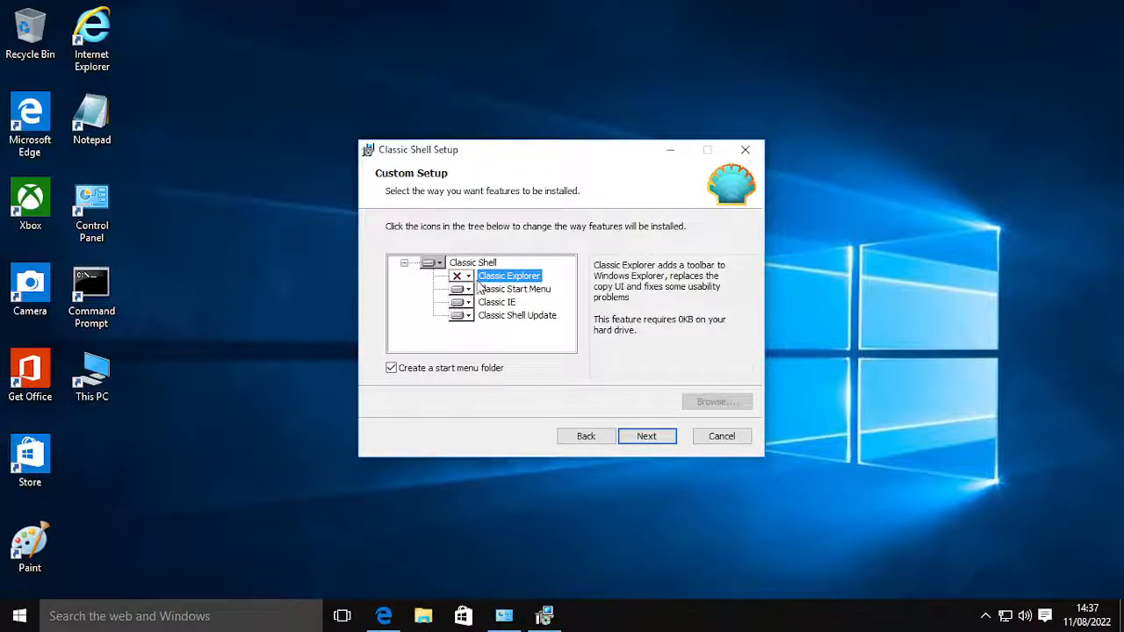
click(460, 303)
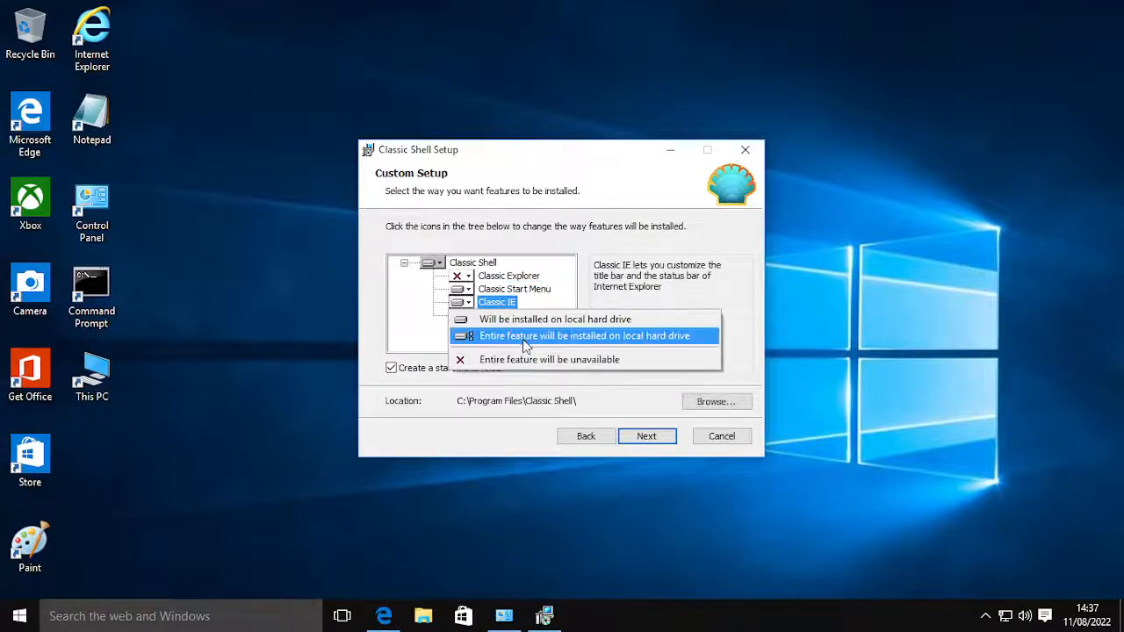
click(535, 359)
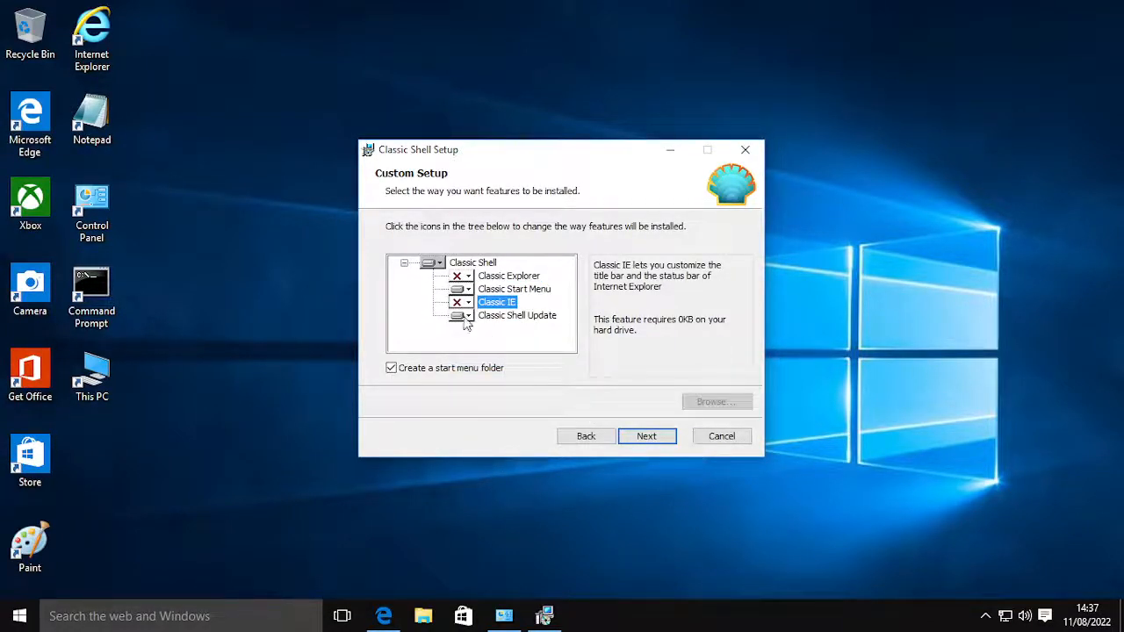
click(655, 437)
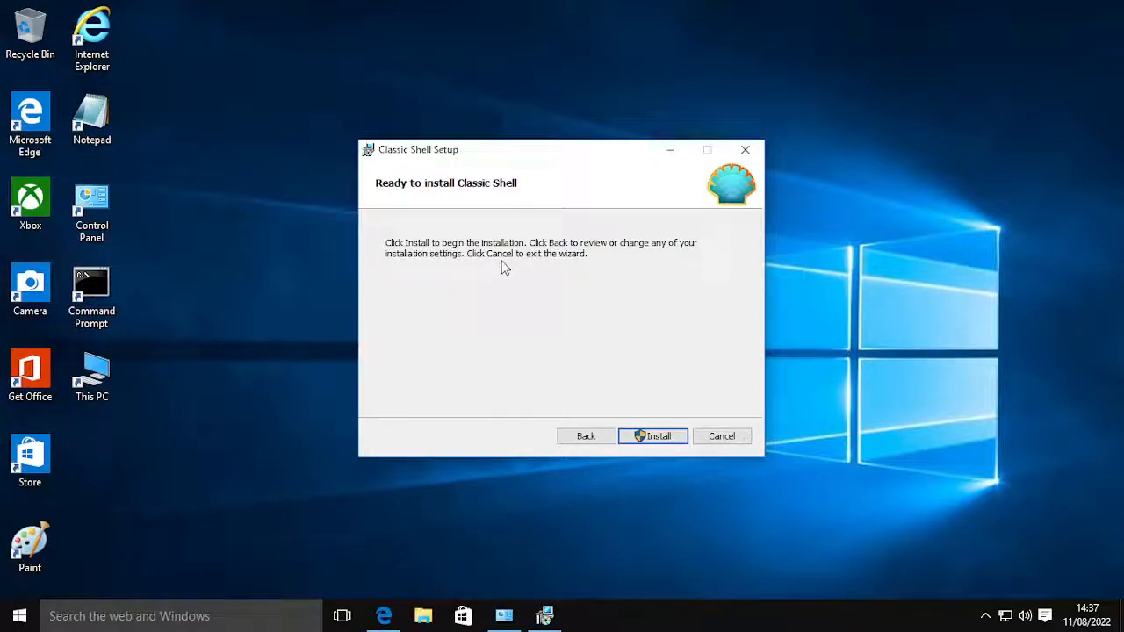
- Install Classic Shell, allow it through User Account Control, and finish the setup wizard with the readme file enabled
click(643, 433)
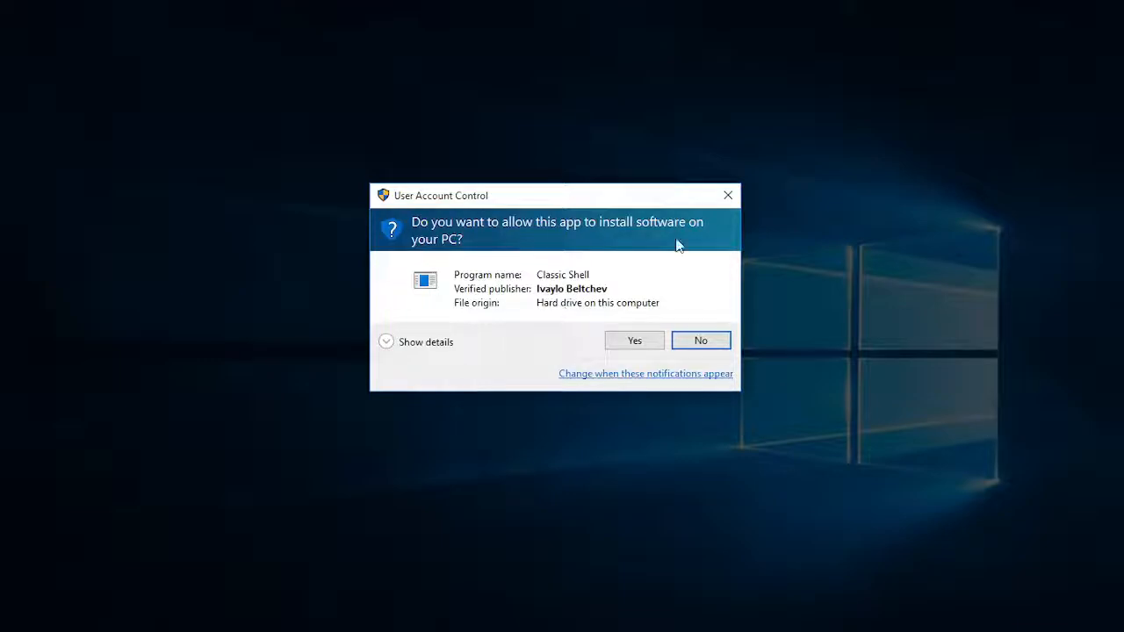
click(644, 343)
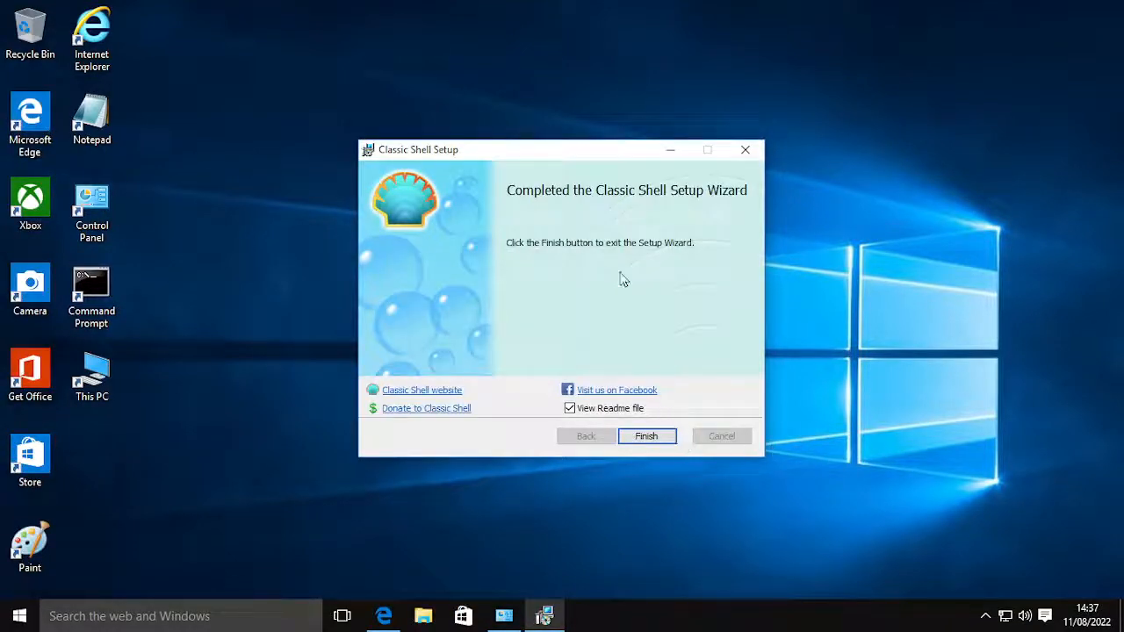
click(639, 440)
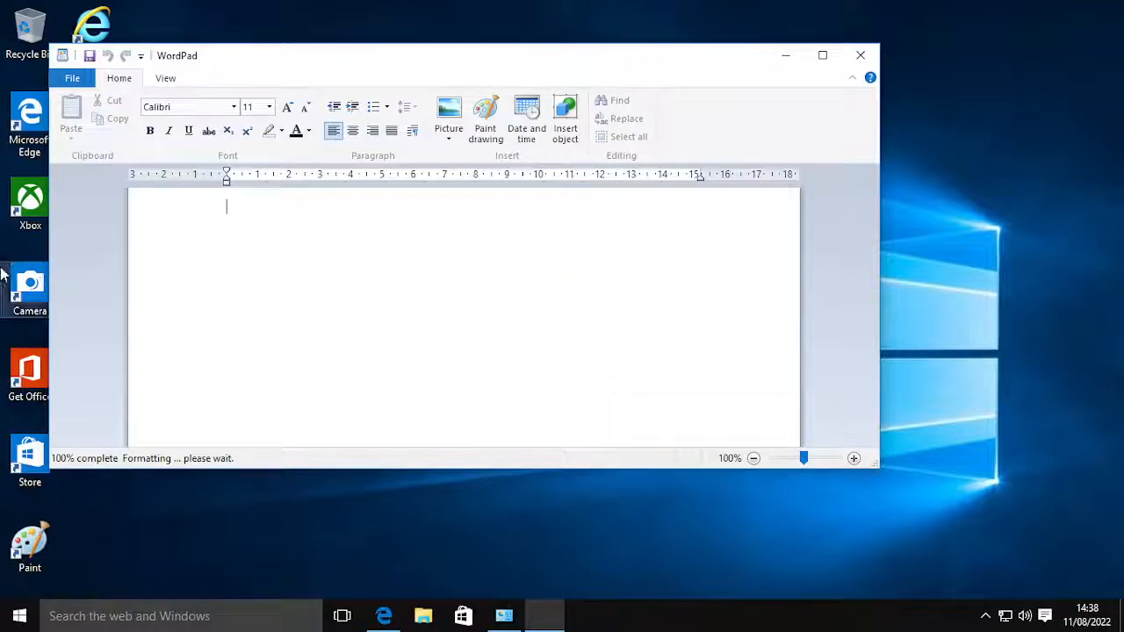
- Bring up the Classic Start Menu settings with the WordPad readme closed, and preview the Windows 7 style Start menu
click(3, 621)
click(863, 59)
click(863, 56)
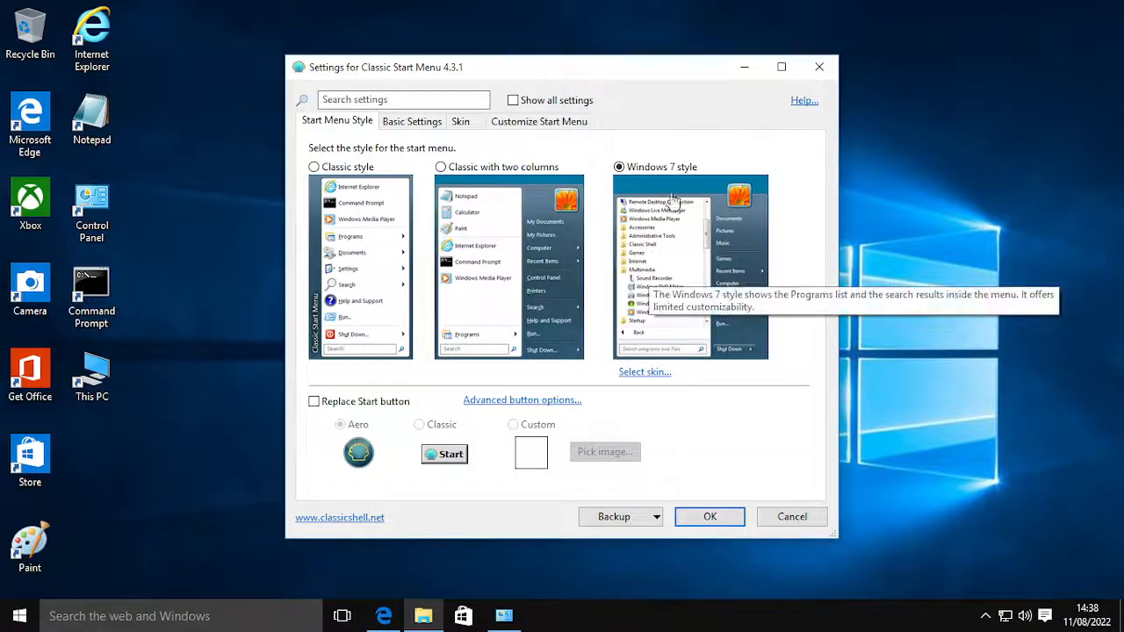
click(20, 616)
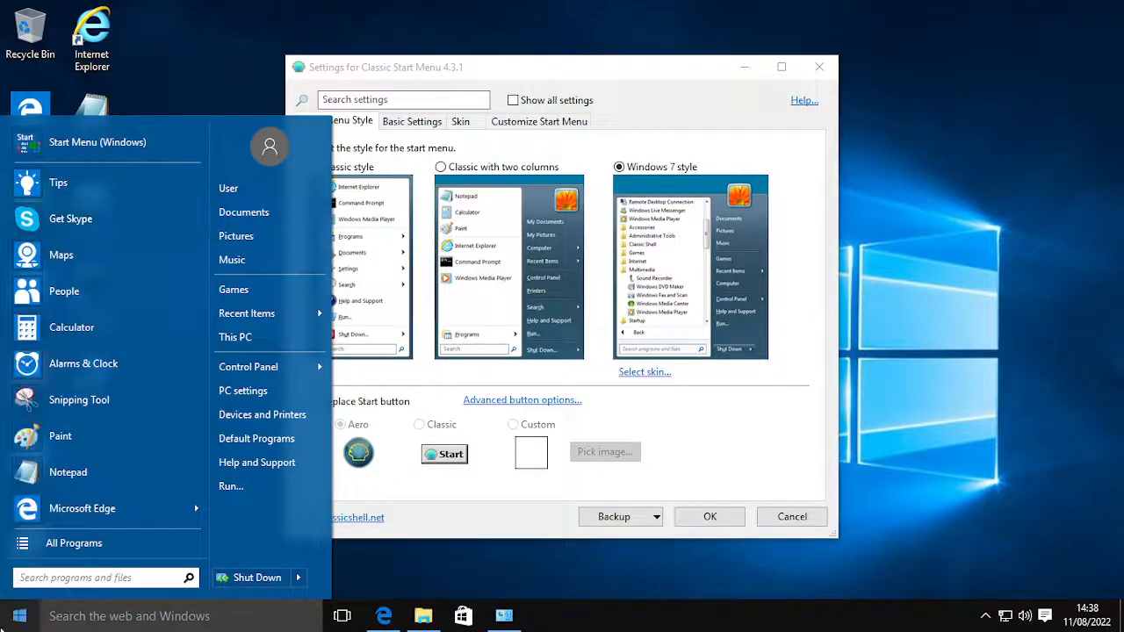
click(2, 629)
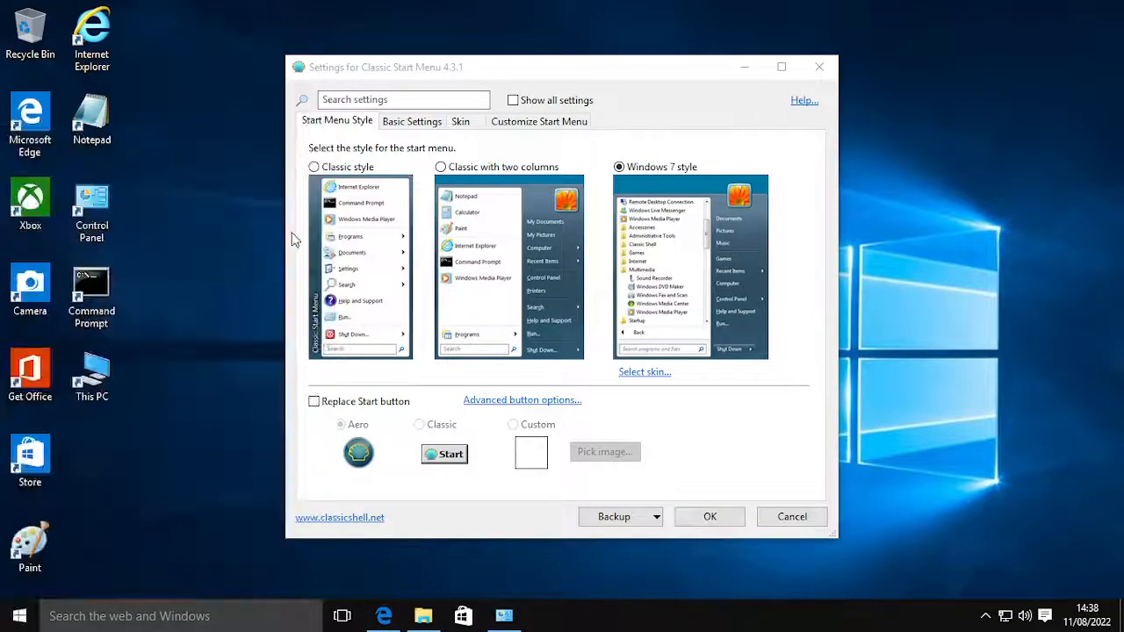
- Show all Classic Start Menu settings, set the skin to Windows Aero, and preview it in the Start menu
click(532, 100)
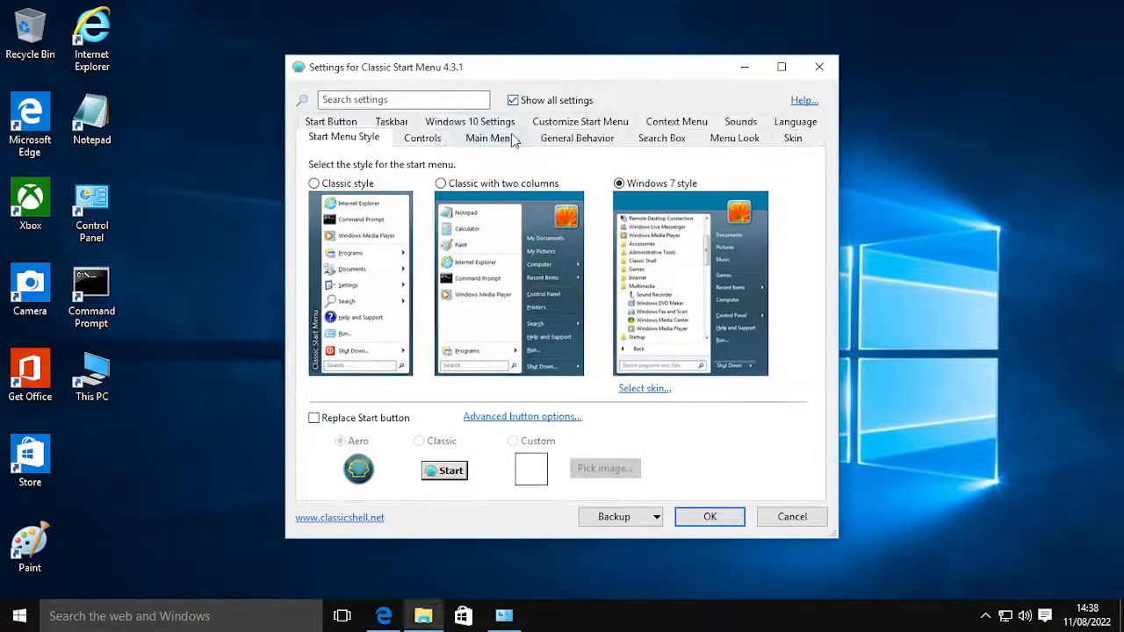
click(791, 139)
click(386, 170)
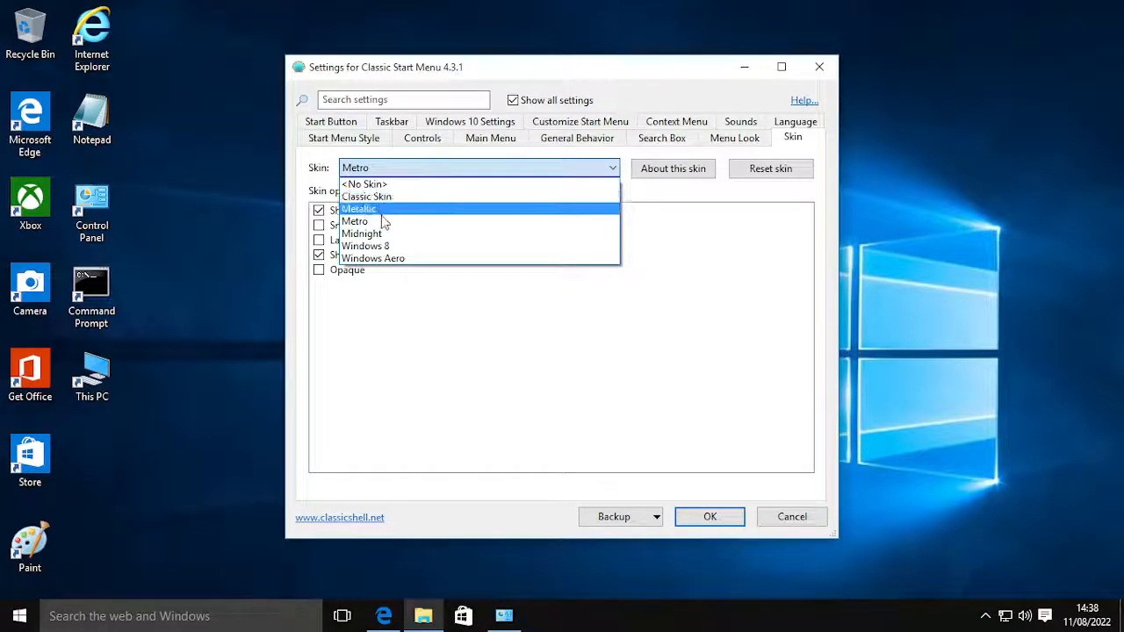
click(386, 258)
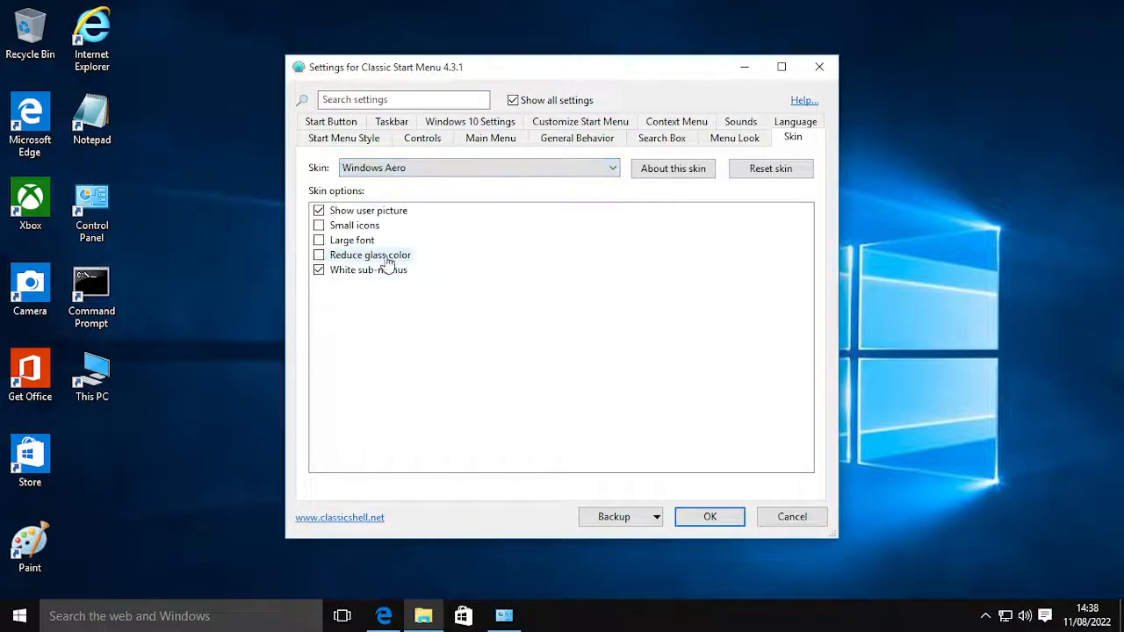
click(19, 615)
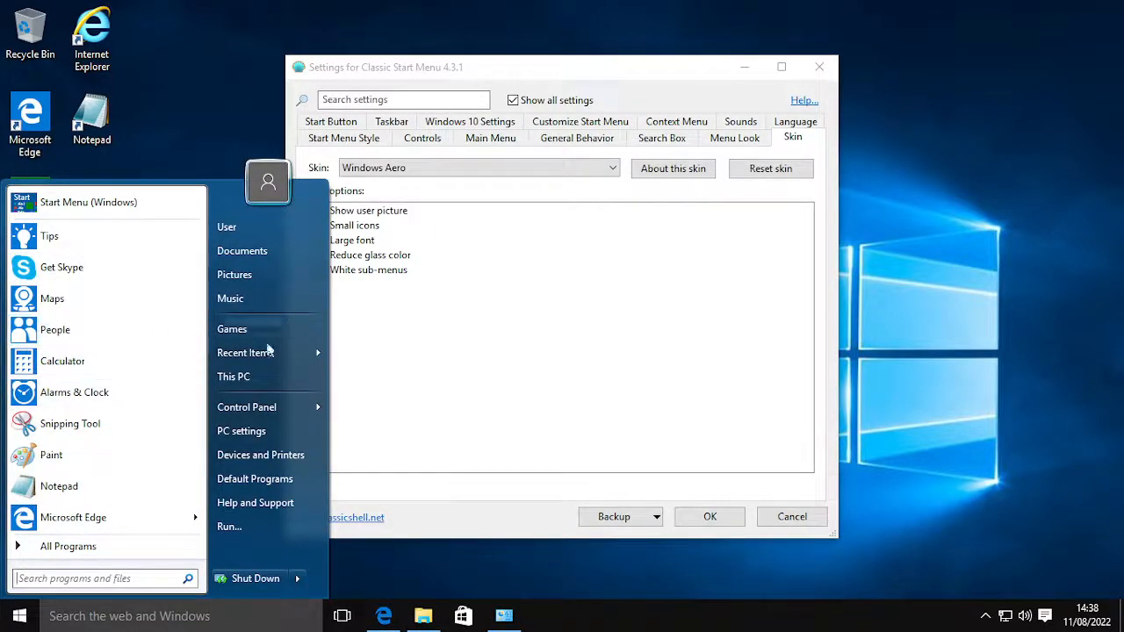
click(716, 210)
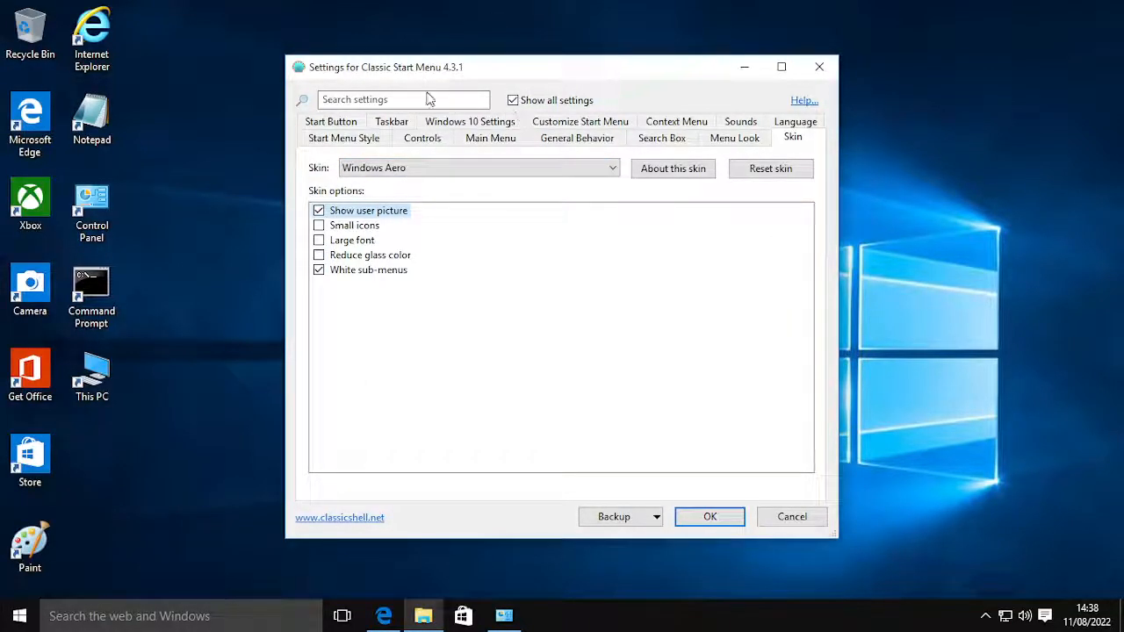
- Look through the Start menu style, skin, menu customization, Windows 10, controls and sounds settings
click(352, 139)
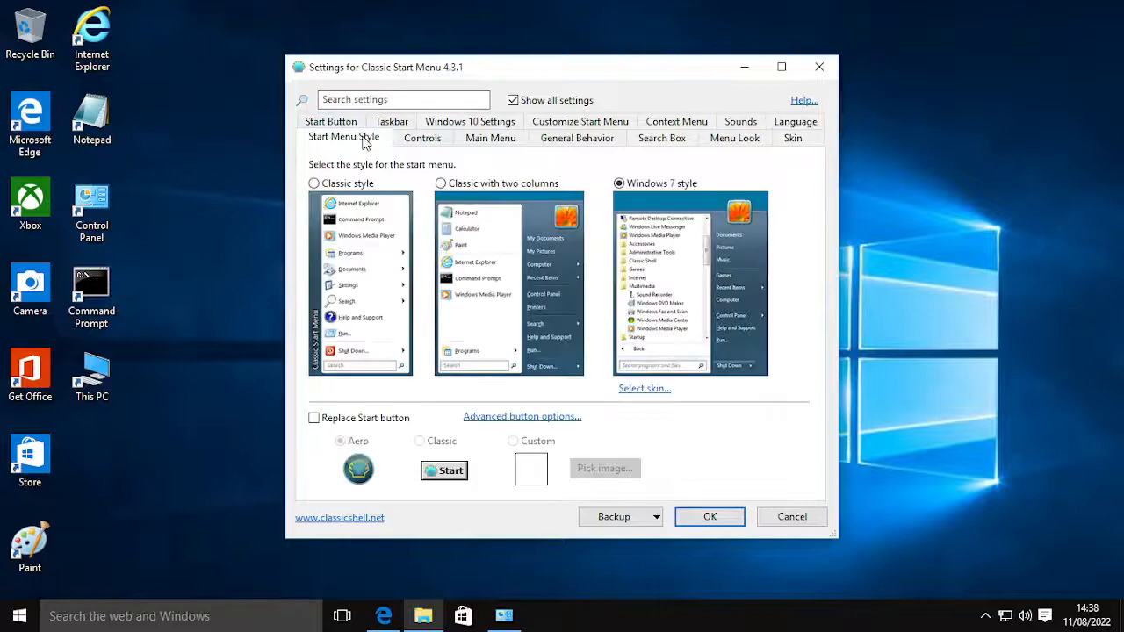
click(801, 142)
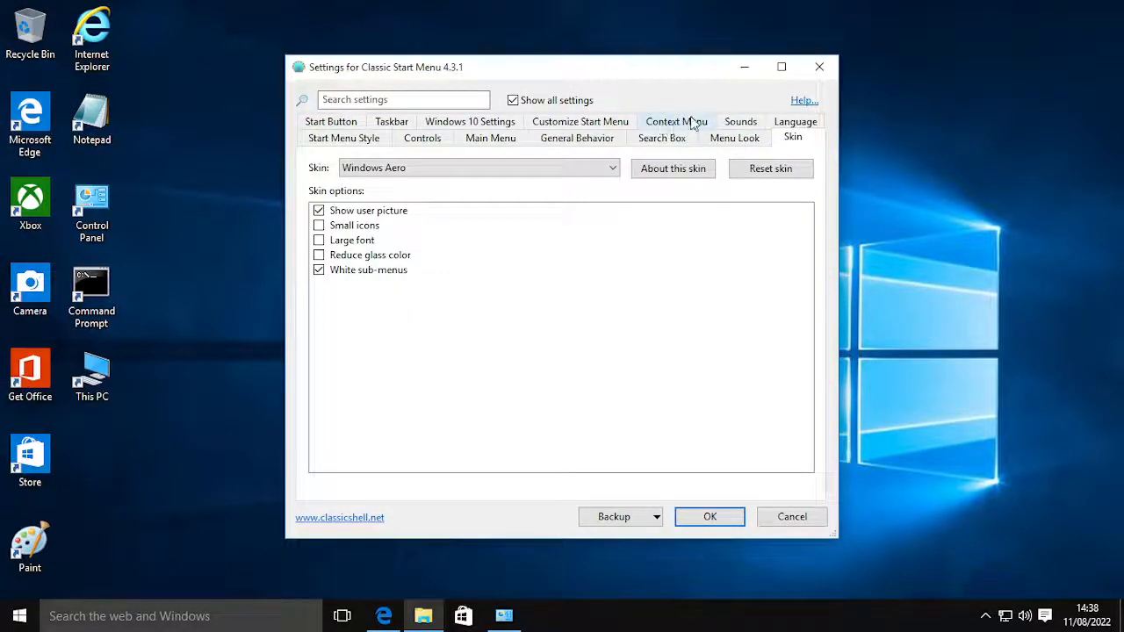
click(665, 121)
click(563, 142)
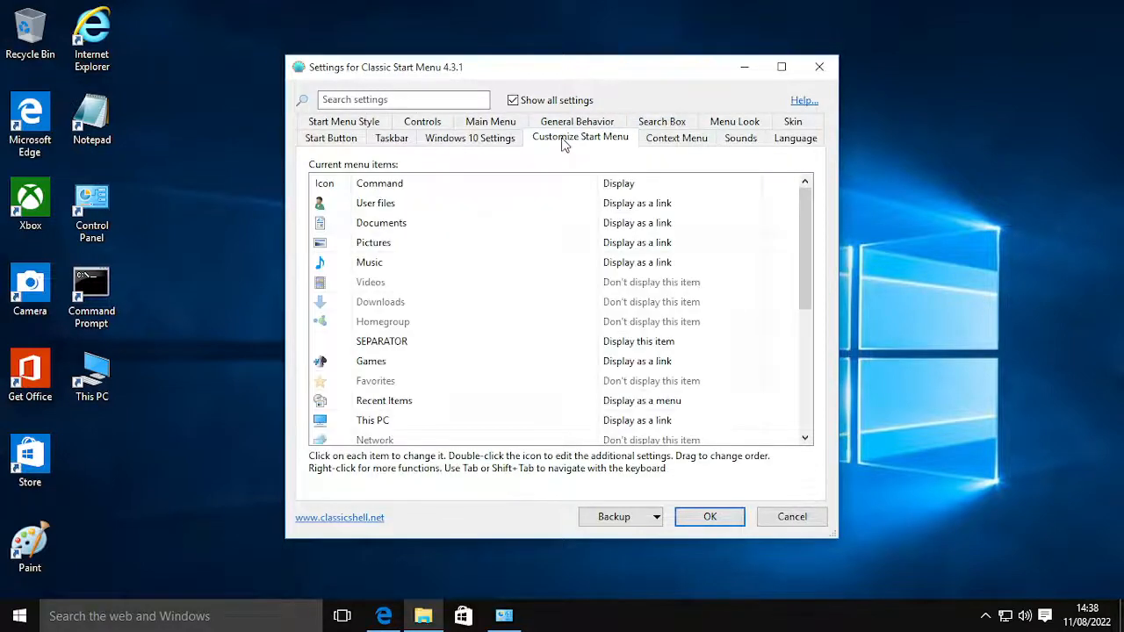
click(483, 142)
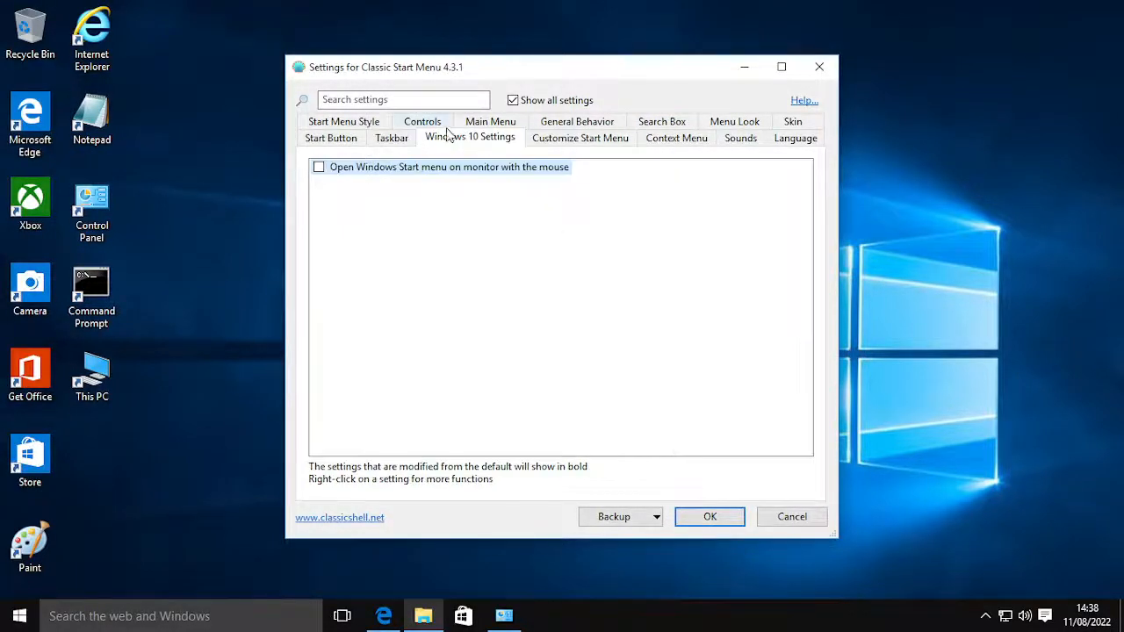
click(445, 127)
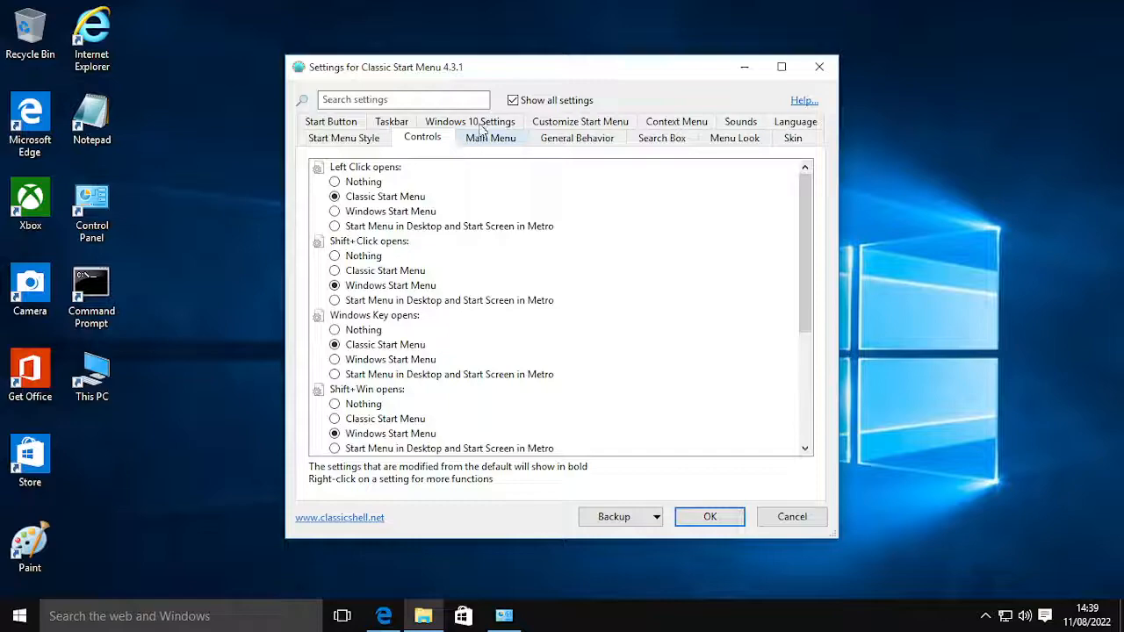
click(478, 128)
click(442, 127)
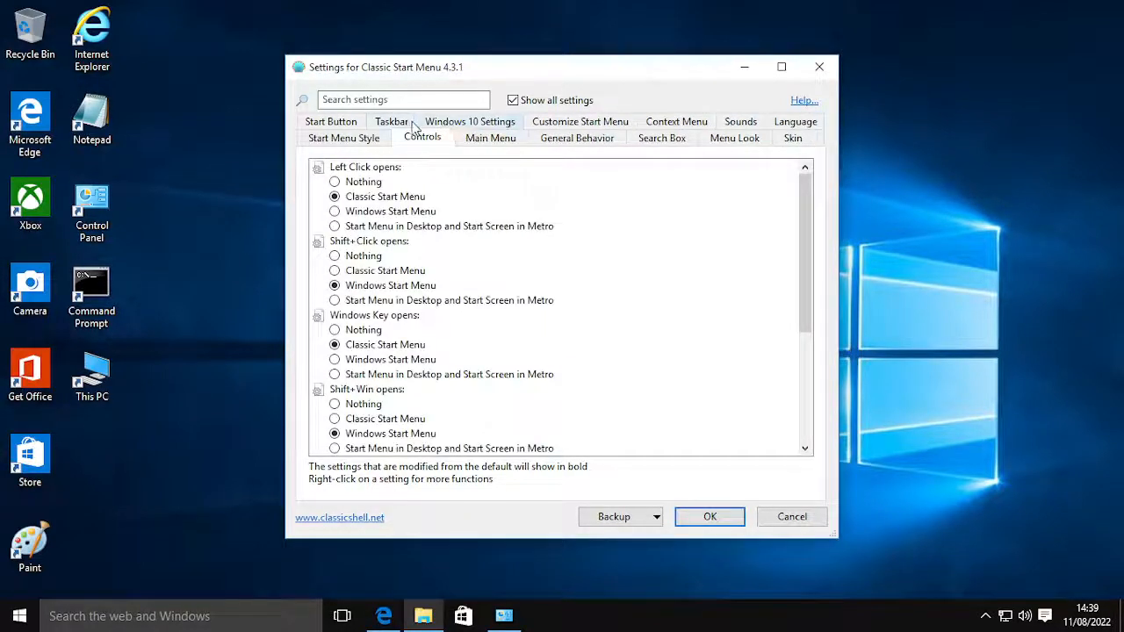
click(747, 120)
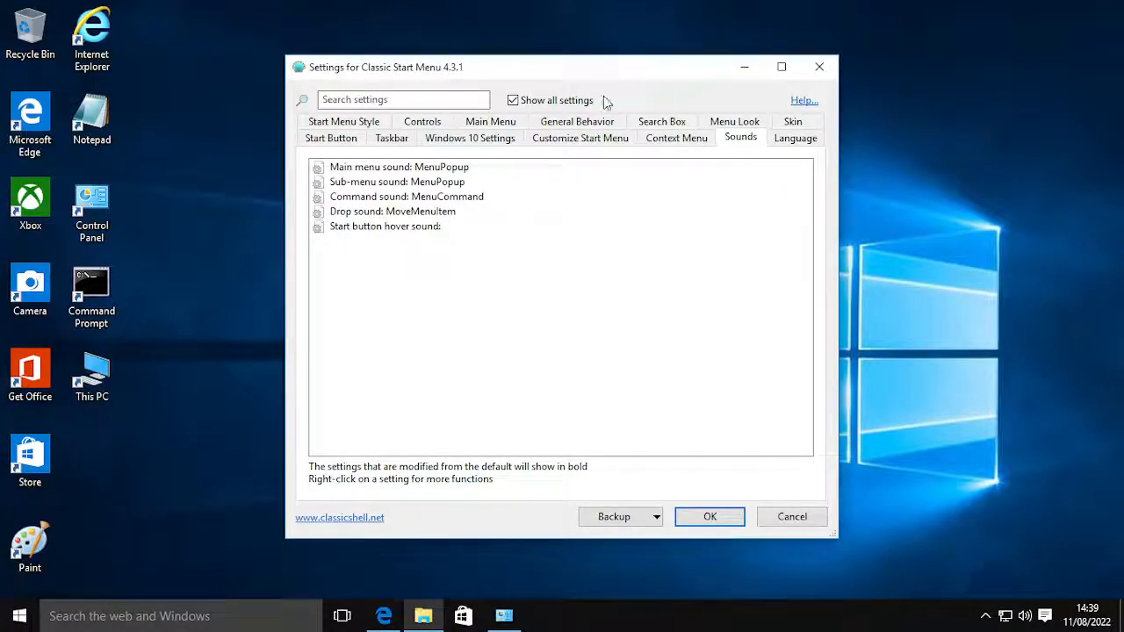
- Set the This PC item to "Don't display this item" in the Start menu customization list
click(606, 139)
scroll(445, 304, down, 2)
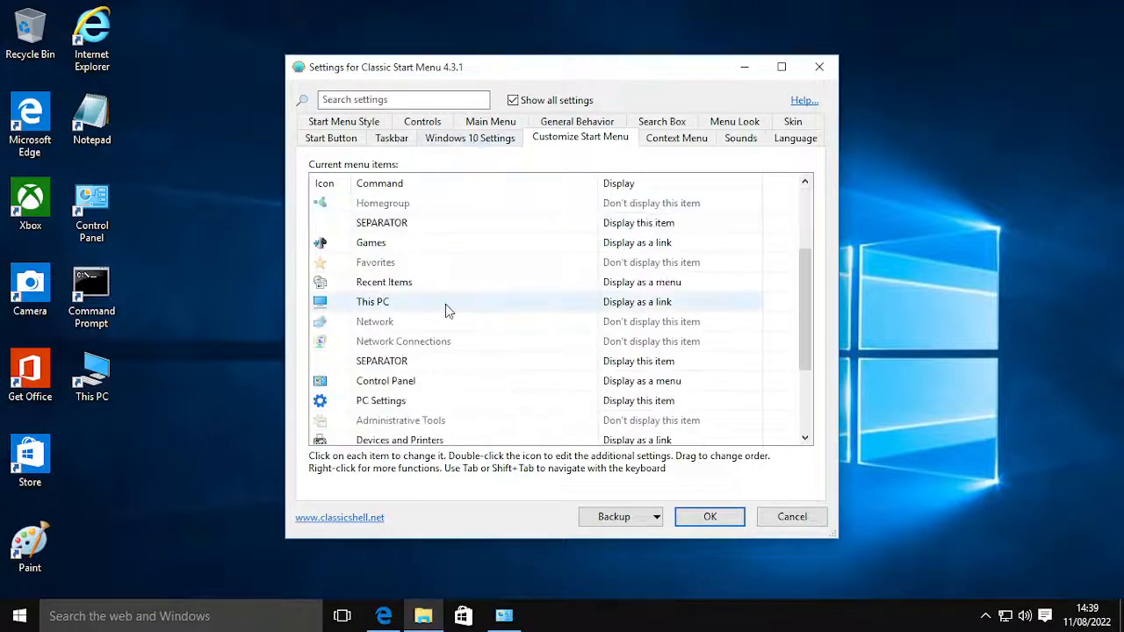
click(646, 302)
click(659, 303)
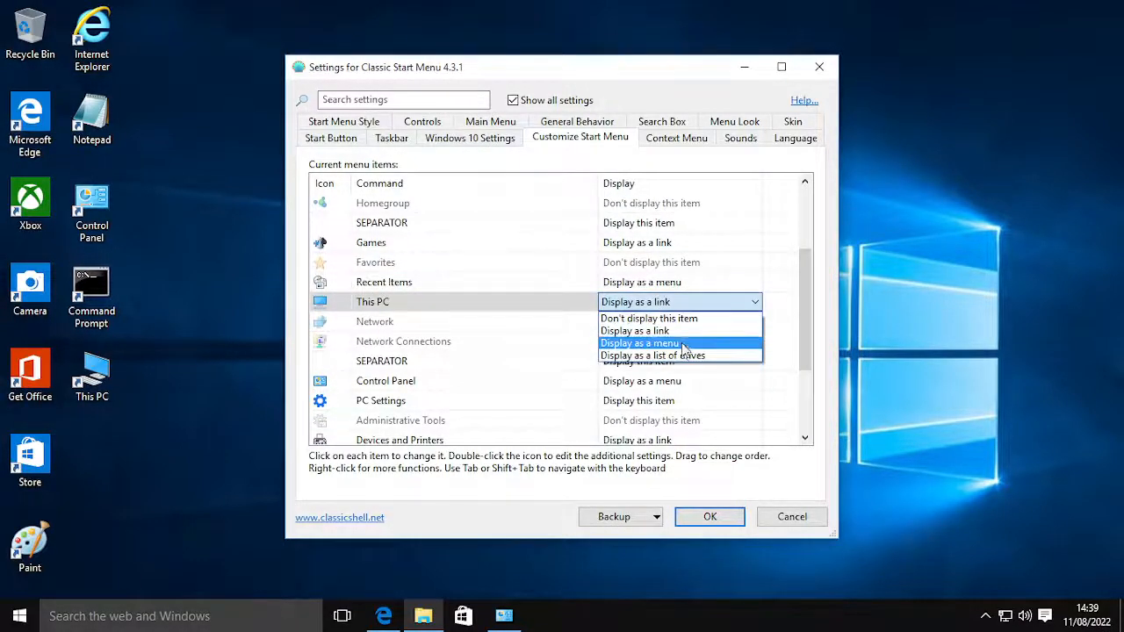
click(693, 318)
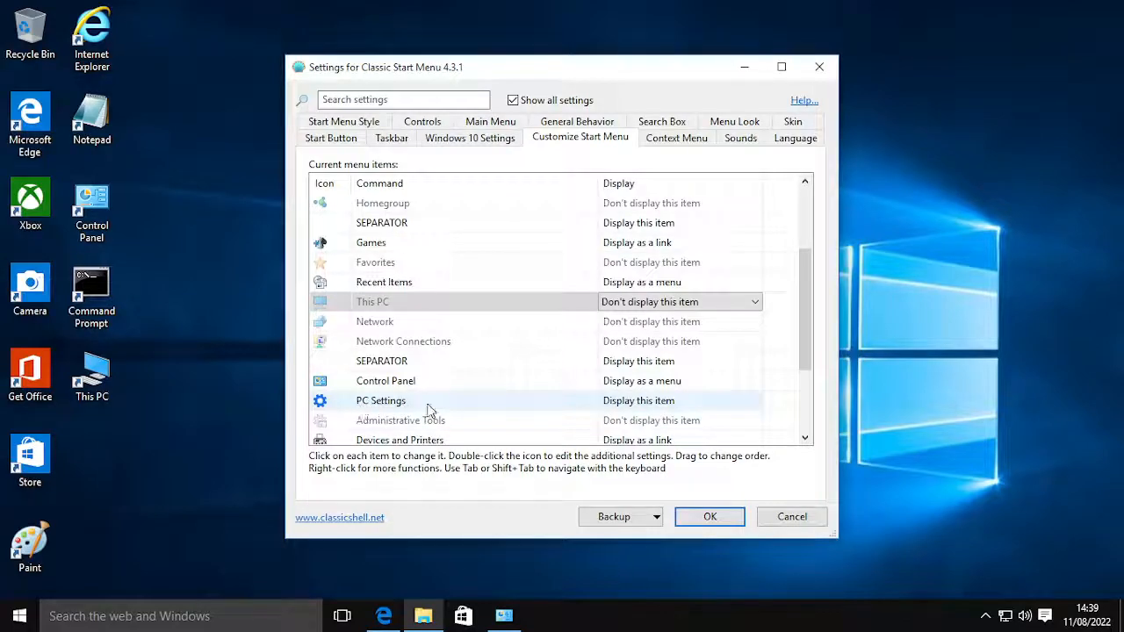
- Set the PC Settings item to "Don't display this item" and check the Start menu
click(626, 406)
click(641, 402)
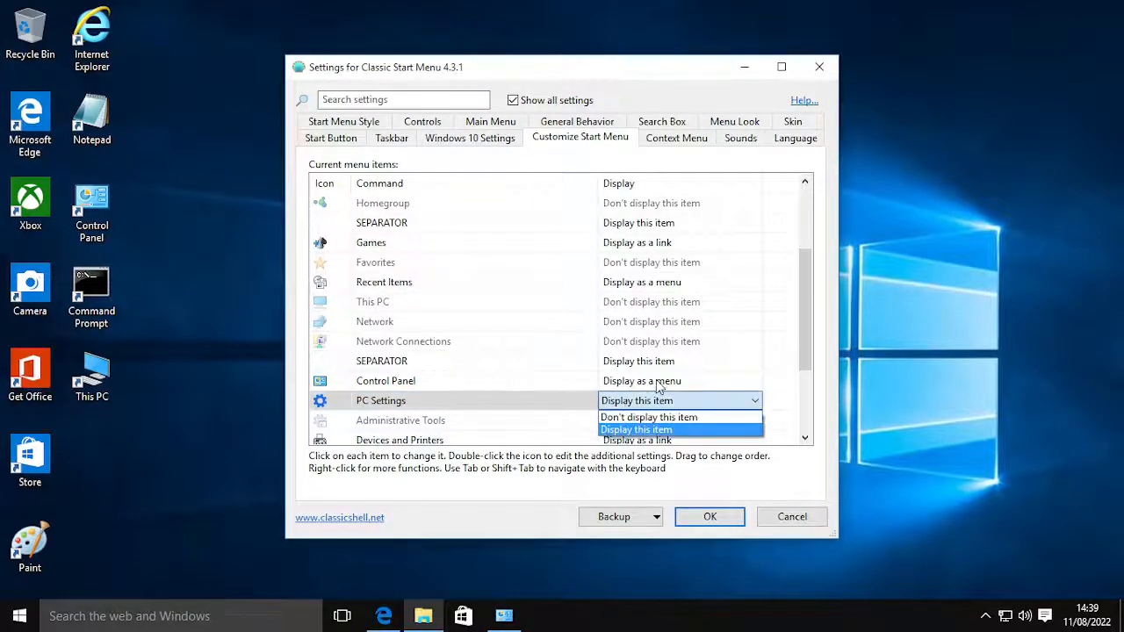
click(665, 417)
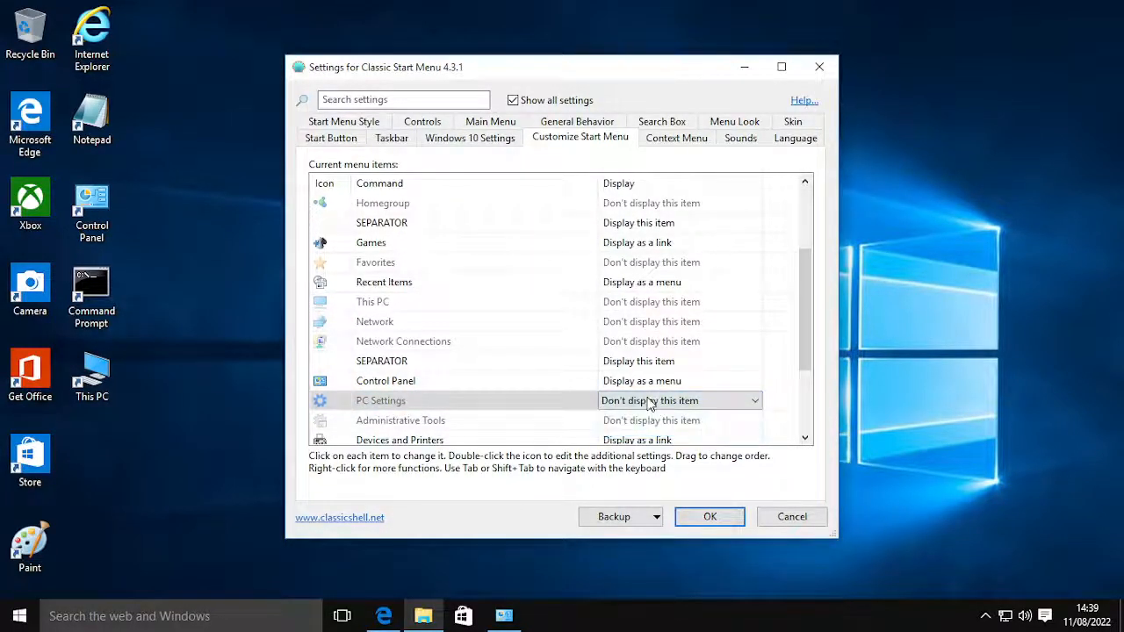
scroll(667, 386, down, 2)
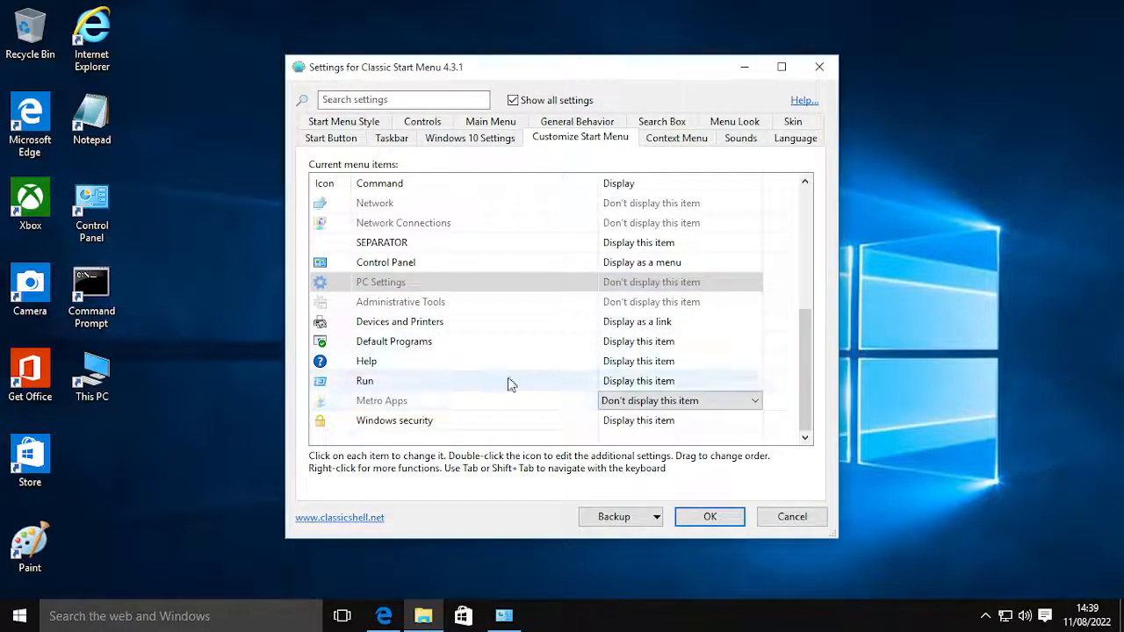
scroll(472, 380, up, 1)
click(19, 616)
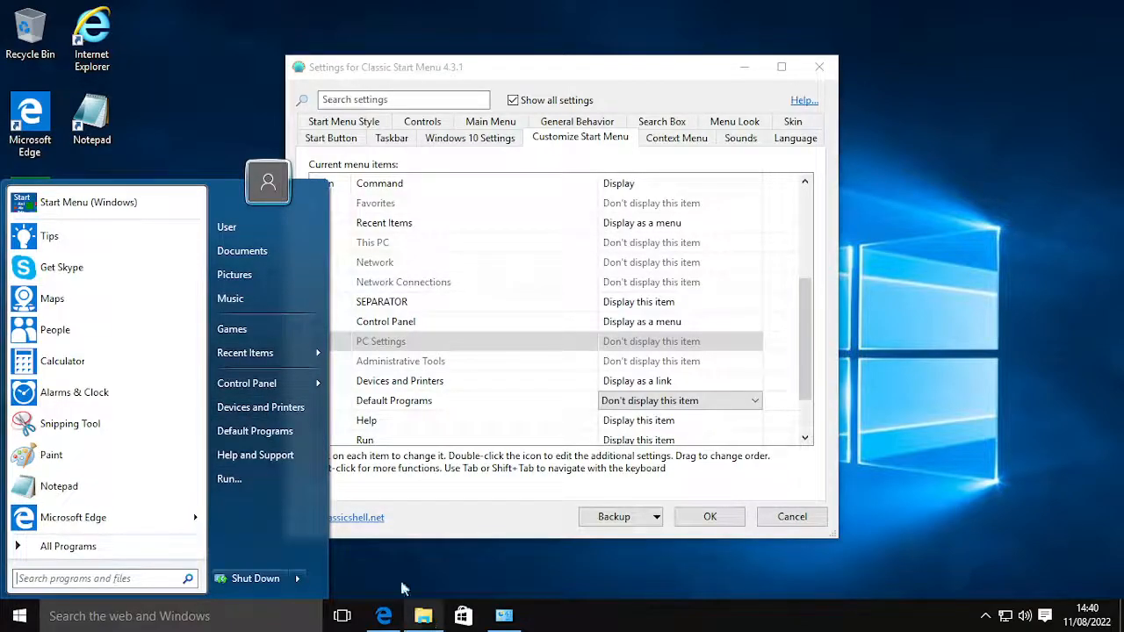
- Leave the virtual machine's full-screen view, examine the host's Windows 7 Start menu for comparison, and return to full screen
click(553, 348)
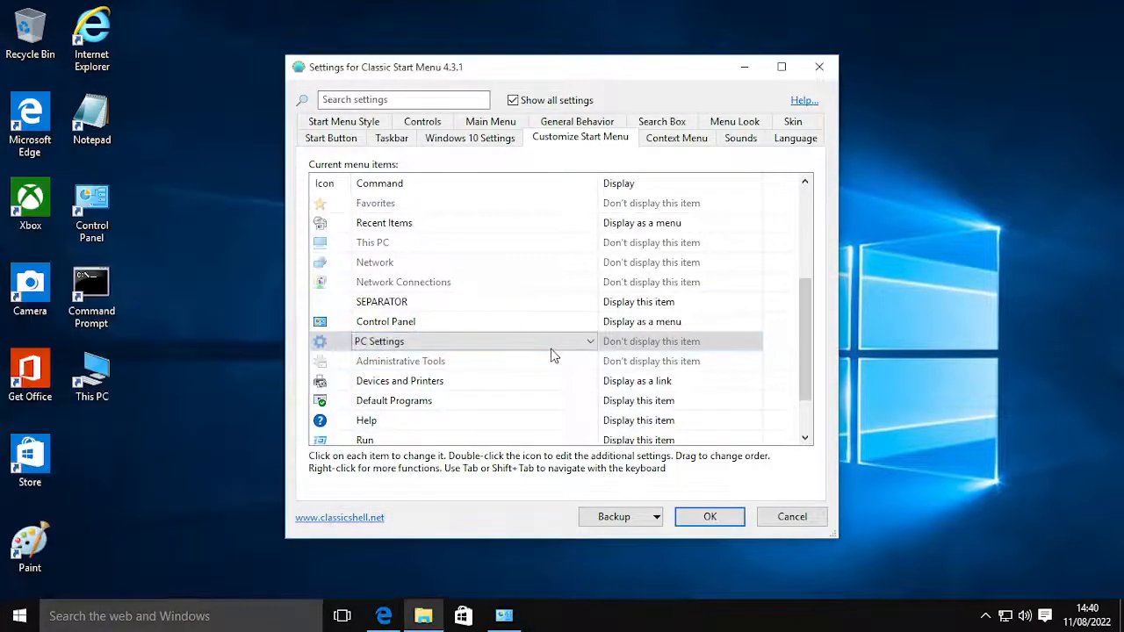
scroll(542, 371, down, 1)
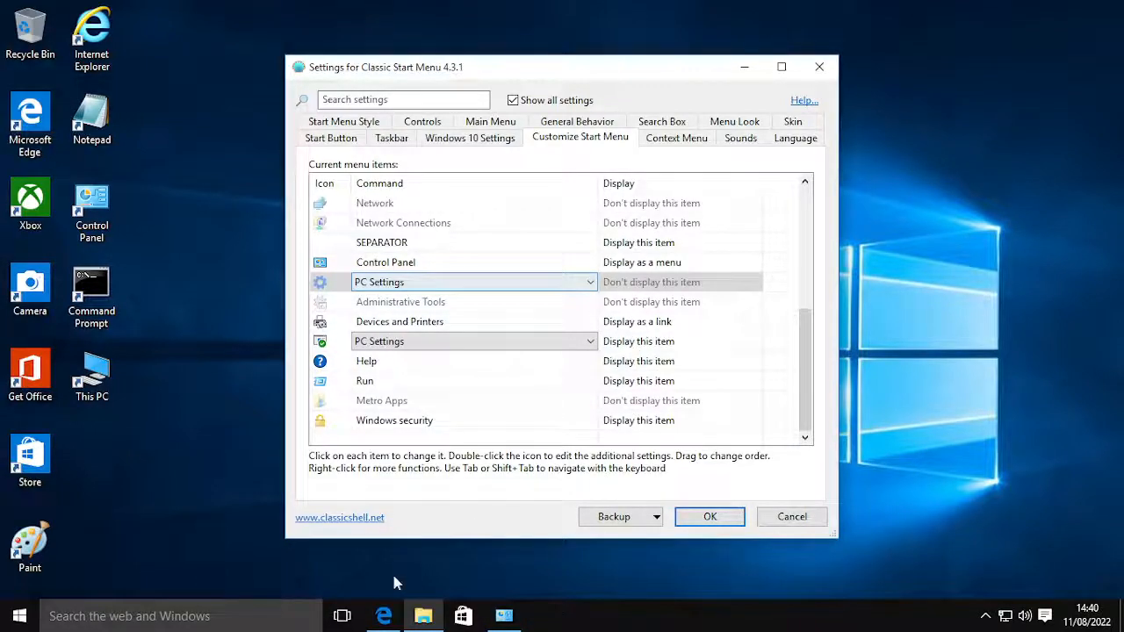
key(ctrl+f)
click(19, 619)
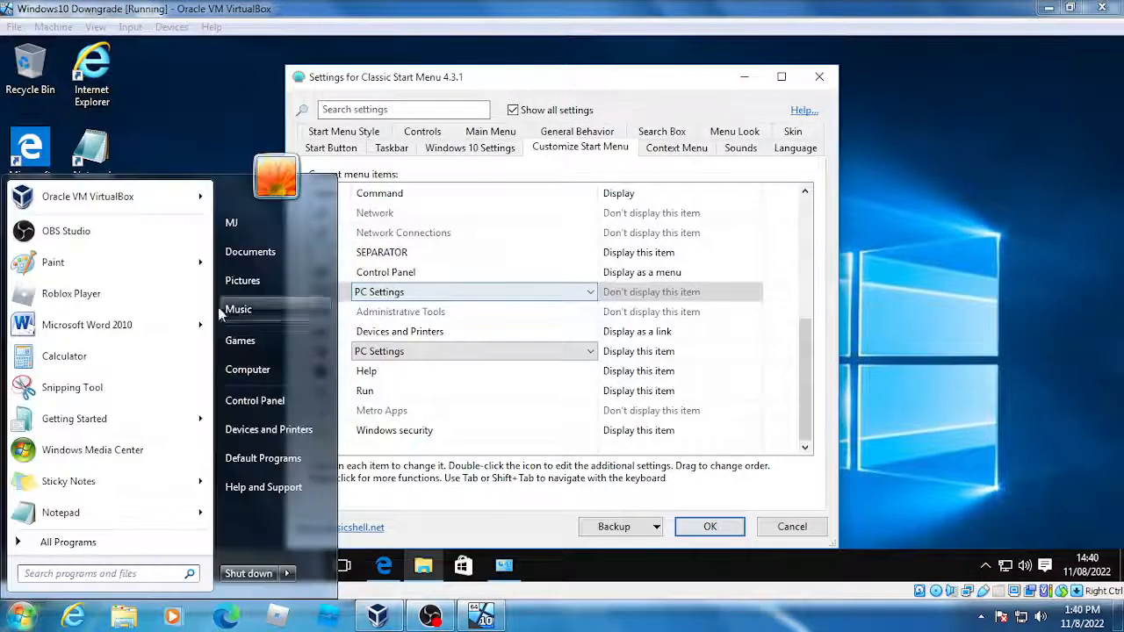
click(442, 474)
click(95, 27)
click(124, 46)
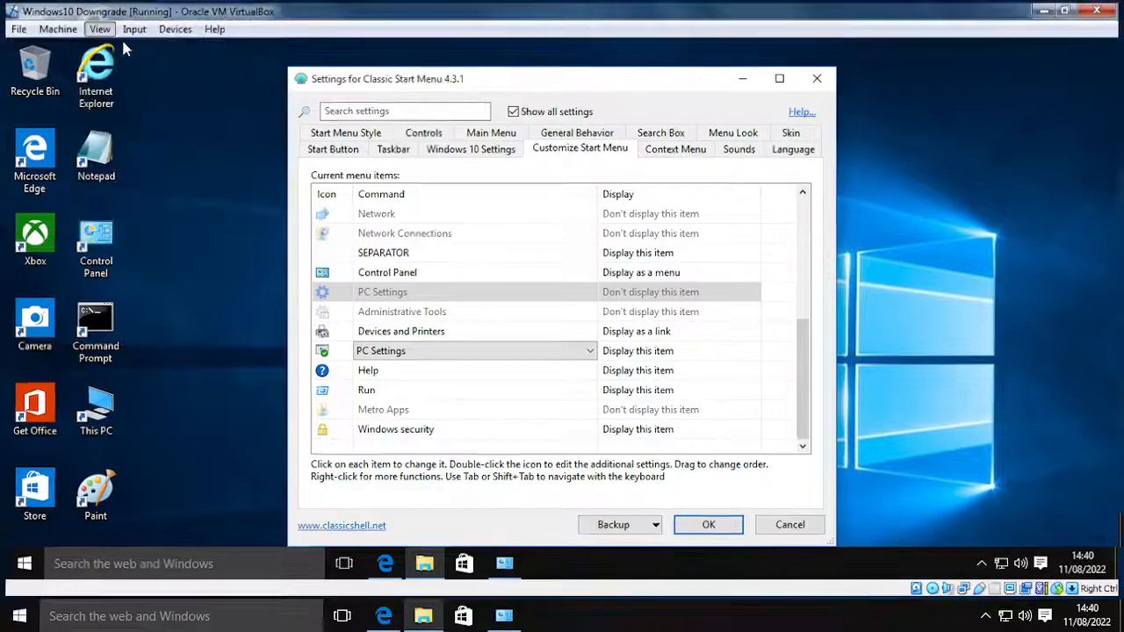
- Look through the display settings of all items in the Start menu customization list
scroll(559, 284, up, 3)
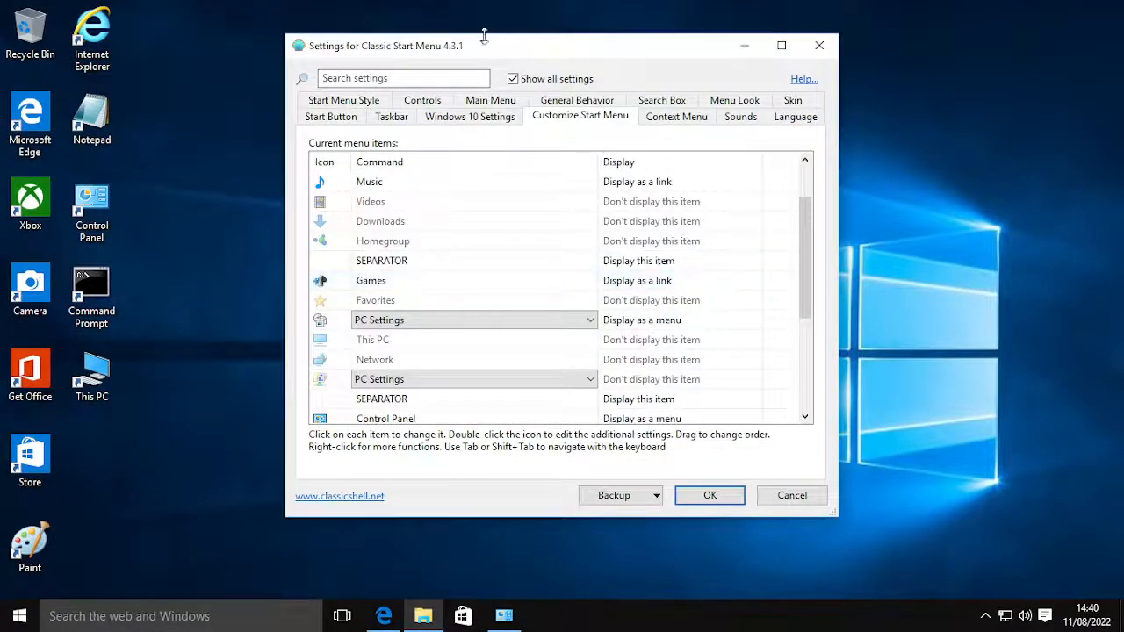
scroll(576, 198, up, 1)
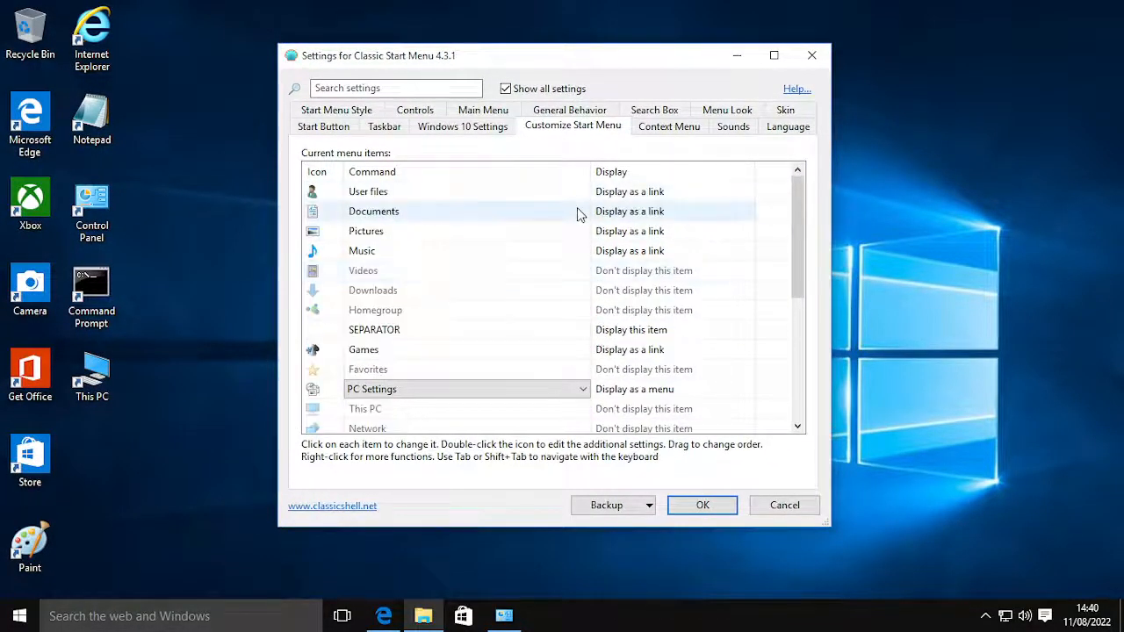
scroll(579, 246, down, 4)
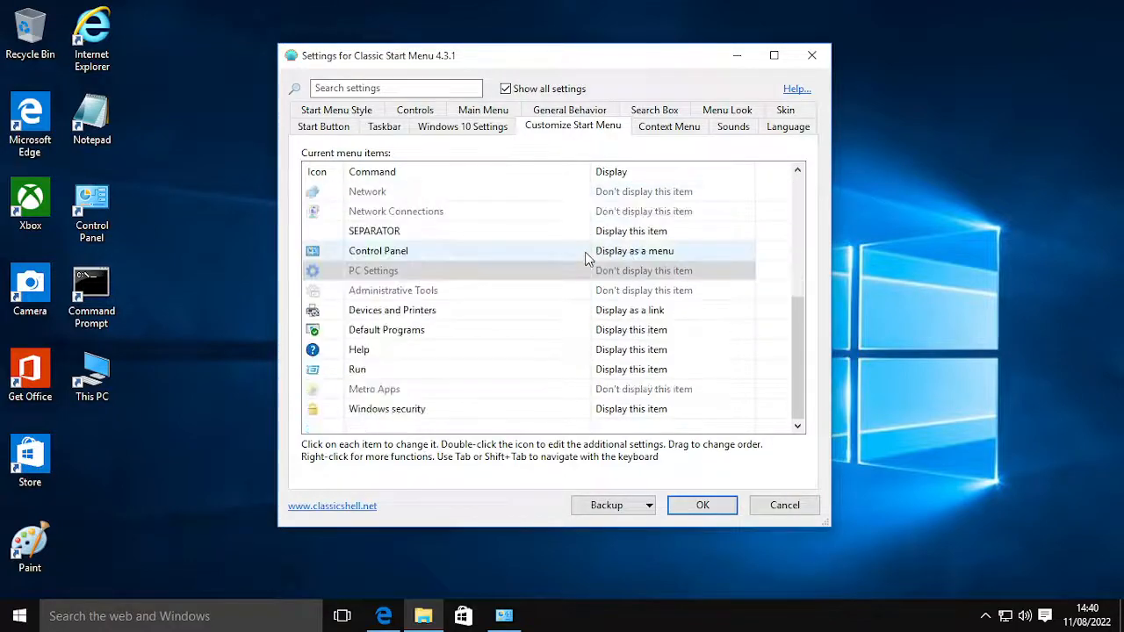
scroll(464, 294, up, 3)
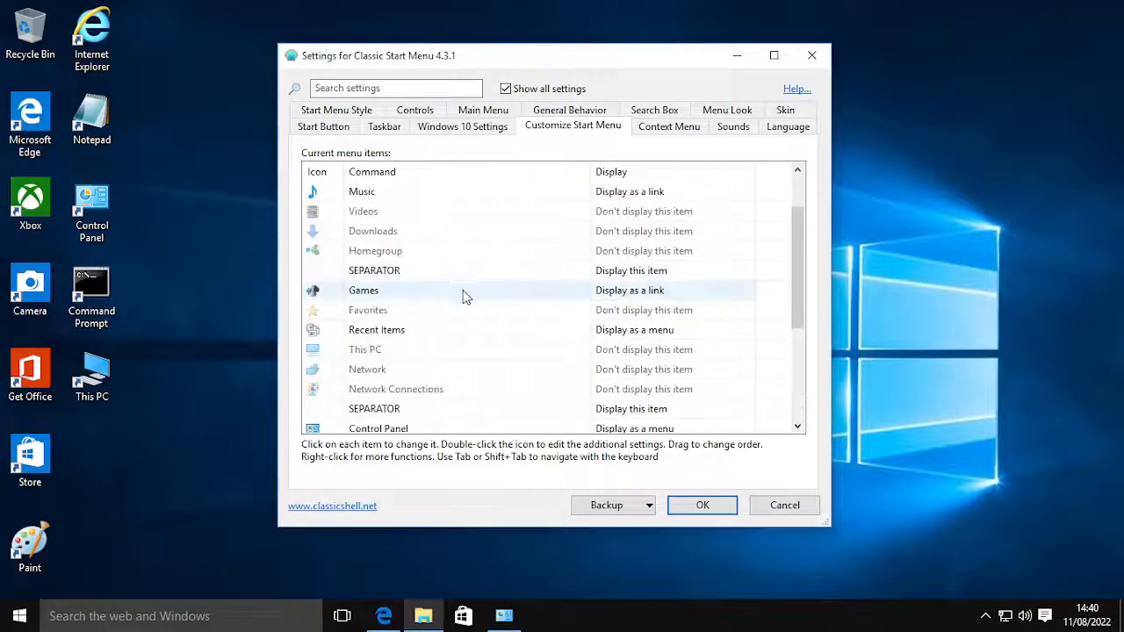
scroll(474, 296, up, 1)
scroll(474, 298, down, 4)
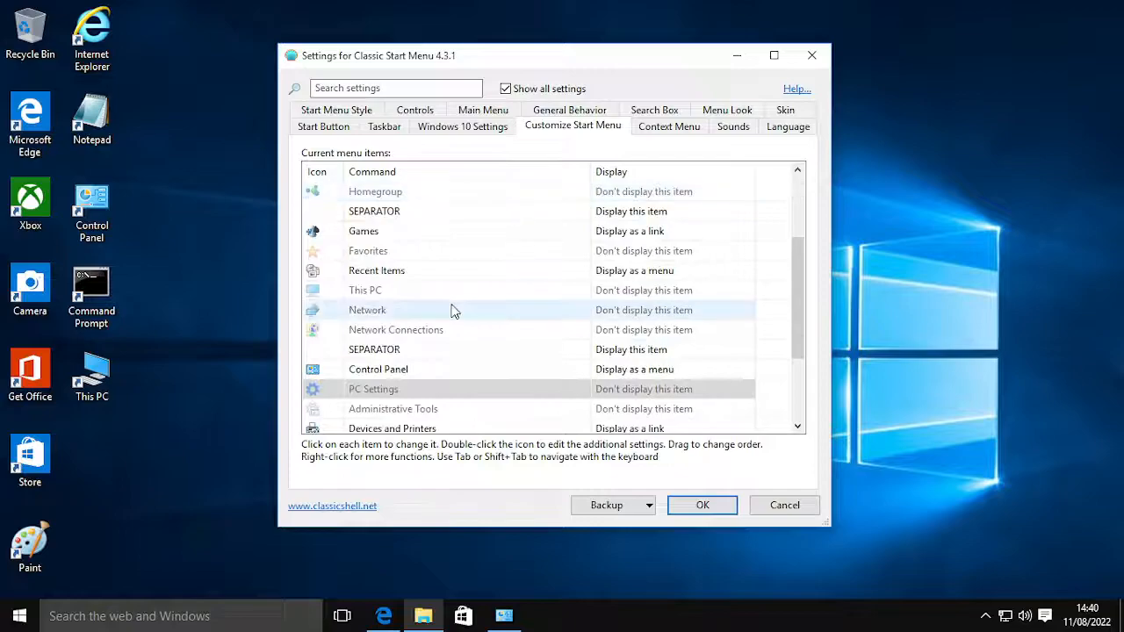
scroll(447, 314, up, 2)
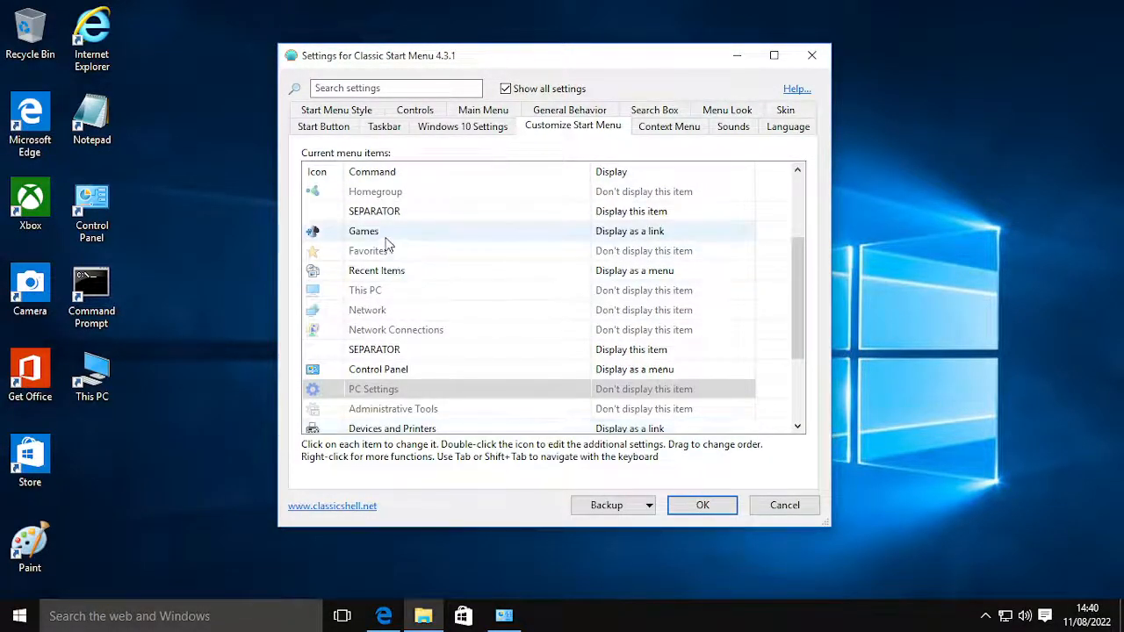
- Open the Games folder from the Start menu, look at its window, and close it
click(19, 616)
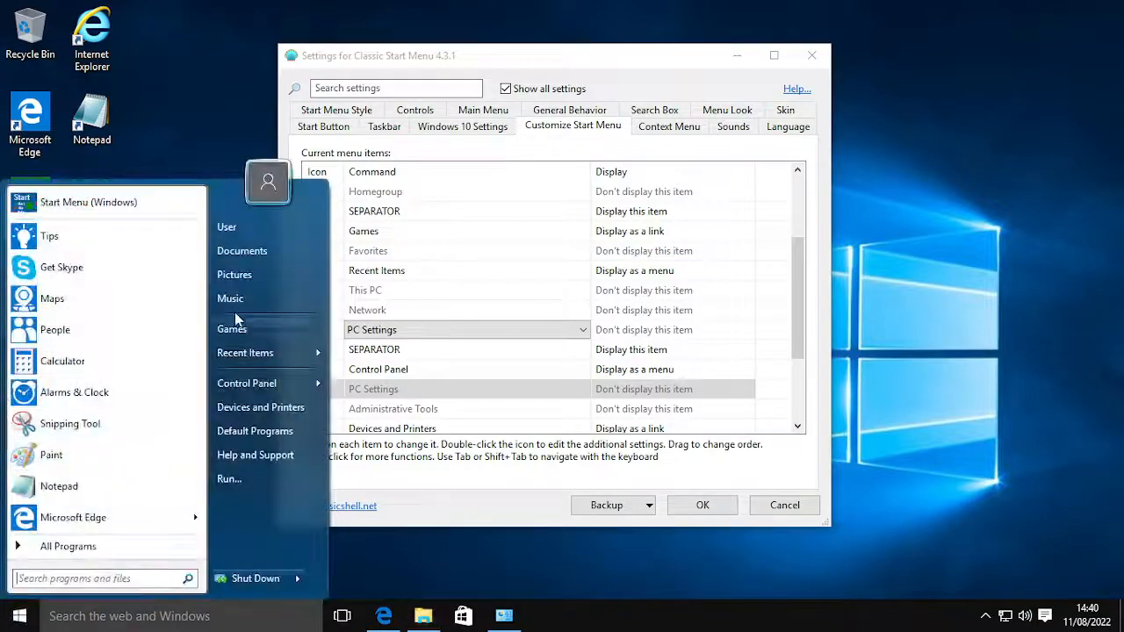
click(237, 332)
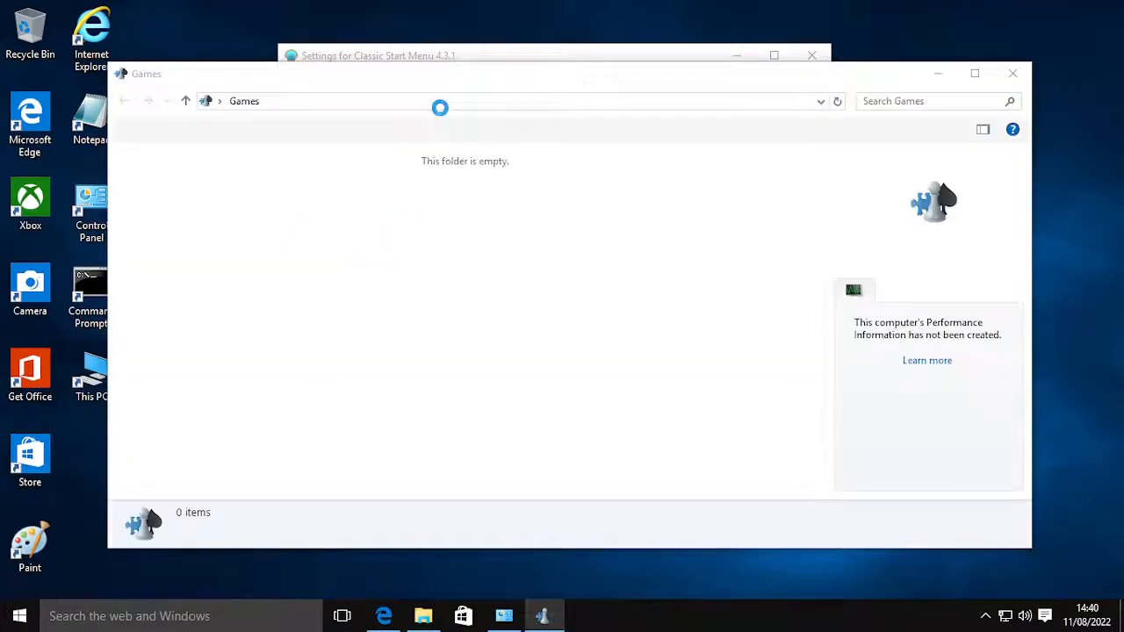
click(490, 304)
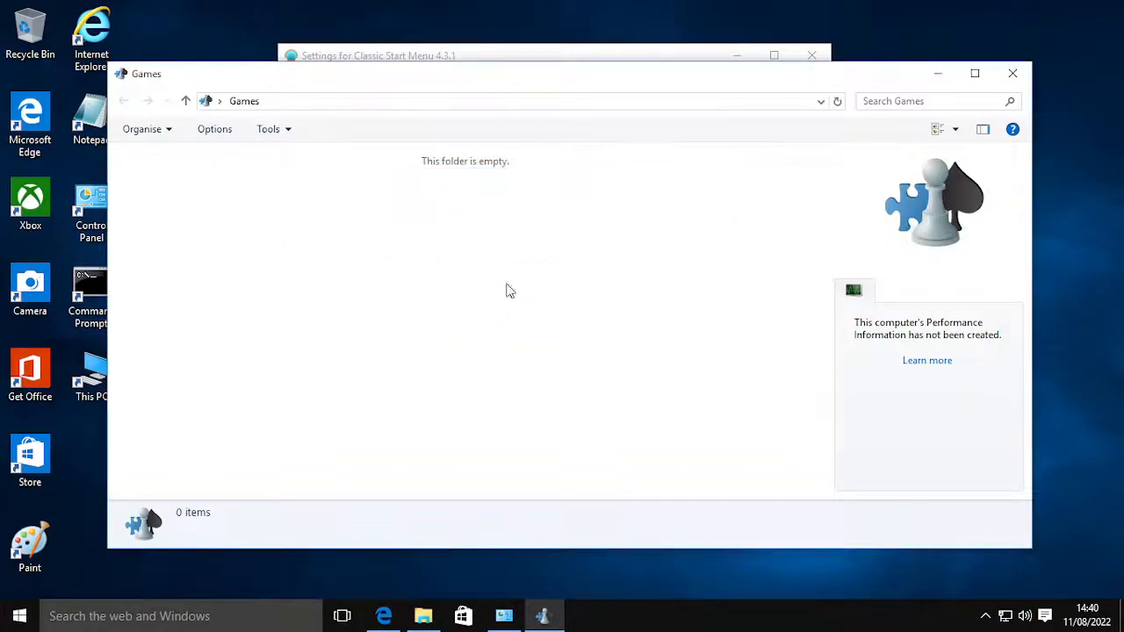
drag(300, 83, 233, 48)
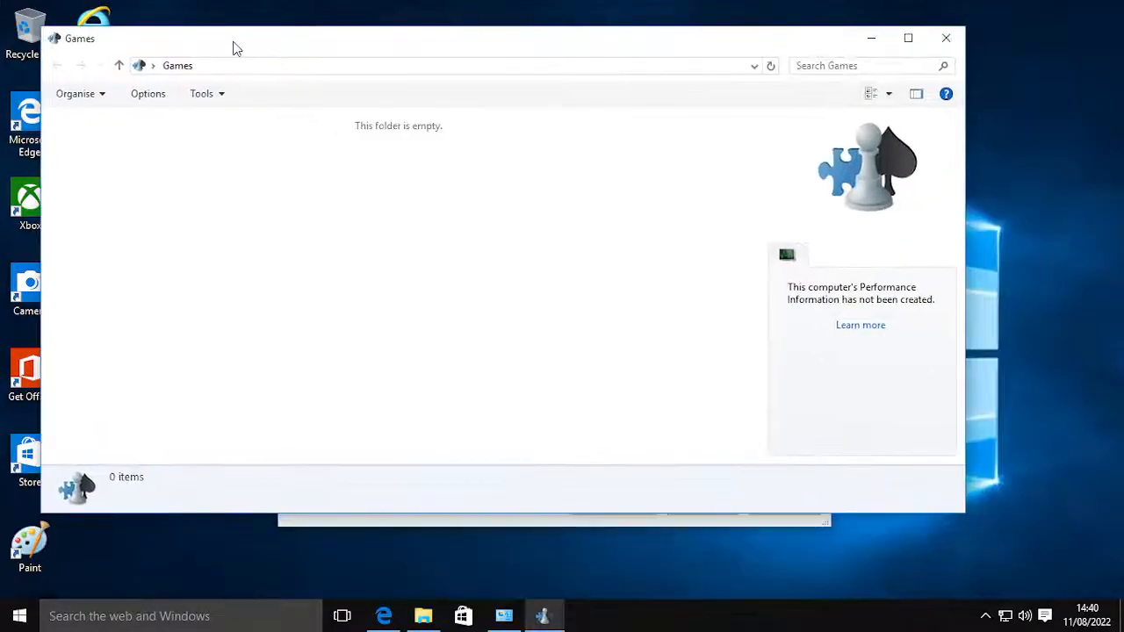
drag(312, 55, 371, 78)
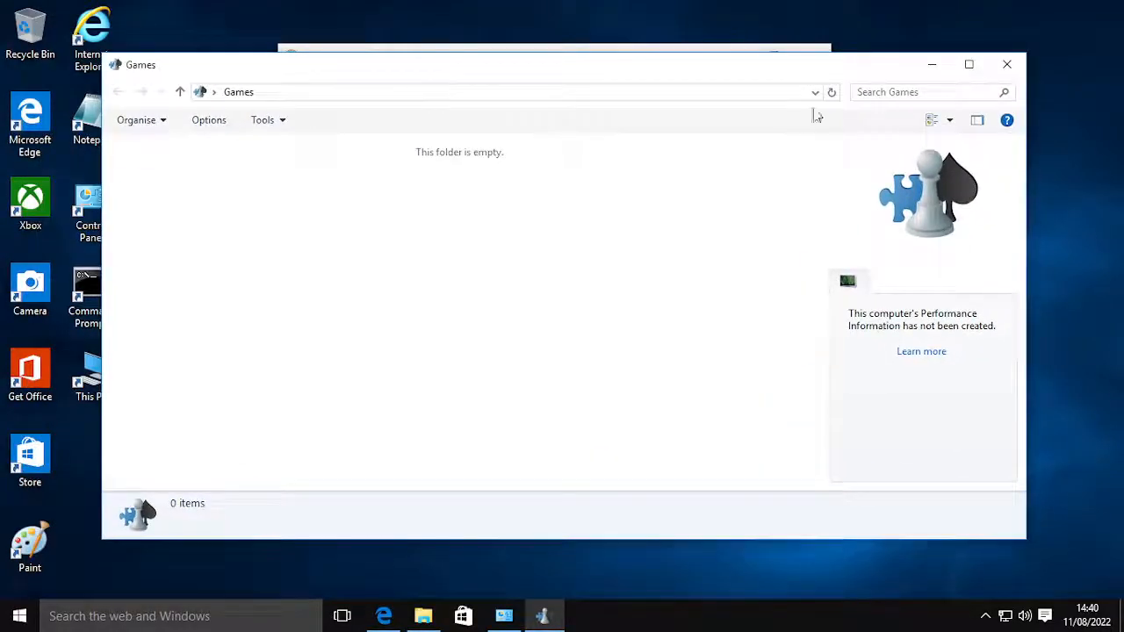
click(1008, 65)
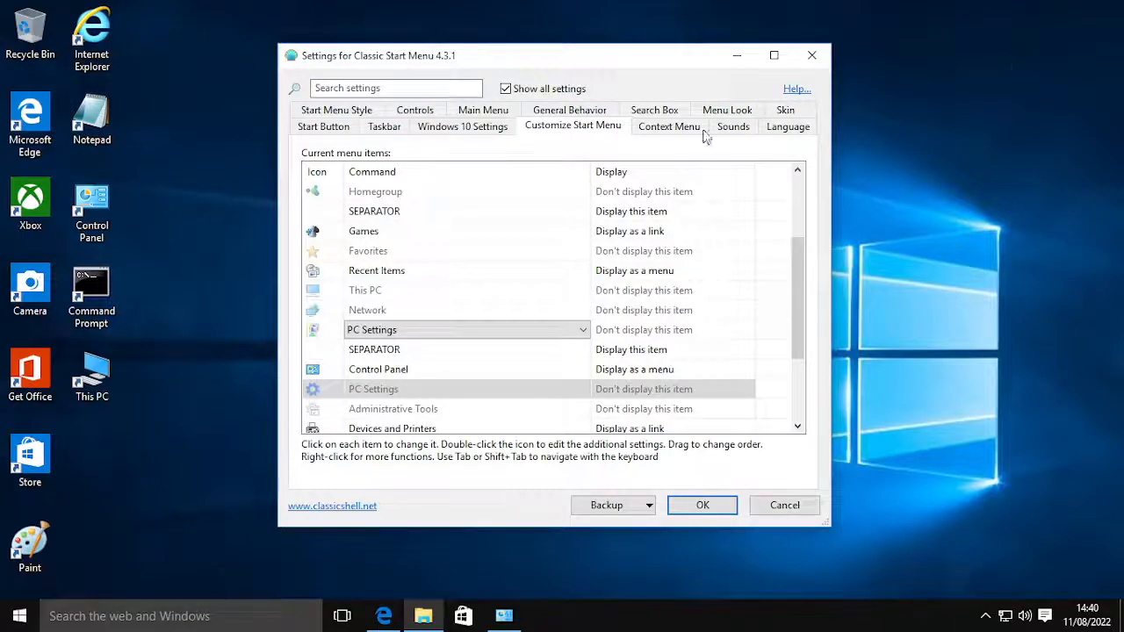
- Set the Run item to "Don't display this item", apply the settings and check the Start menu
scroll(506, 268, down, 2)
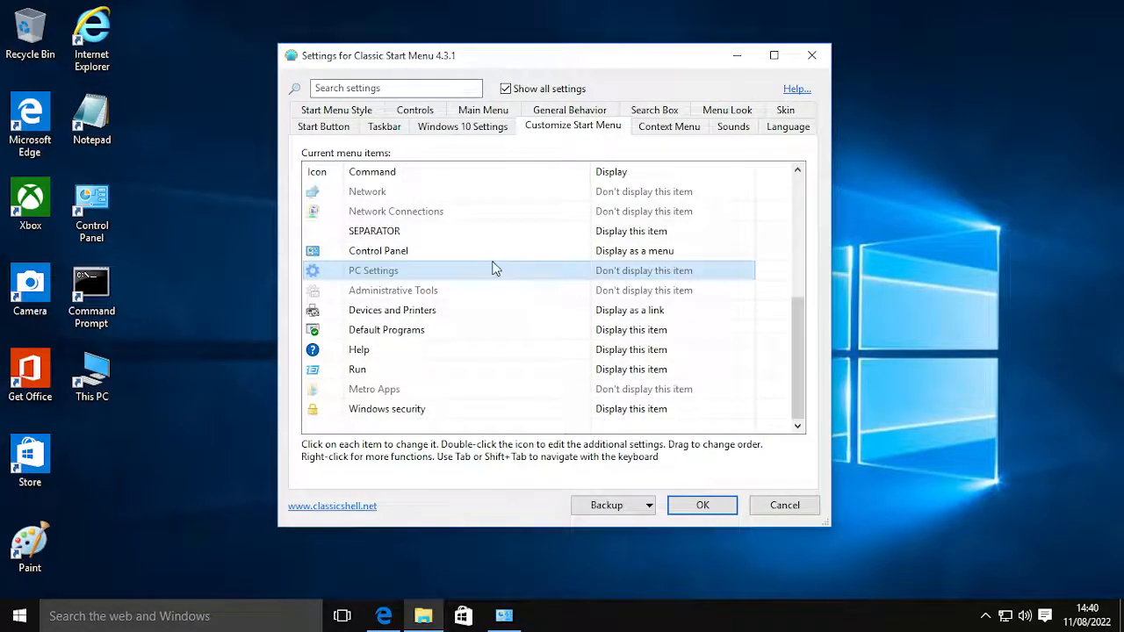
click(396, 369)
click(660, 370)
click(664, 376)
click(673, 384)
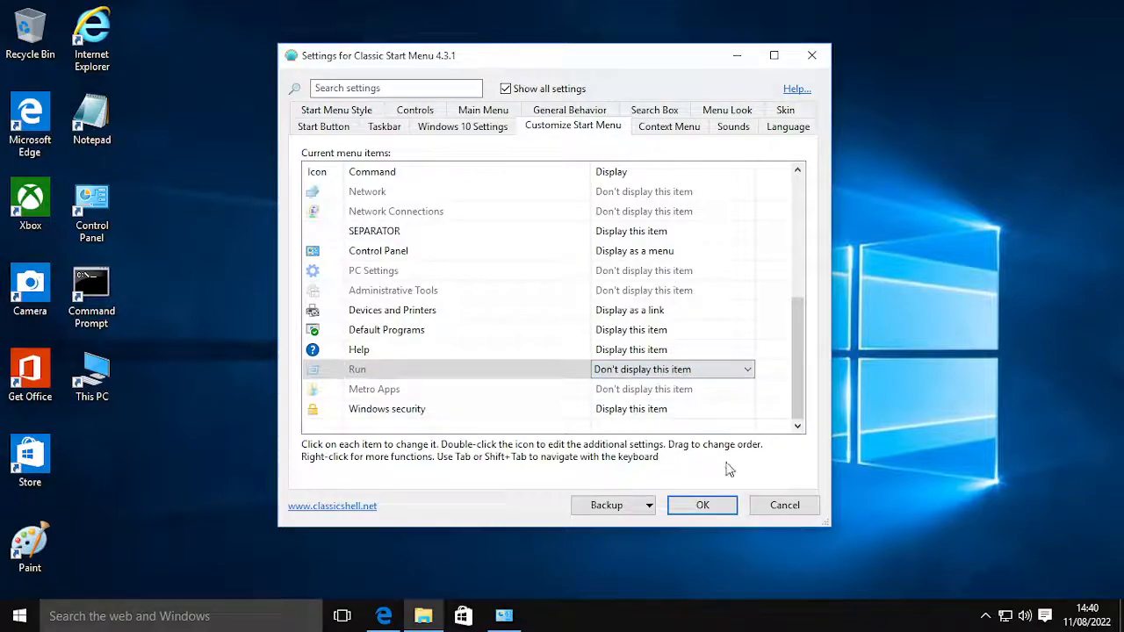
click(702, 505)
click(30, 604)
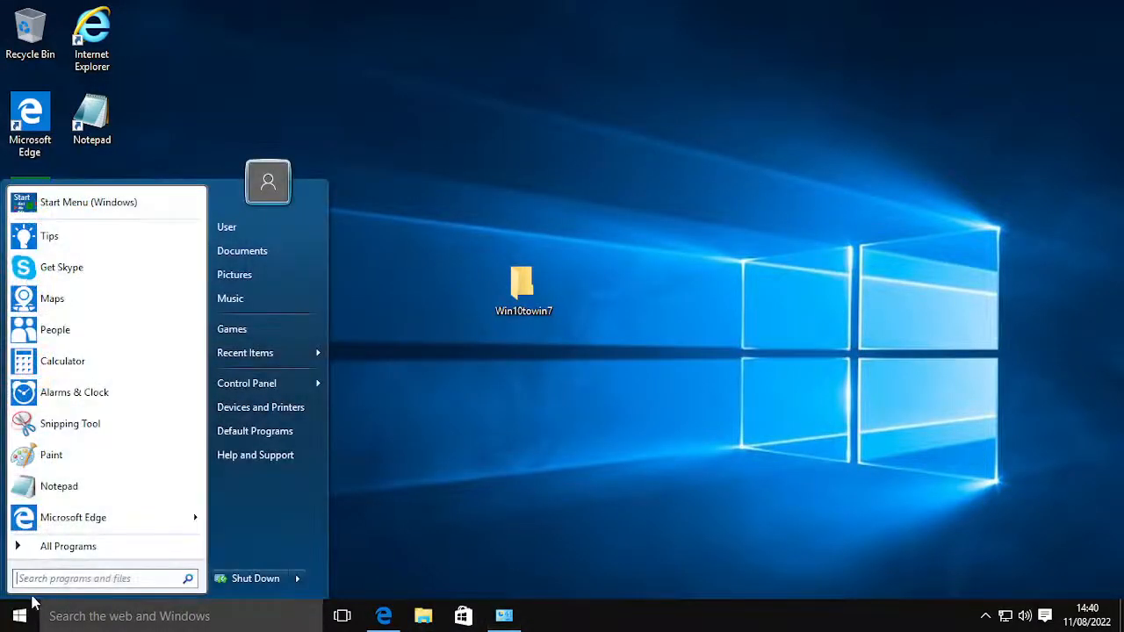
- Reopen the Classic Start Menu settings and enable the "Customize taskbar" option
right_click(7, 613)
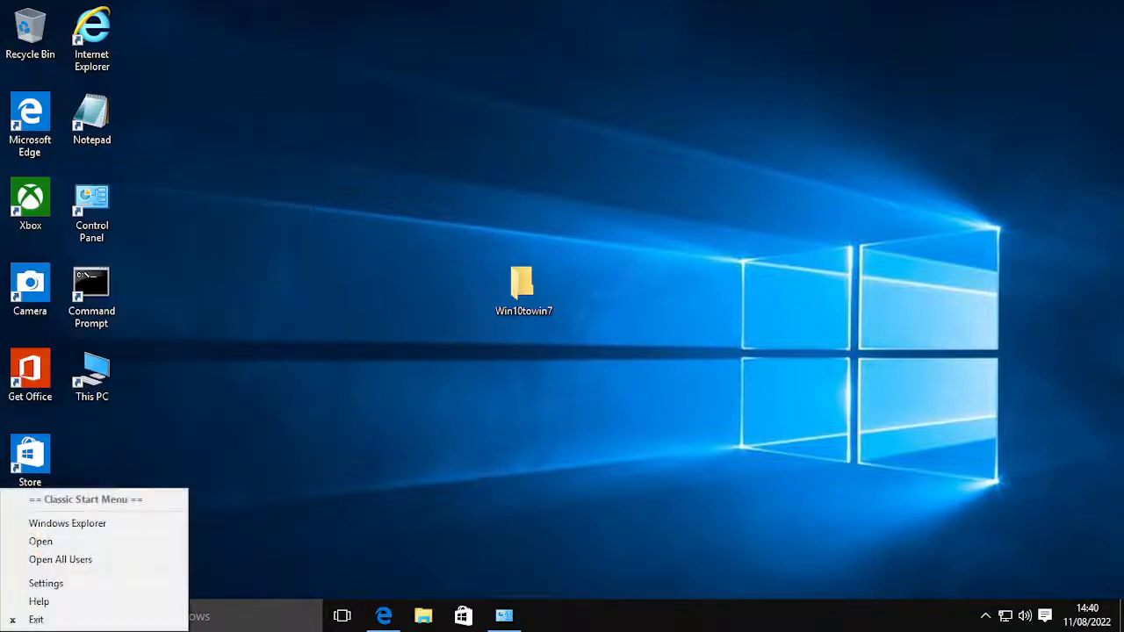
click(51, 583)
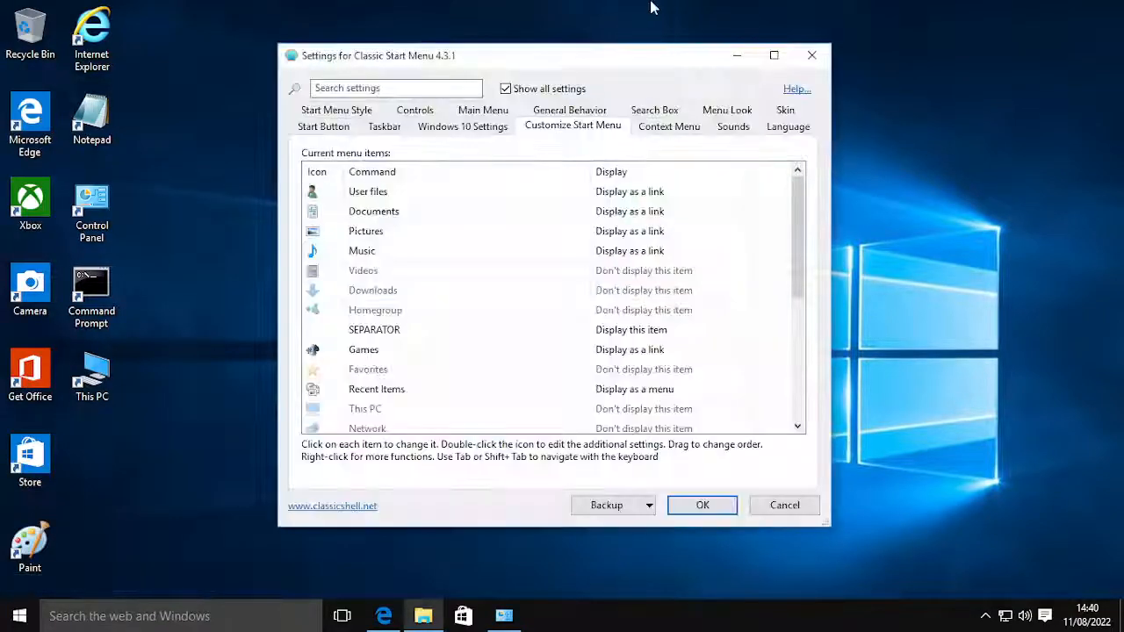
right_click(18, 616)
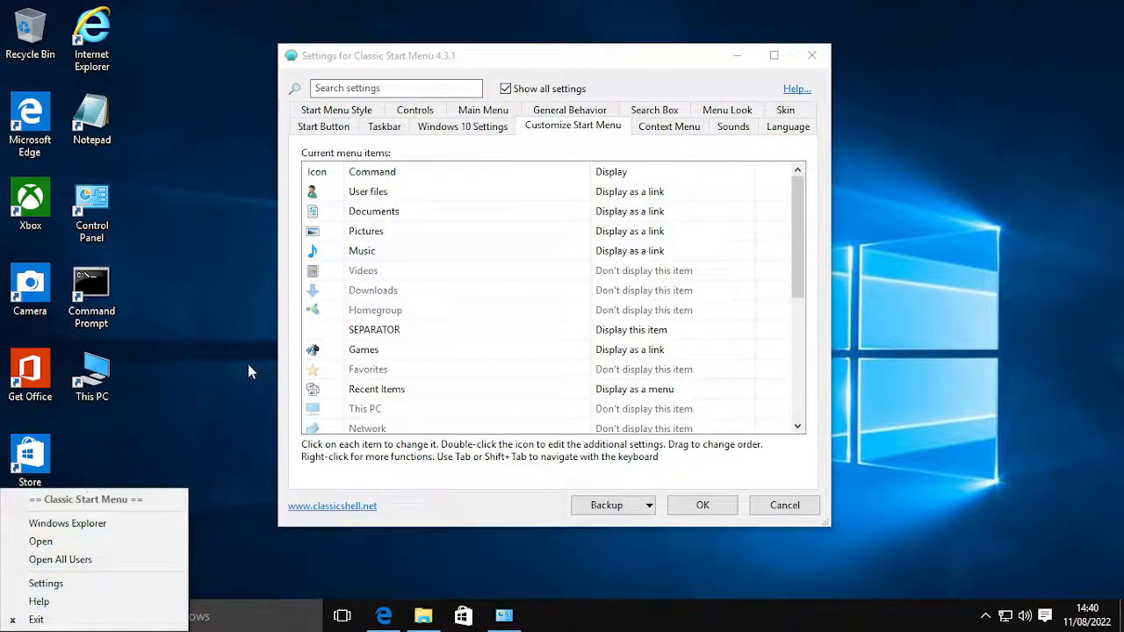
click(392, 128)
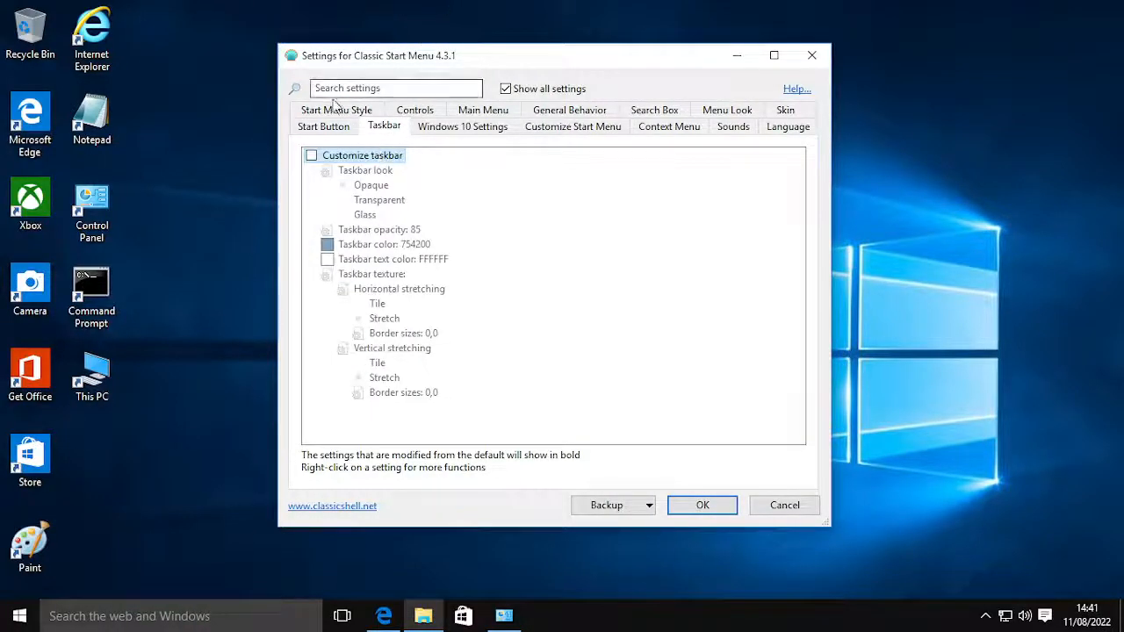
click(311, 155)
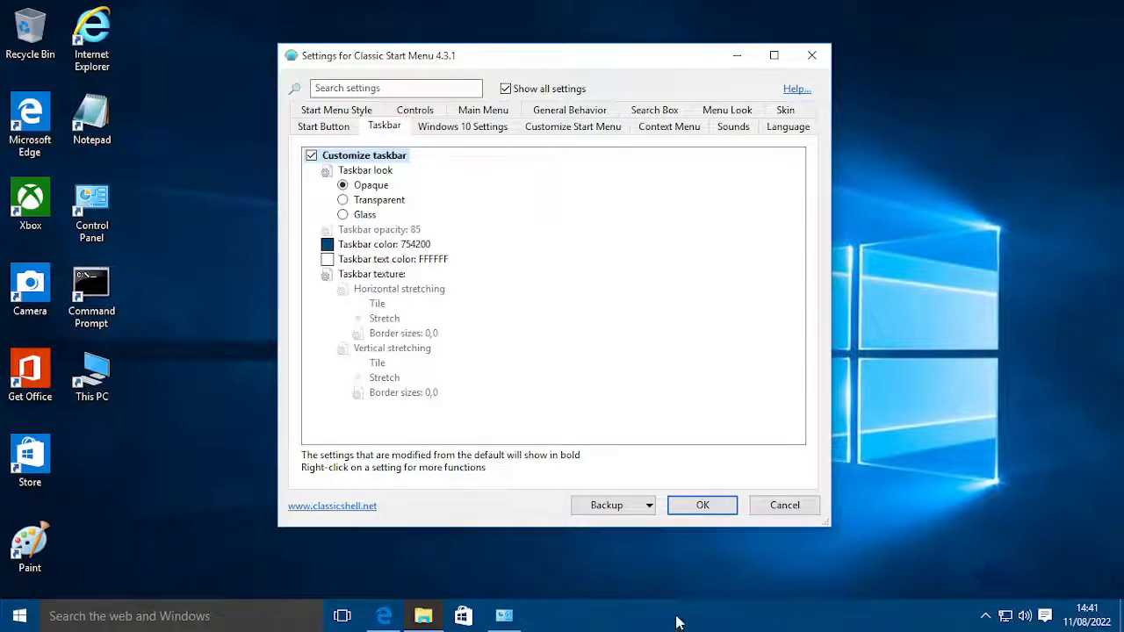
- Set the taskbar's Search to Hidden and turn off the Task View button
right_click(628, 629)
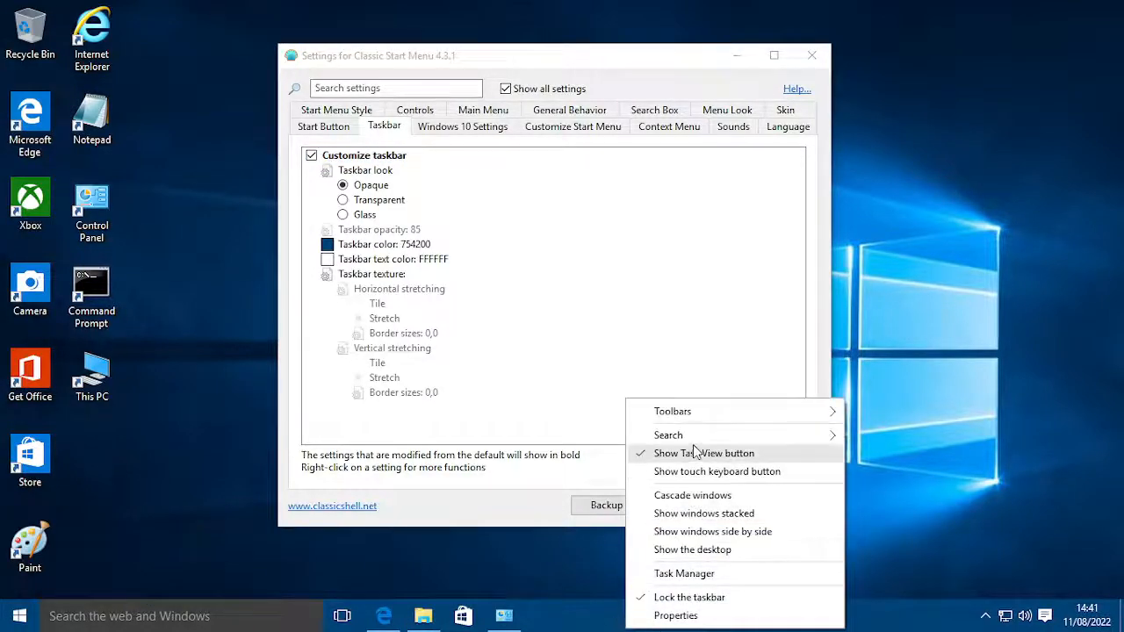
mouse_move(694, 436)
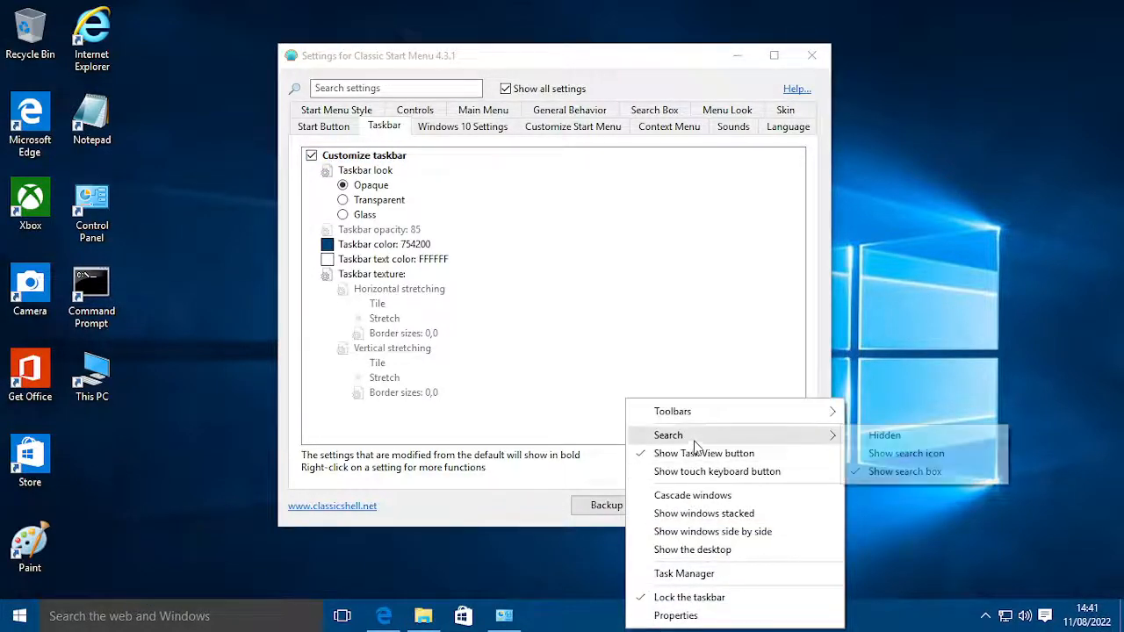
click(927, 434)
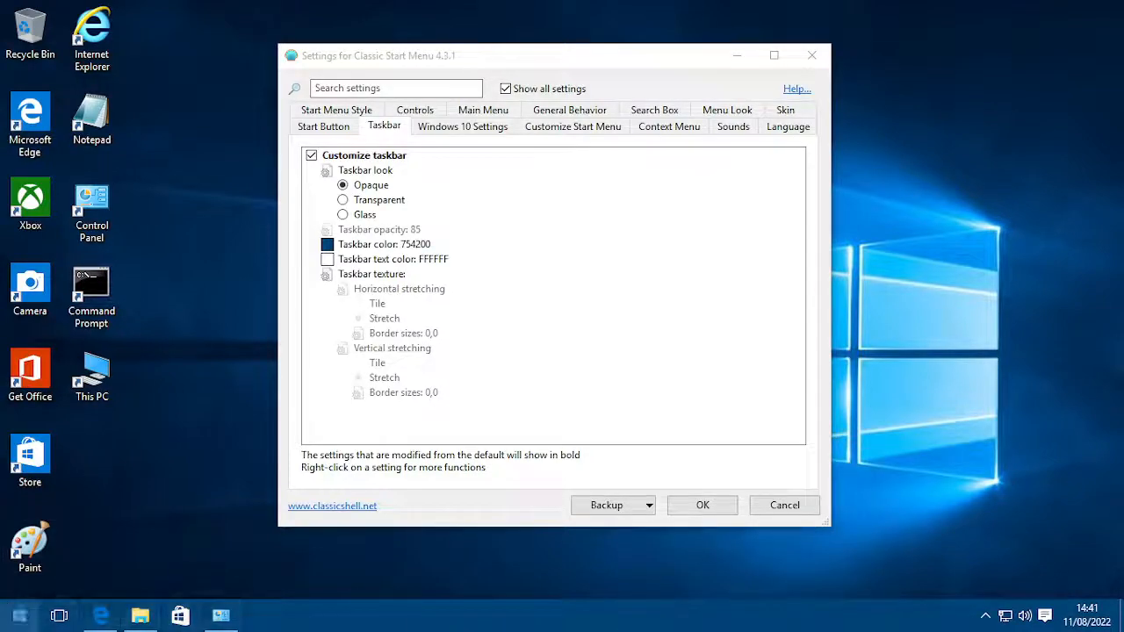
right_click(446, 616)
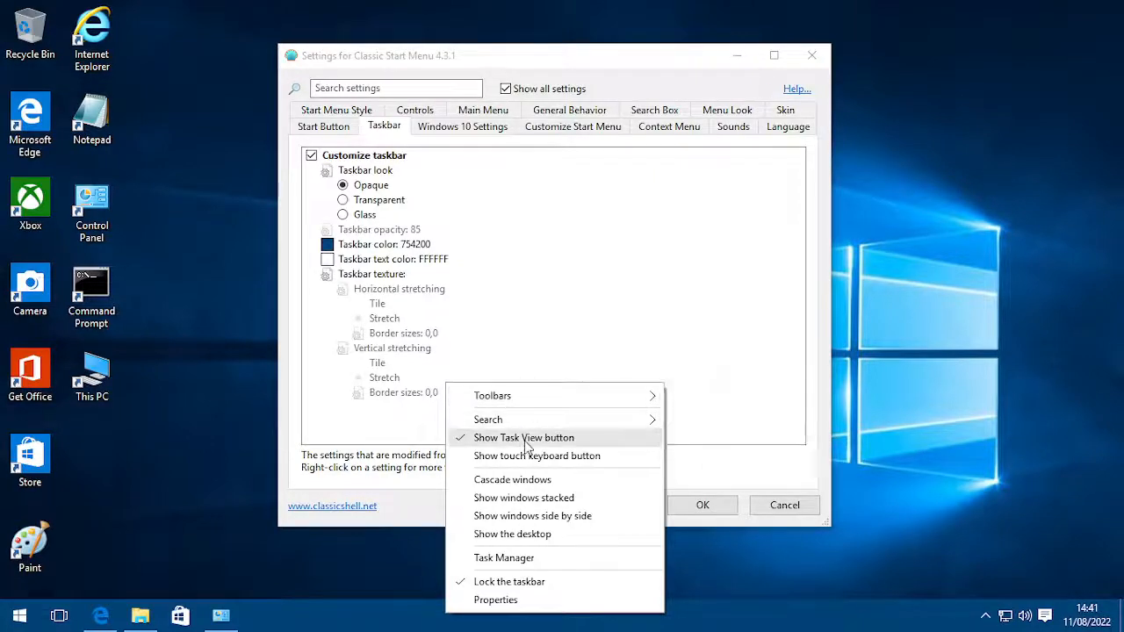
click(525, 439)
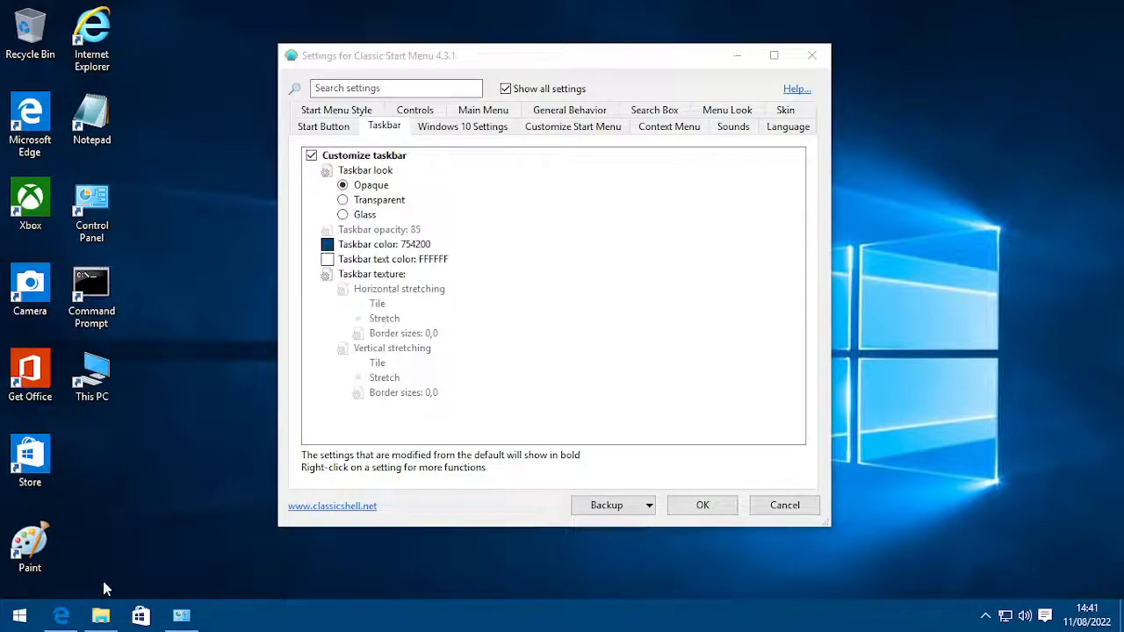
- Switch to Microsoft Edge, search the web for "windows 7 taskbar texture" and look through the results
click(60, 614)
click(298, 54)
key(ctrl+a)
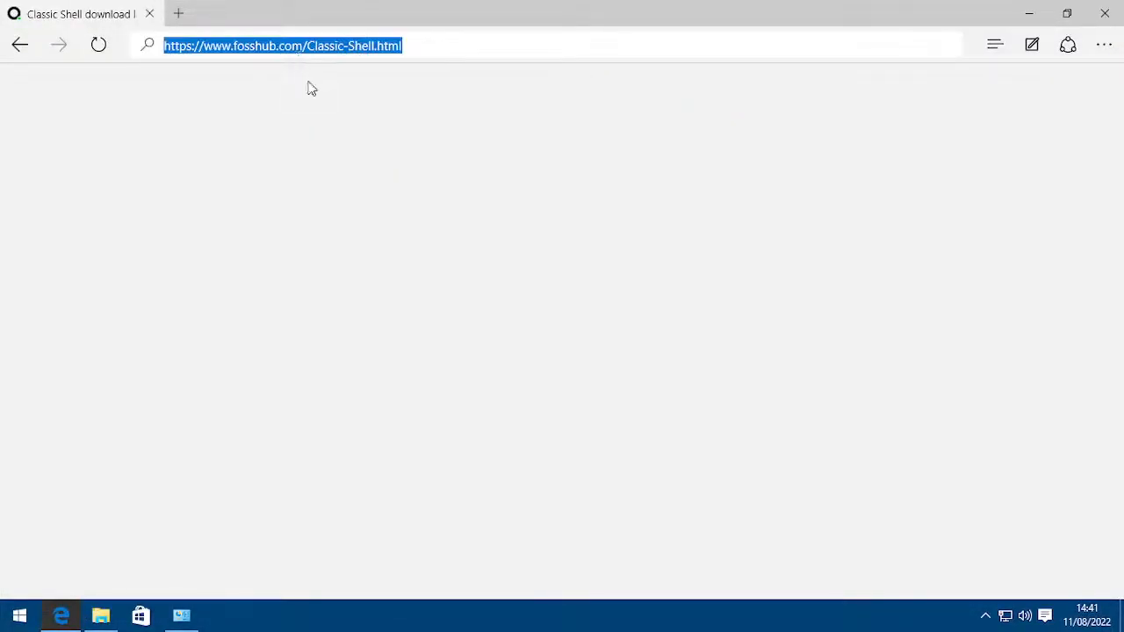
text(win)
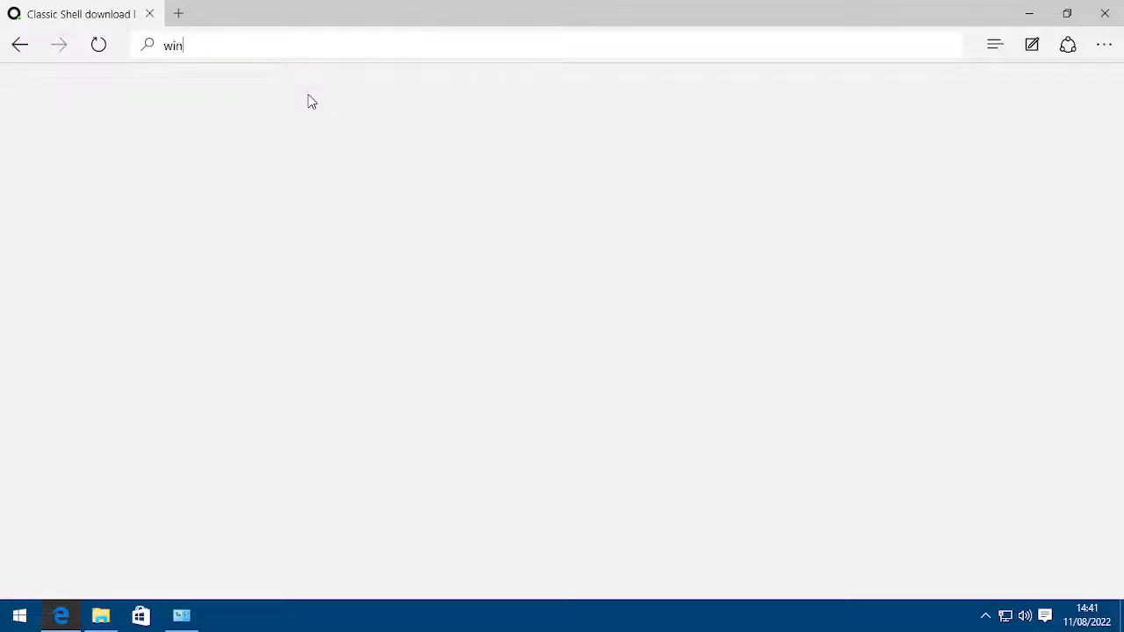
text(dows 7 taskbar)
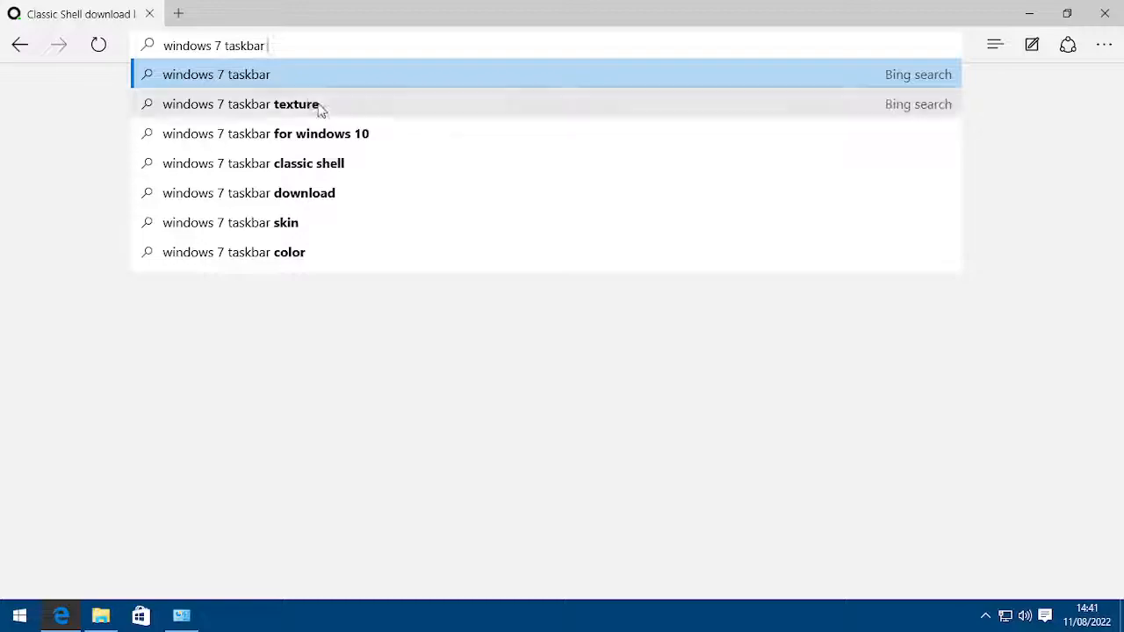
click(316, 109)
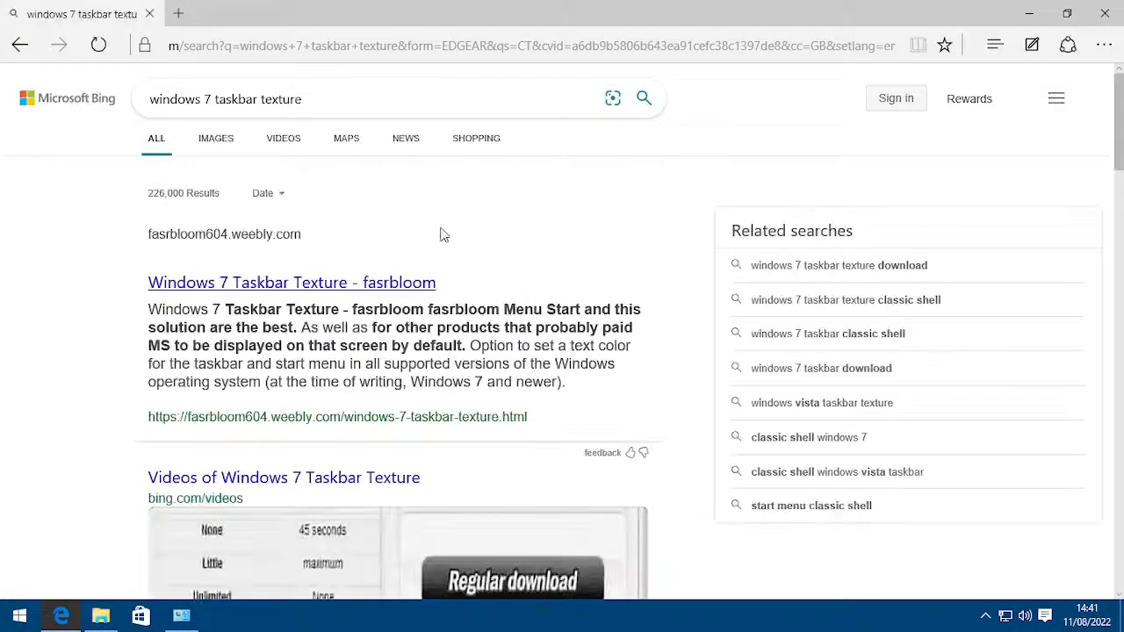
scroll(397, 297, down, 10)
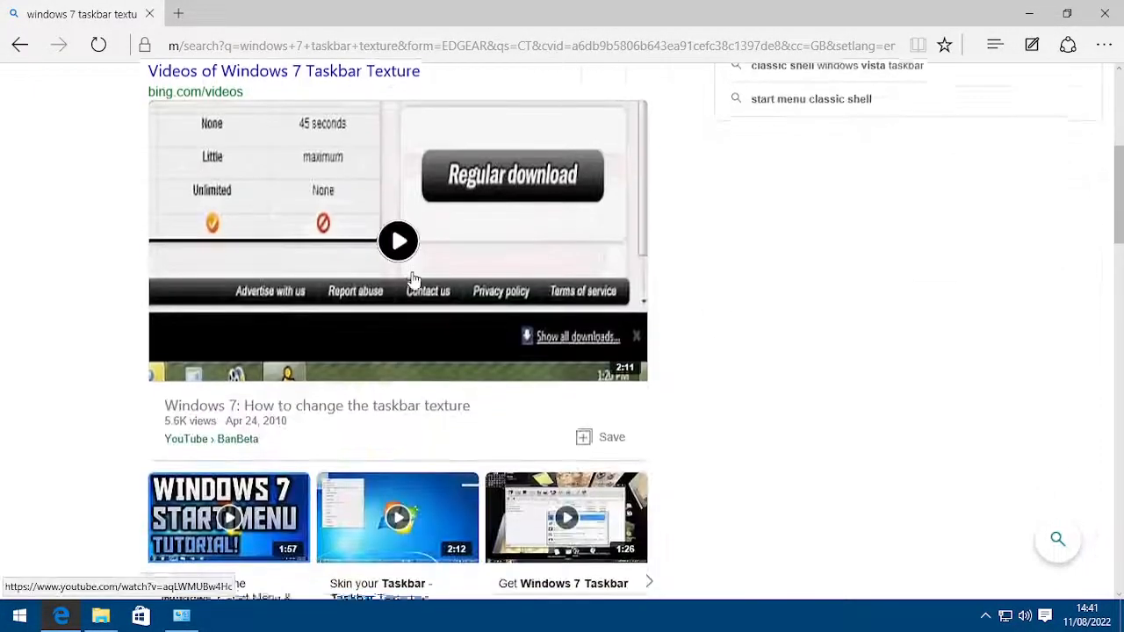
scroll(452, 342, down, 5)
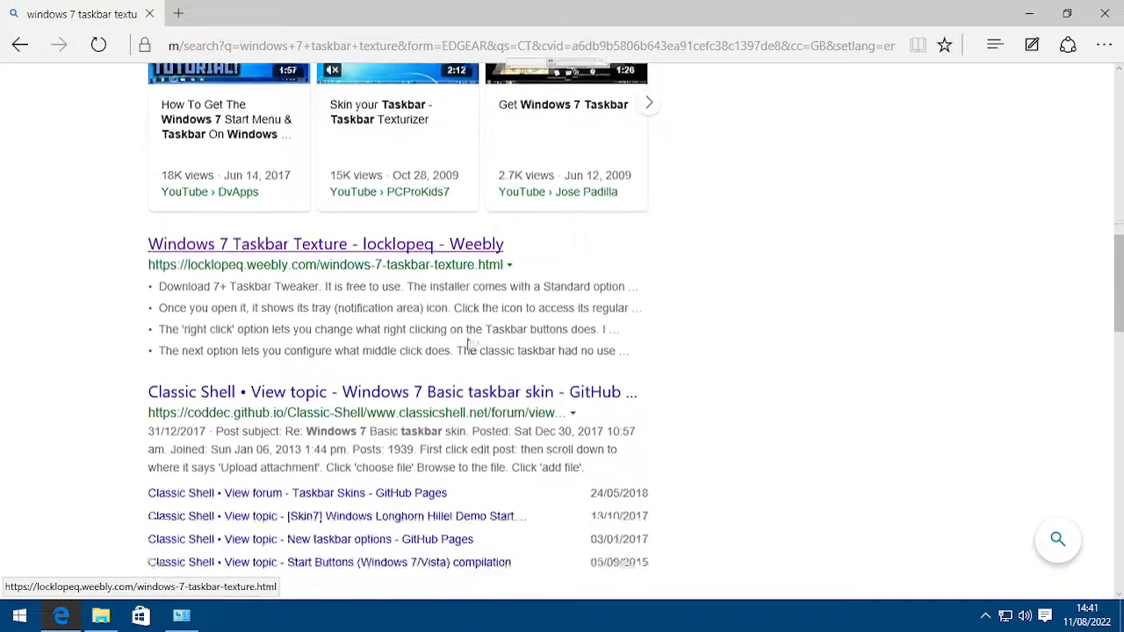
- Look further through the Bing results for a page offering a Windows 7 taskbar texture
scroll(455, 307, down, 3)
scroll(456, 324, up, 3)
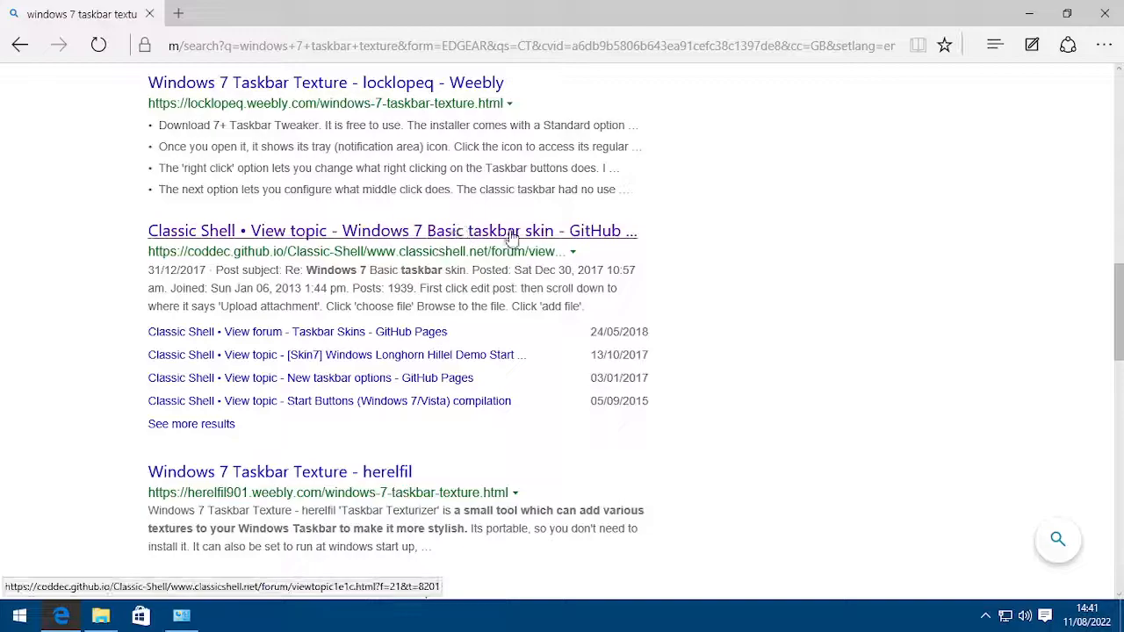
scroll(512, 237, down, 5)
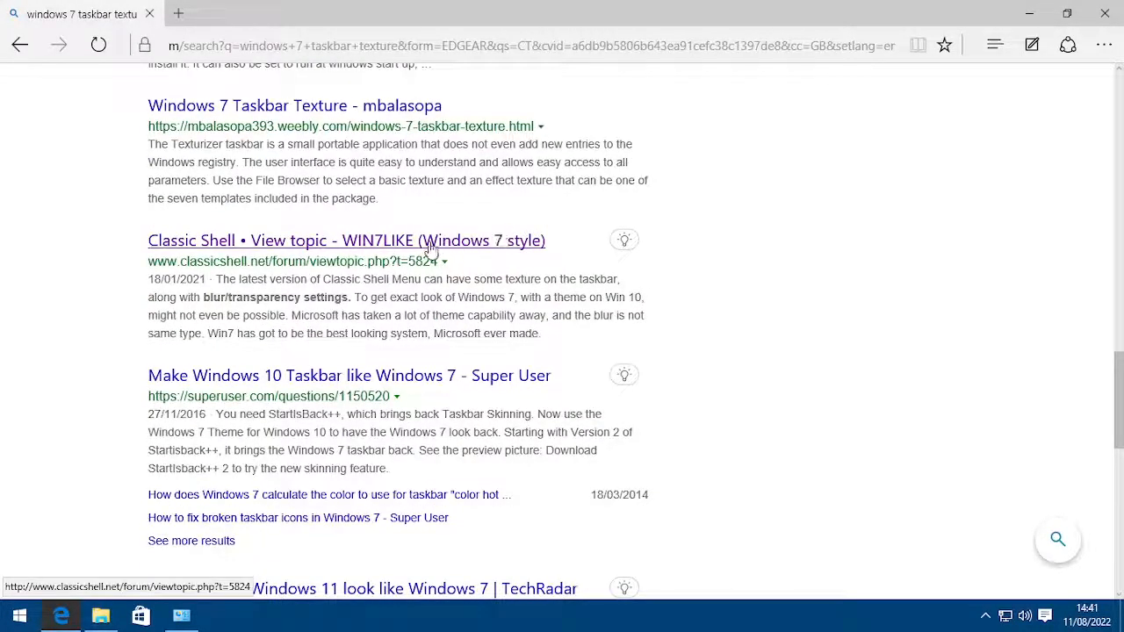
scroll(427, 263, up, 1)
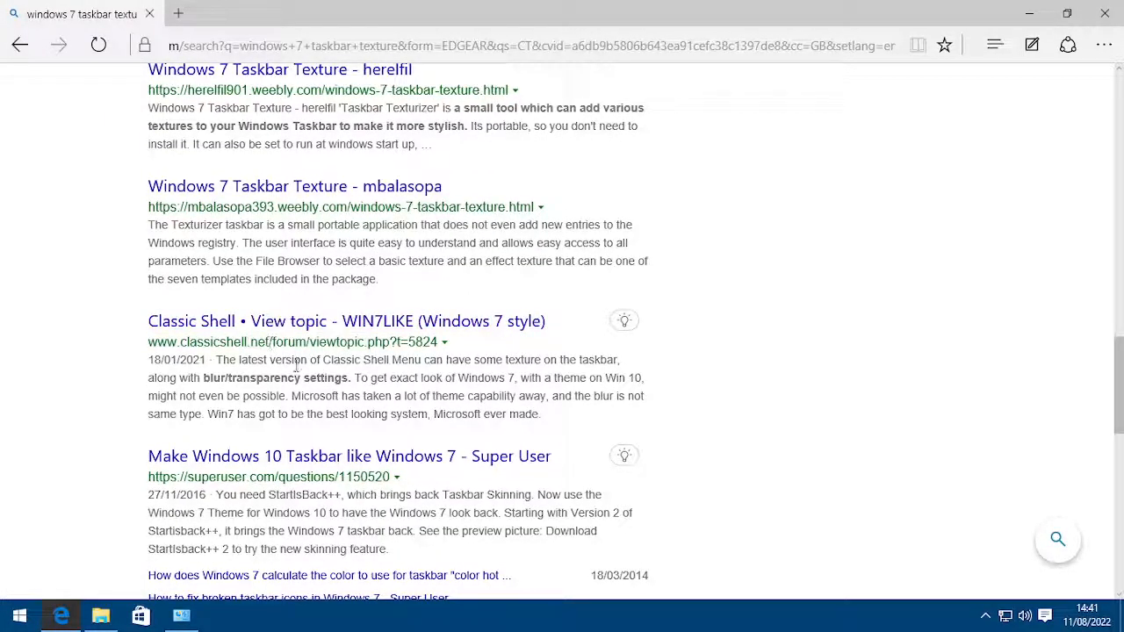
scroll(374, 375, down, 5)
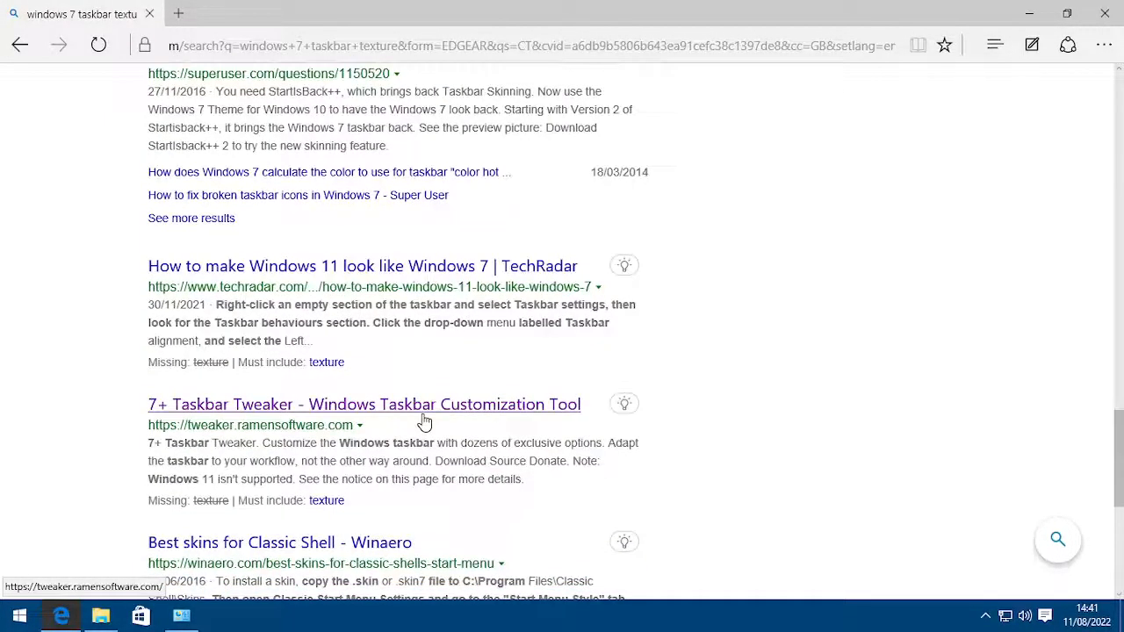
scroll(424, 423, up, 5)
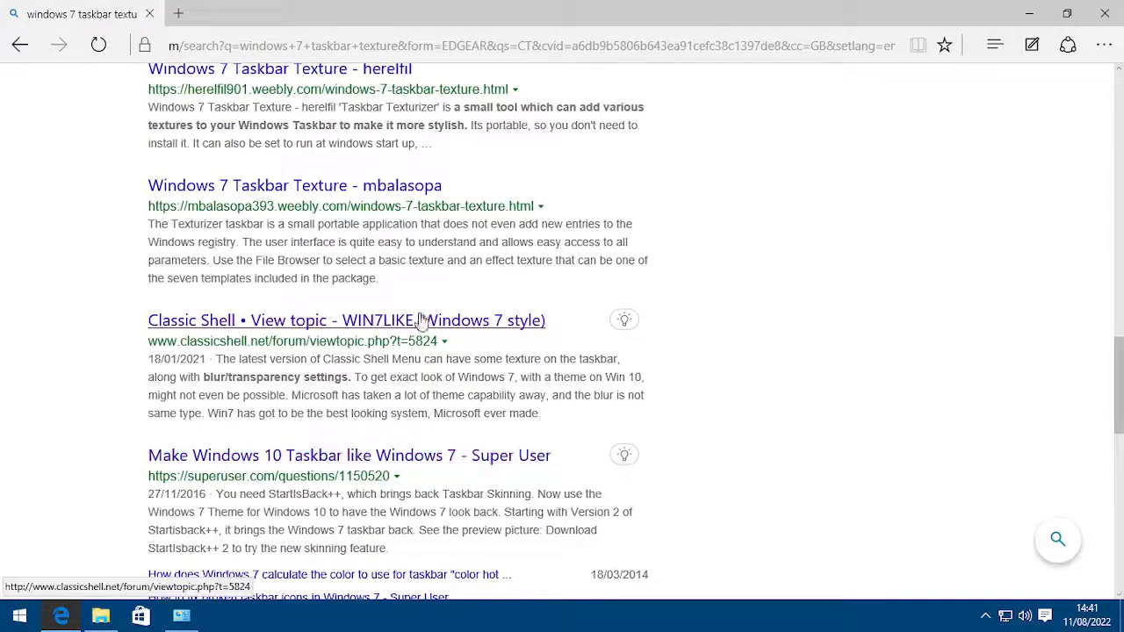
- Try to rerun the taskbar texture search on Google by replacing the Bing domain in the page address
click(205, 53)
click(196, 47)
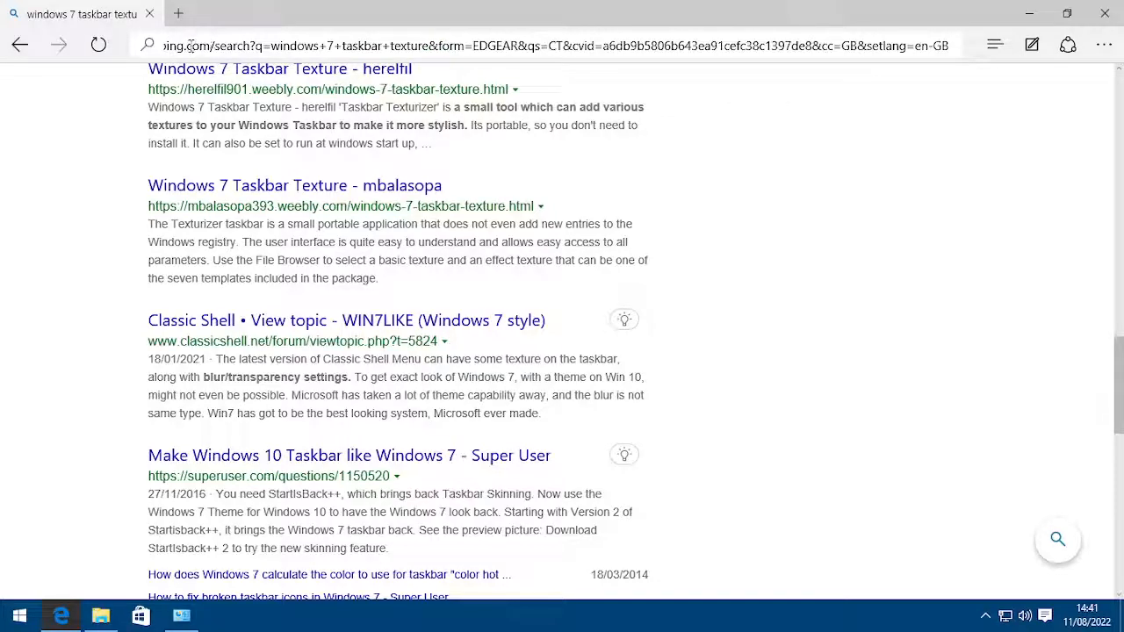
drag(167, 54, 165, 57)
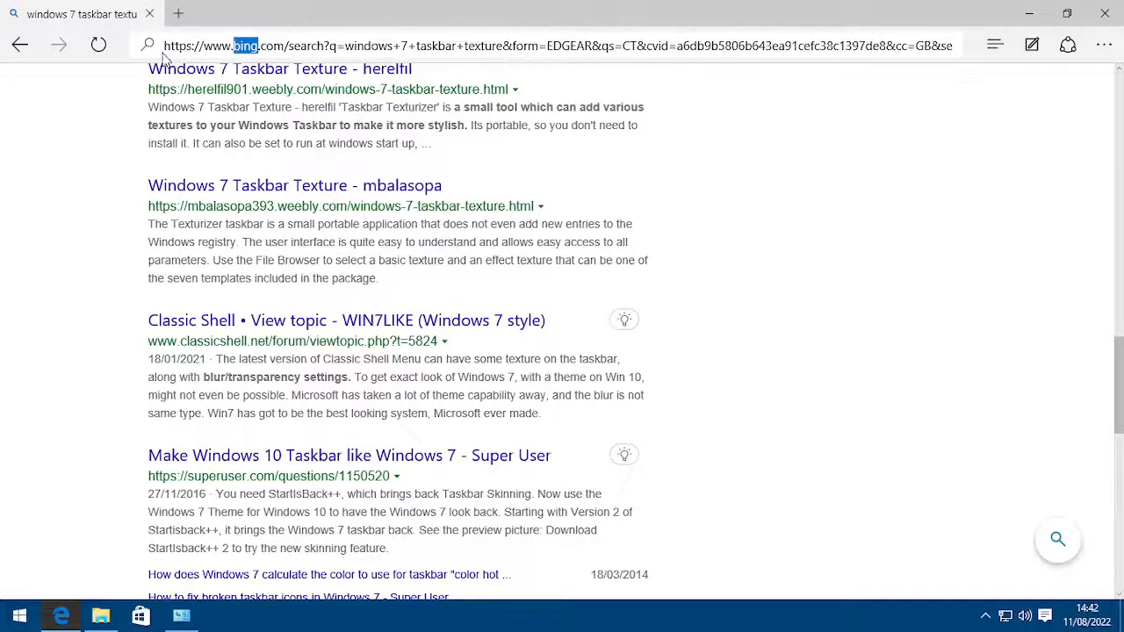
text(googlr)
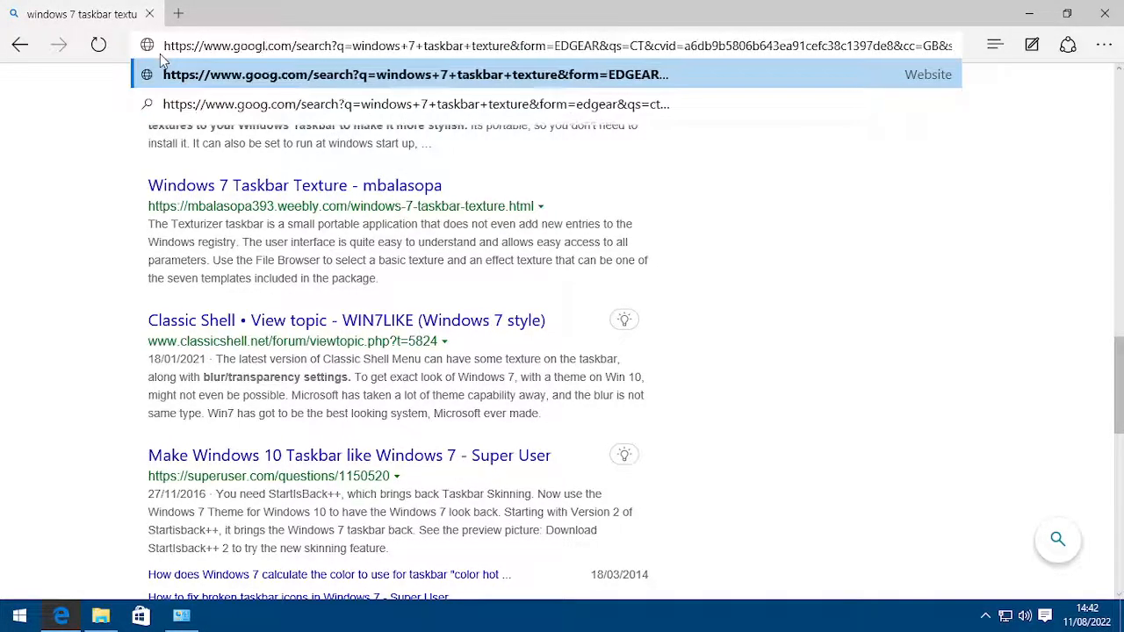
key(Return)
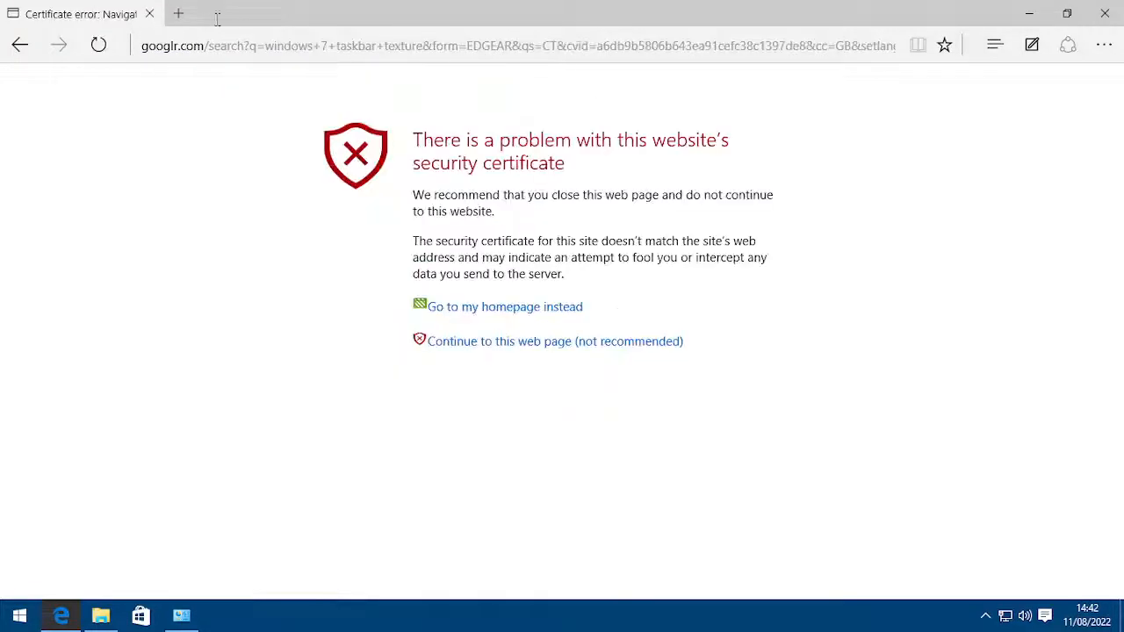
click(18, 45)
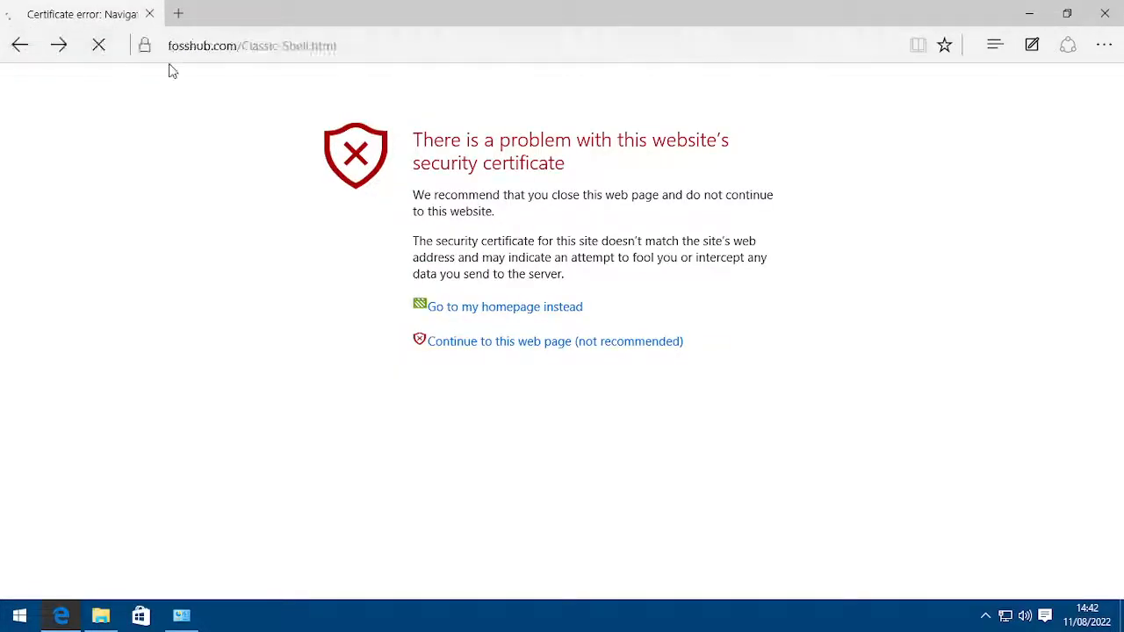
click(215, 50)
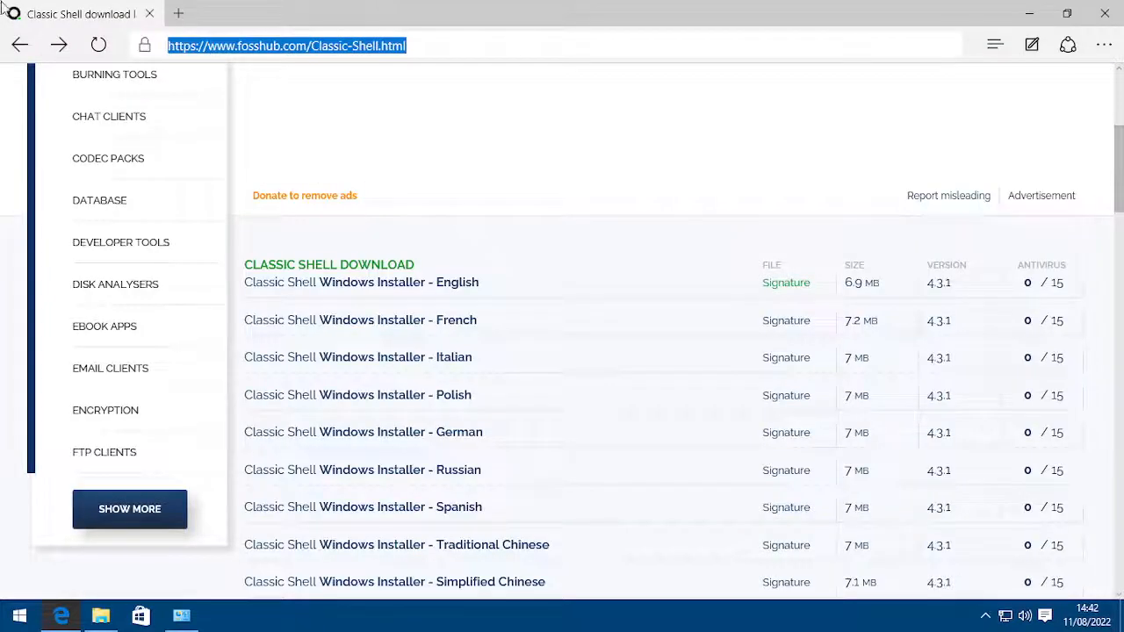
click(59, 45)
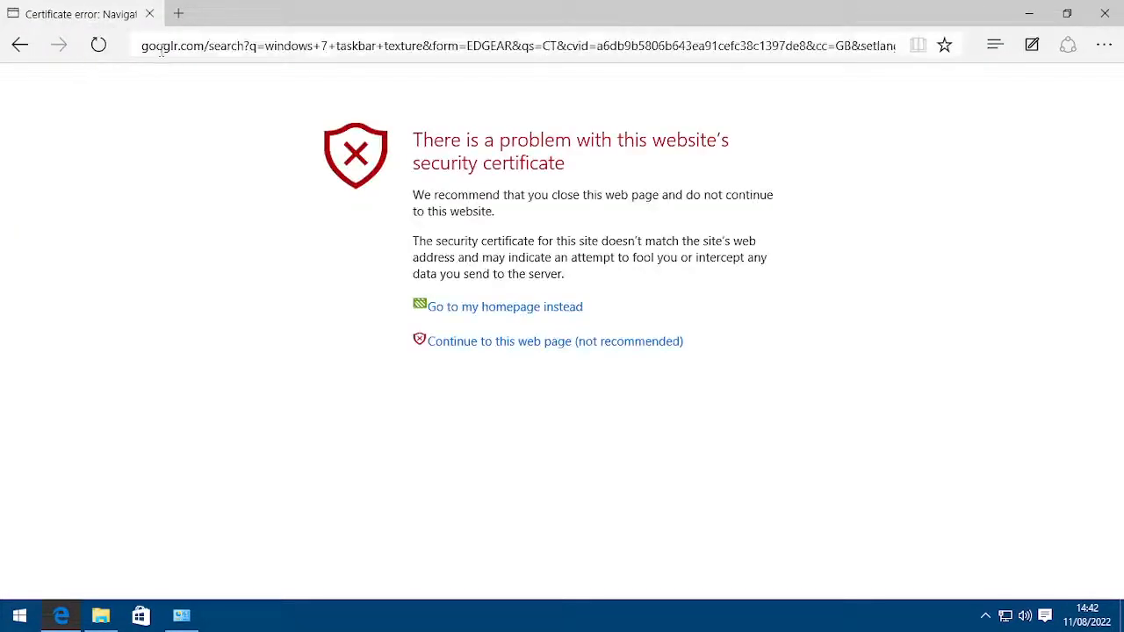
- Correct the domain in the search address to google.com, load it and get past Google's cookie consent page
click(176, 50)
click(180, 50)
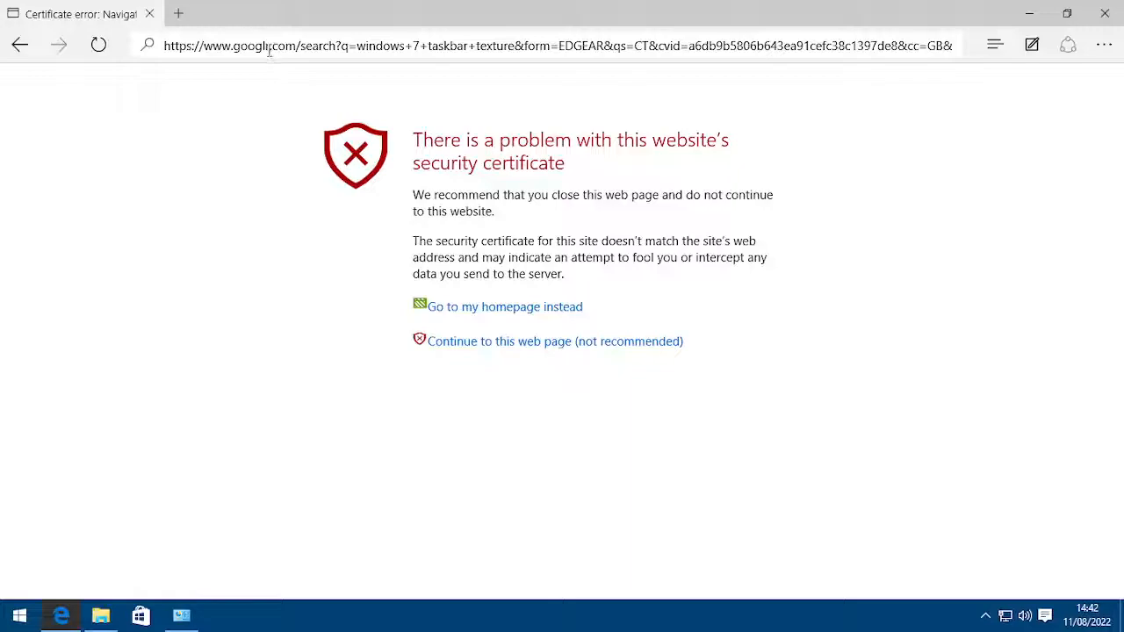
key(BackSpace)
text(e)
key(Return)
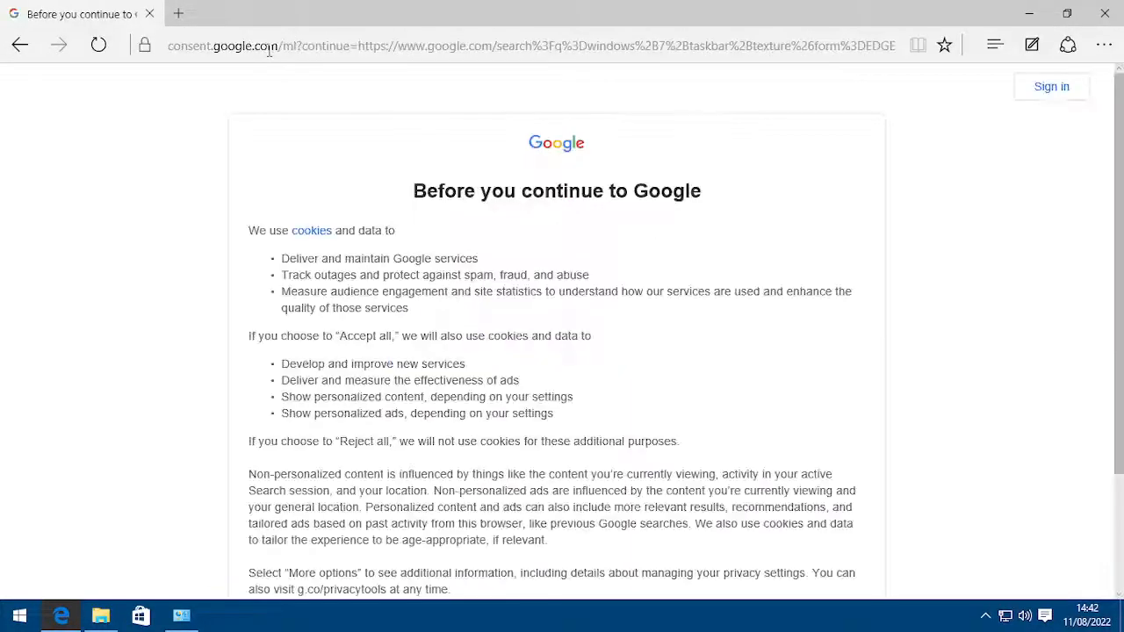
scroll(582, 266, down, 3)
click(659, 487)
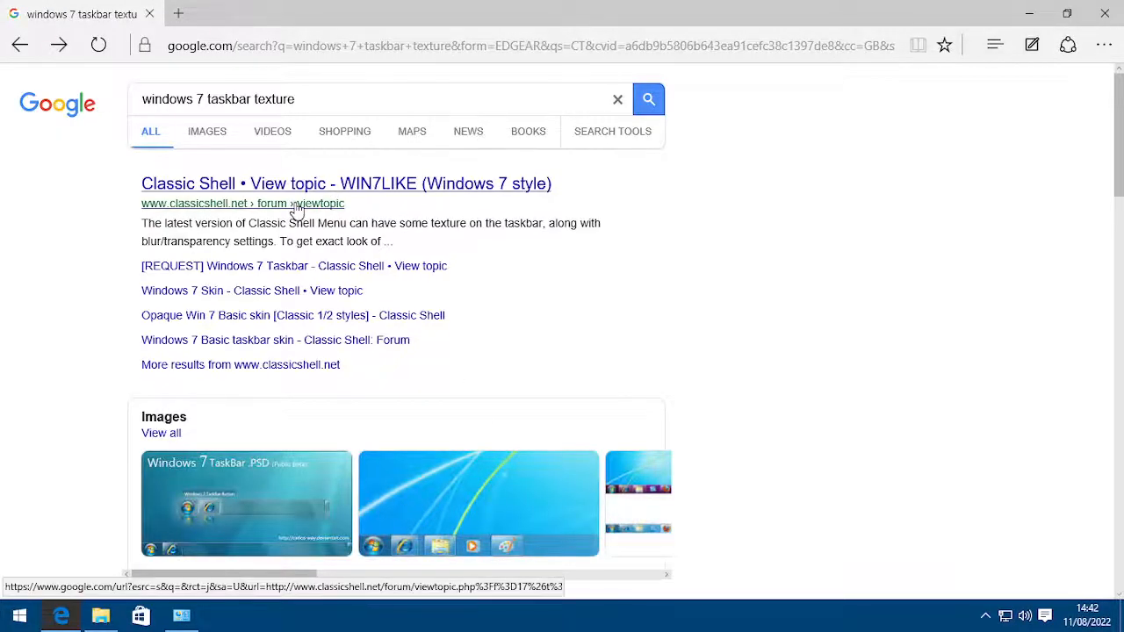
- Look through the Google results, view the "WIN7LIKE (Windows 7 style)" forum topic and return to the results
scroll(298, 201, down, 3)
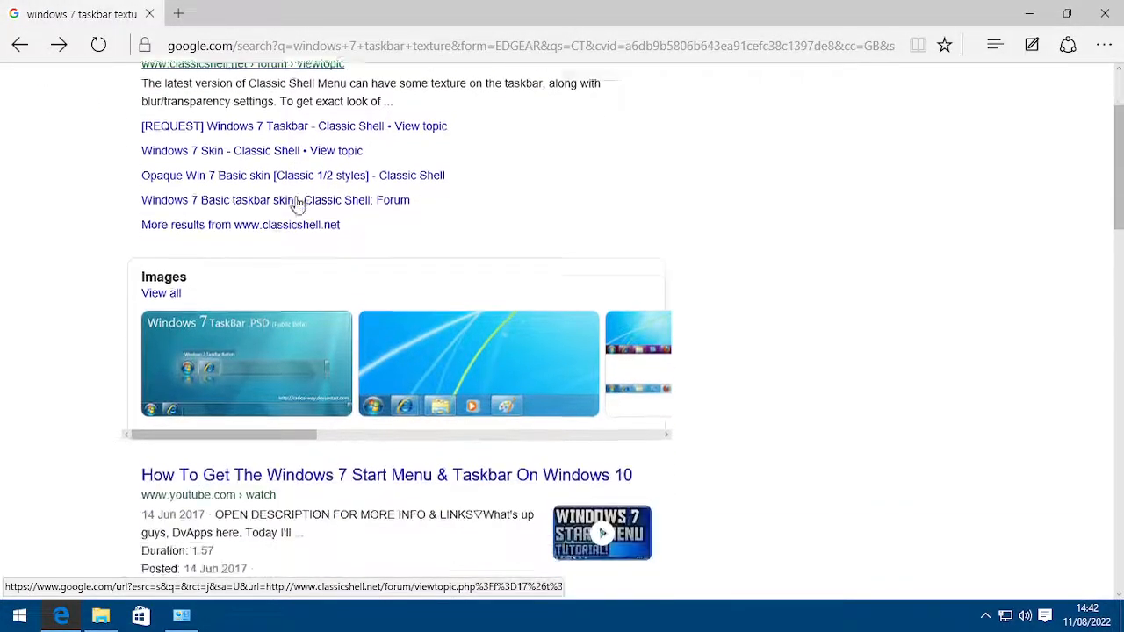
scroll(486, 285, down, 2)
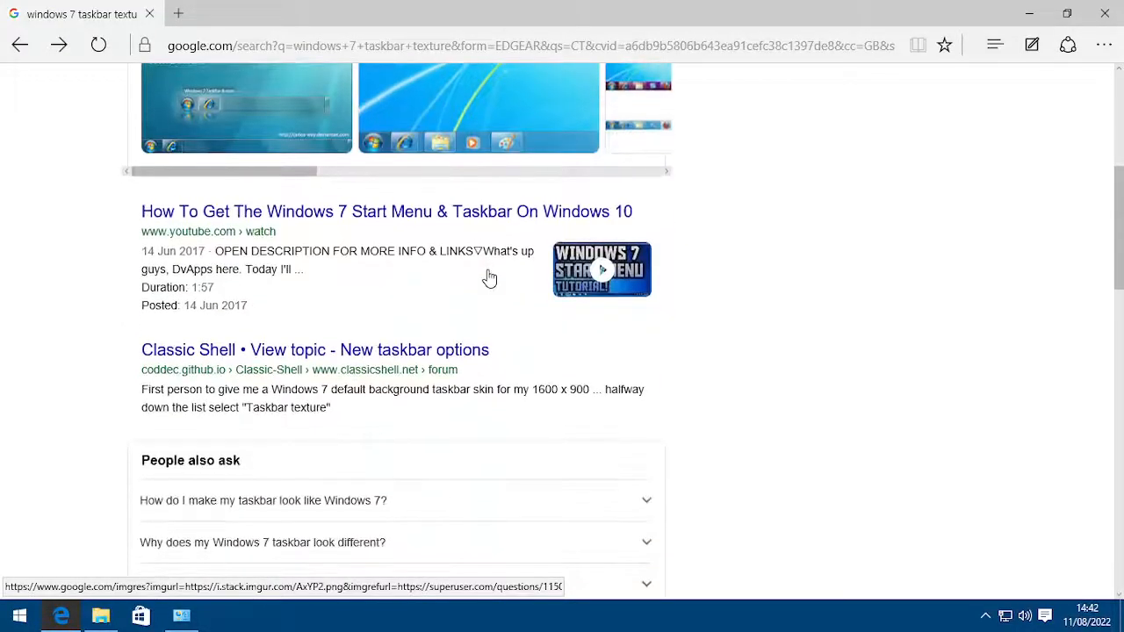
scroll(397, 349, down, 2)
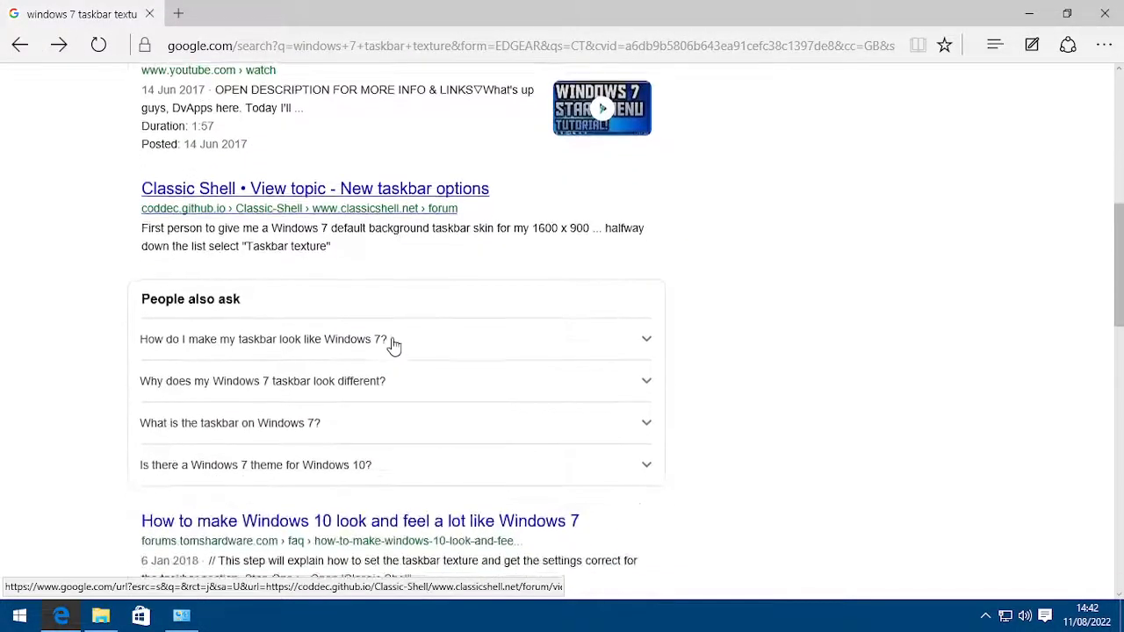
scroll(402, 339, down, 2)
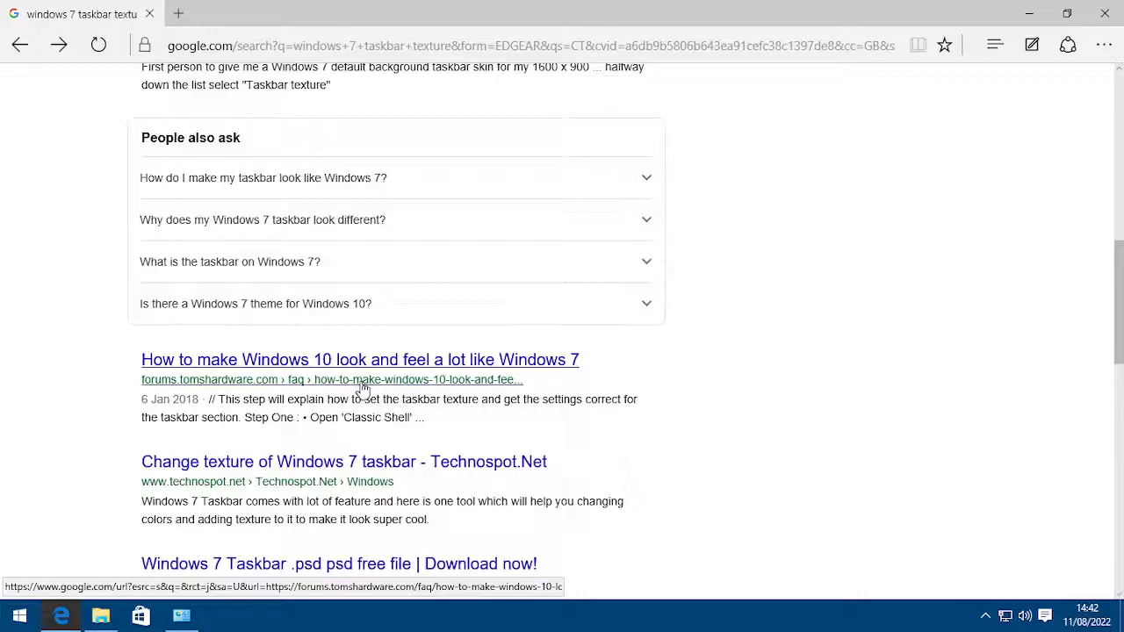
scroll(435, 443, up, 6)
scroll(442, 420, up, 3)
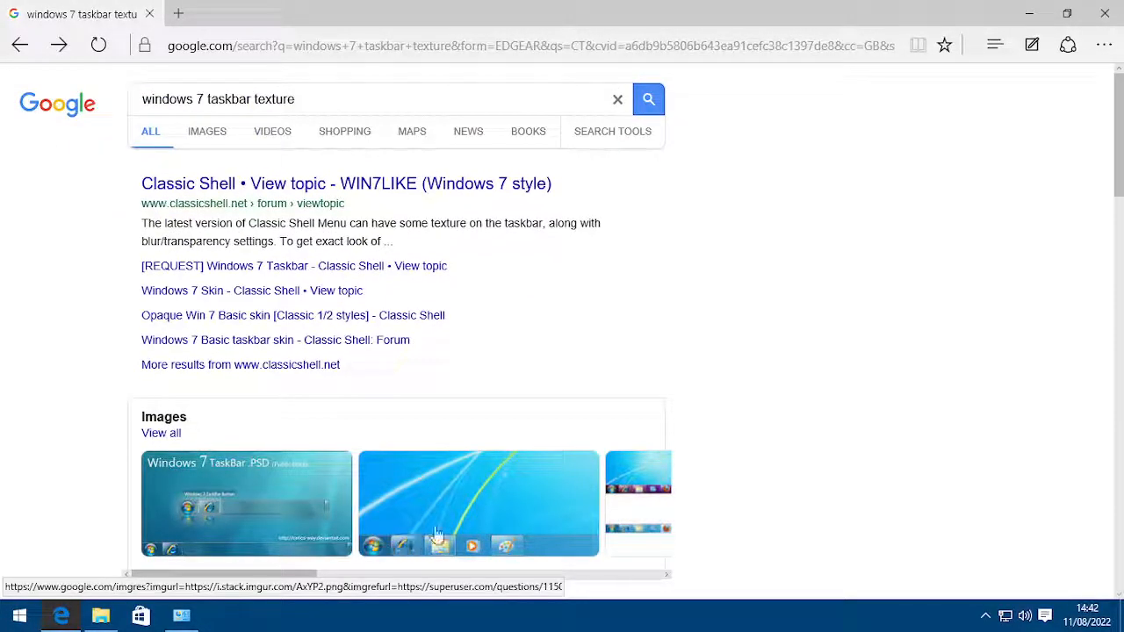
click(295, 184)
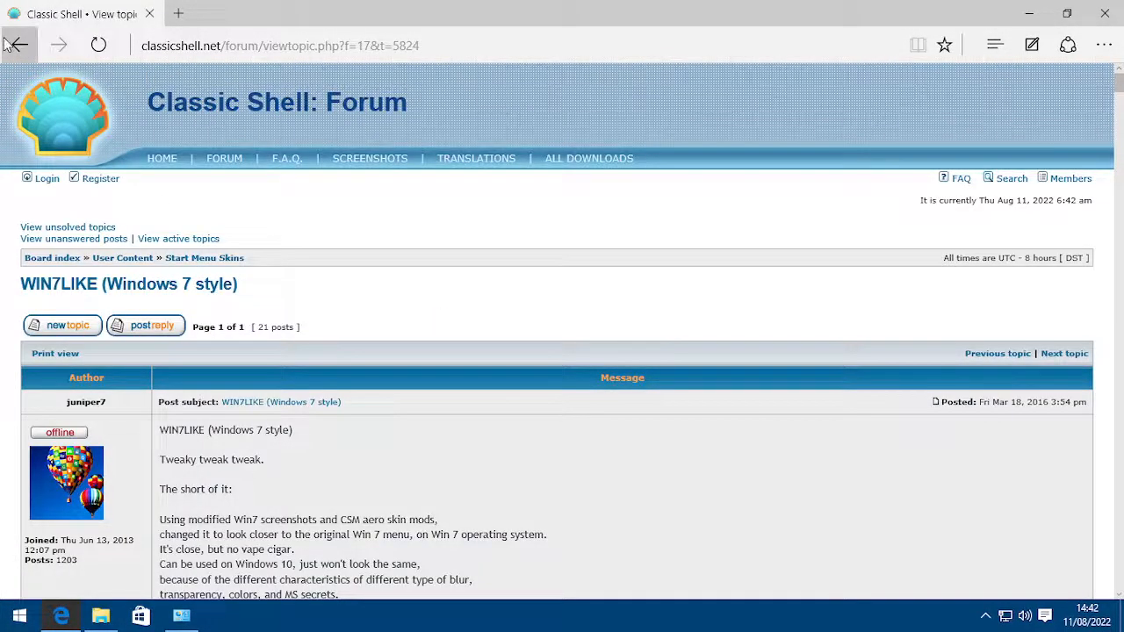
click(19, 45)
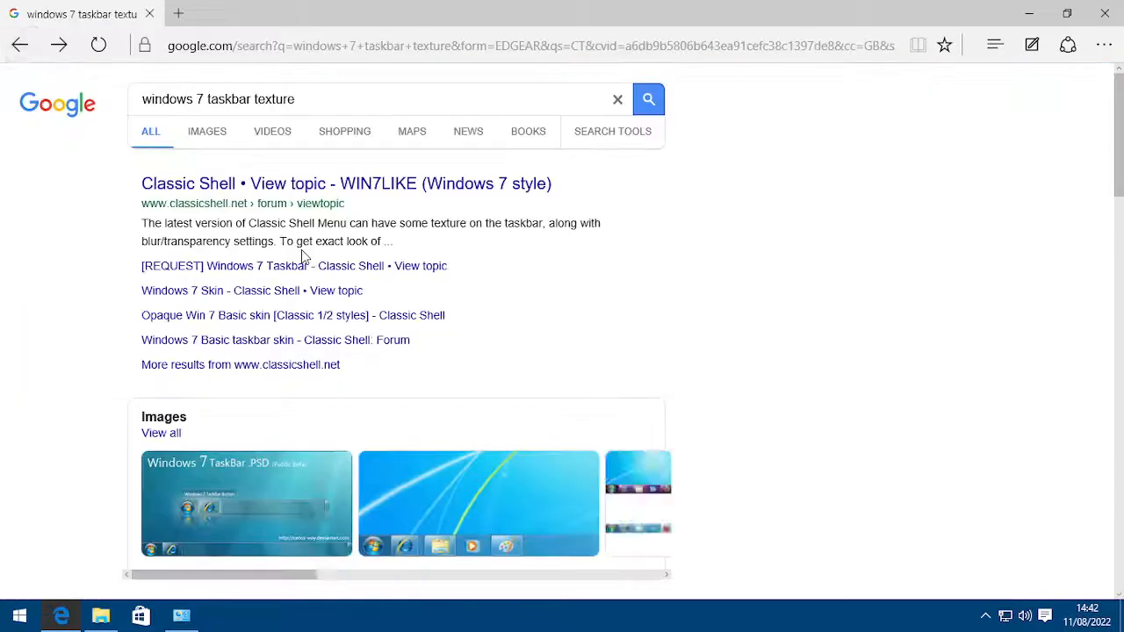
- Read through the "[REQUEST] Windows 7 Taskbar" forum topic for a usable texture and return to the search results
click(235, 266)
scroll(392, 347, down, 2)
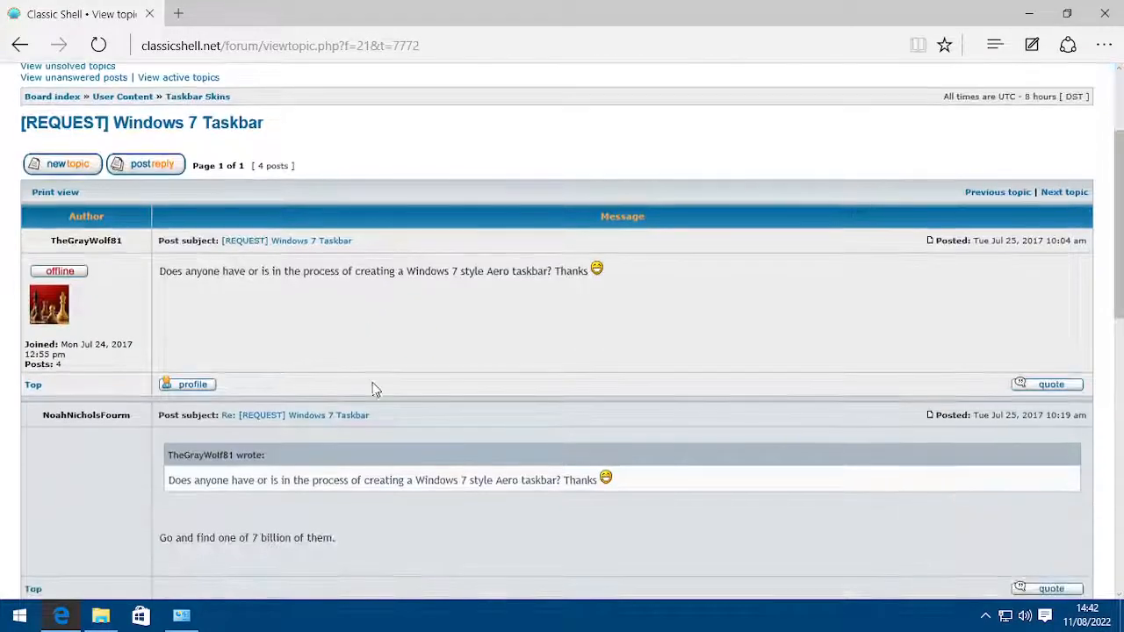
scroll(325, 333, down, 4)
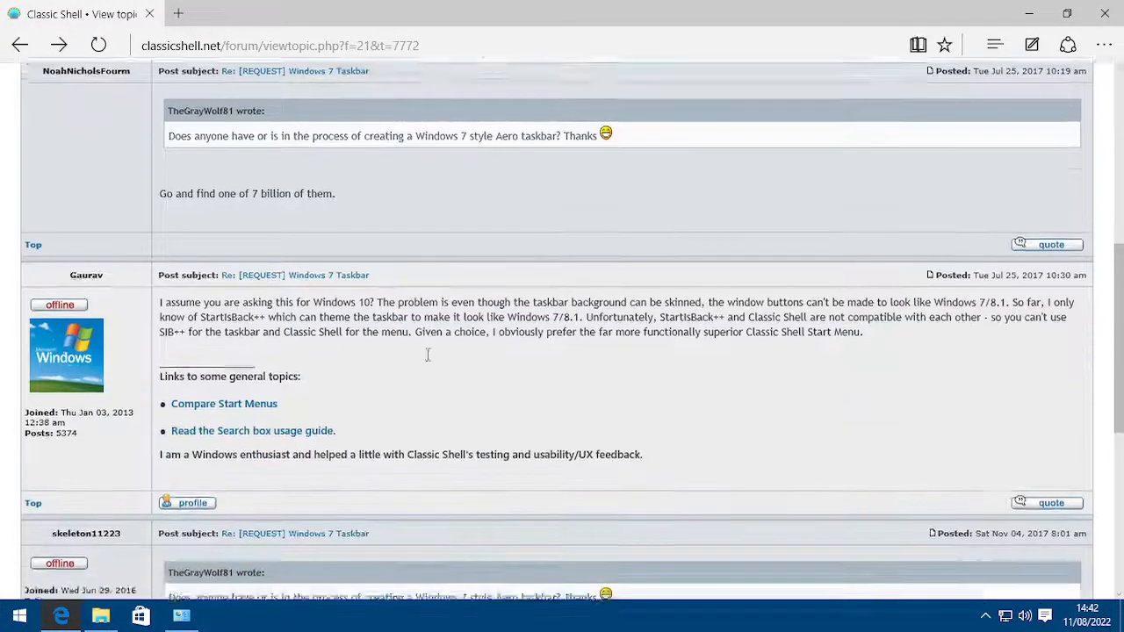
scroll(427, 355, down, 5)
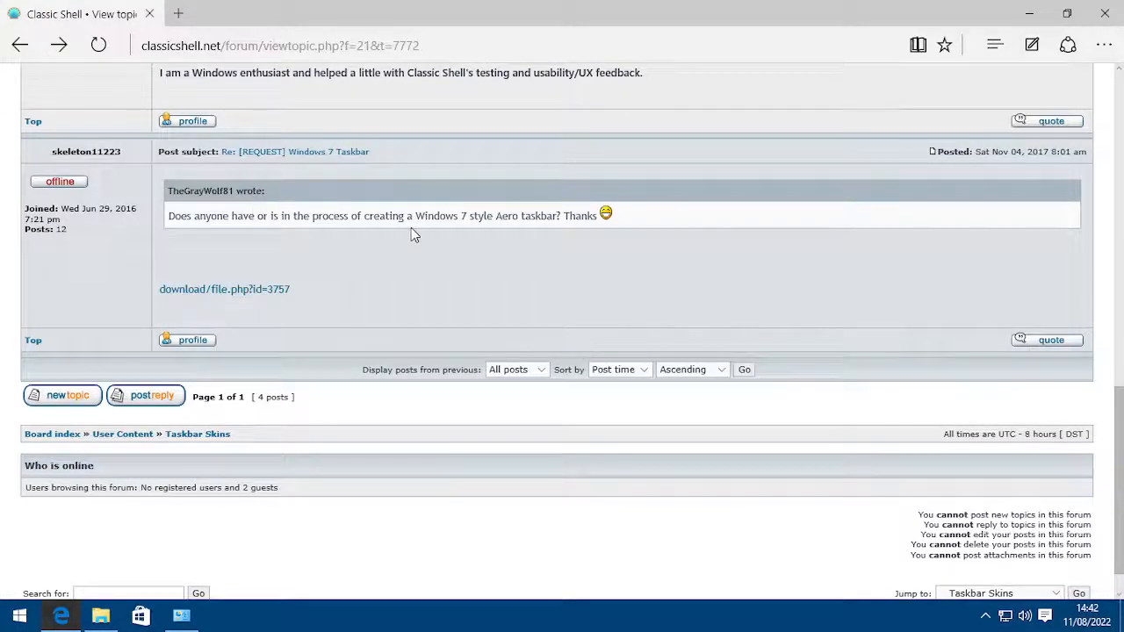
scroll(411, 231, down, 1)
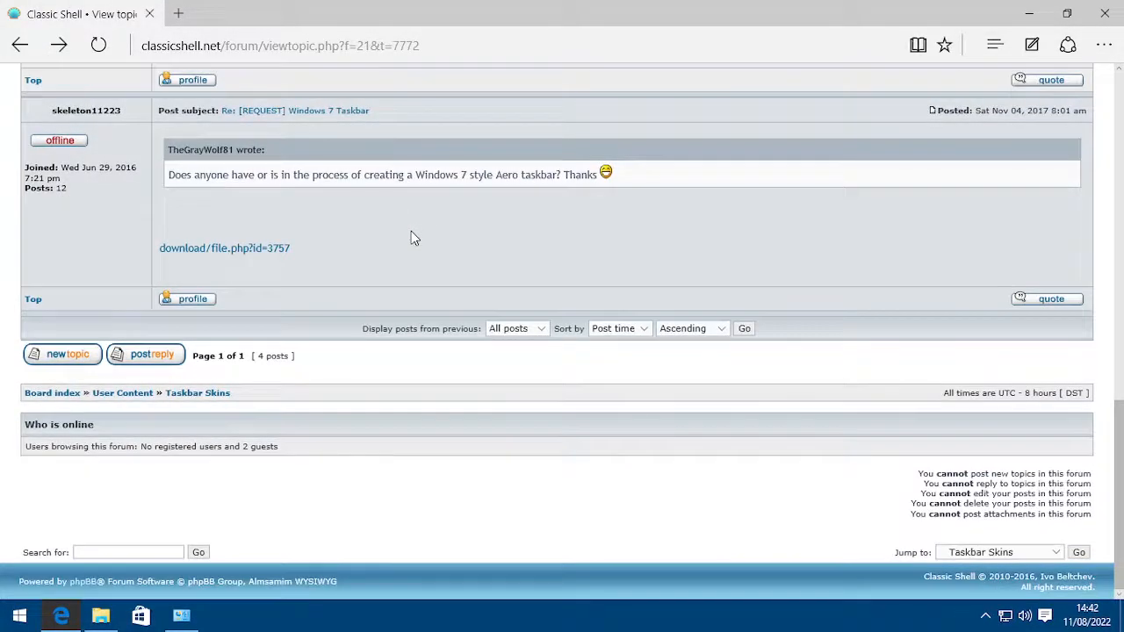
scroll(379, 308, up, 7)
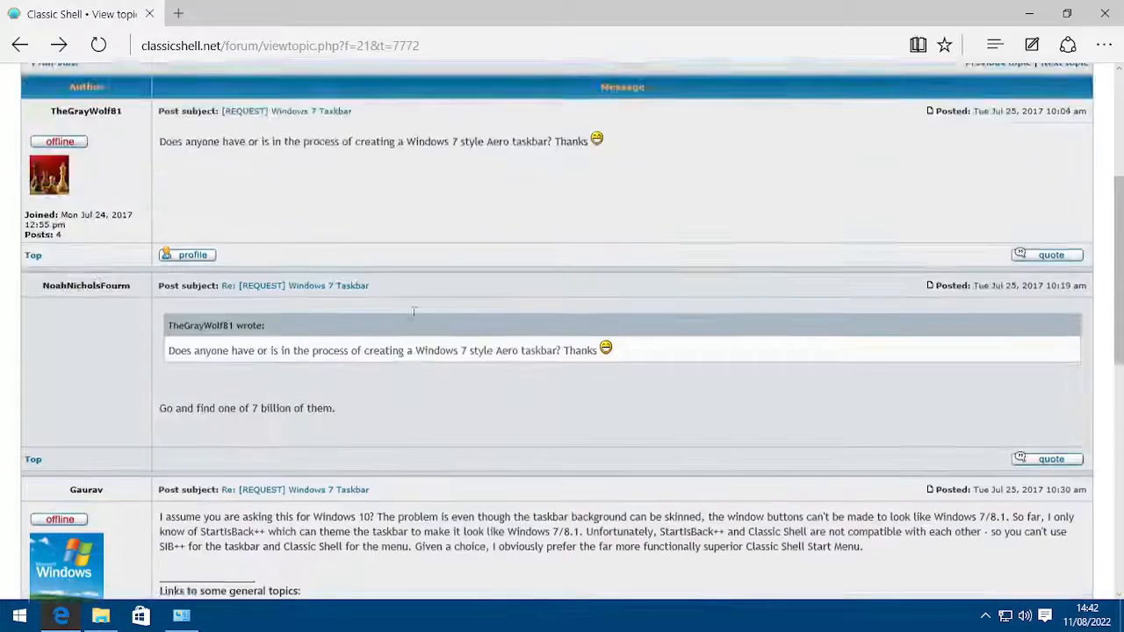
scroll(381, 351, down, 2)
scroll(446, 394, down, 1)
click(19, 45)
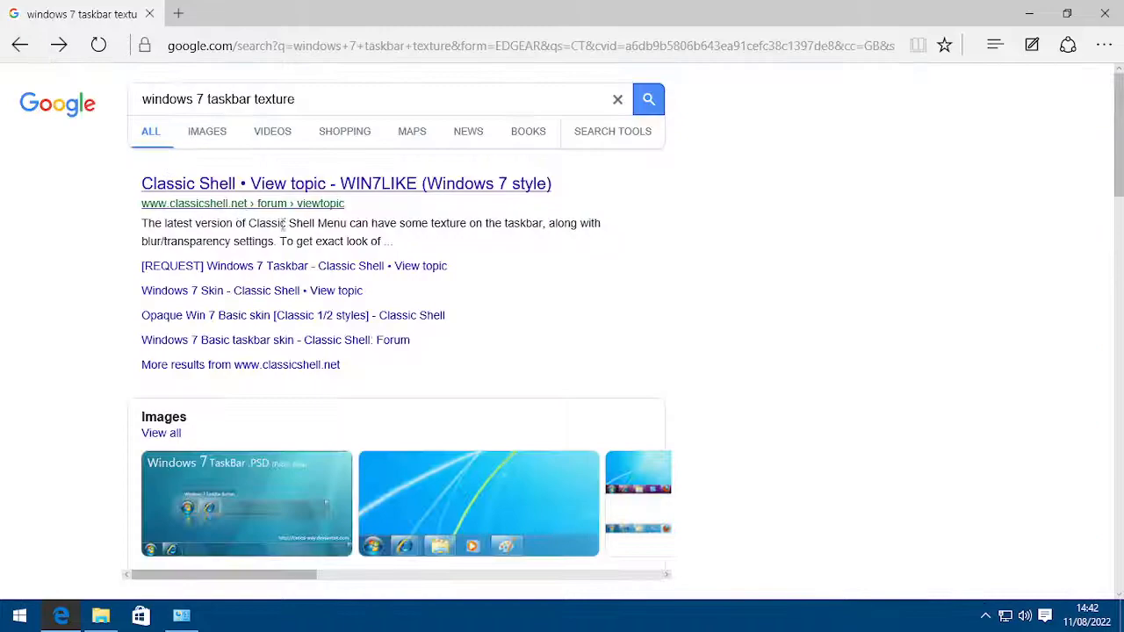
- Open the "Windows 7 Basic taskbar skin" forum topic and start saving the attached horizontal big-taskbar image 119696.PNG
click(321, 342)
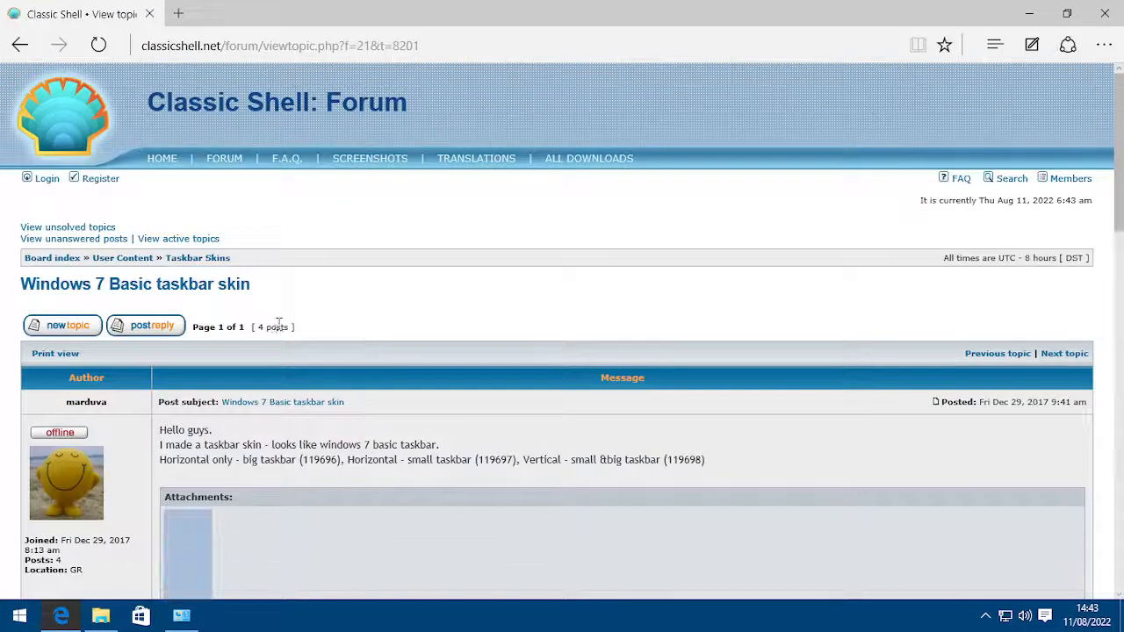
scroll(444, 387, down, 5)
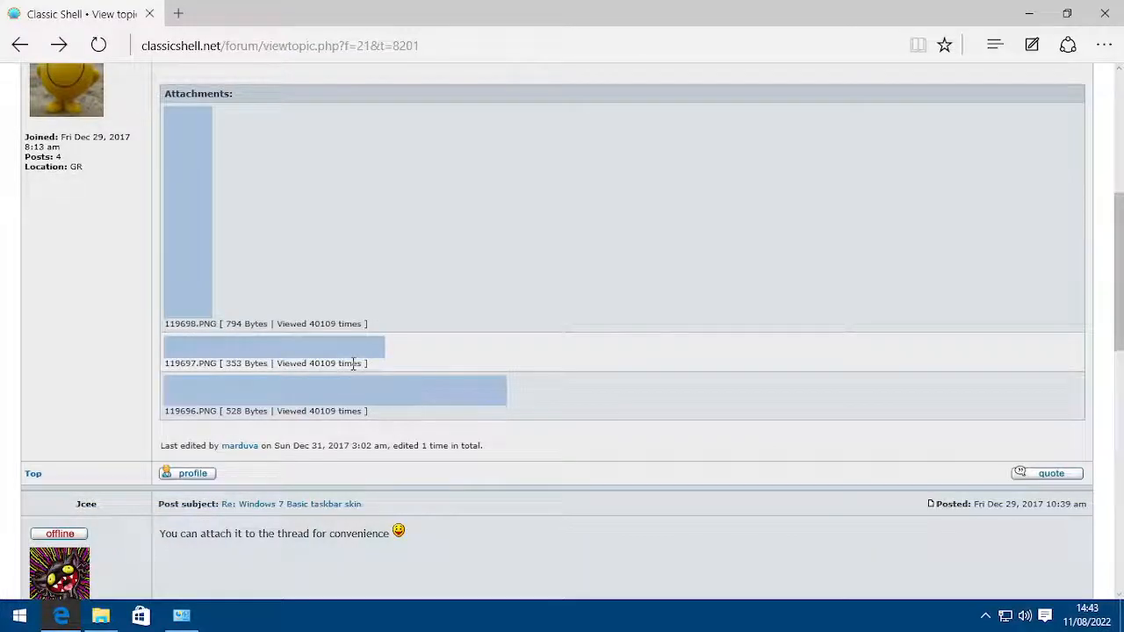
scroll(353, 364, down, 2)
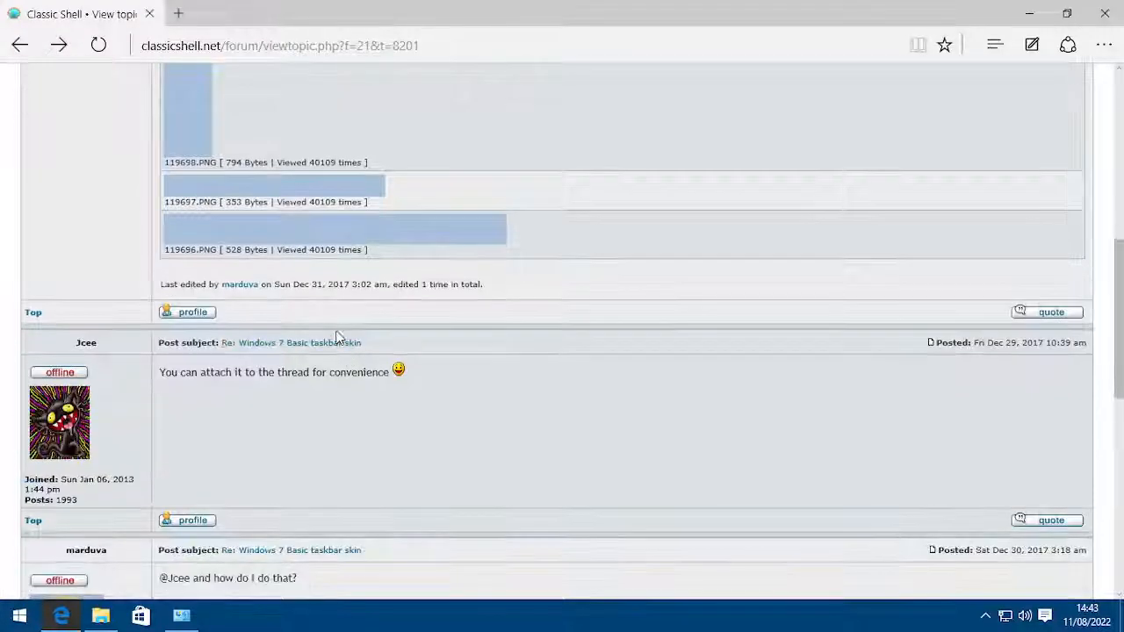
right_click(391, 233)
click(429, 245)
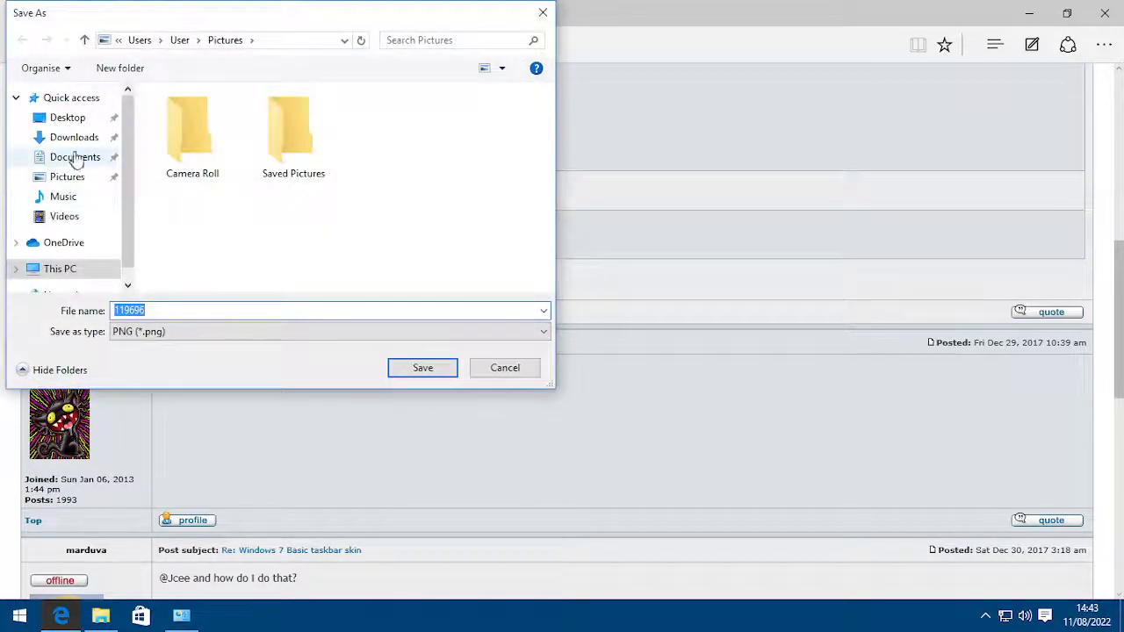
- Create a folder named Taskbar inside the desktop's Win10towin7 folder while saving the taskbar image
click(73, 121)
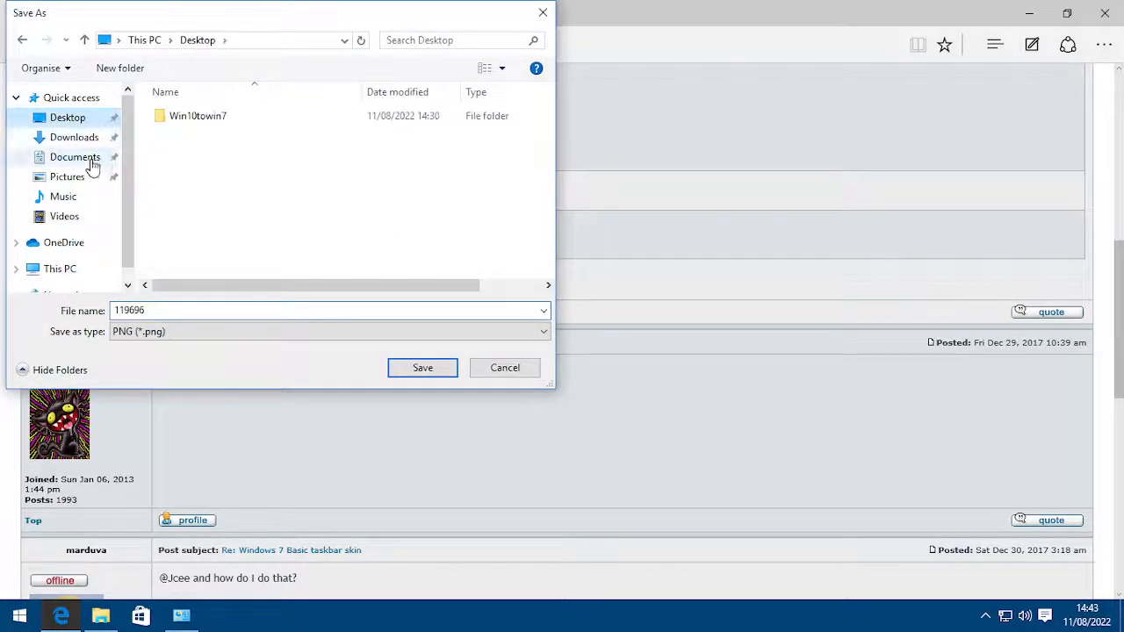
double_click(234, 115)
right_click(210, 233)
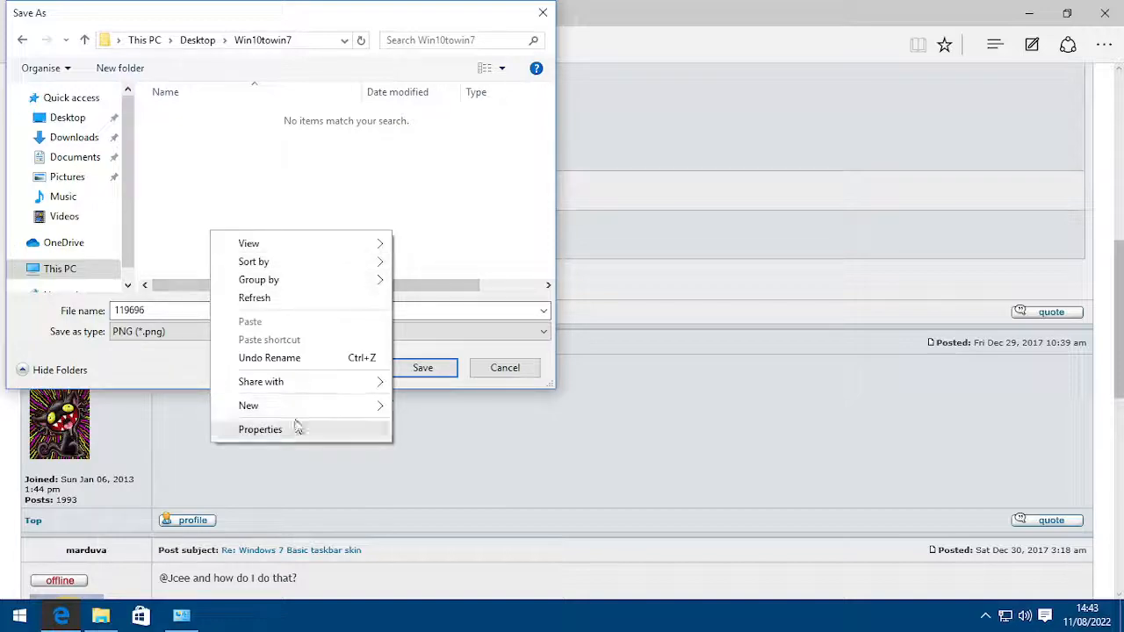
mouse_move(310, 408)
click(439, 405)
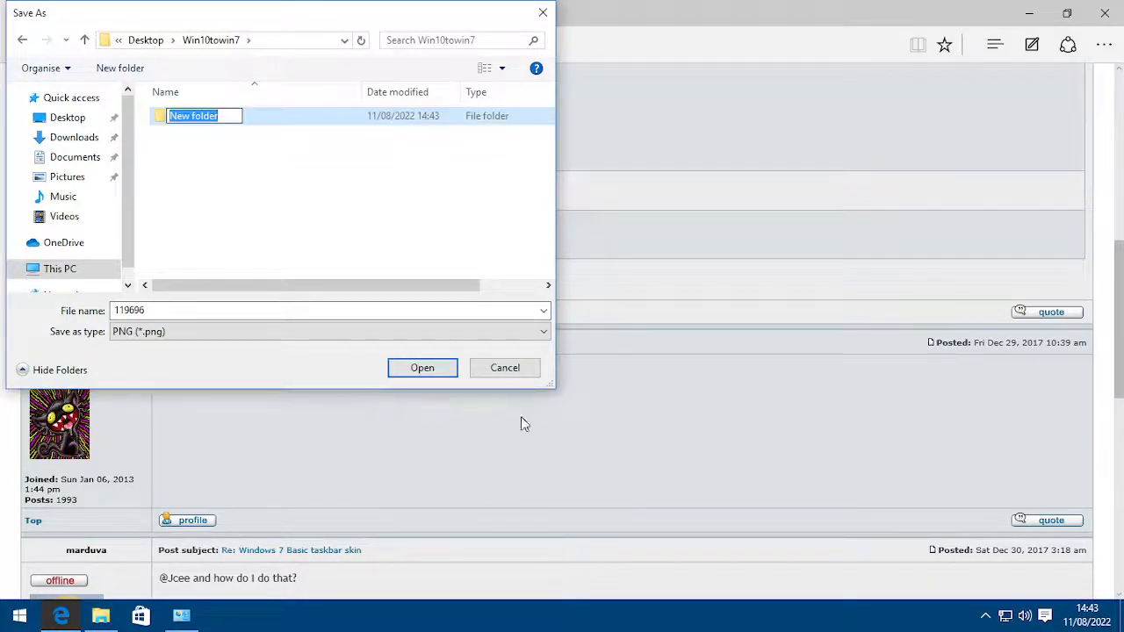
text(Taskbar)
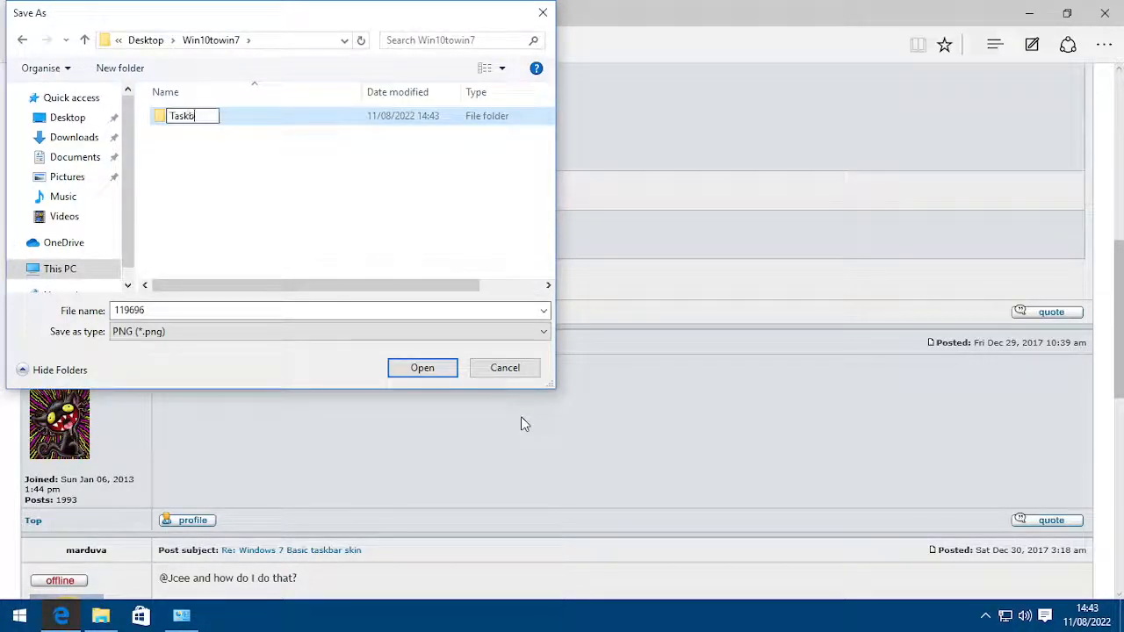
key(Return)
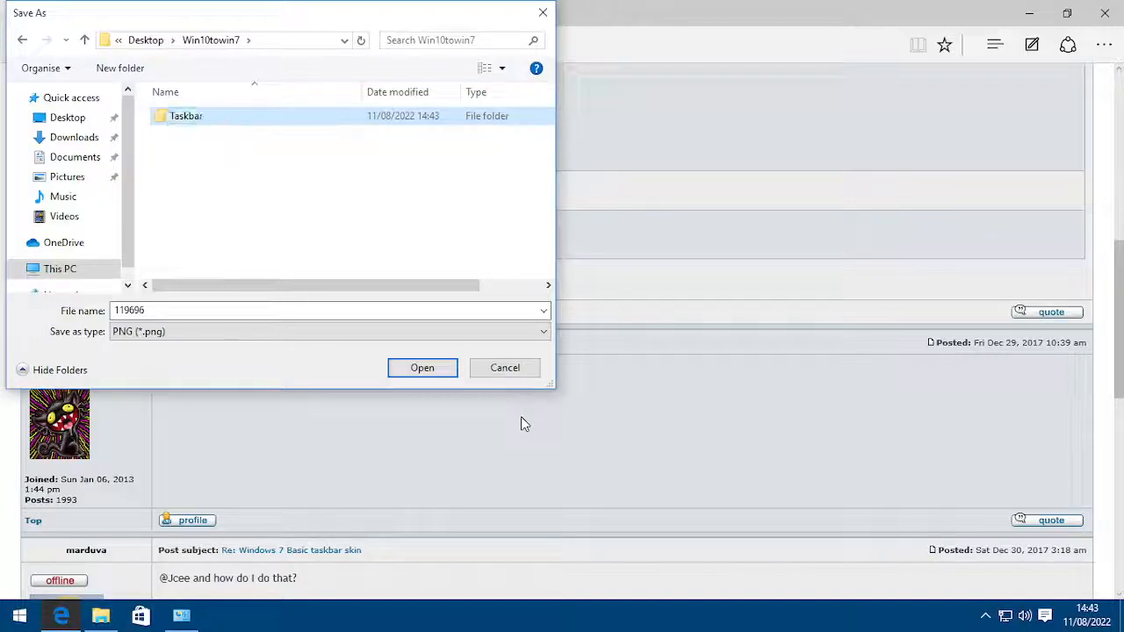
- Save the image as a PNG named Taskbar in the new Taskbar folder
double_click(474, 116)
click(243, 306)
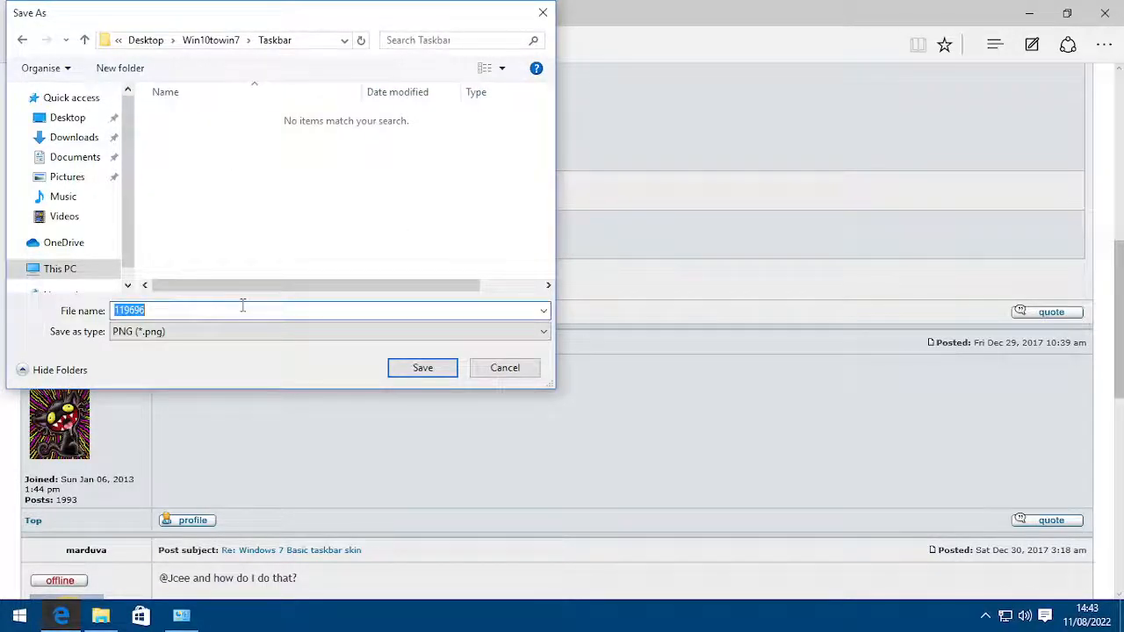
text(Taskbar)
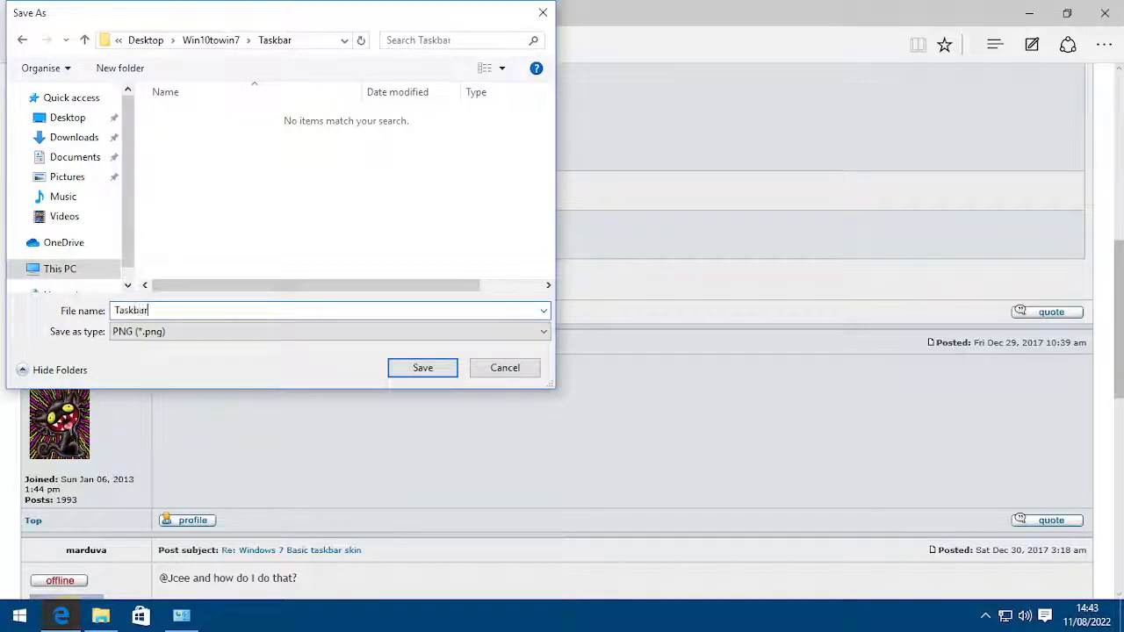
key(Return)
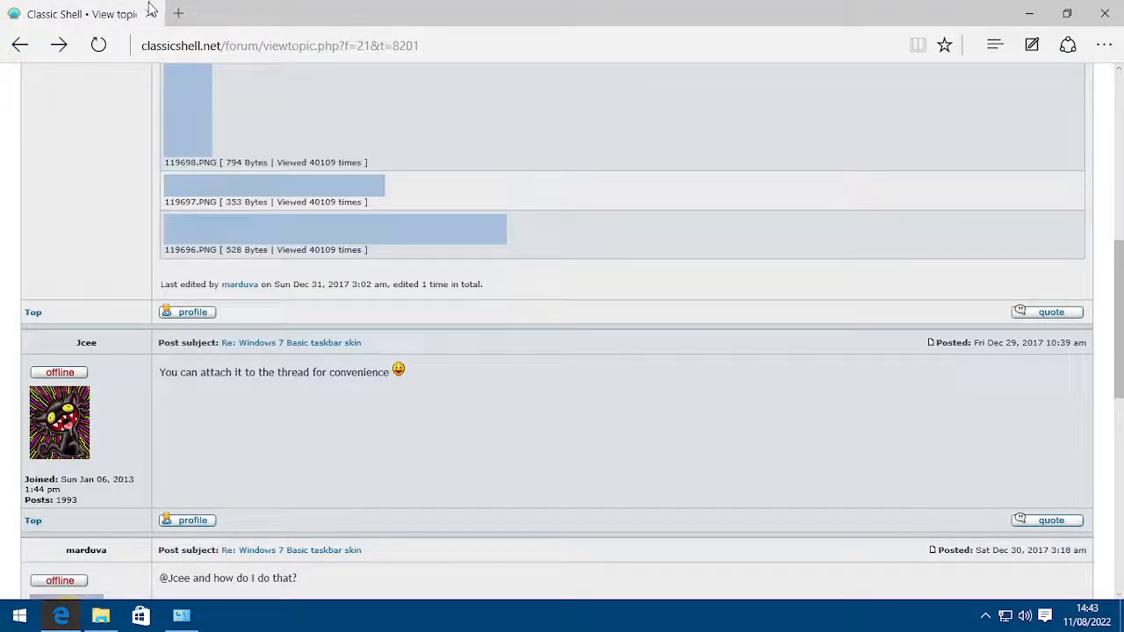
- Switch to the Classic Start Menu settings, set Taskbar.png from Desktop\Win10towin7\Taskbar as the taskbar texture, and apply it
click(1032, 13)
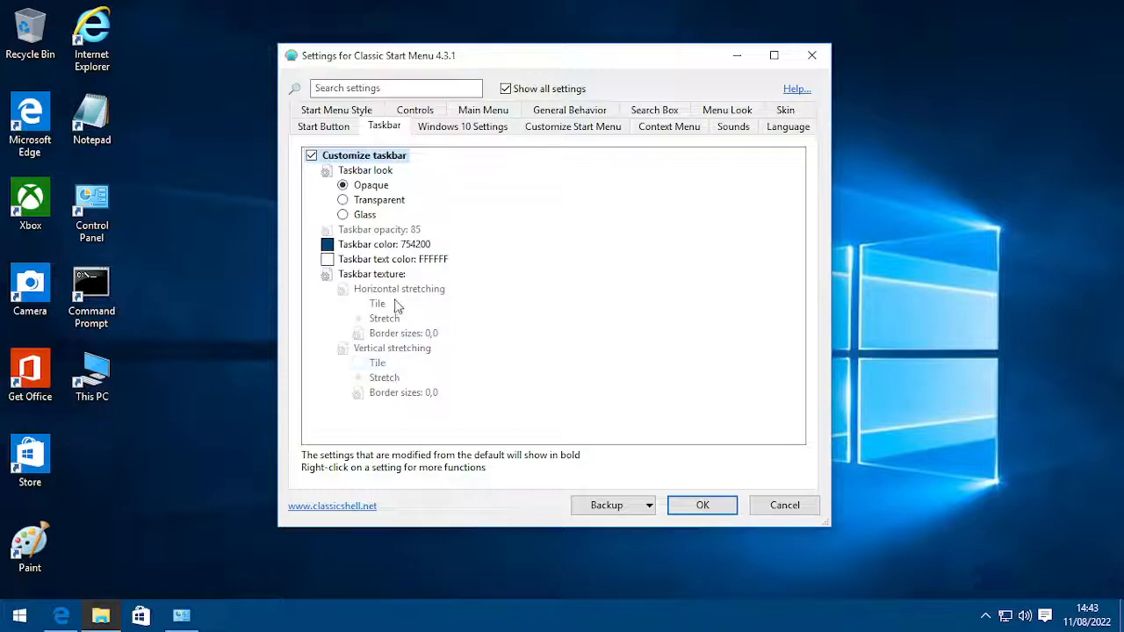
click(376, 275)
click(432, 277)
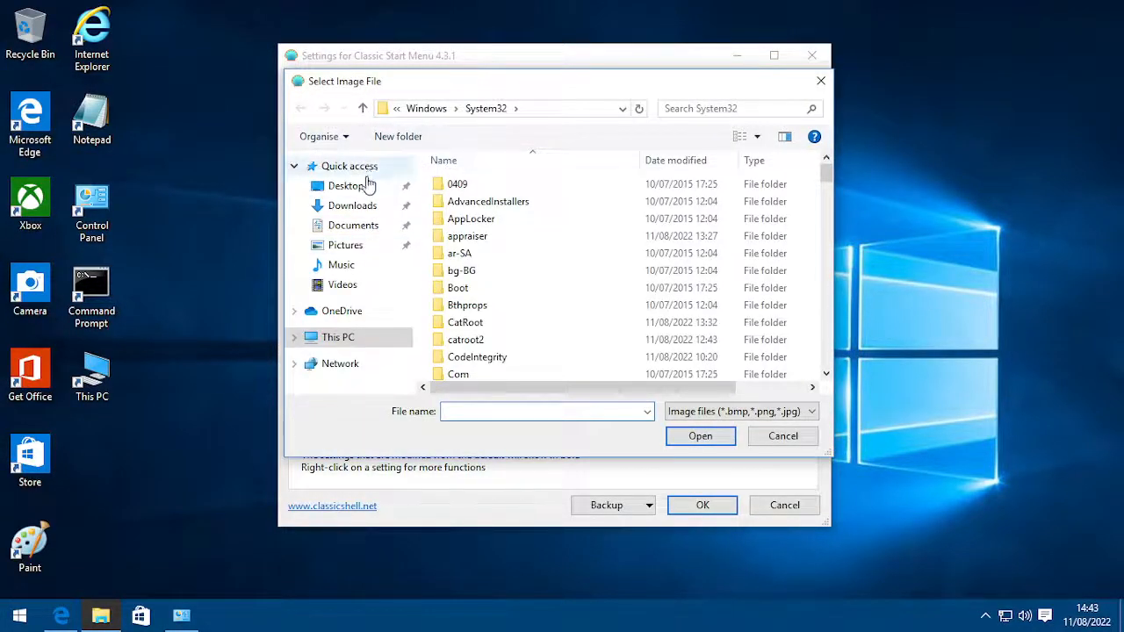
click(362, 188)
double_click(454, 192)
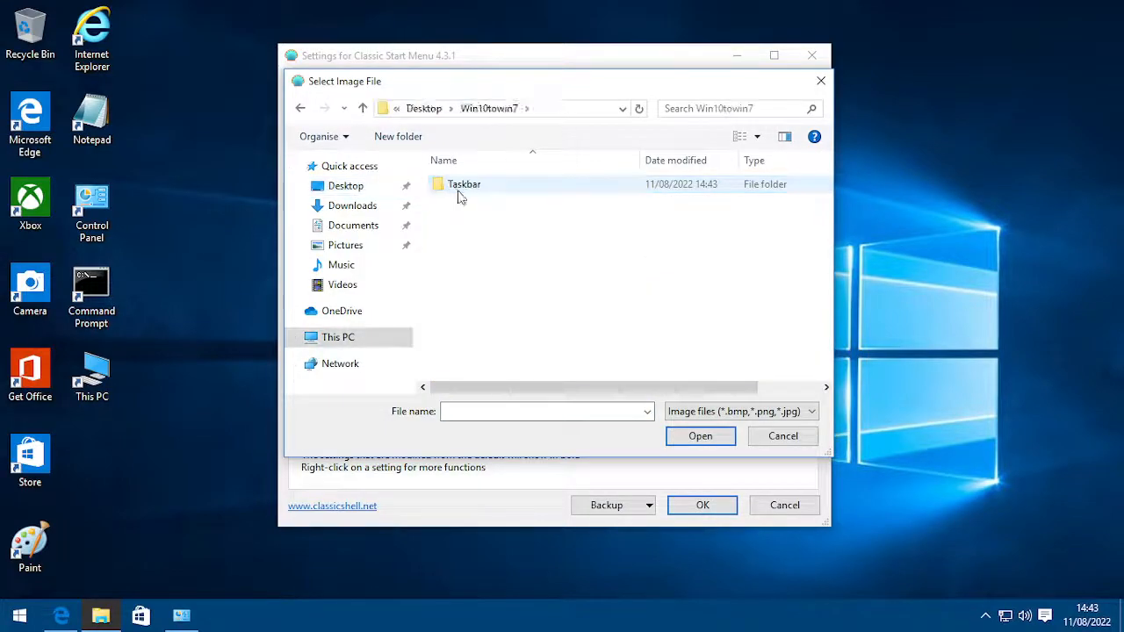
double_click(472, 191)
click(492, 201)
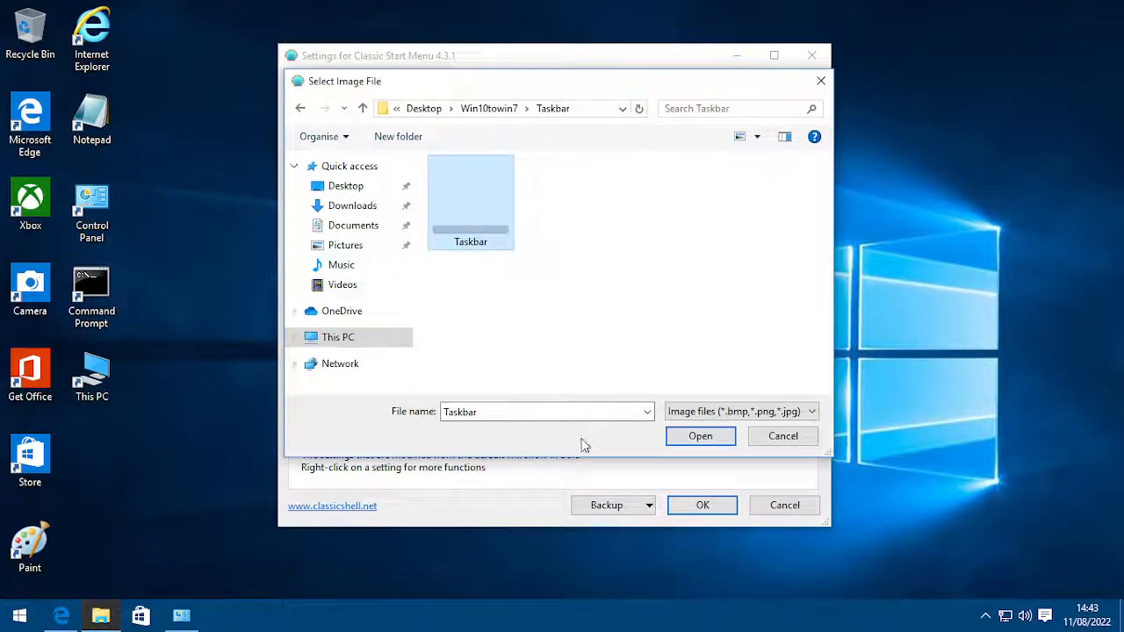
click(709, 441)
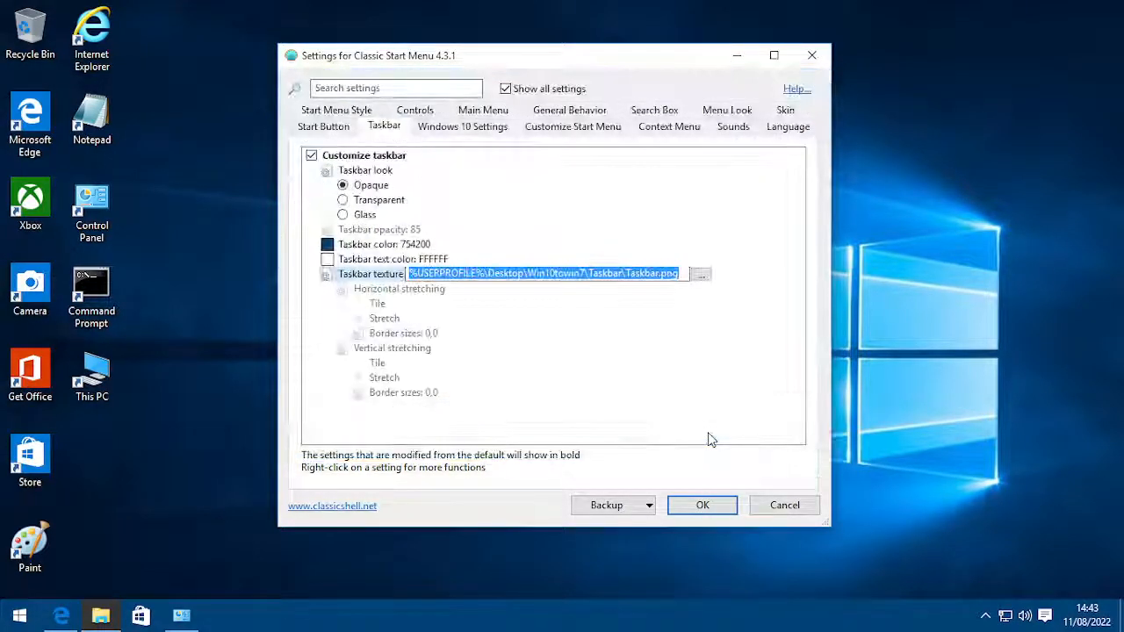
click(699, 509)
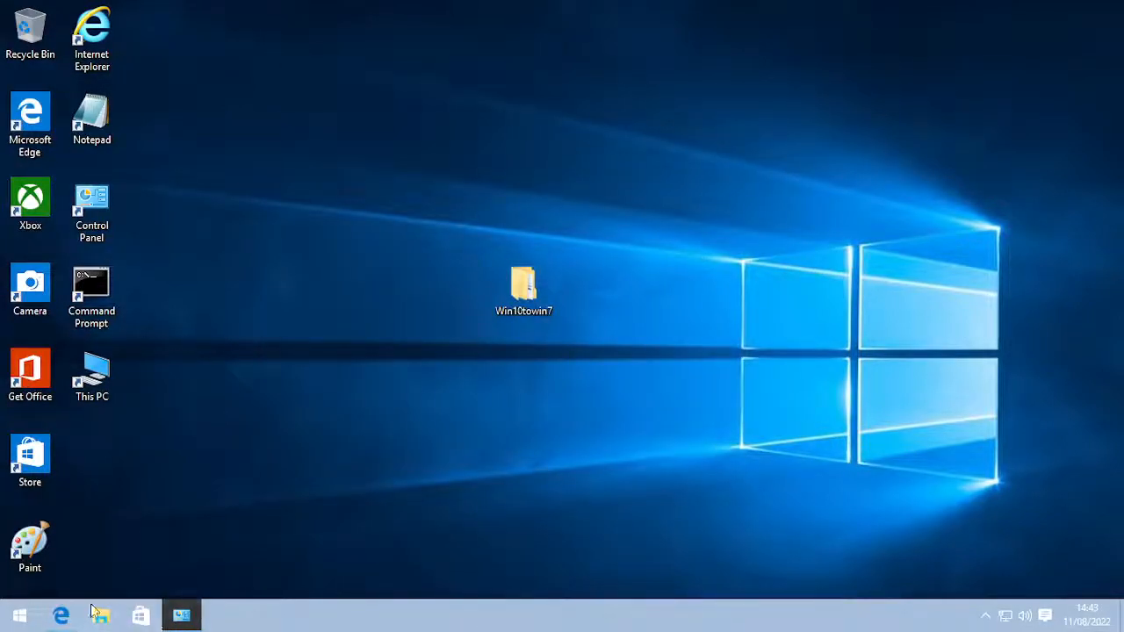
- Reopen the Classic Start Menu settings and set the taskbar look to Transparent
right_click(7, 623)
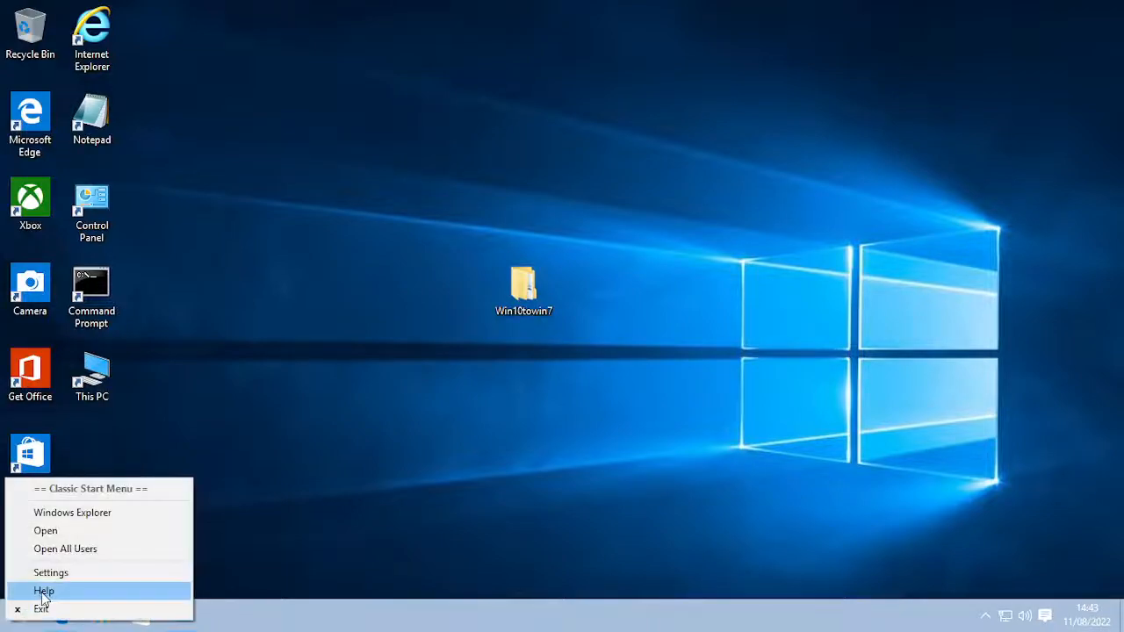
click(48, 573)
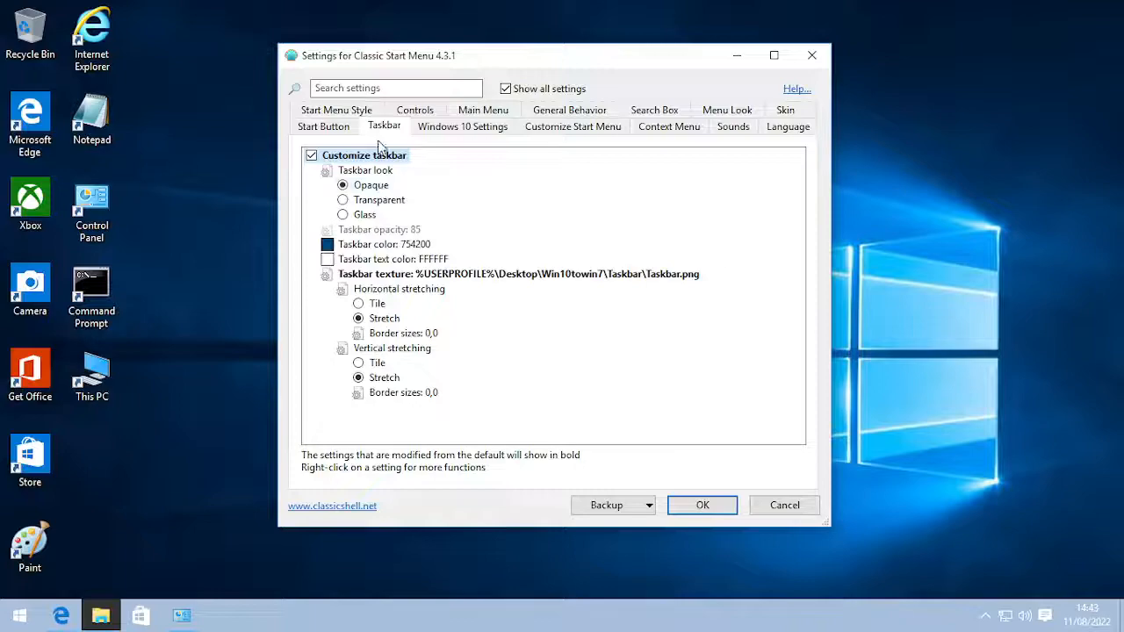
click(339, 131)
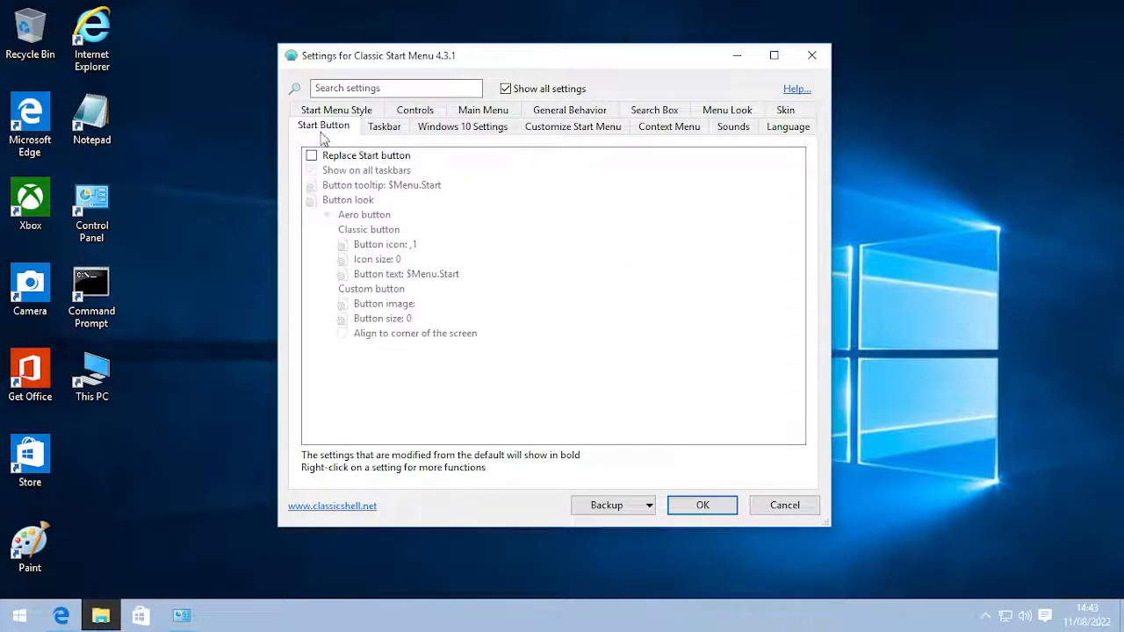
click(380, 132)
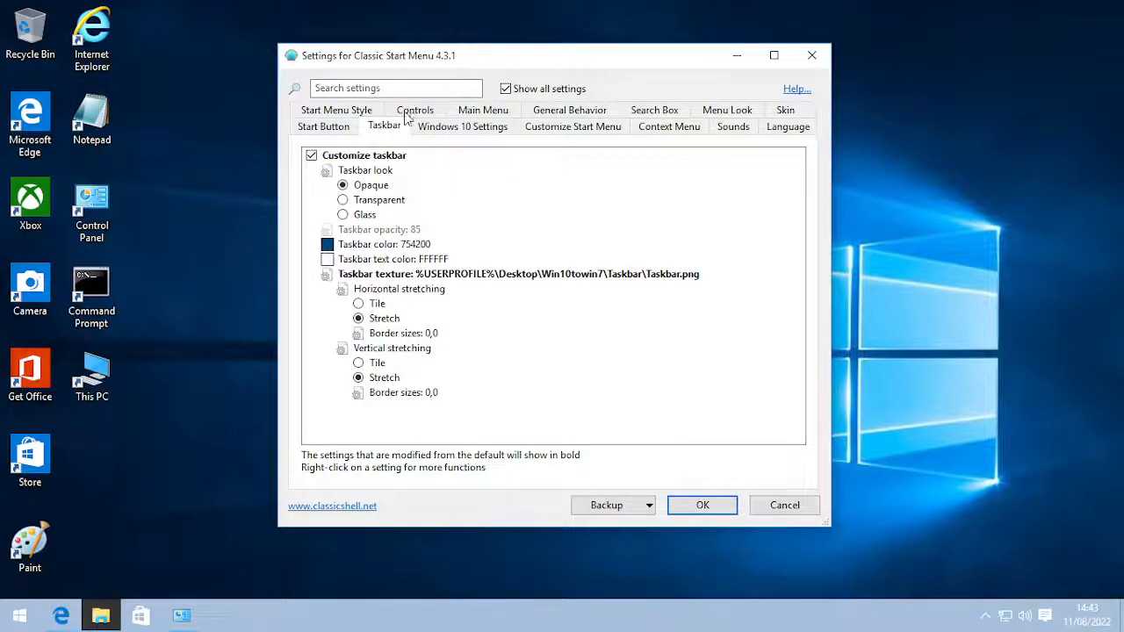
click(365, 201)
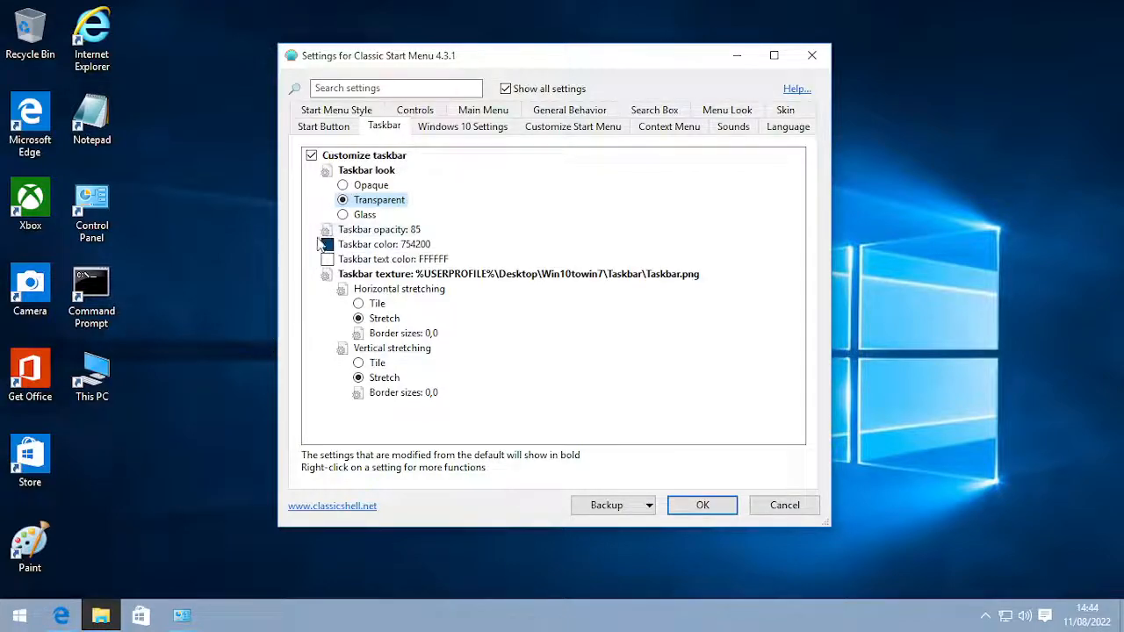
- Search the Start menu for "settings" and open the Windows Settings app
click(19, 615)
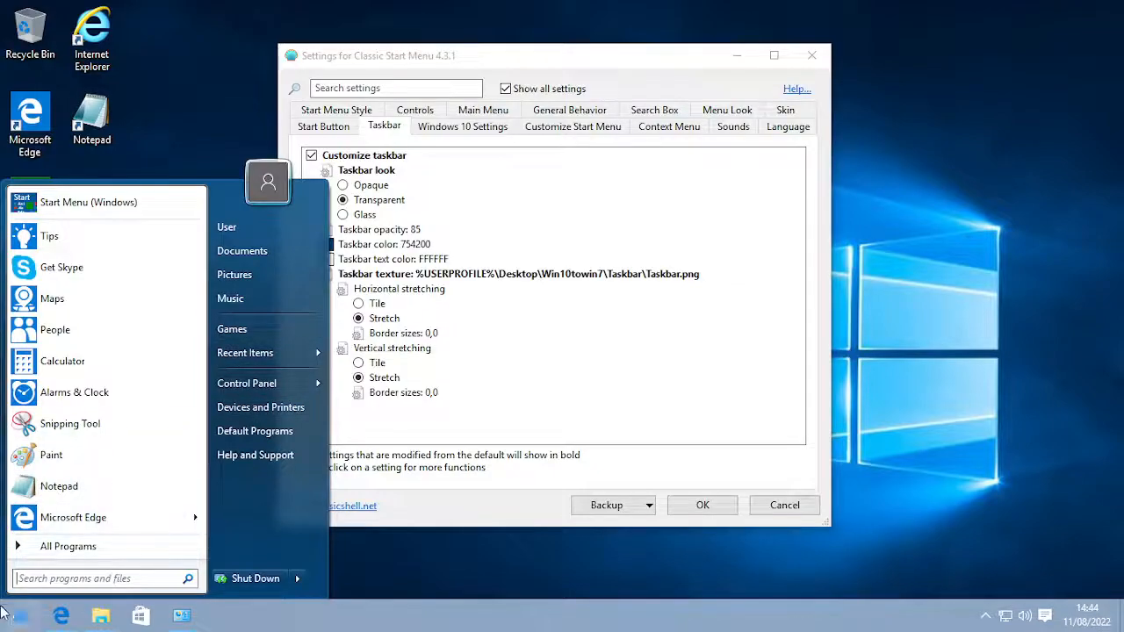
click(50, 455)
click(11, 620)
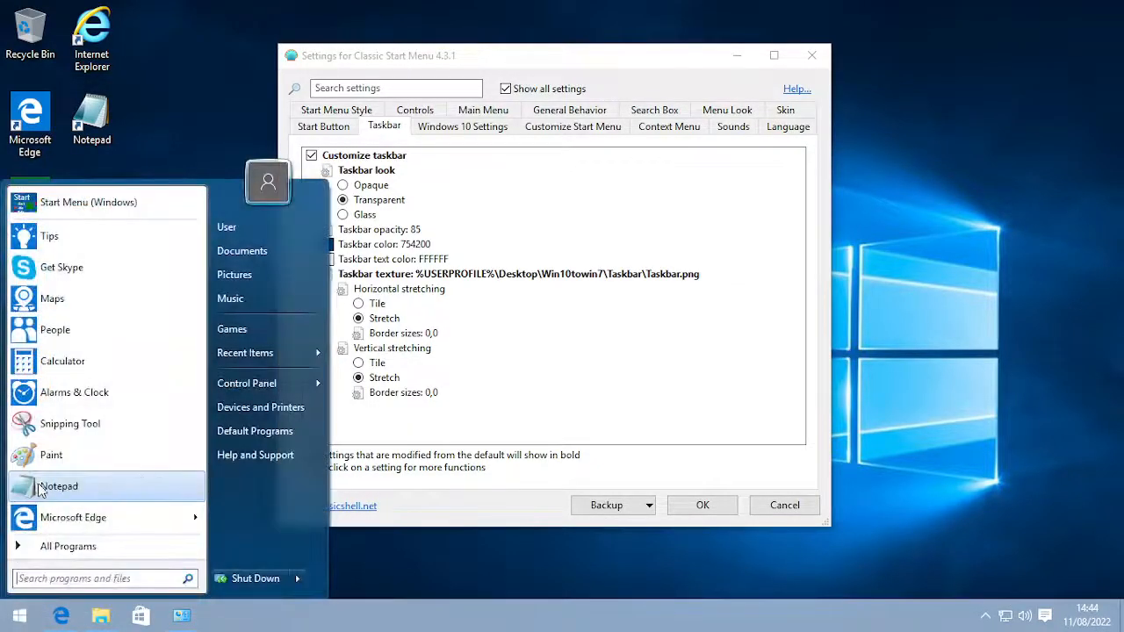
text(s)
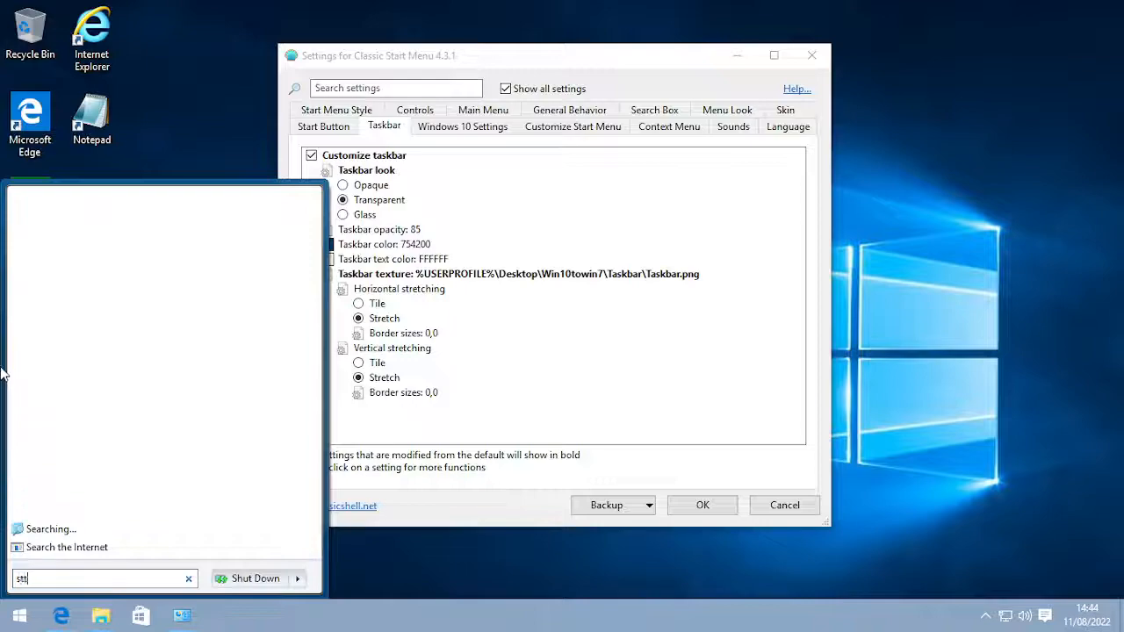
text(tt)
key(BackSpace)
key(BackSpace)
text(ett)
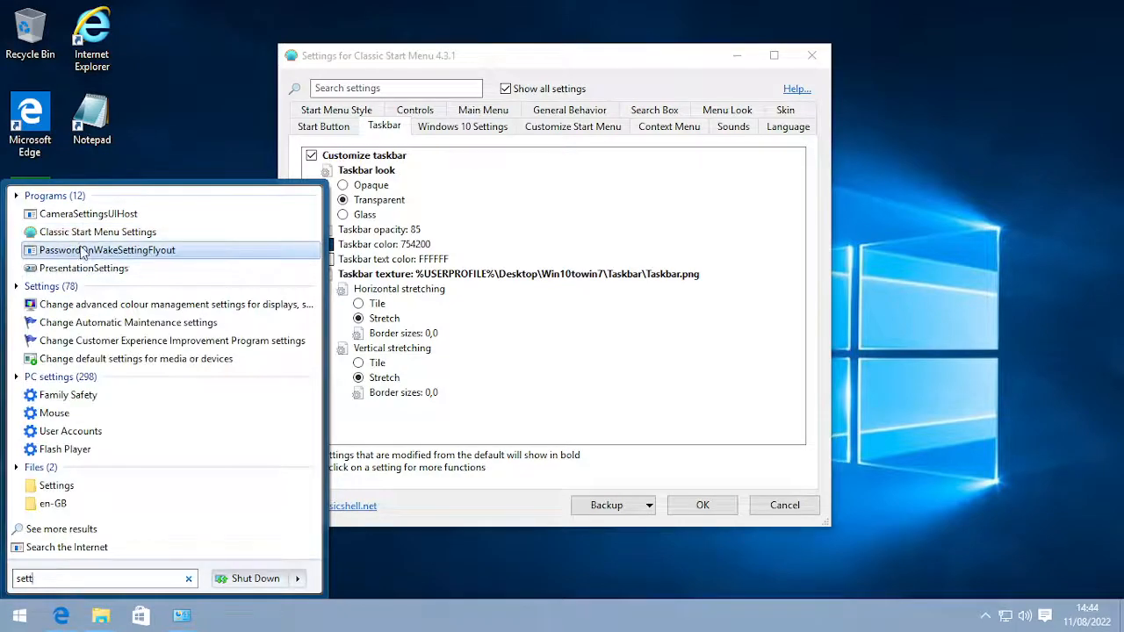
text(i)
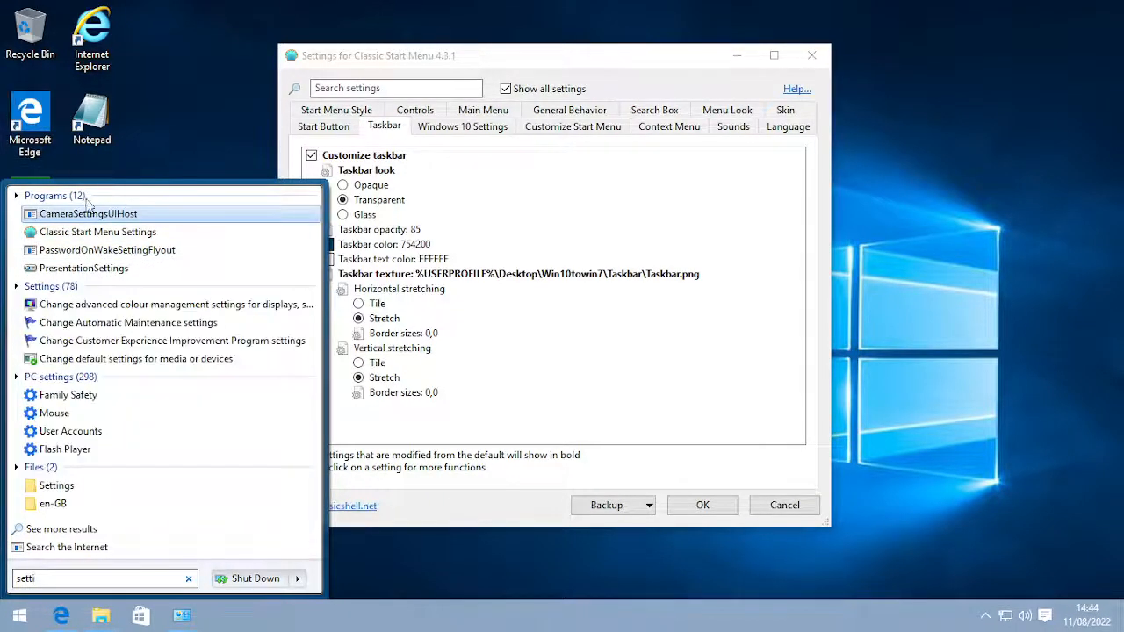
text(ng)
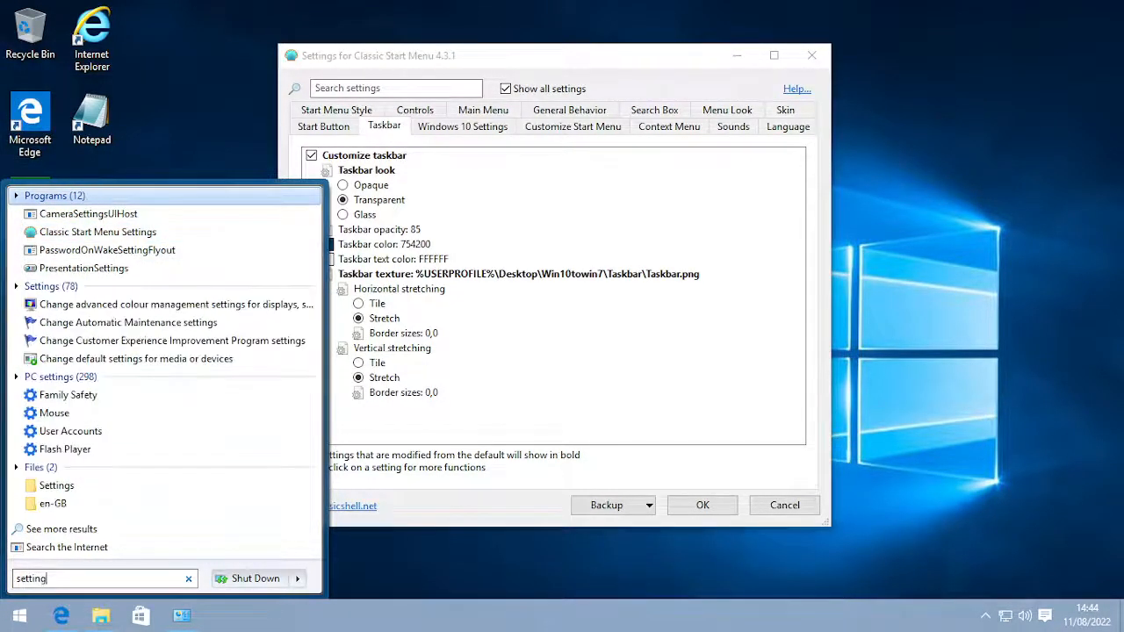
text(s)
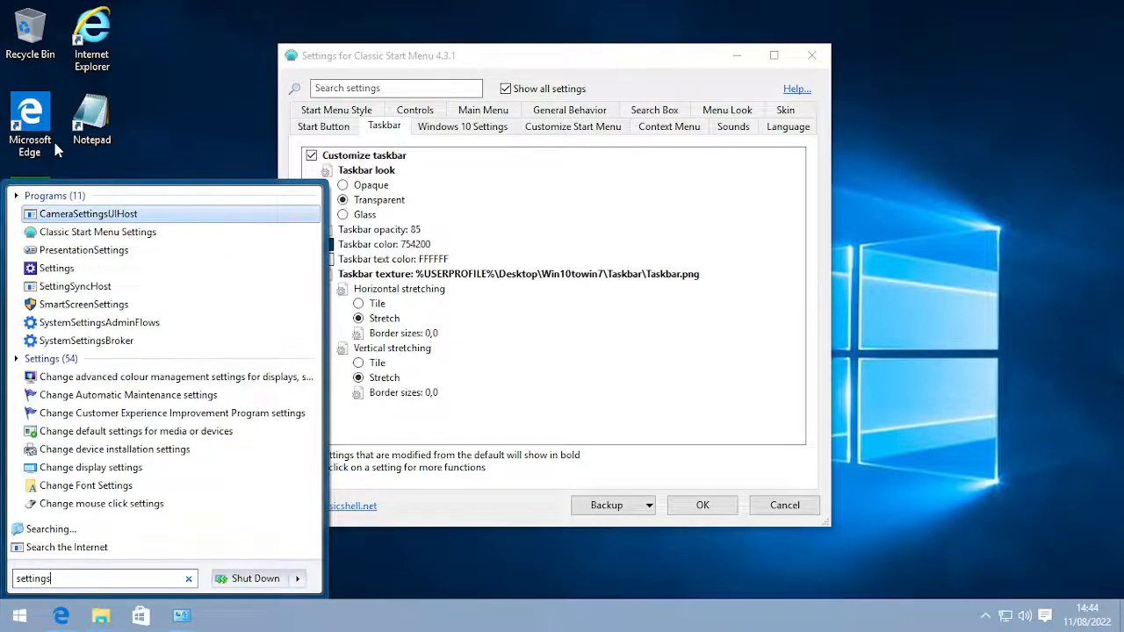
drag(127, 268, 123, 267)
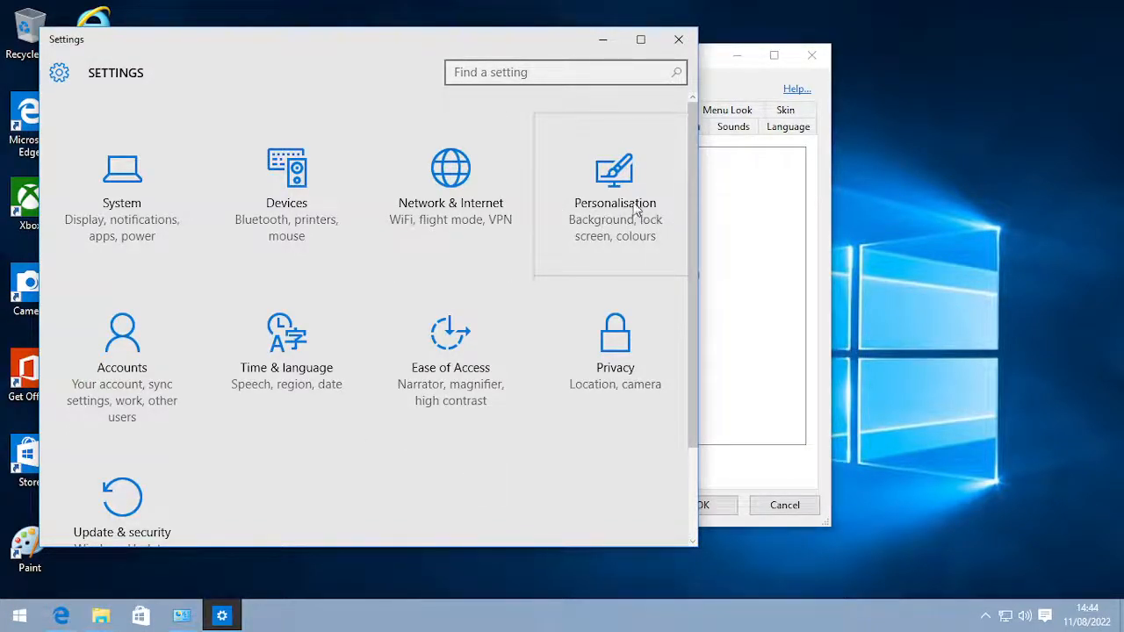
- Try the Personalisation option to show colour on Start, taskbar and action centre, switch it back off and close Settings
click(592, 230)
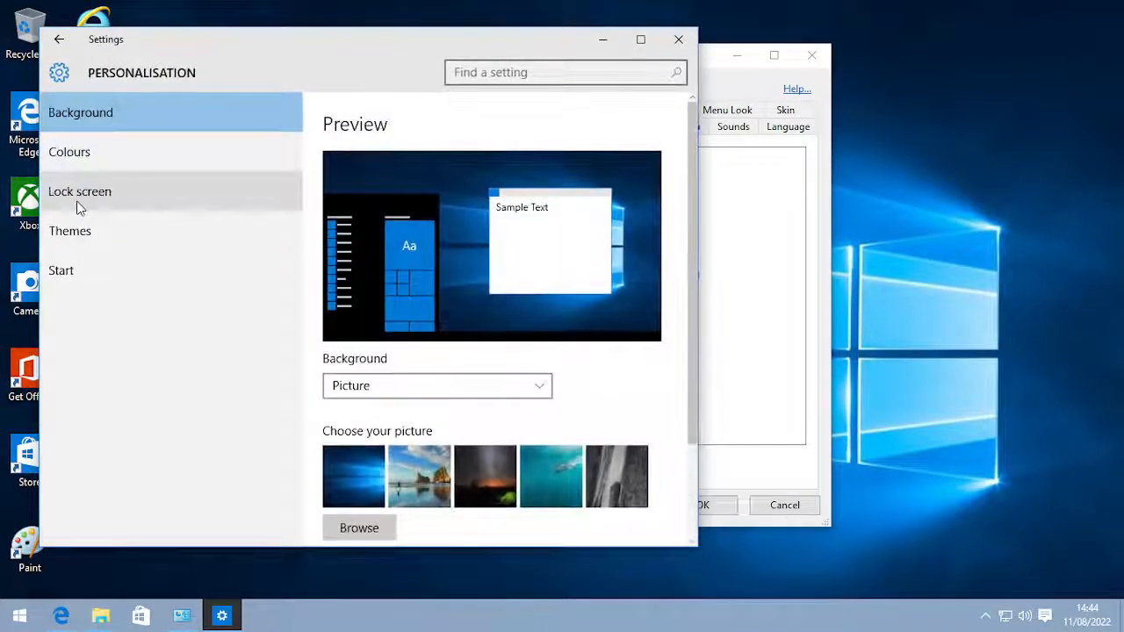
click(78, 215)
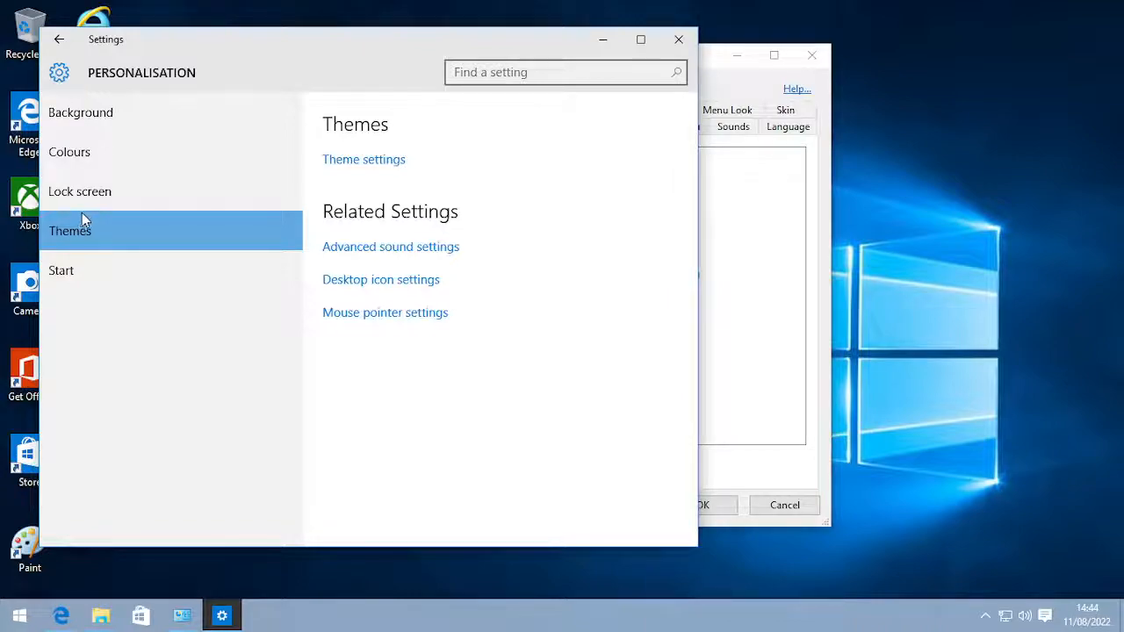
click(79, 144)
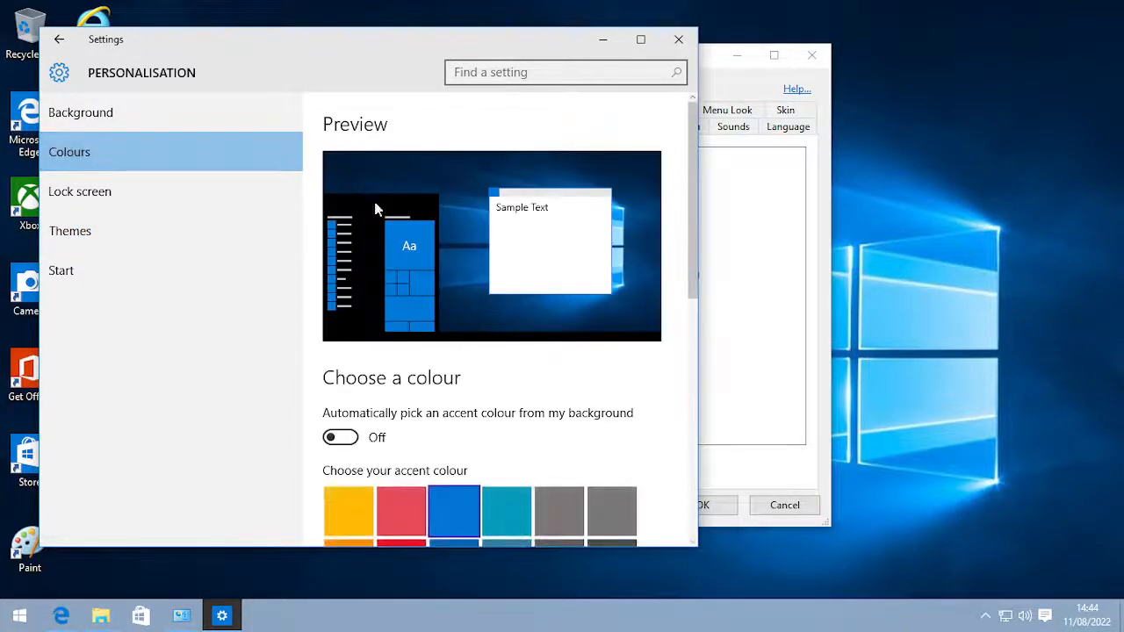
scroll(379, 457, down, 8)
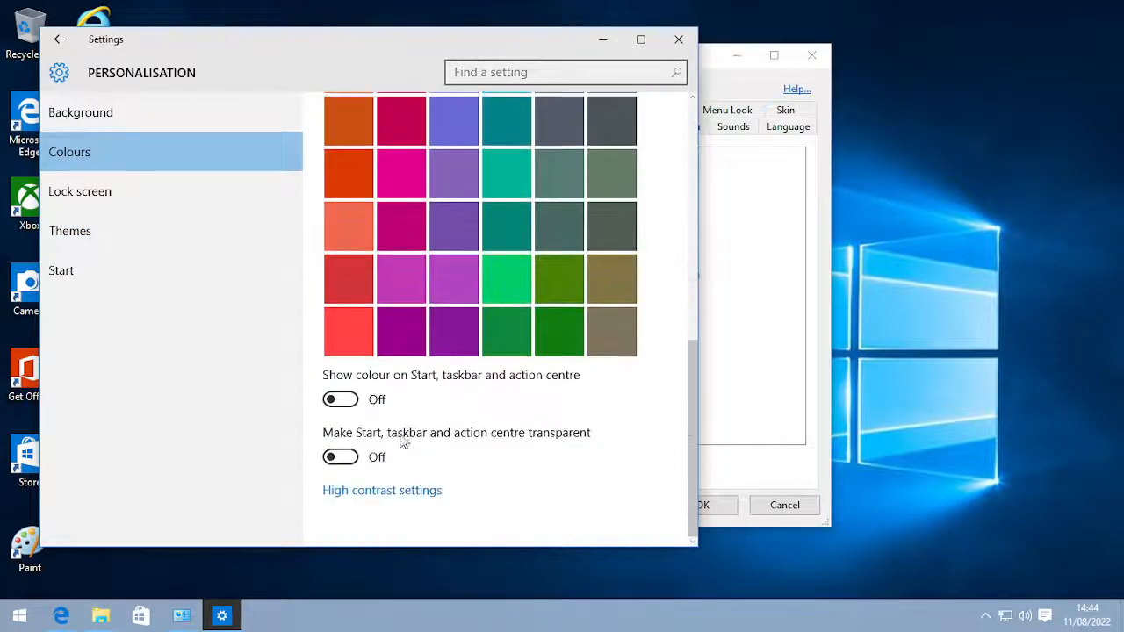
click(333, 402)
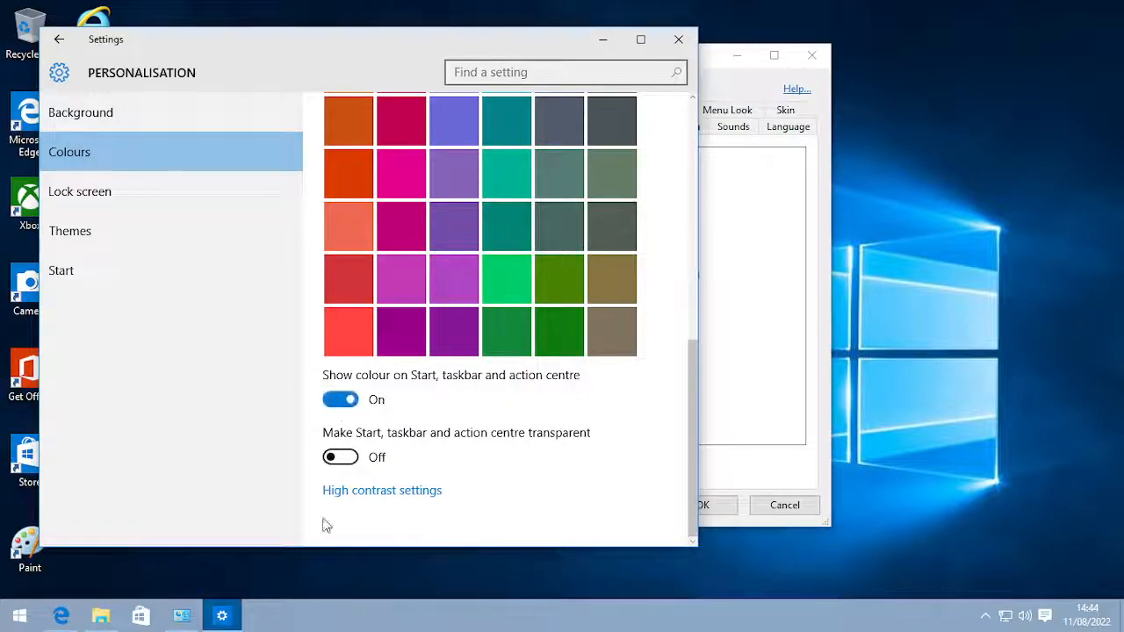
click(342, 403)
click(340, 402)
click(343, 404)
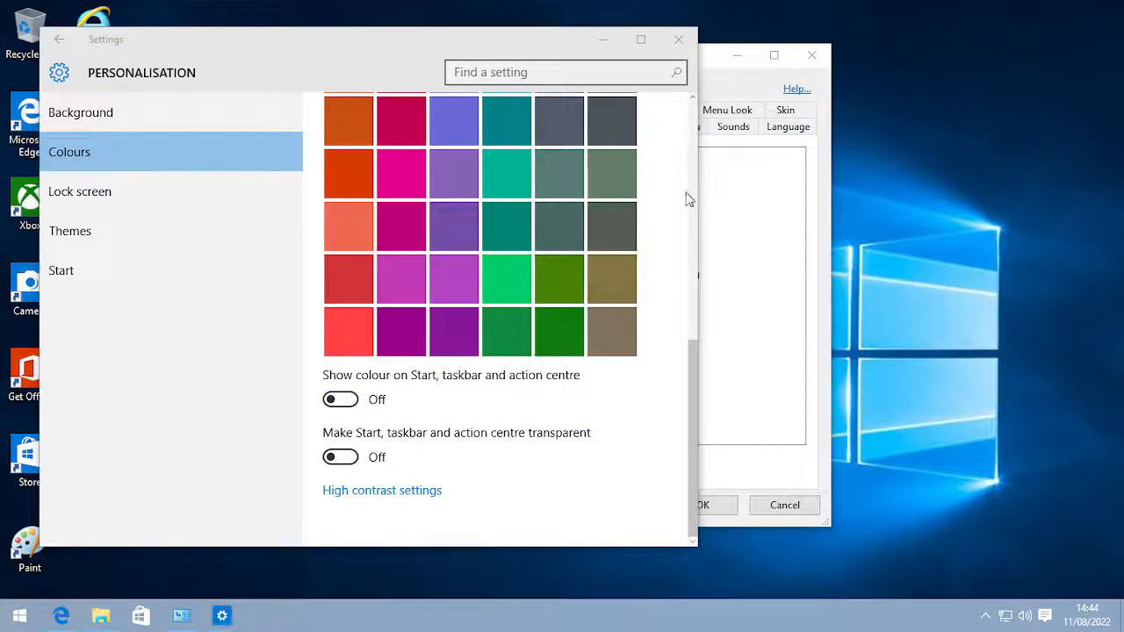
click(678, 40)
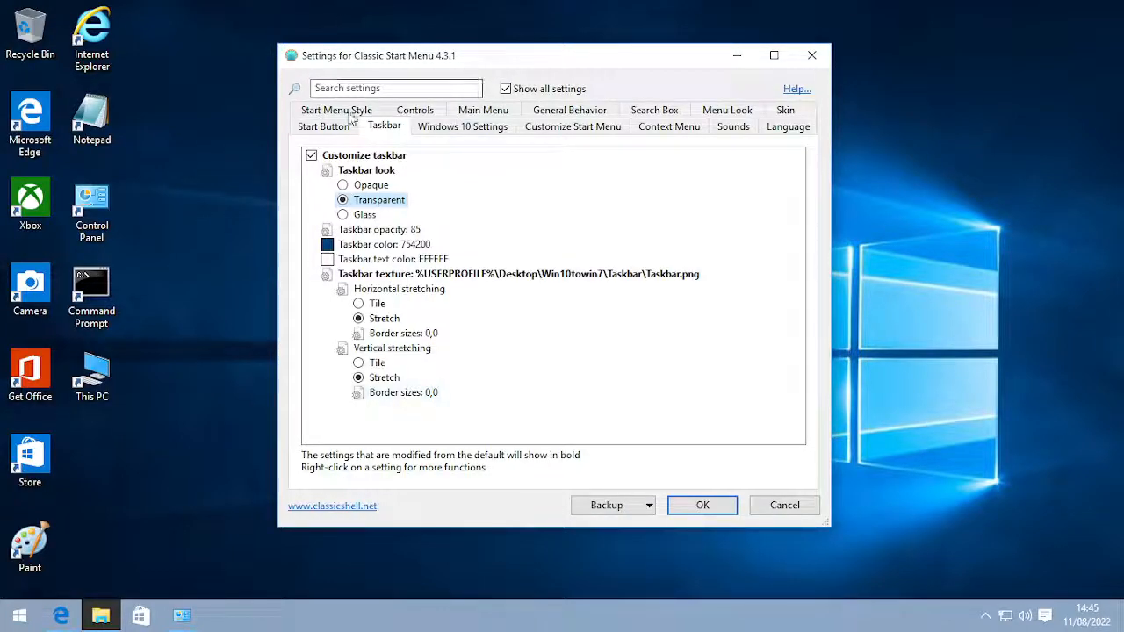
- View the Start button settings, switch to Microsoft Edge, search for a Windows 7 start button and open Classic Shell's Start Buttons (Windows 7/Vista) compilation topic
click(330, 130)
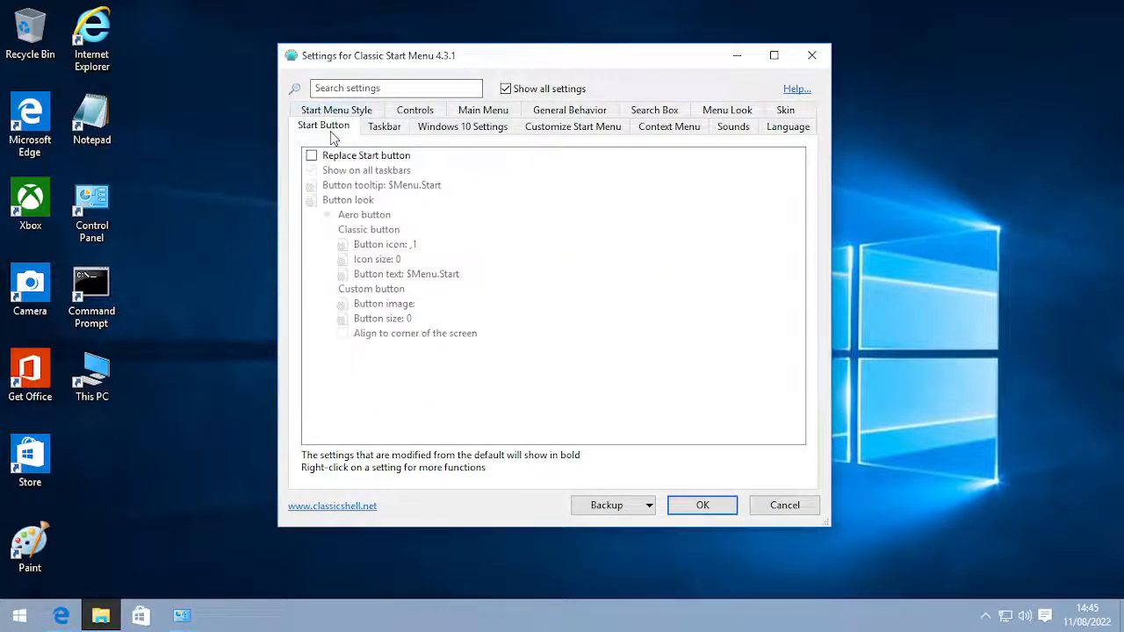
click(61, 616)
click(193, 46)
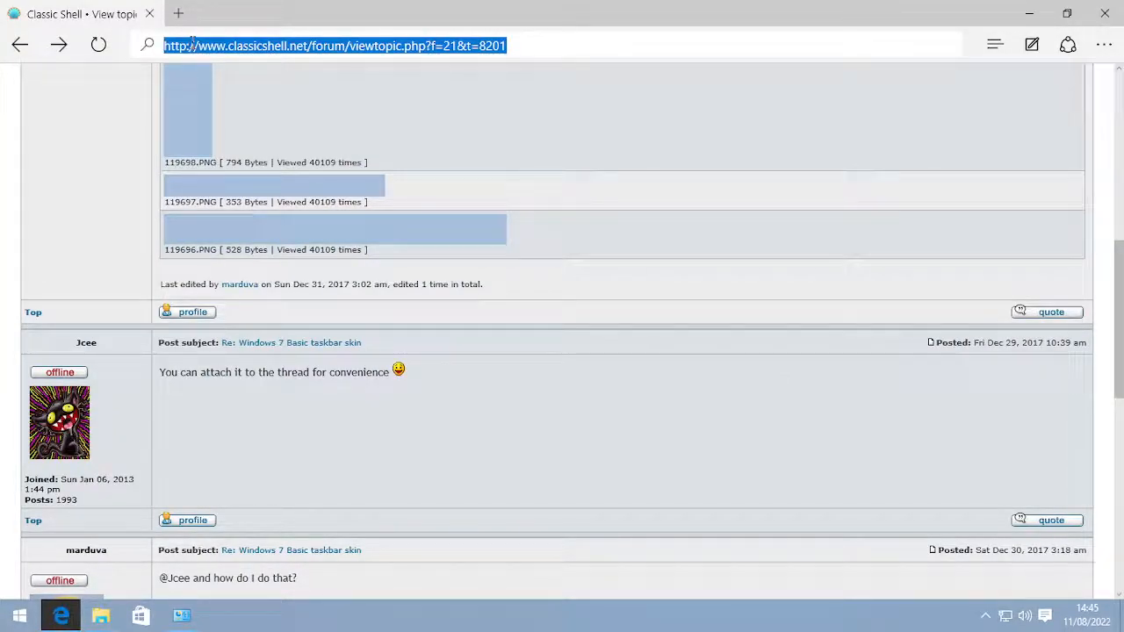
text(windows 7 )
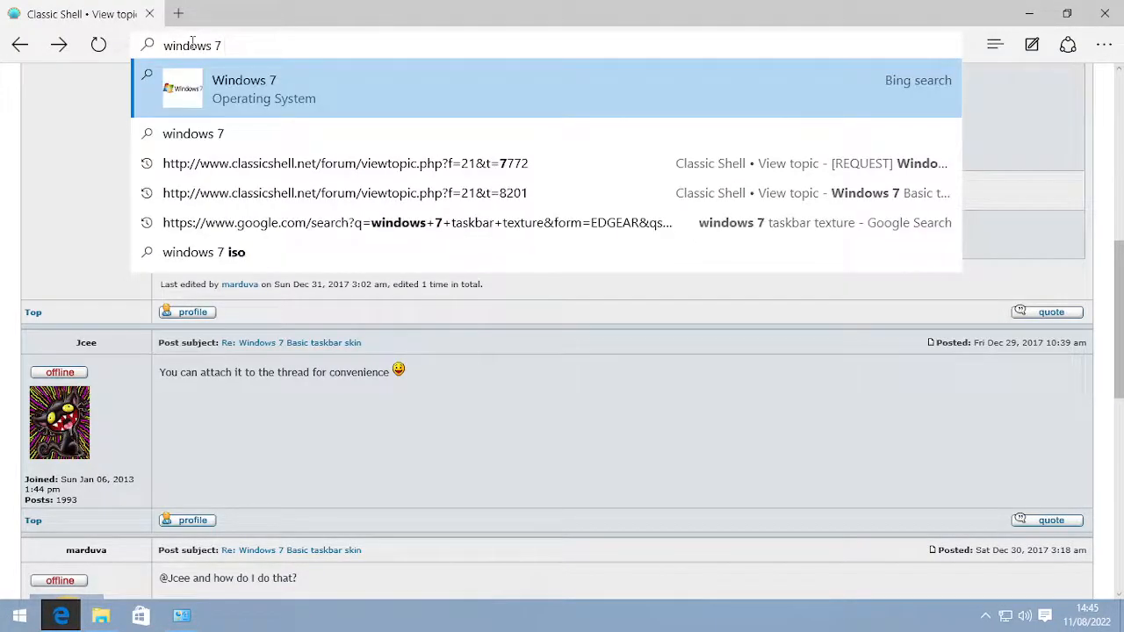
text(start nuyt)
key(BackSpace)
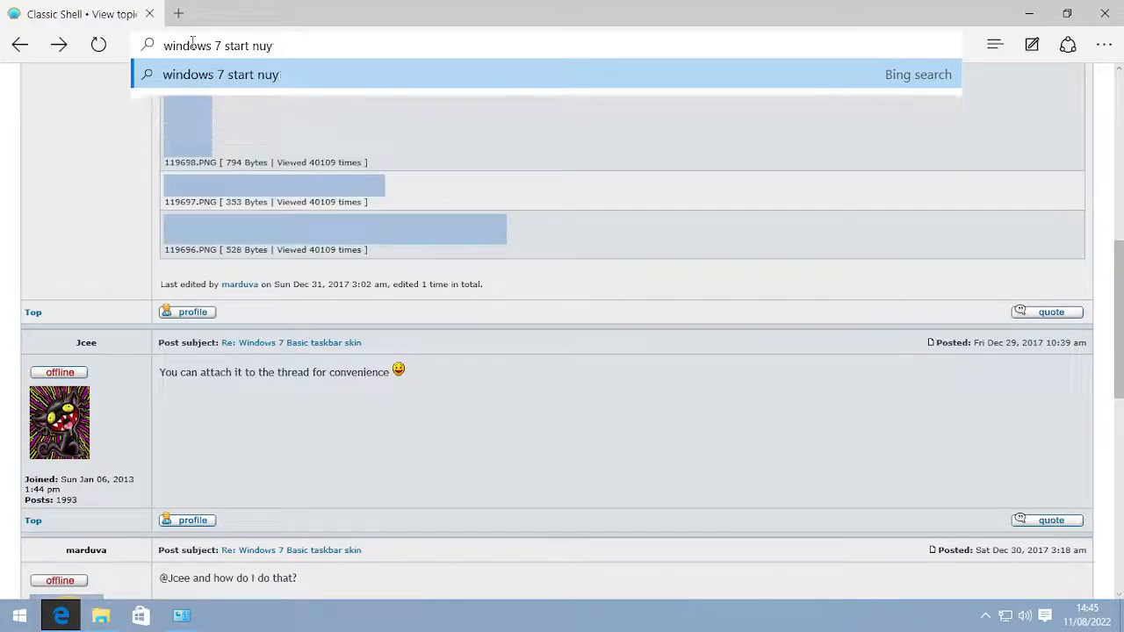
text(tton cl)
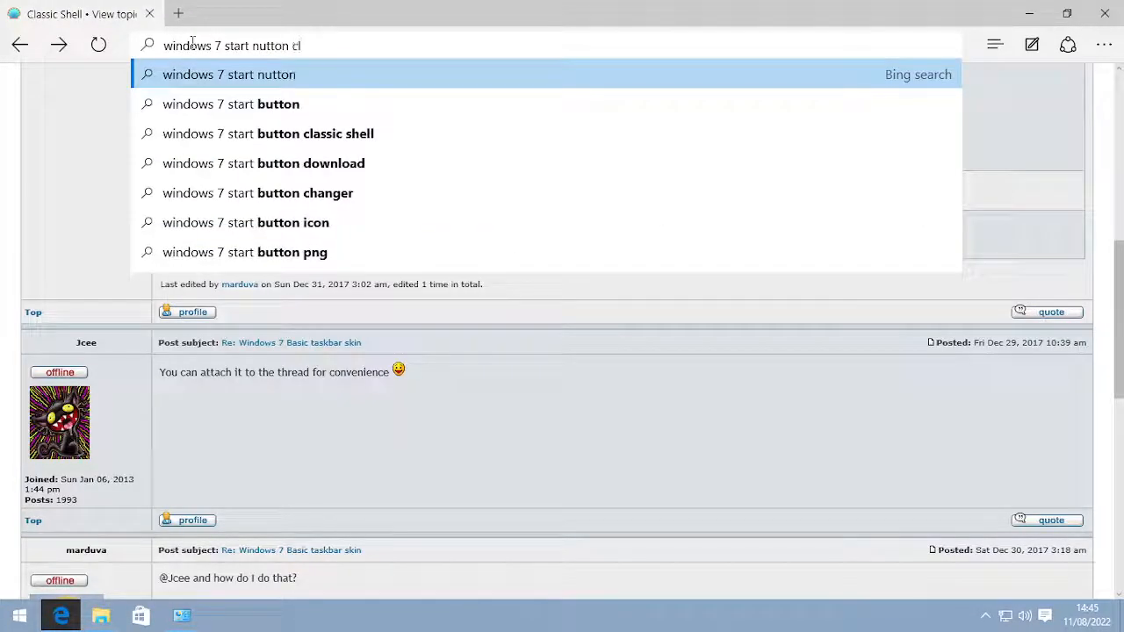
text(ass)
click(286, 103)
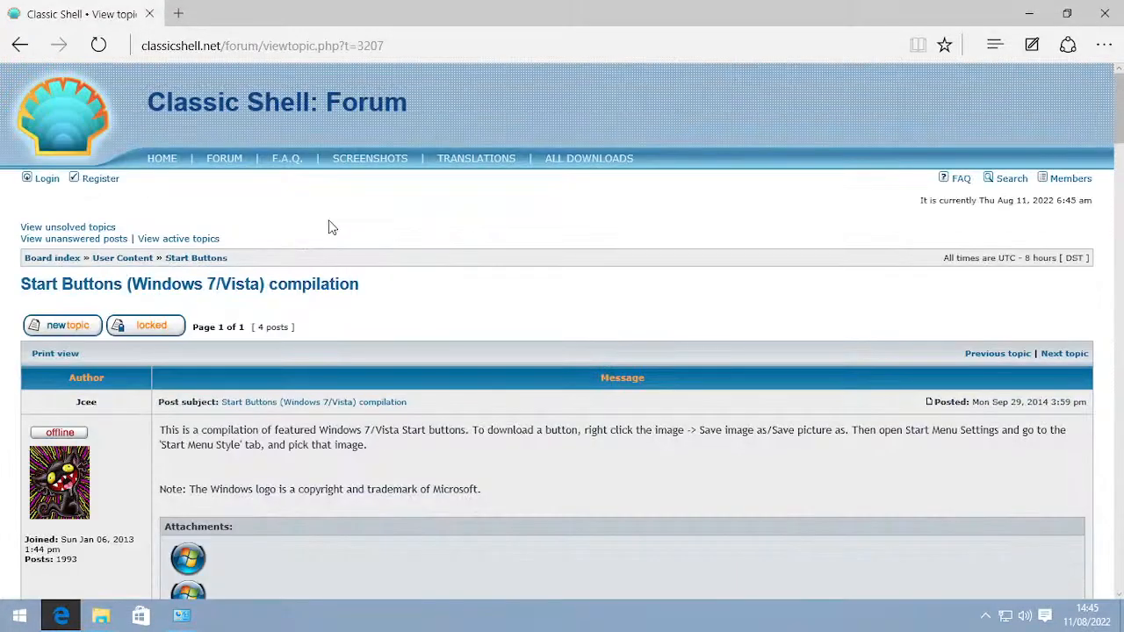
- Examine the start button images attached to the forum post to find the large and small Windows 7 versions
scroll(332, 298, down, 2)
scroll(7, 484, down, 2)
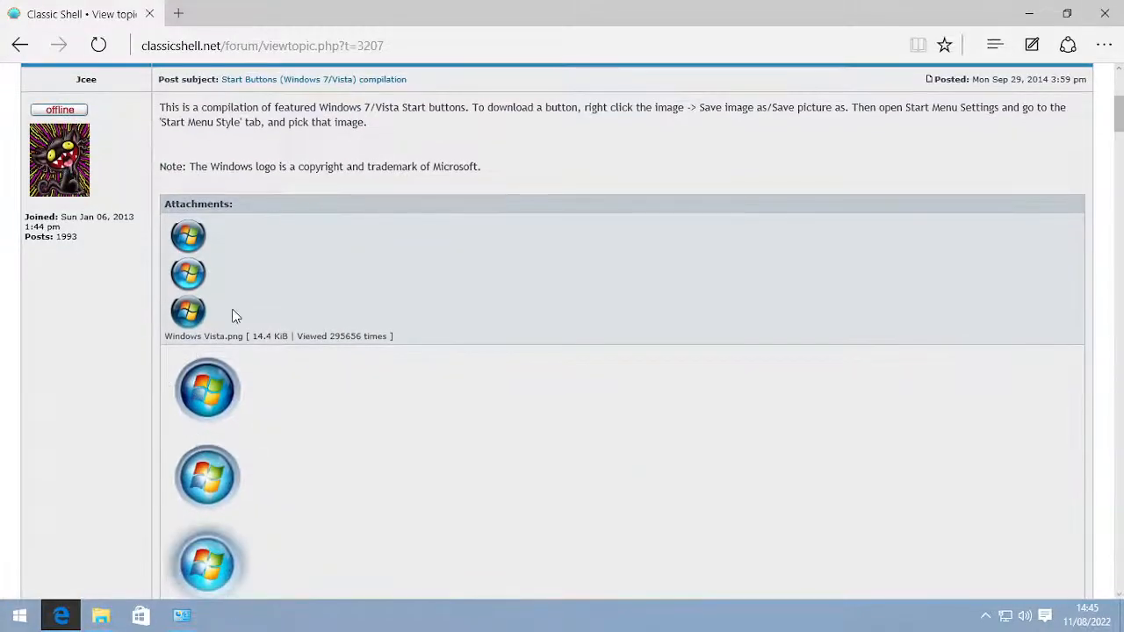
scroll(356, 442, down, 2)
scroll(357, 441, down, 2)
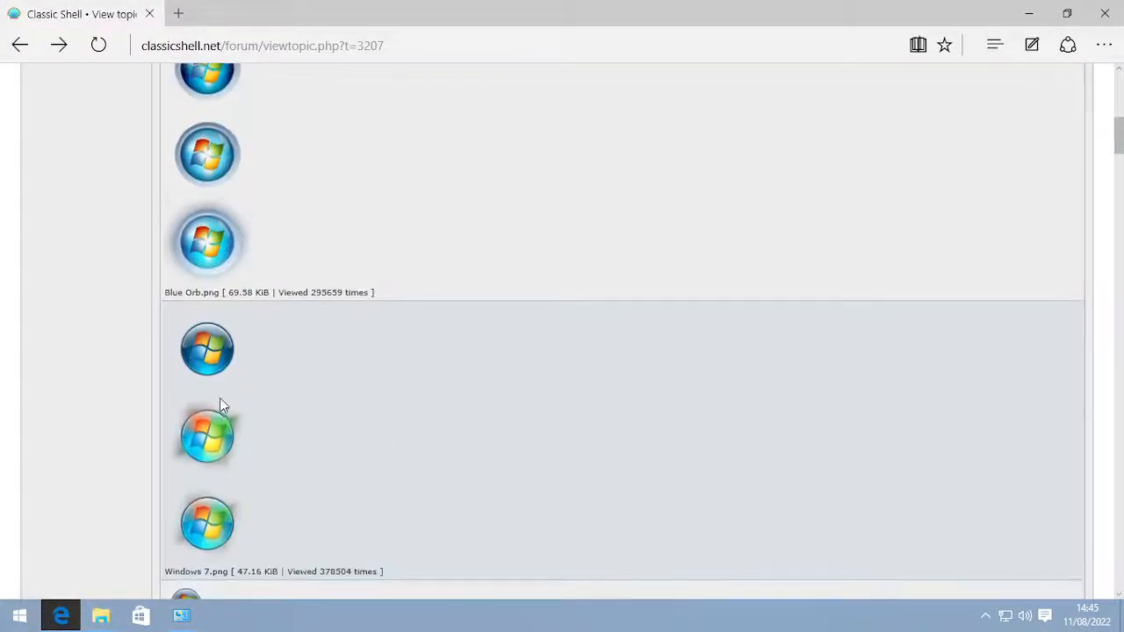
scroll(219, 406, down, 1)
scroll(195, 355, up, 1)
scroll(195, 356, up, 1)
scroll(197, 262, down, 2)
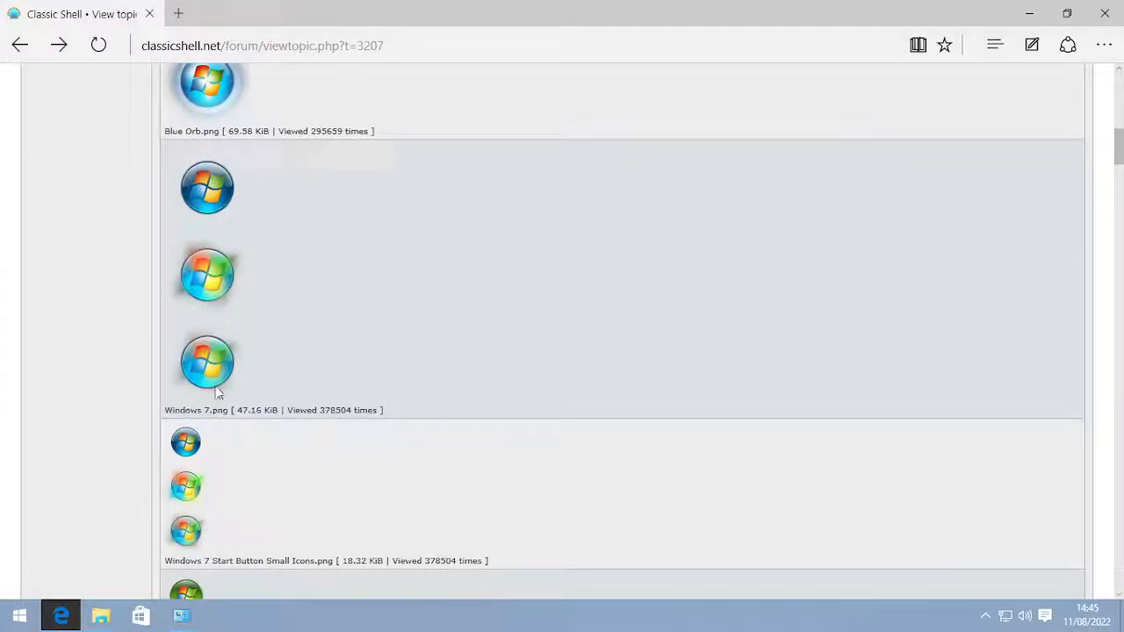
scroll(200, 430, down, 1)
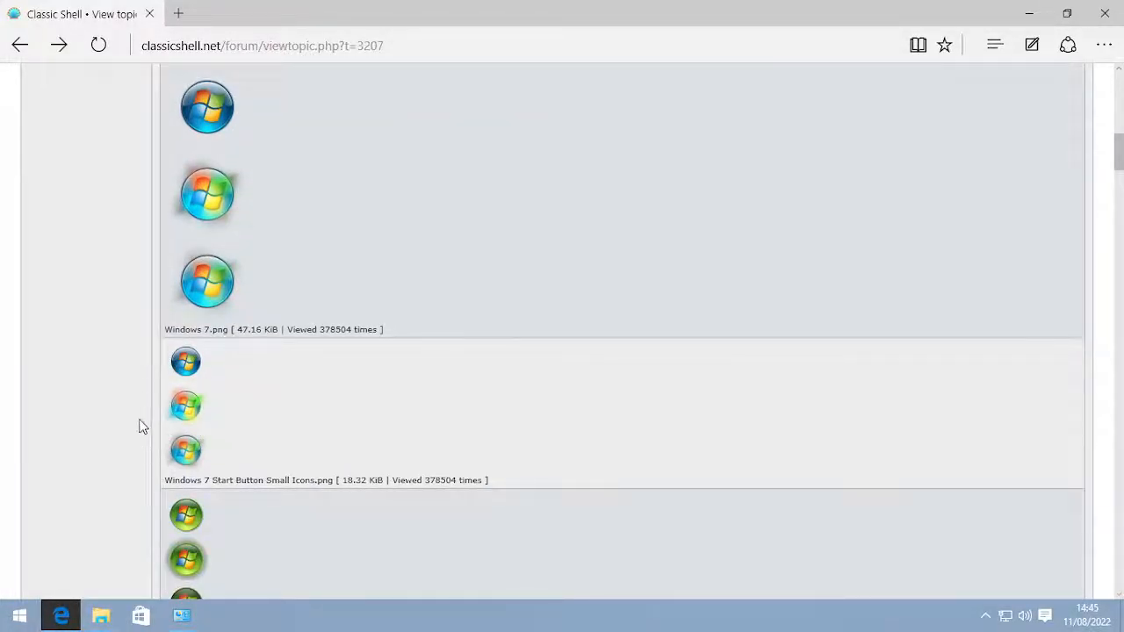
- Start saving the Windows 7.png picture and create a folder named Start Buttons inside Desktop\Win10towin7
right_click(192, 273)
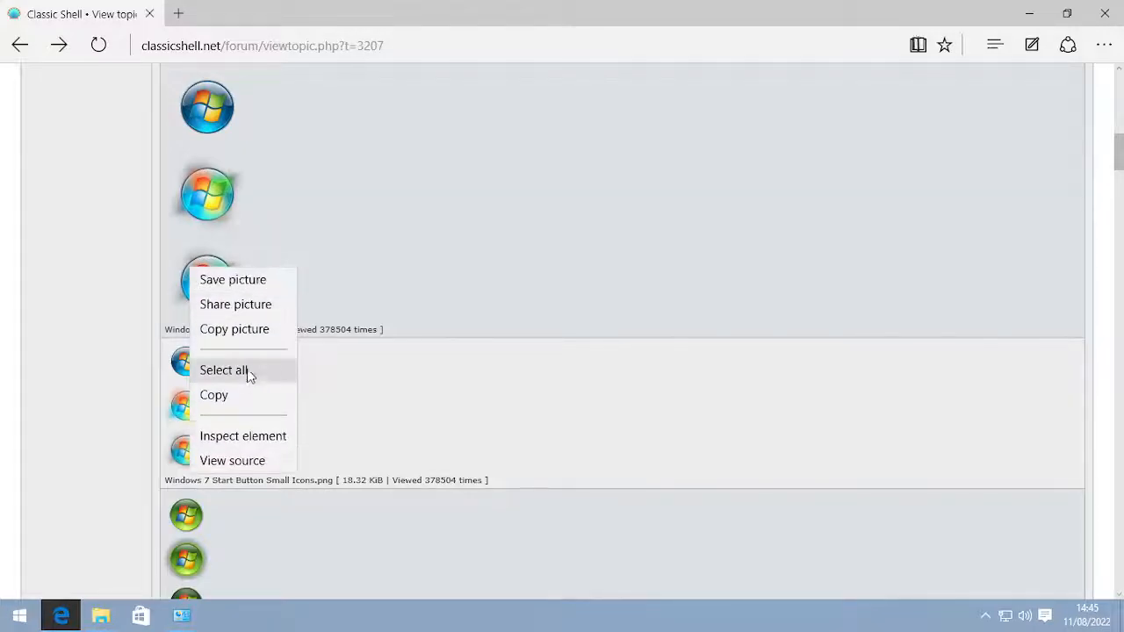
click(232, 280)
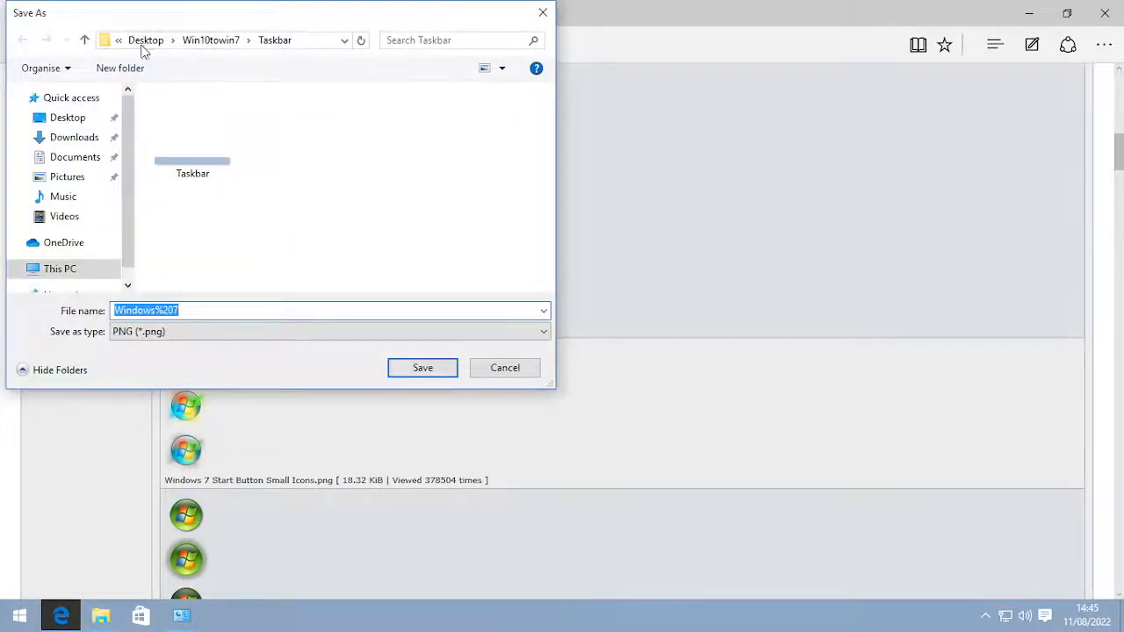
click(209, 41)
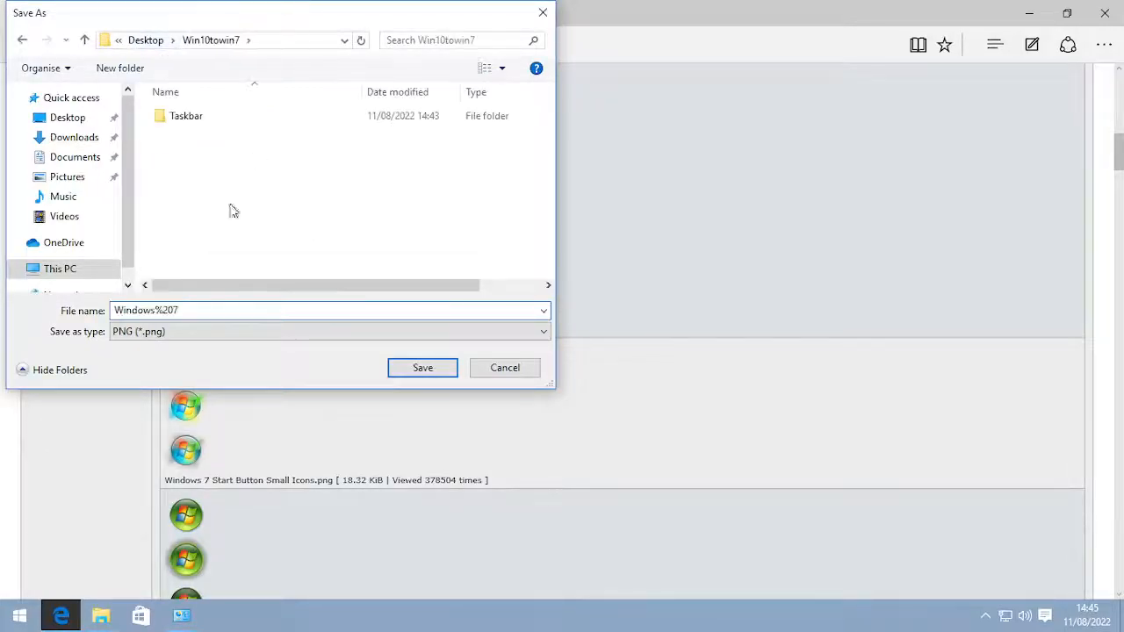
right_click(193, 238)
mouse_move(342, 416)
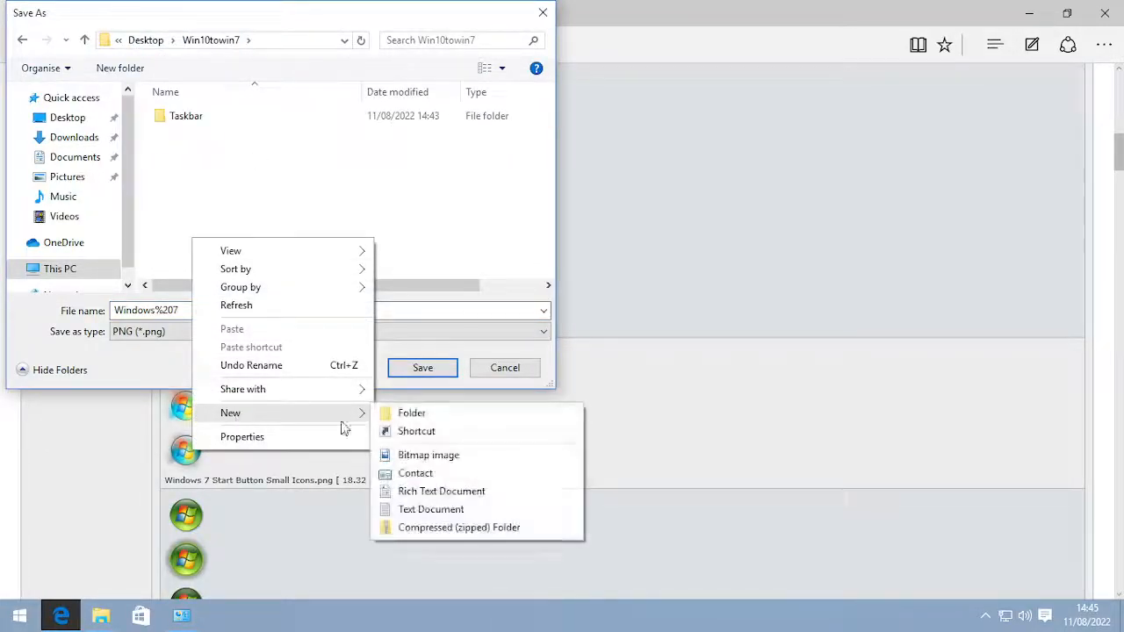
click(400, 412)
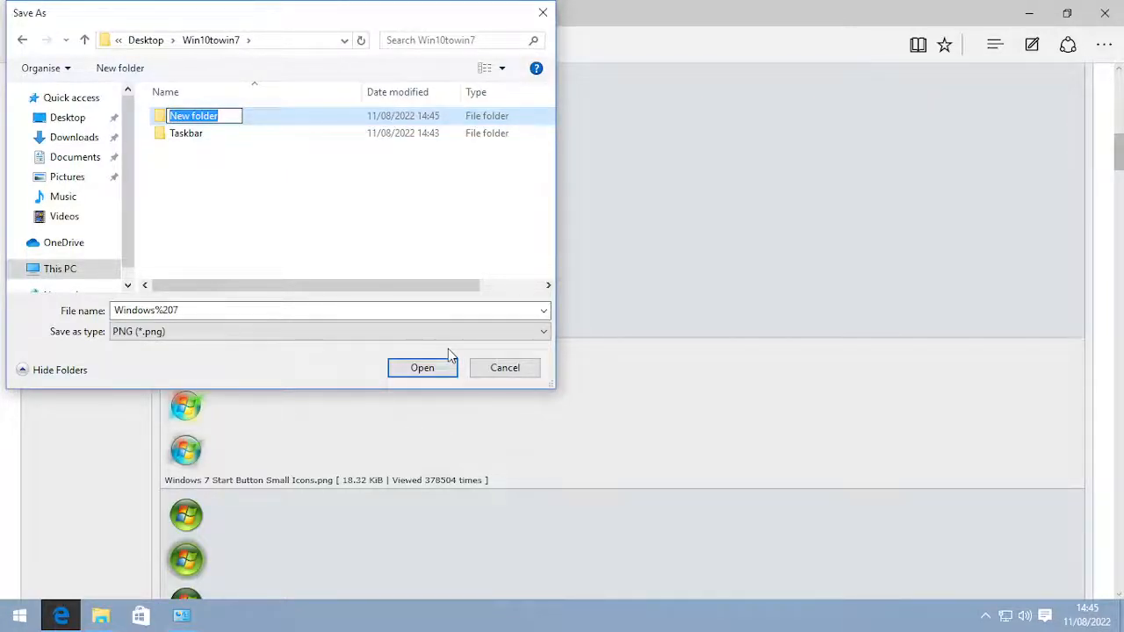
text(S)
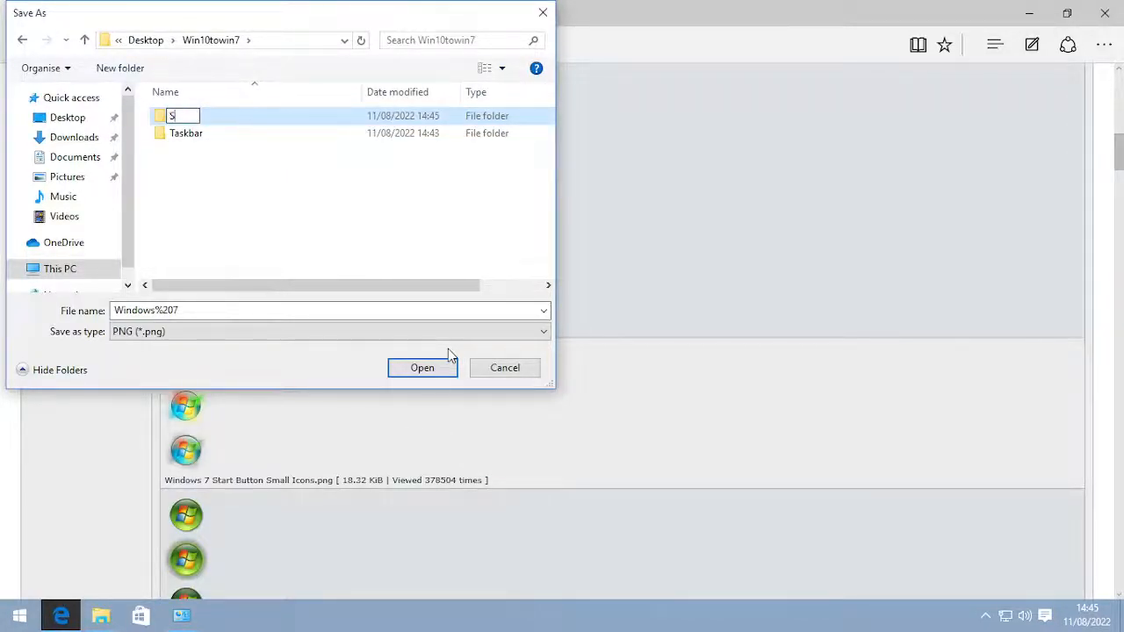
text(tart Buttons)
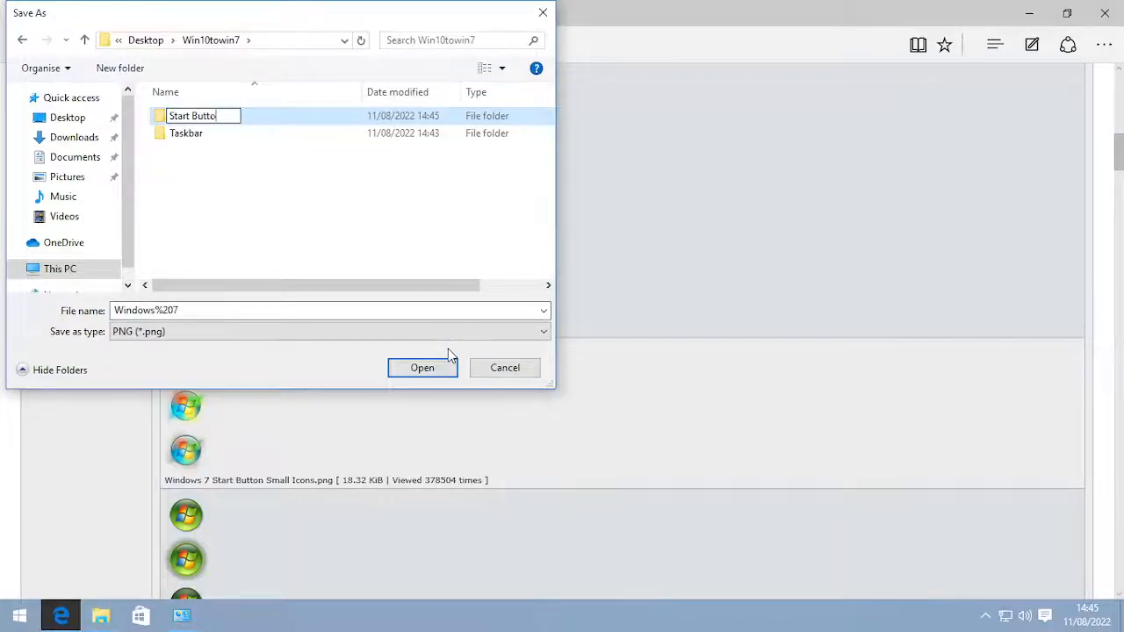
key(Return)
- Save the large start button picture as Win7 Big in the Start Buttons folder
double_click(279, 116)
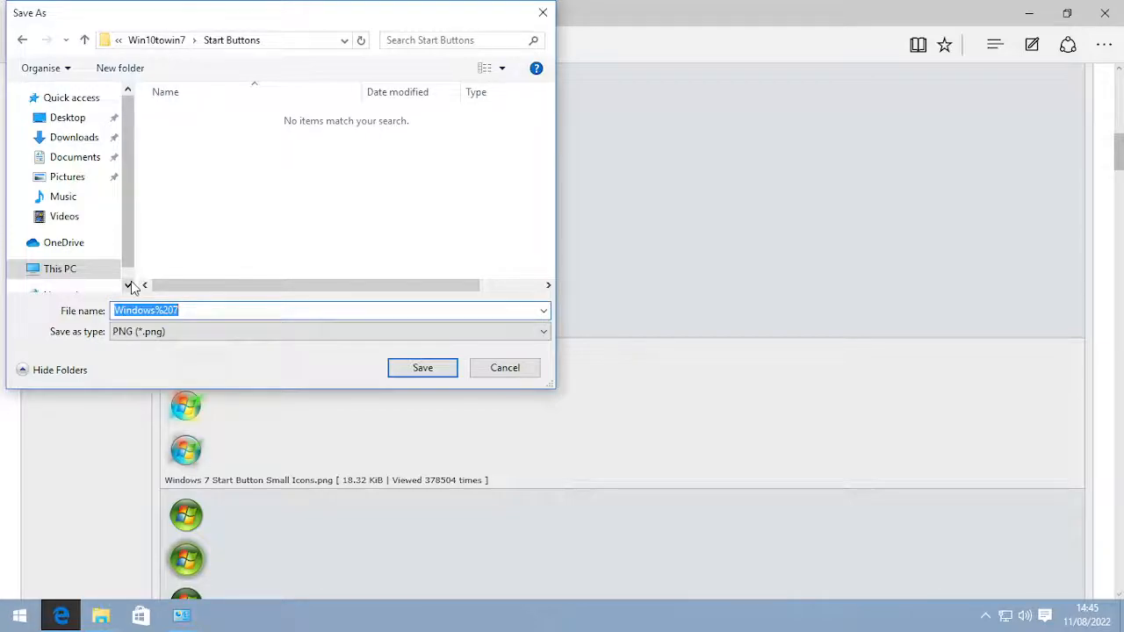
text(Win7 Big)
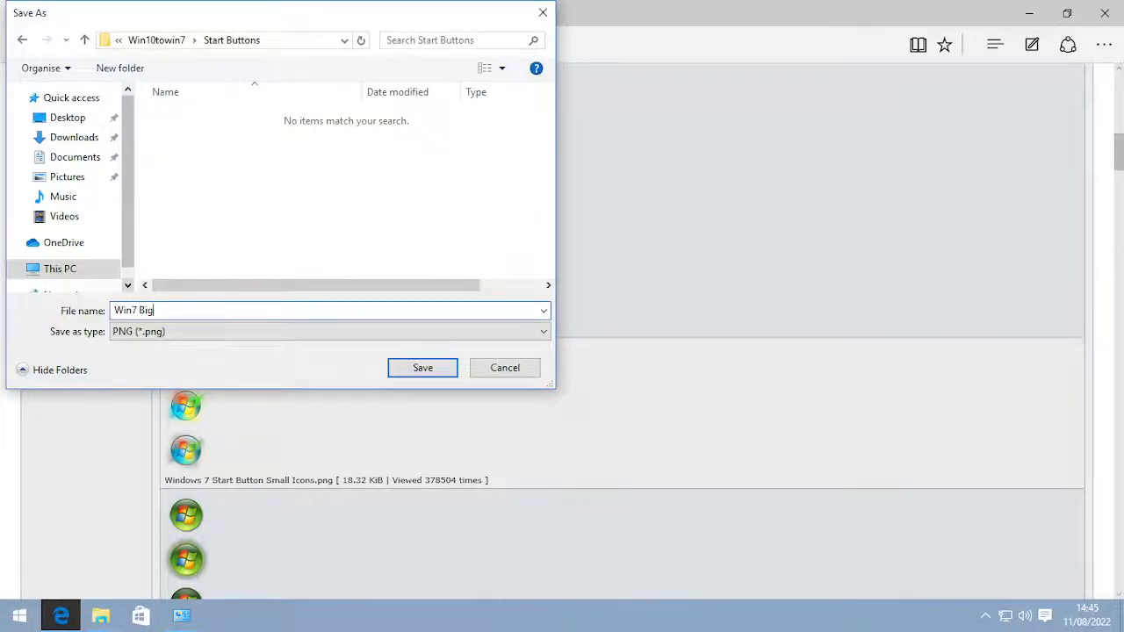
key(Return)
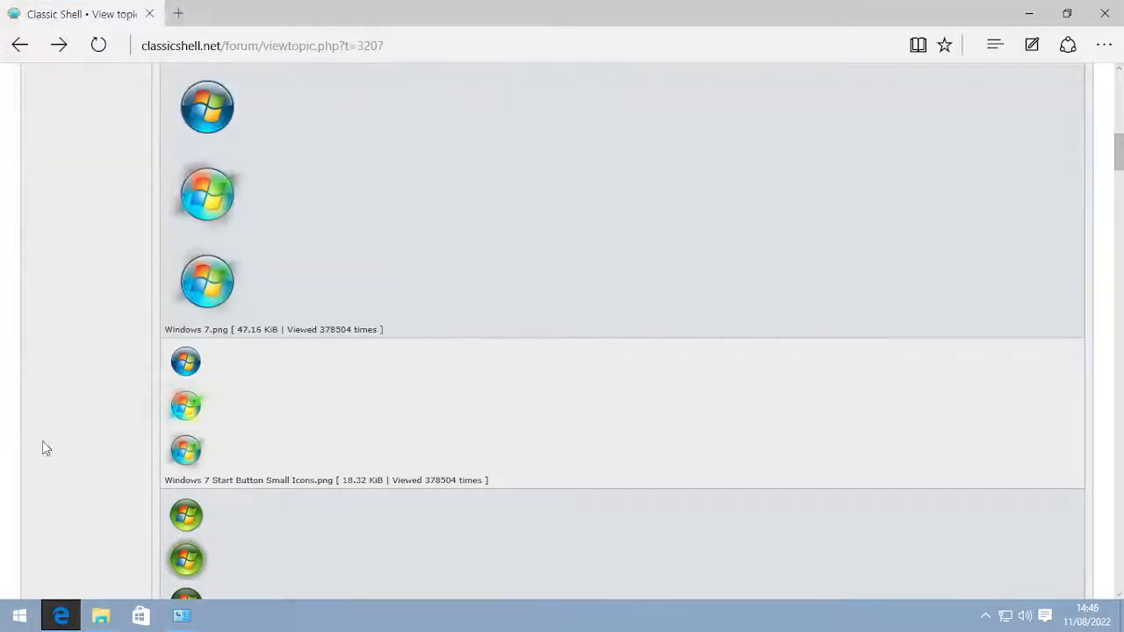
- Save the Windows 7 Start Button Small Icons picture as Win7 Small in the Start Buttons folder
right_click(194, 404)
click(246, 133)
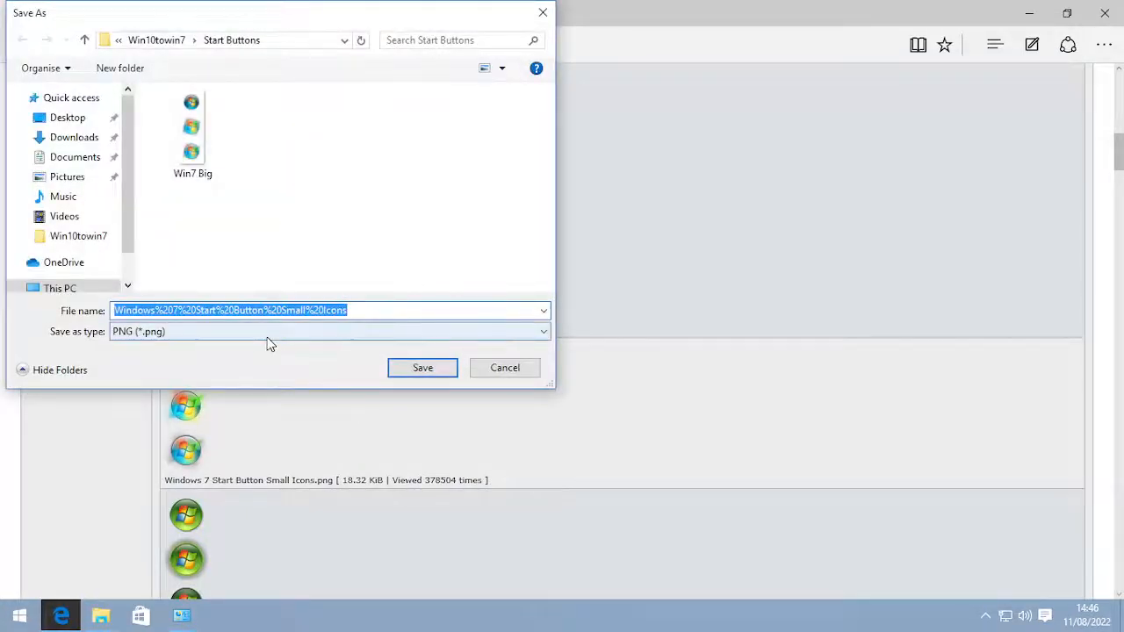
key(BackSpace)
text(Win7 Small)
key(Return)
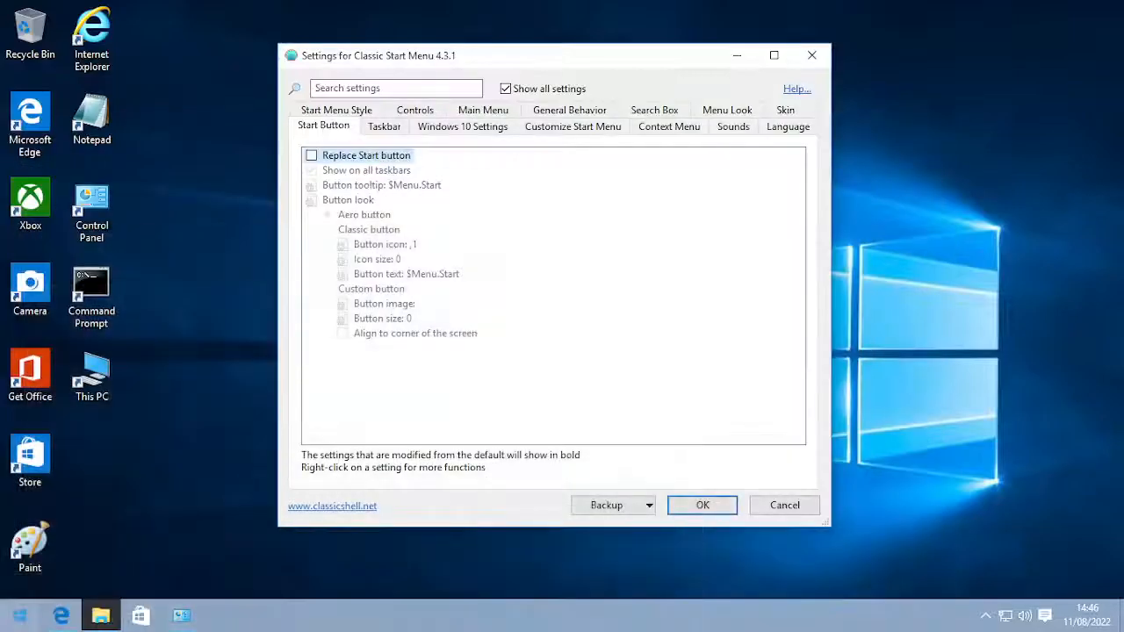
- Enable Replace Start button in the Classic Start Menu settings and apply it
click(404, 161)
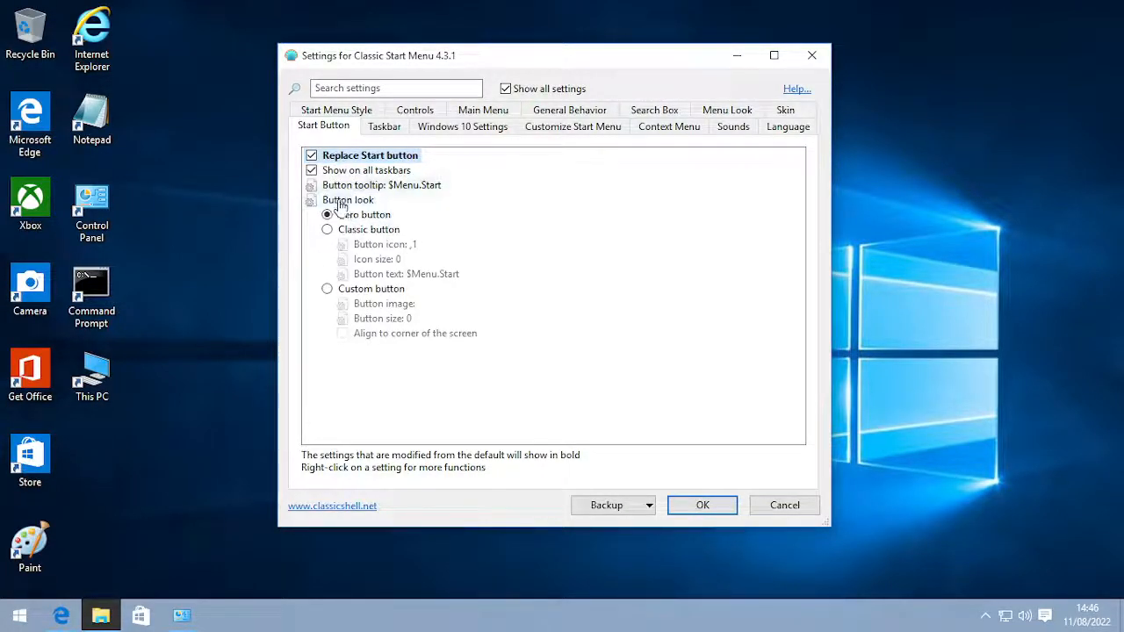
click(708, 502)
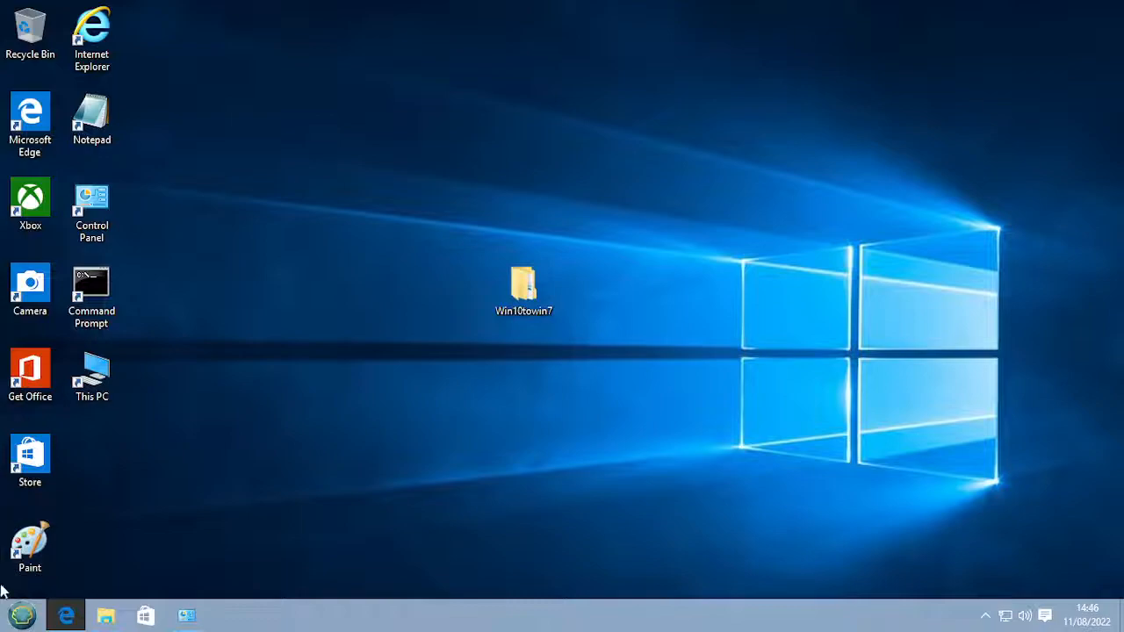
- Reopen the Classic Start Menu settings, choose Custom button with Win7 Big.png from Win10towin7\Start Buttons as the button image, and apply it
right_click(22, 614)
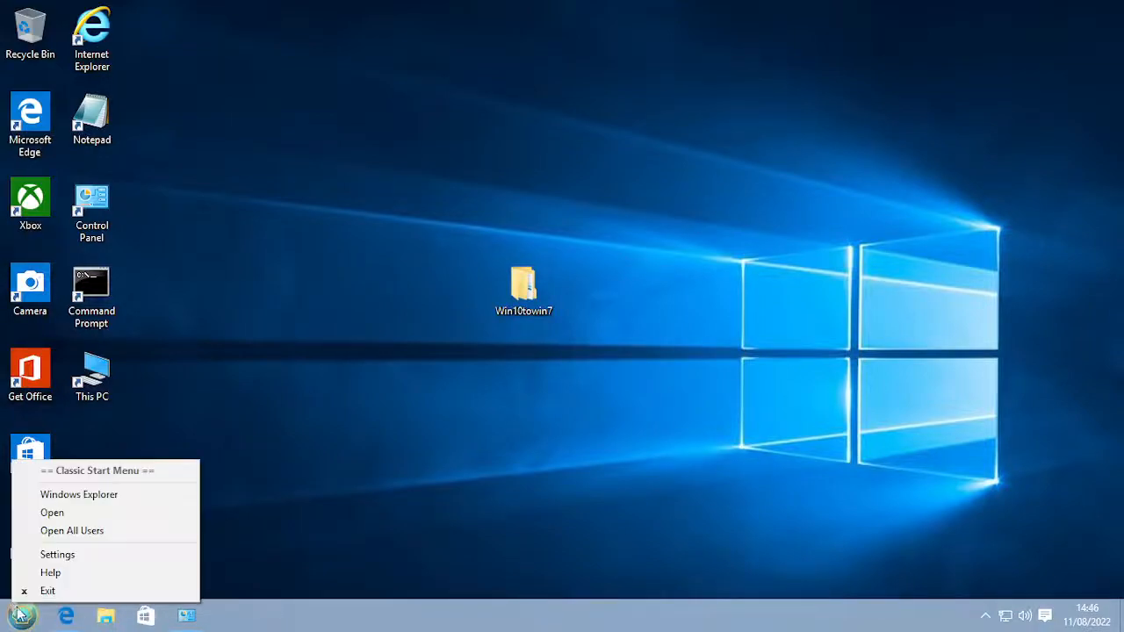
click(68, 555)
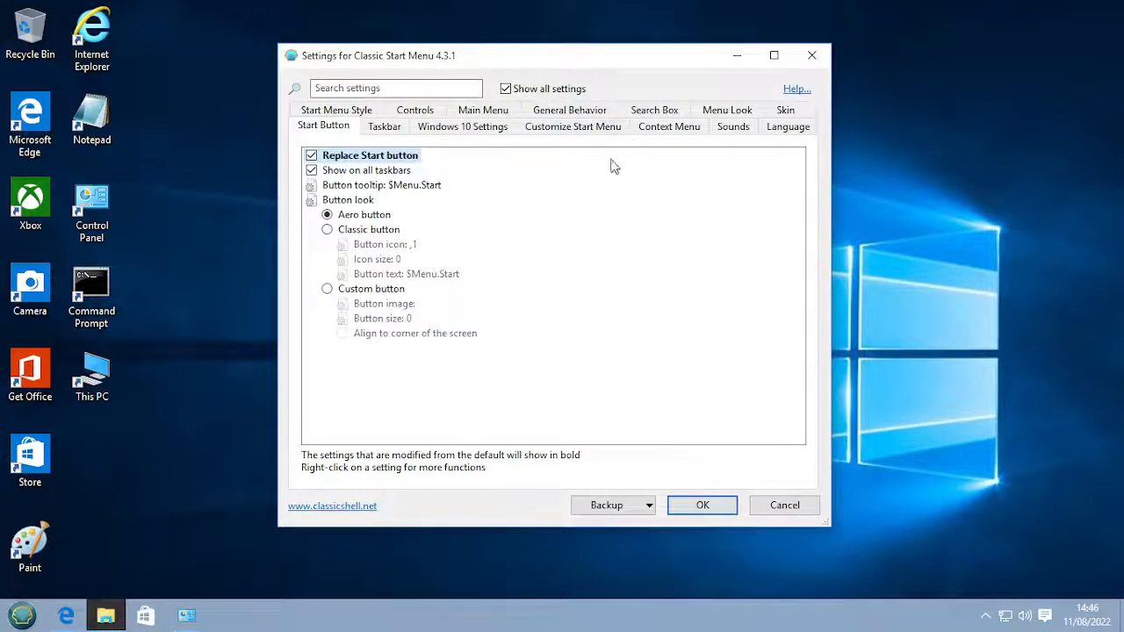
click(329, 288)
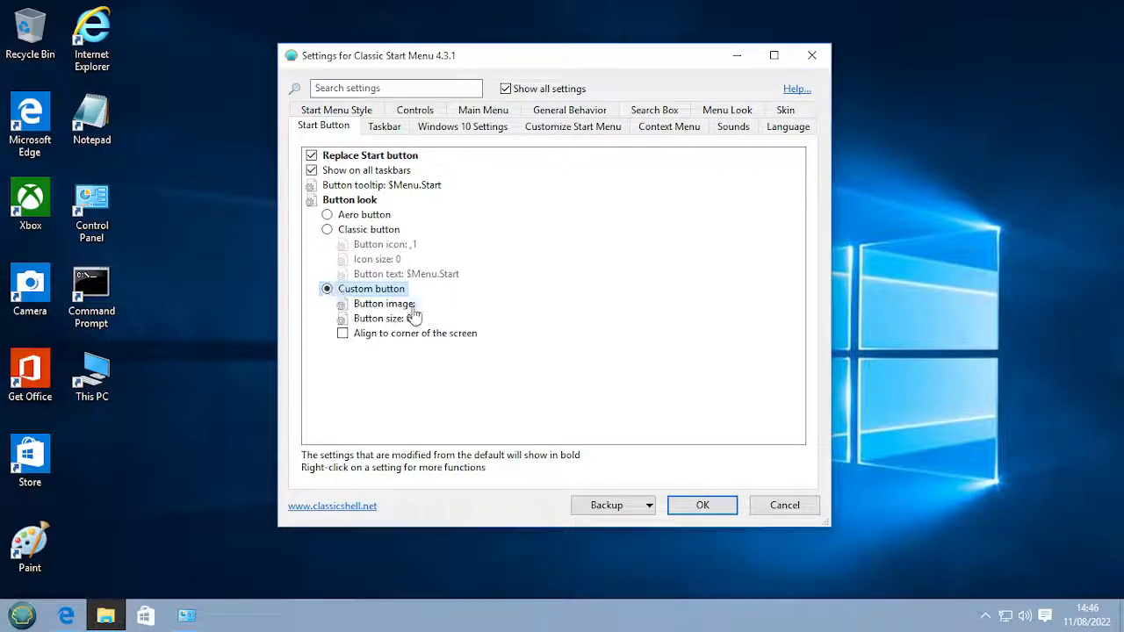
click(413, 307)
click(448, 304)
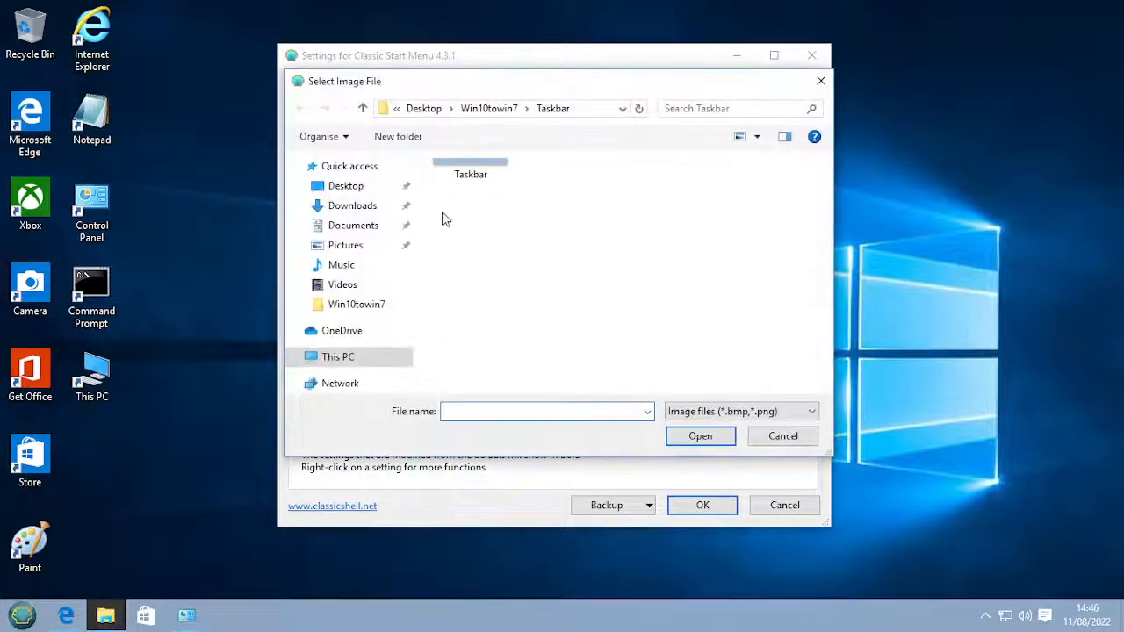
click(475, 110)
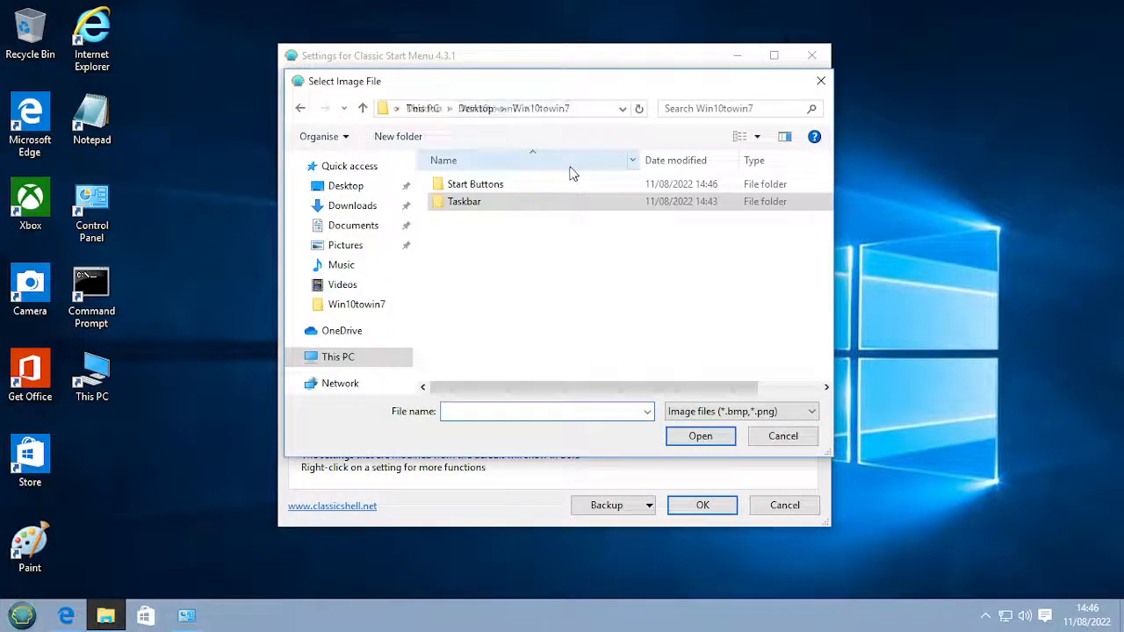
double_click(465, 184)
click(501, 230)
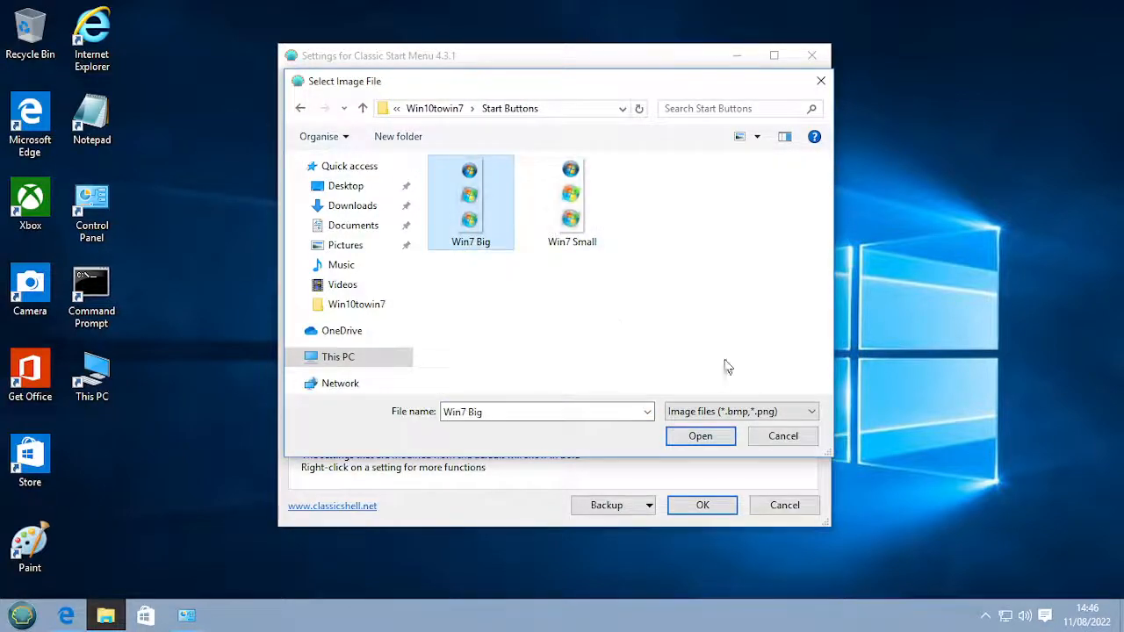
click(705, 443)
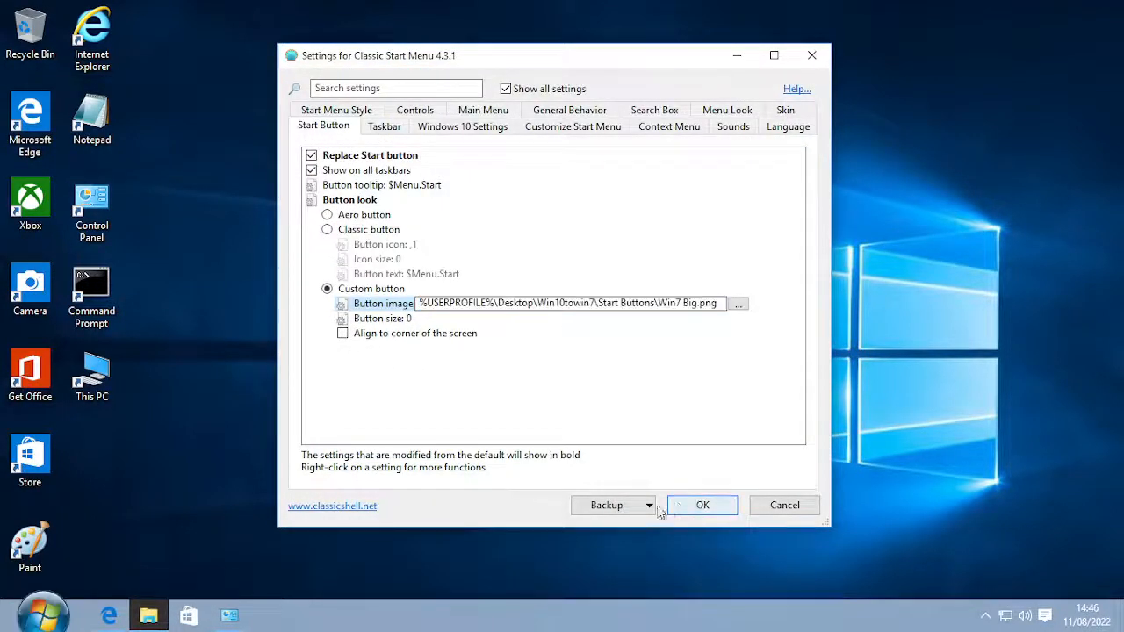
click(674, 507)
- Reopen the Classic Start Menu settings, set the custom Start button's size to 50, and apply it
right_click(40, 615)
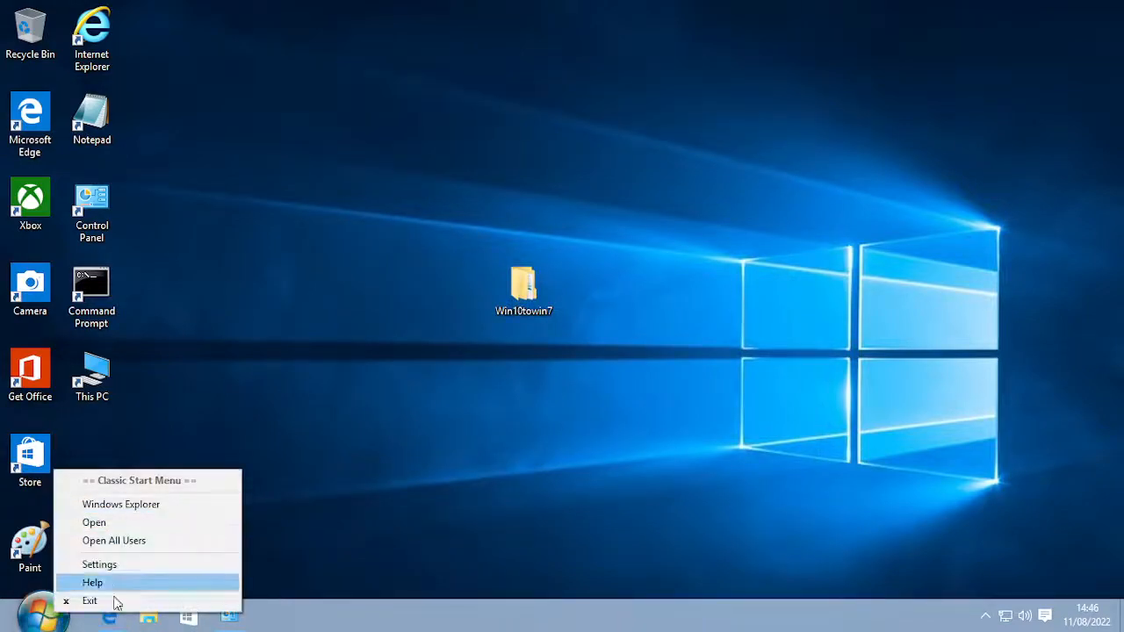
click(221, 566)
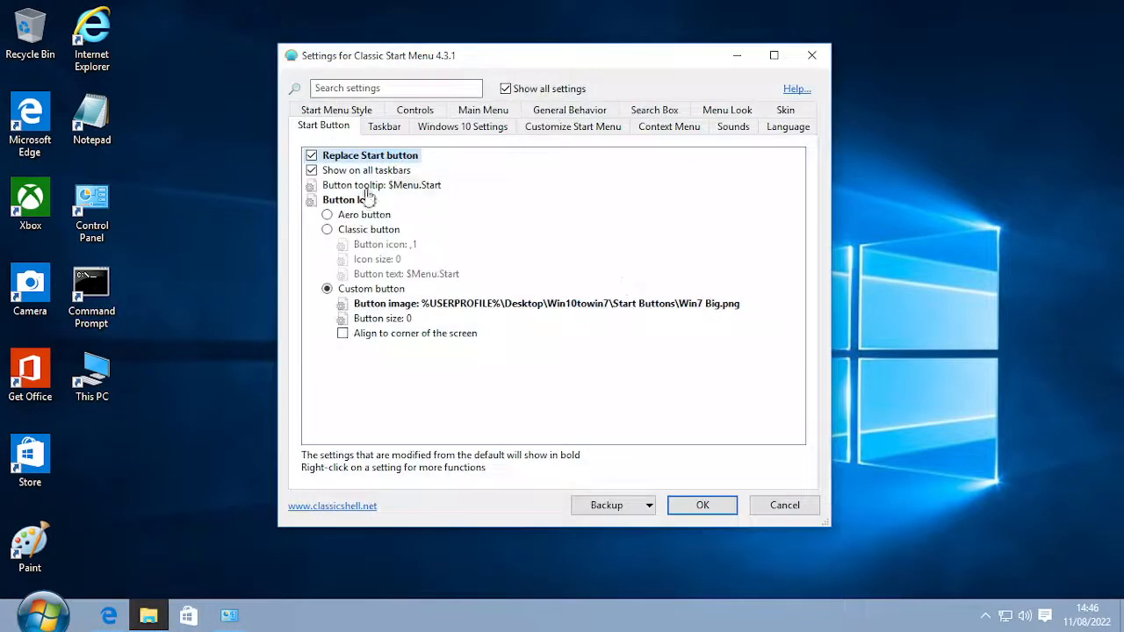
click(383, 320)
text(50)
click(715, 507)
- Reopen the Classic Start Menu settings, set the custom Start button's size to 76, and apply it
right_click(13, 621)
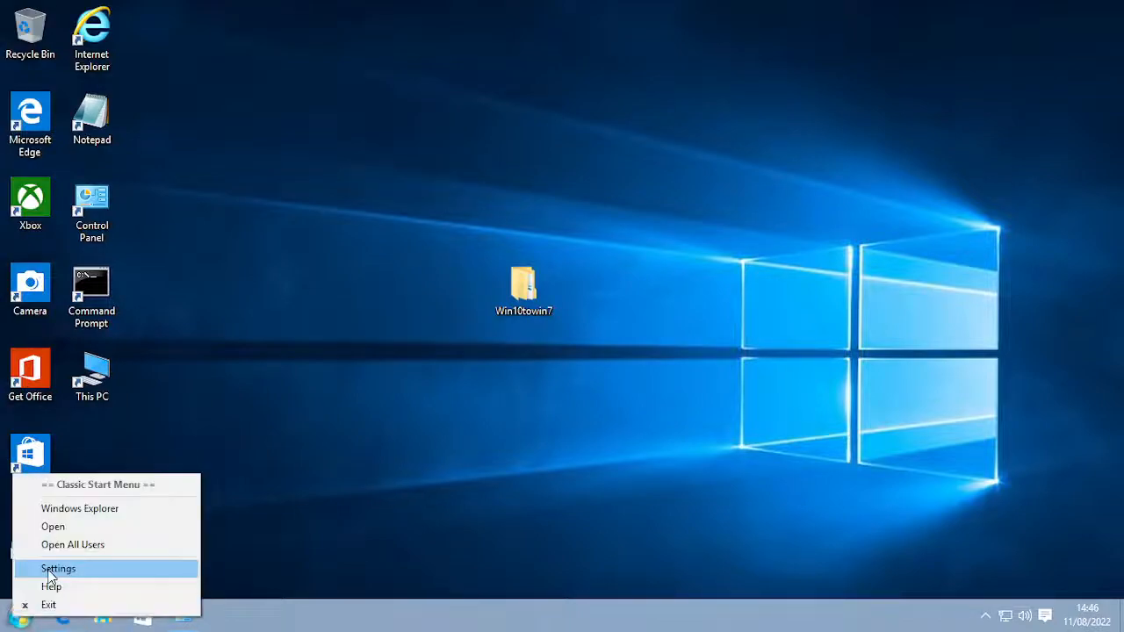
click(53, 571)
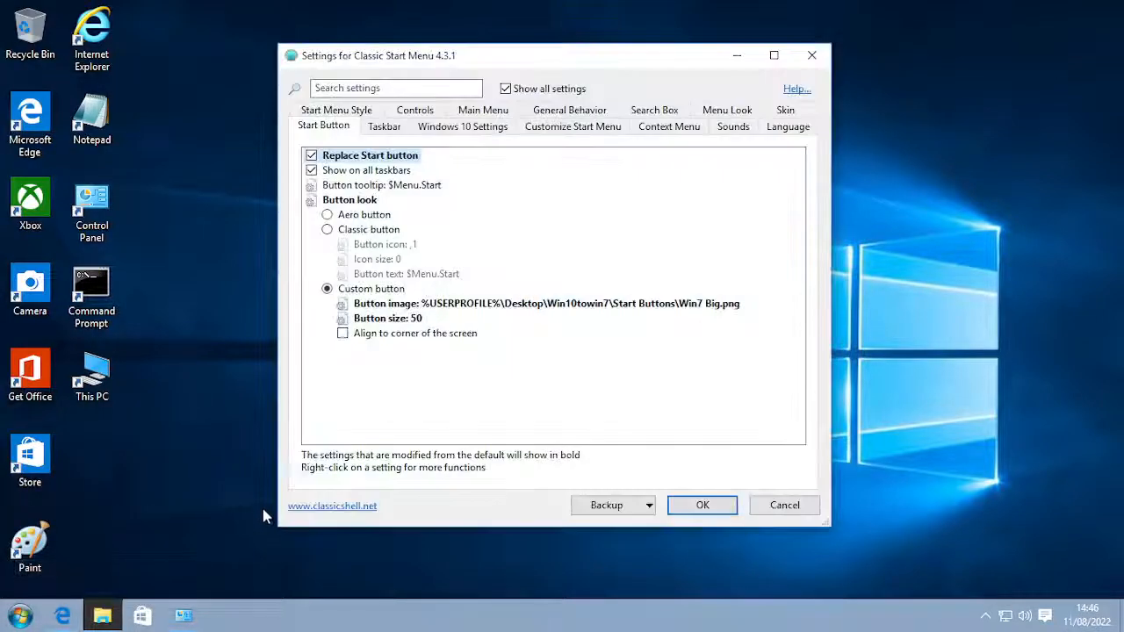
double_click(393, 319)
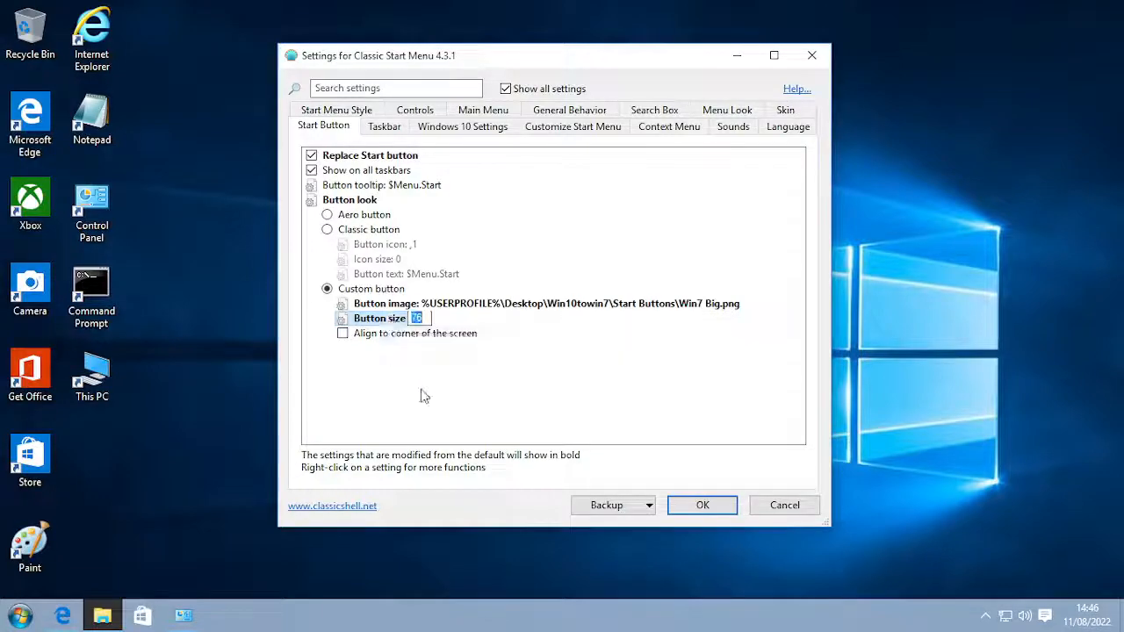
click(689, 506)
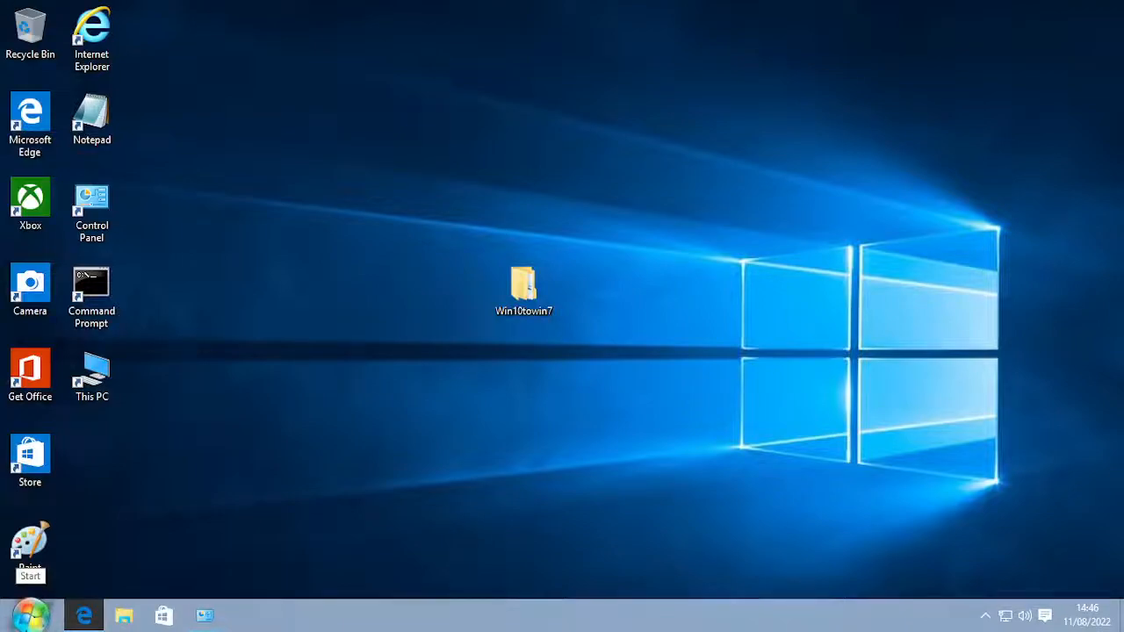
- Set the custom Start button's size to 60 in the Classic Start Menu settings and apply it
right_click(24, 620)
click(83, 570)
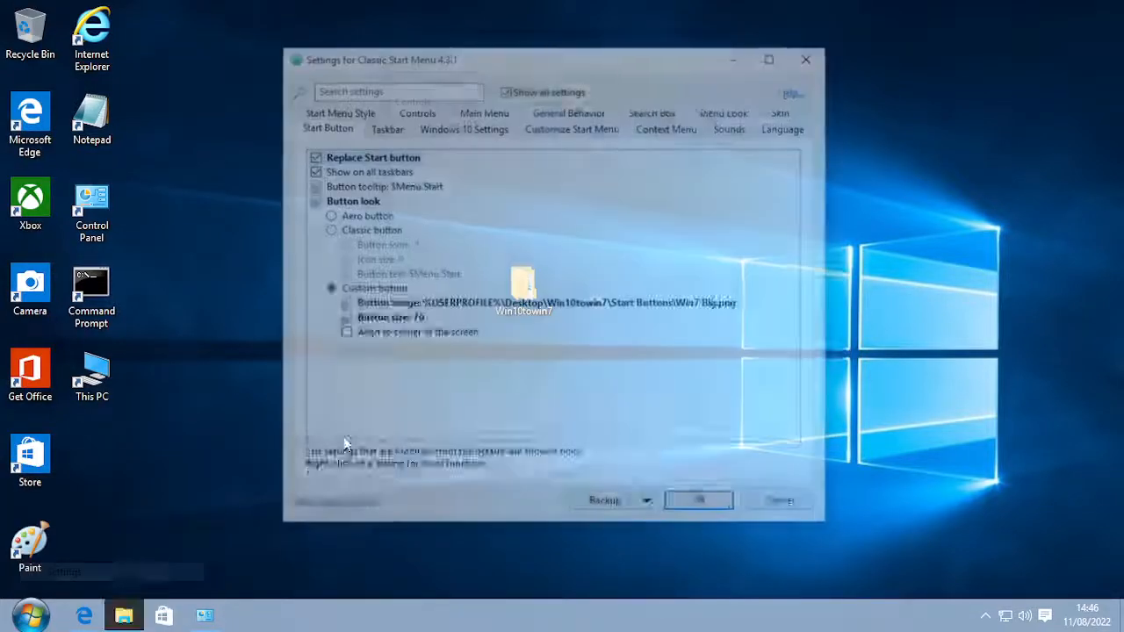
double_click(409, 318)
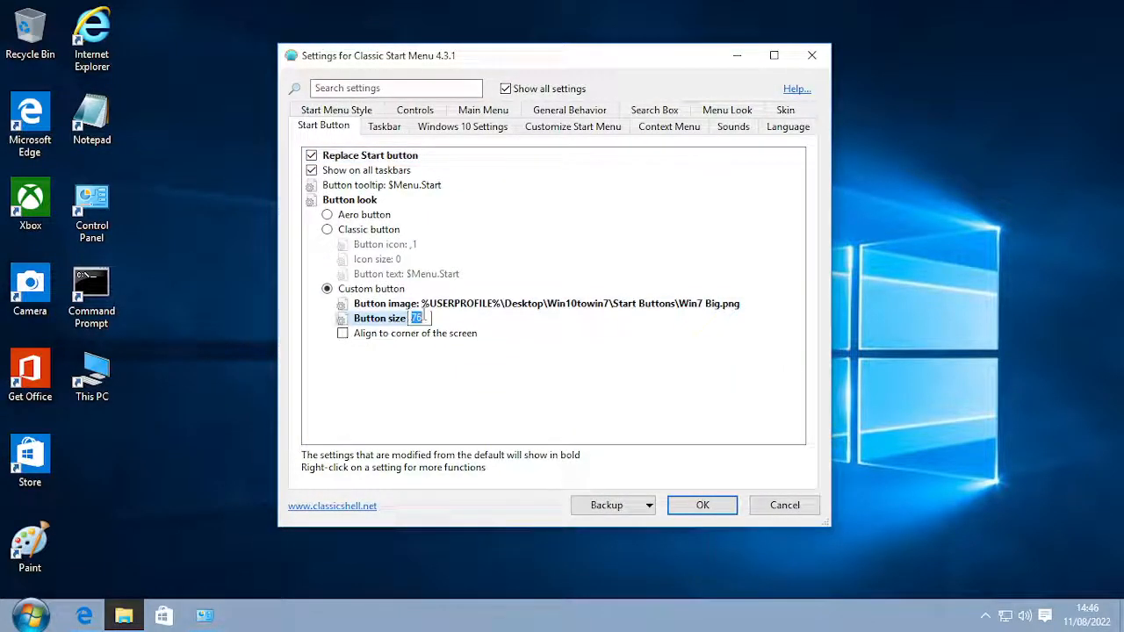
text(60)
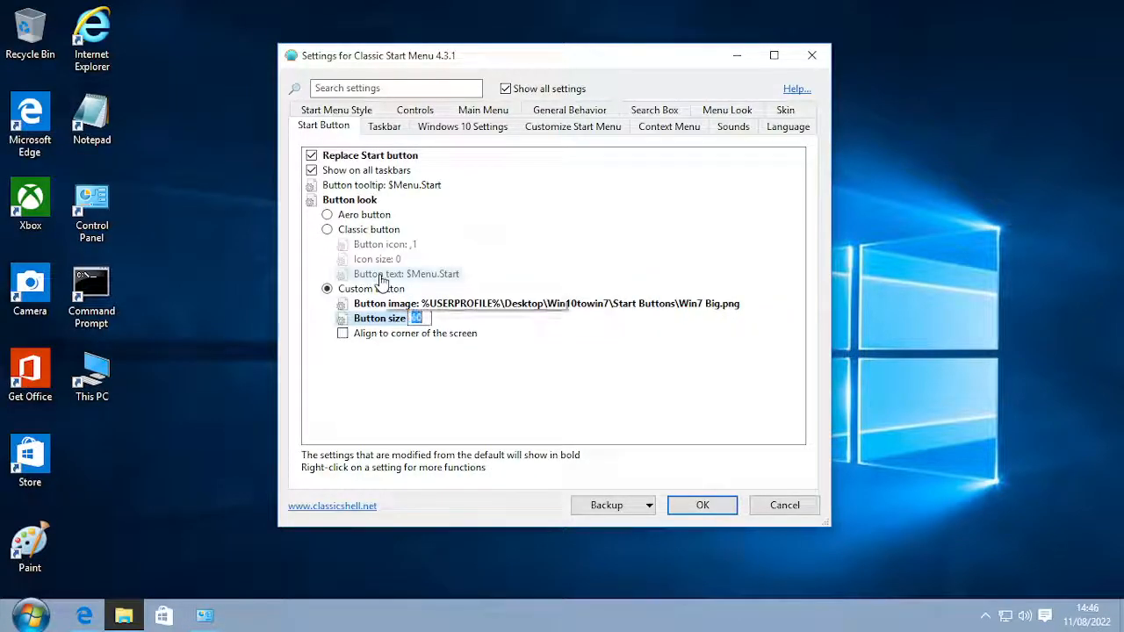
click(703, 504)
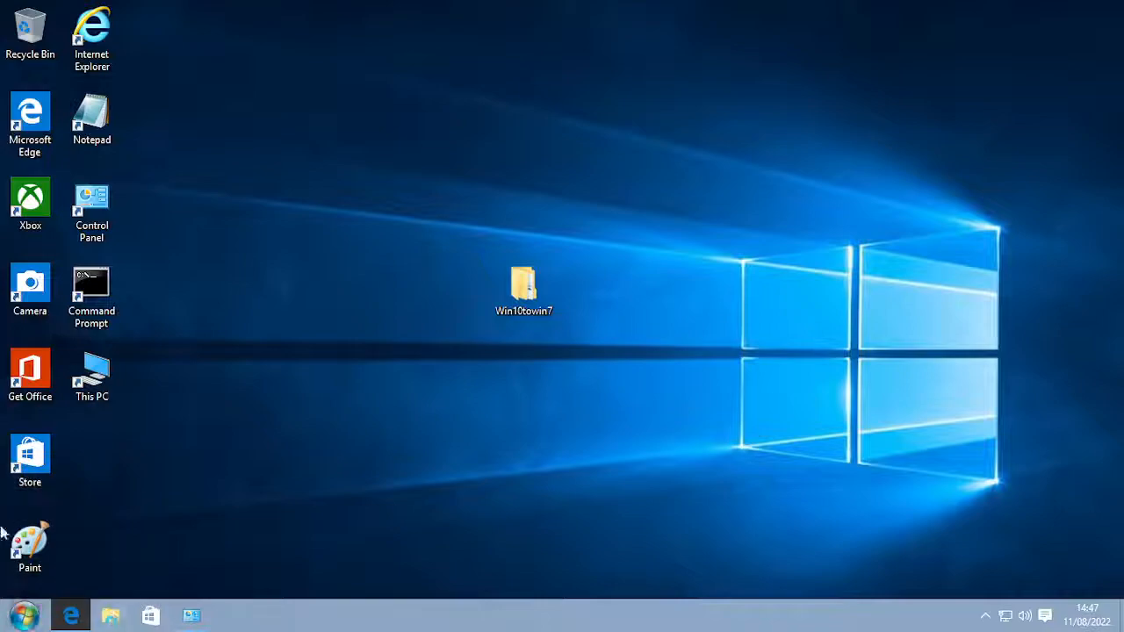
click(18, 622)
click(147, 191)
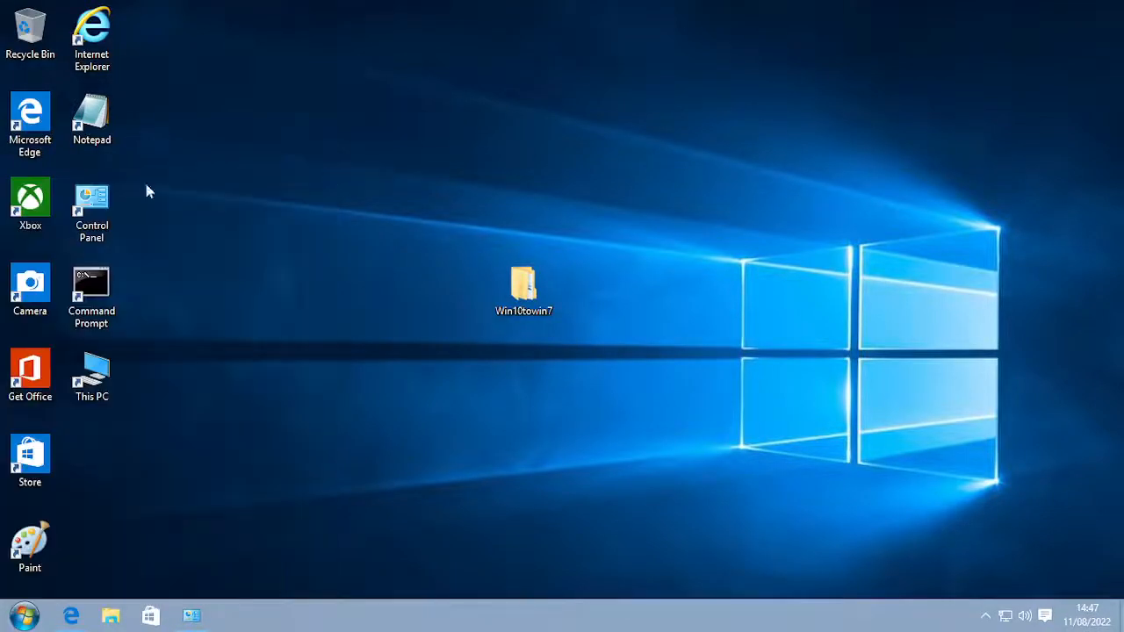
- Switch to Microsoft Edge, search Bing for win7 wallpaper, and show the image results
mouse_move(65, 612)
click(30, 539)
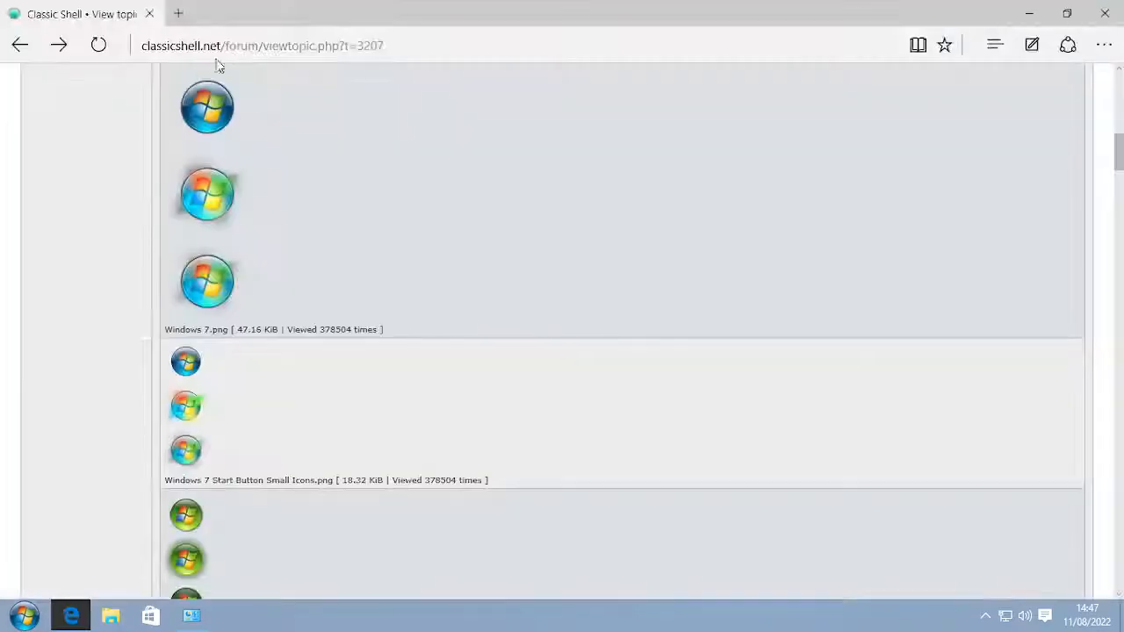
click(219, 46)
text(wi)
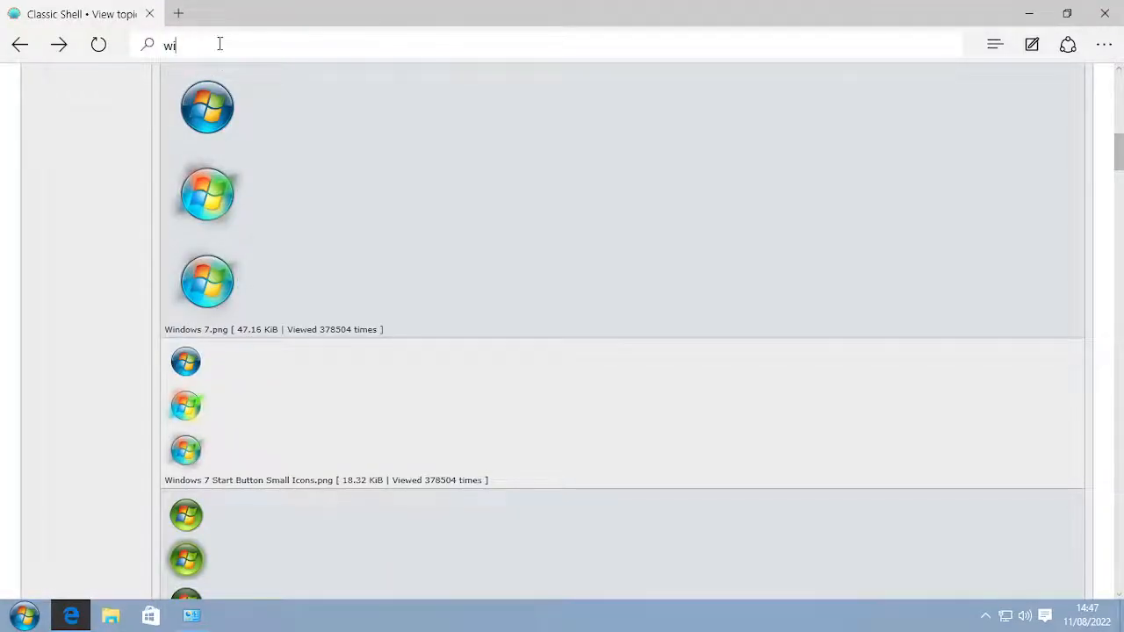
text(n7 Wall[)
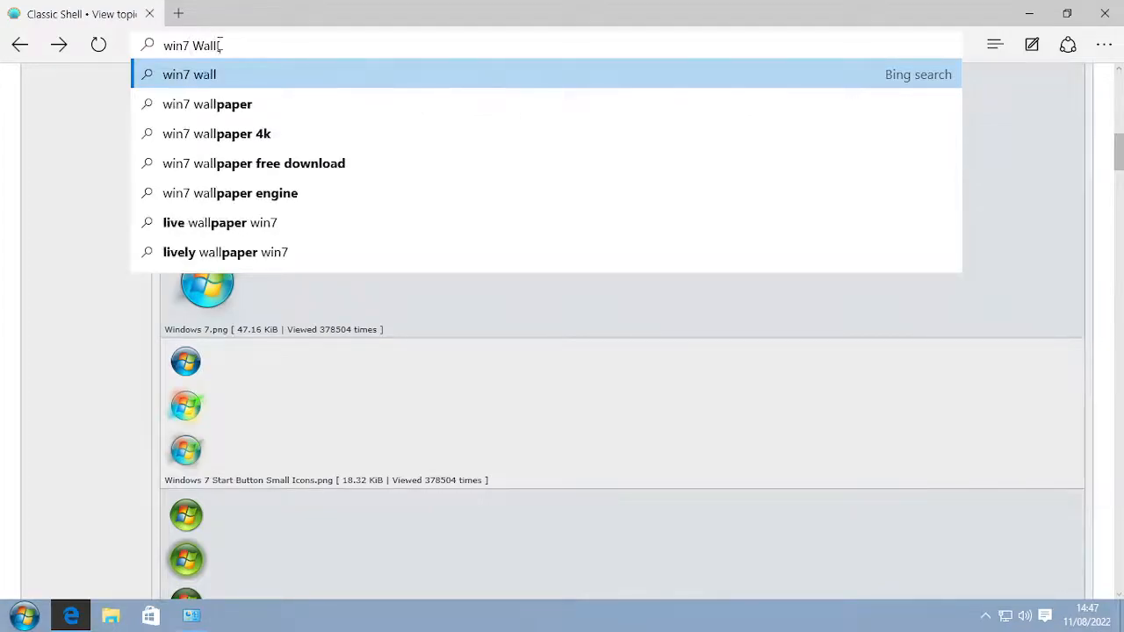
key(BackSpace)
key(BackSpace)
text(pa)
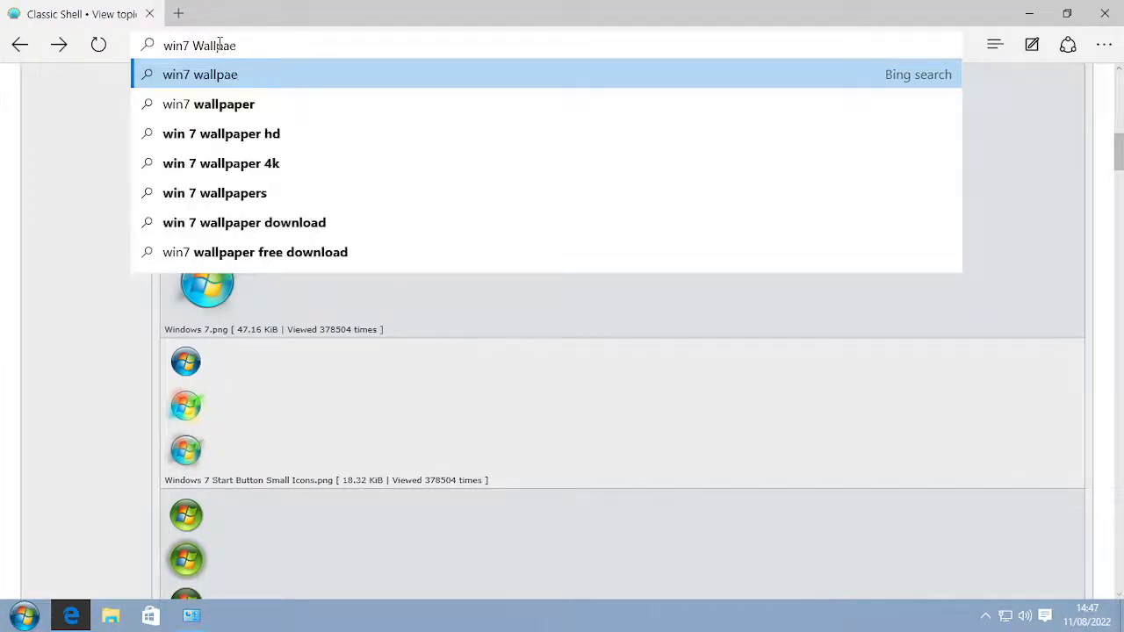
text(per)
key(Return)
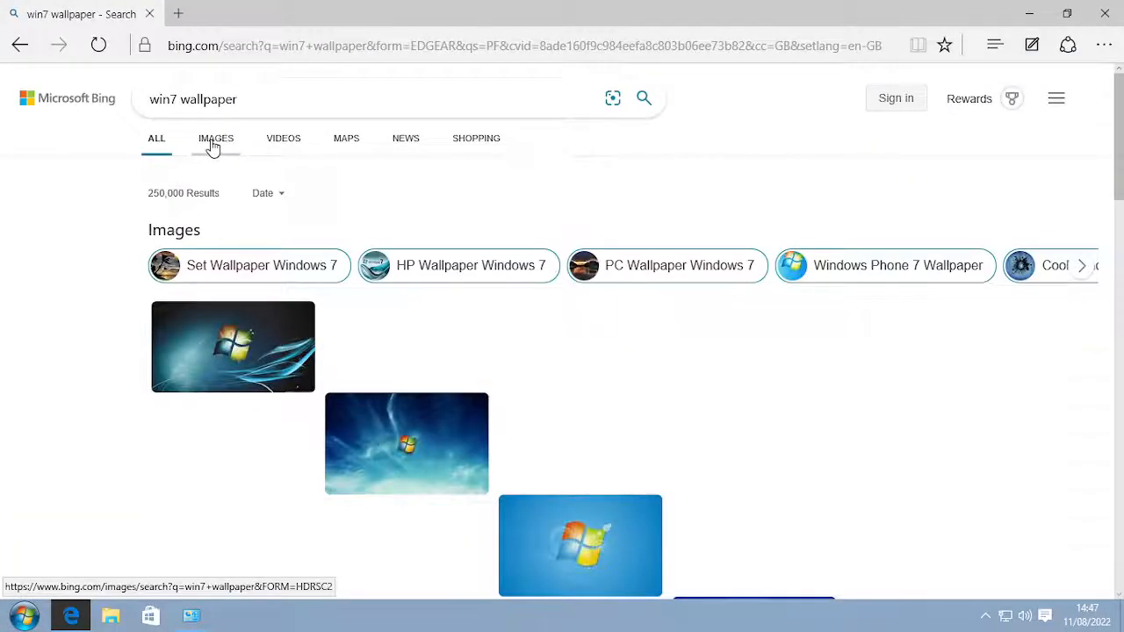
click(213, 148)
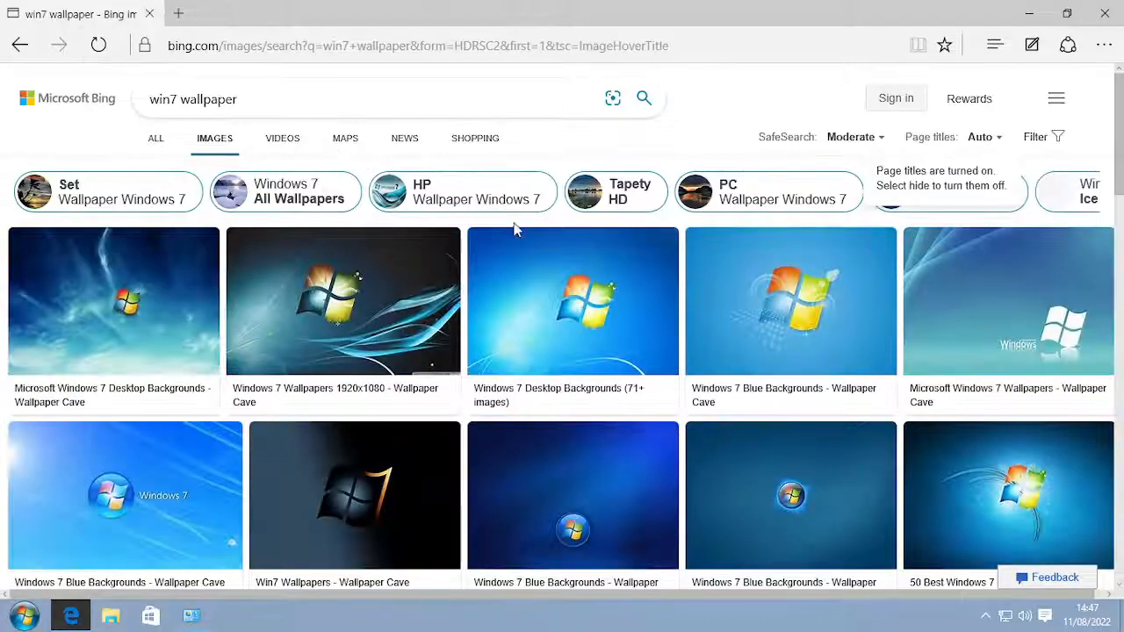
- Start saving the Windows 7 Desktop Backgrounds (71+ images) picture and create a Wallpapers folder inside Win10towin7
scroll(629, 331, down, 2)
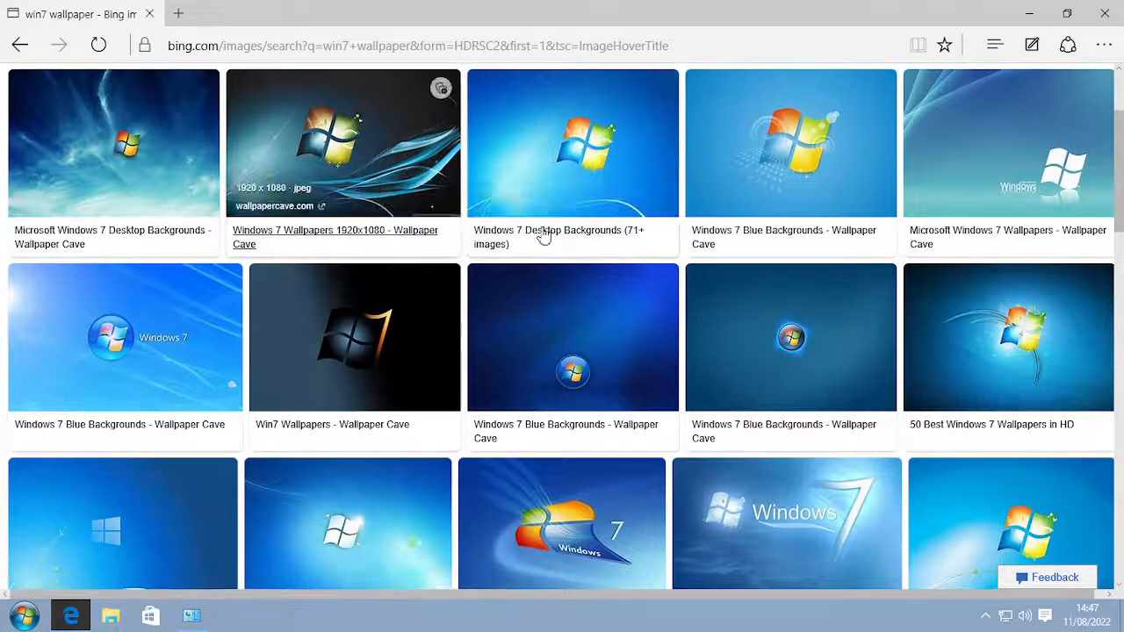
click(572, 165)
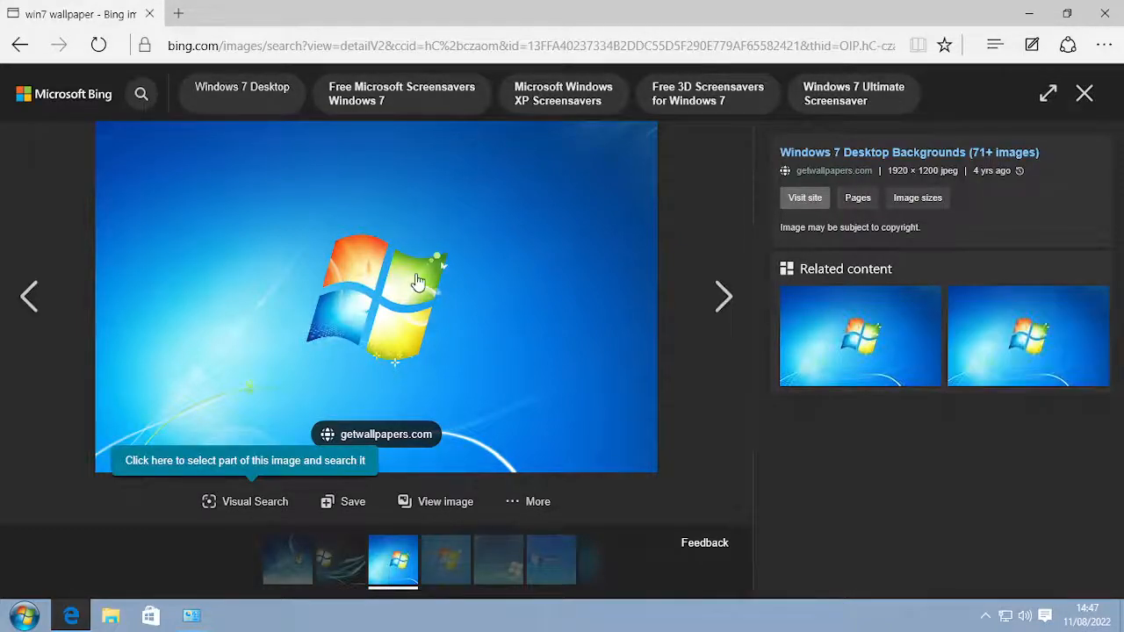
right_click(412, 277)
click(468, 289)
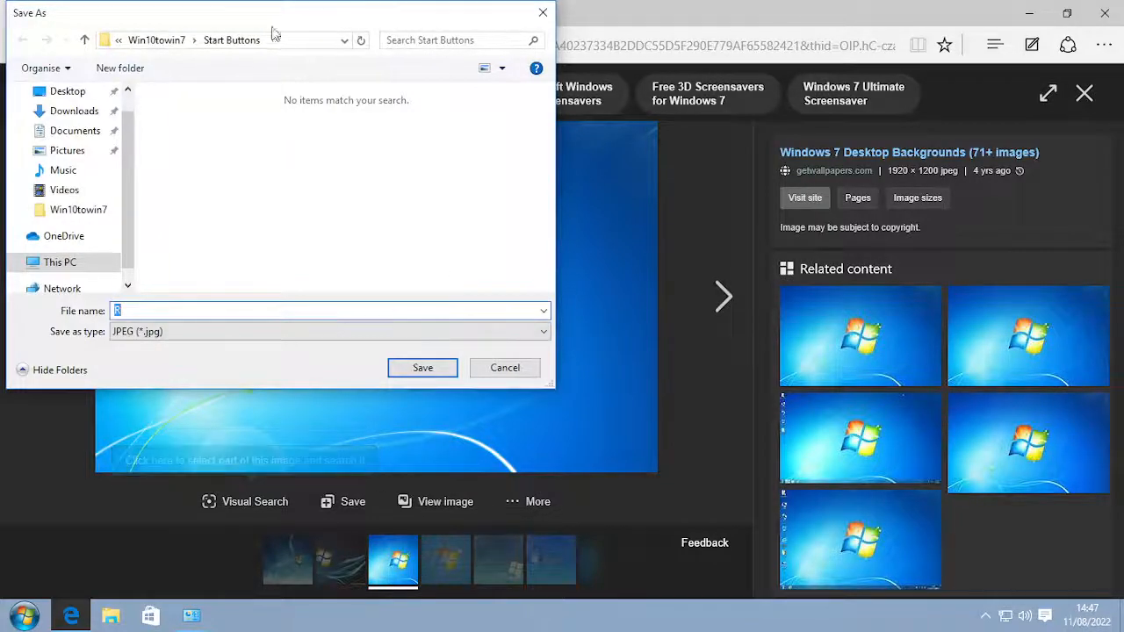
click(156, 41)
right_click(220, 213)
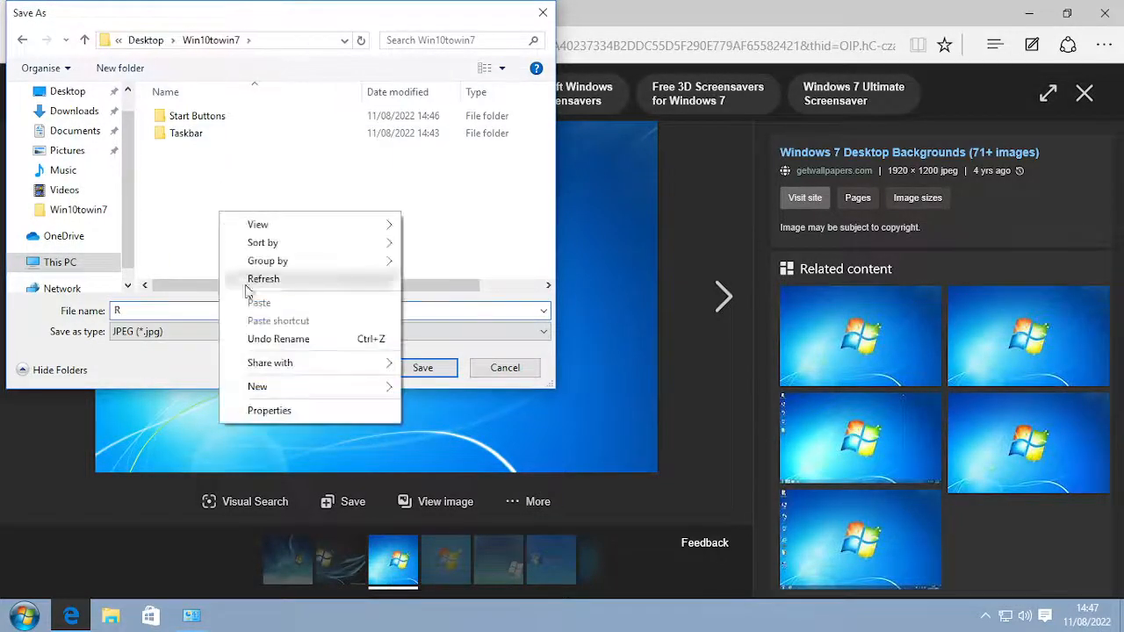
mouse_move(284, 387)
click(435, 386)
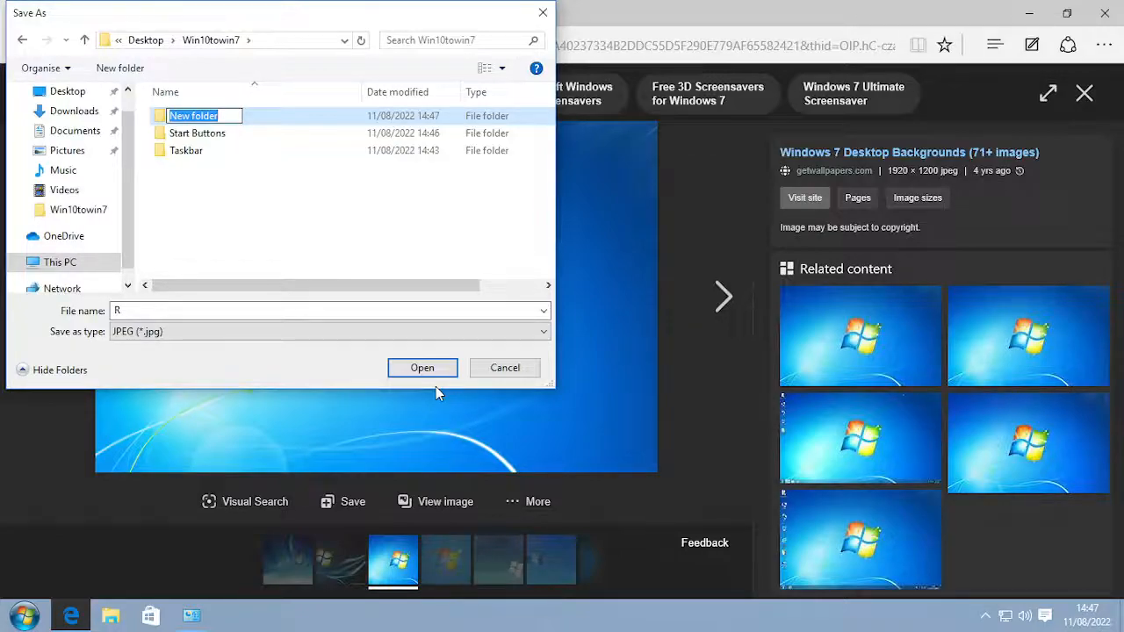
key(BackSpace)
text(Wallpapers)
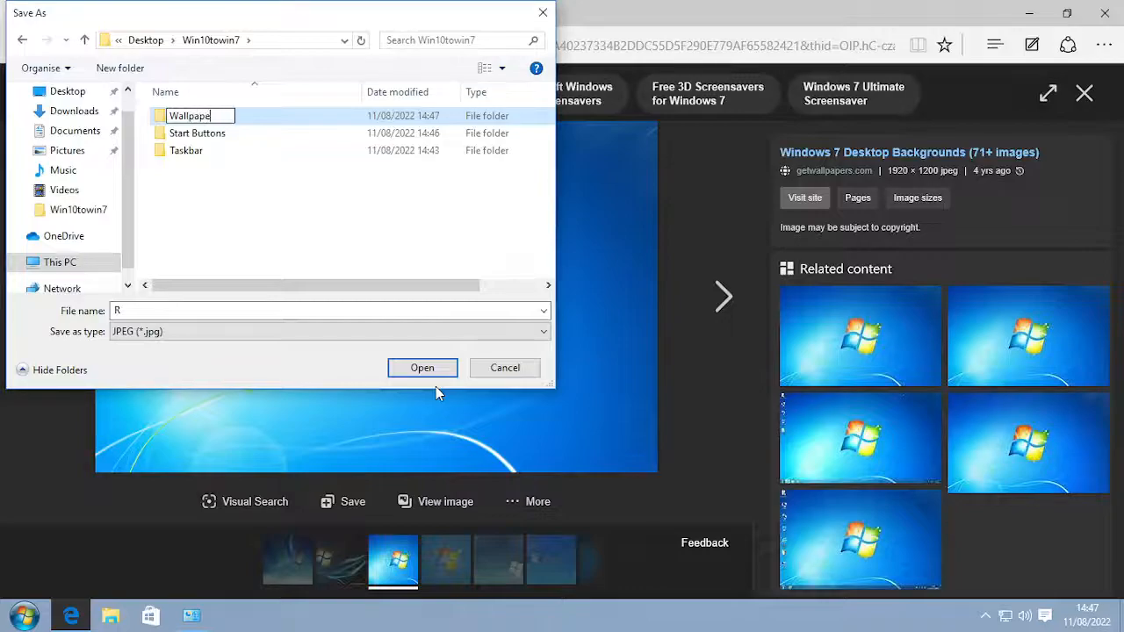
key(Return)
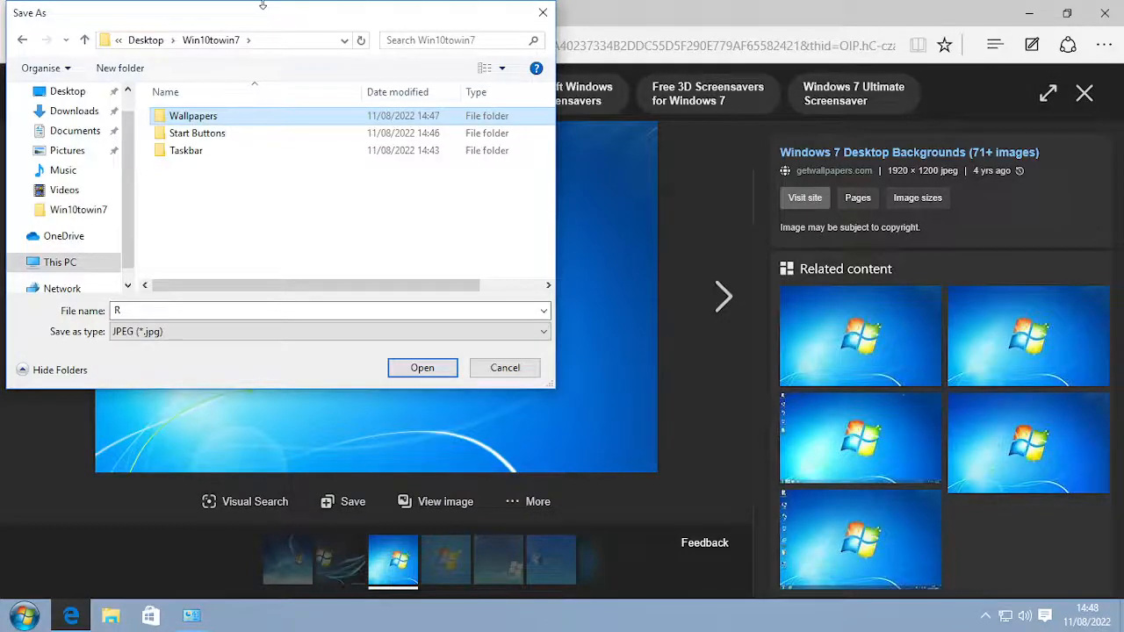
- Save the wallpaper picture as Default in JPEG format in the new Wallpapers folder
double_click(309, 122)
right_click(264, 176)
click(193, 296)
click(147, 307)
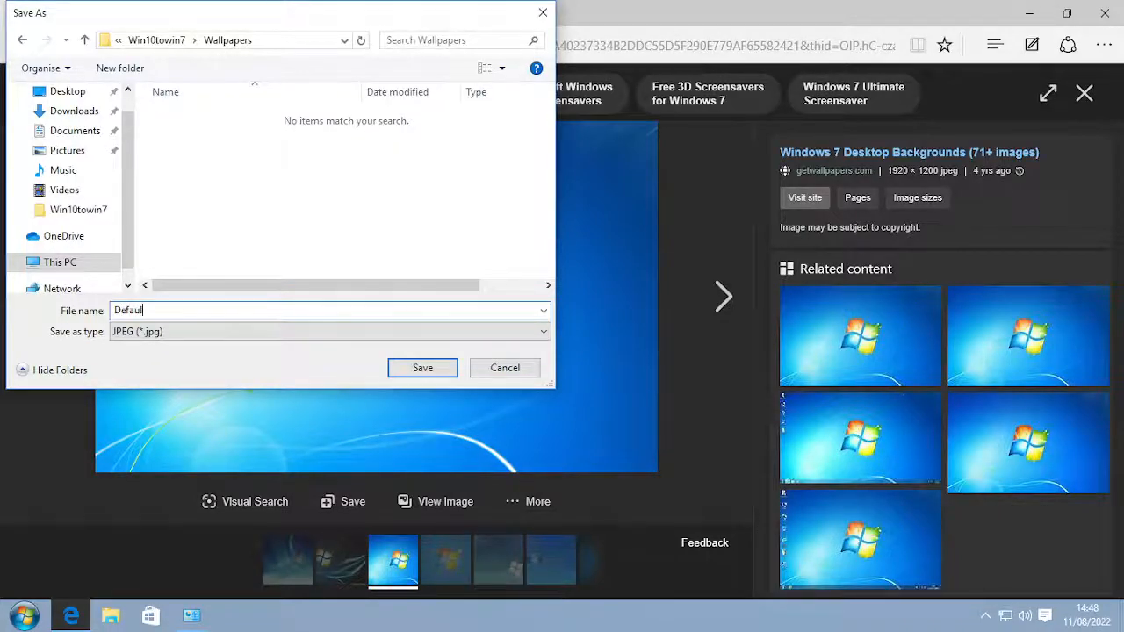
key(Return)
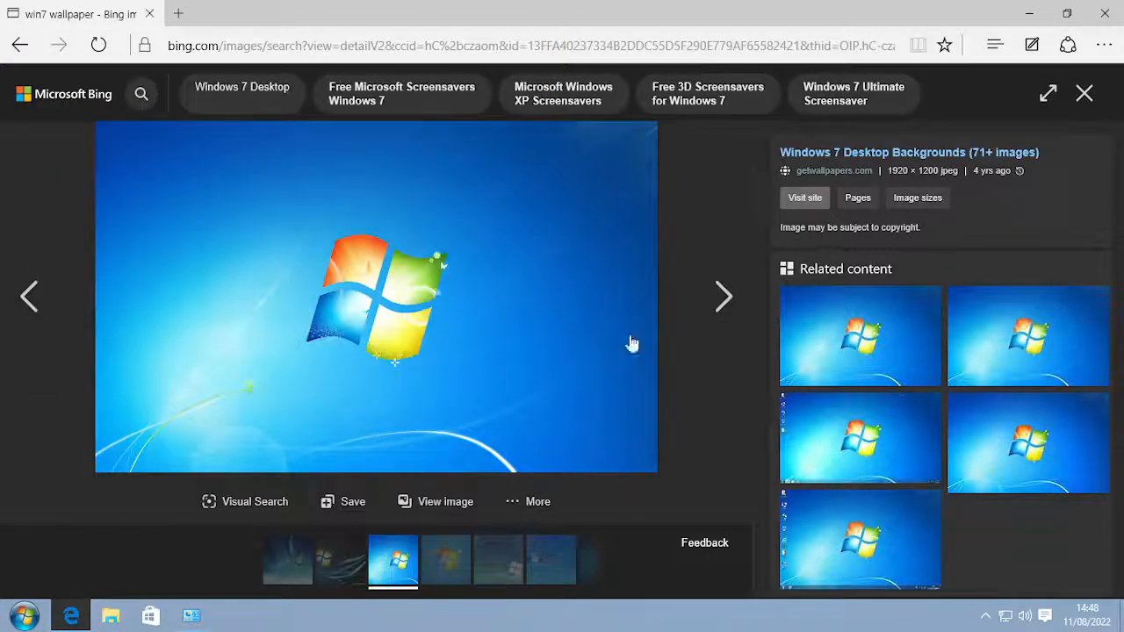
- Set the Default picture from Win10towin7\Wallpapers as the desktop background and close the folder window
click(1029, 13)
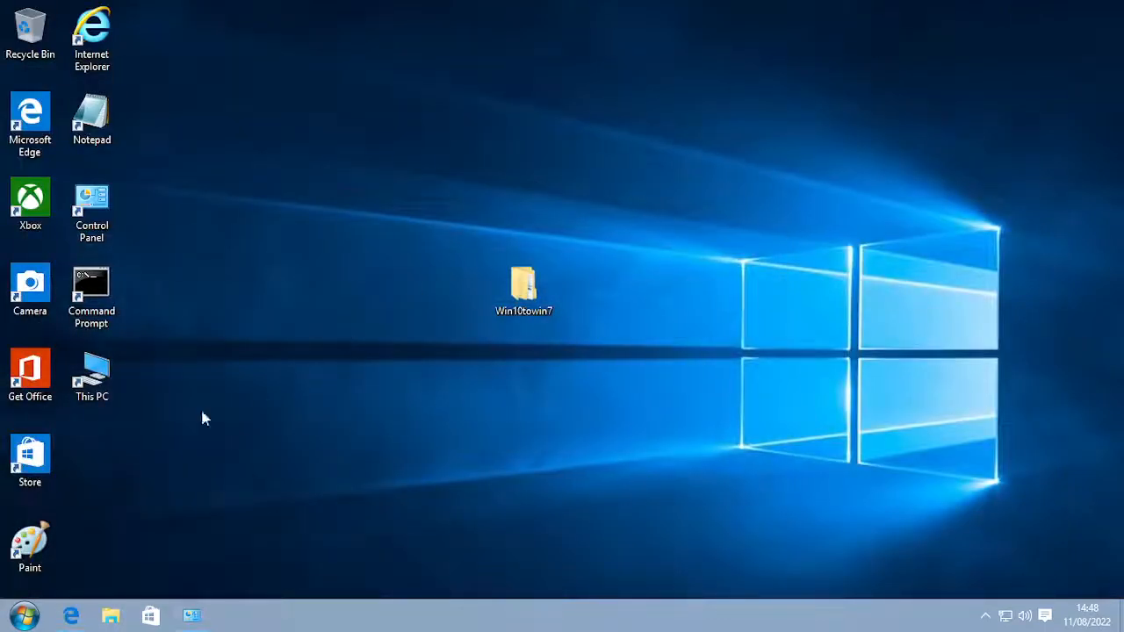
double_click(529, 283)
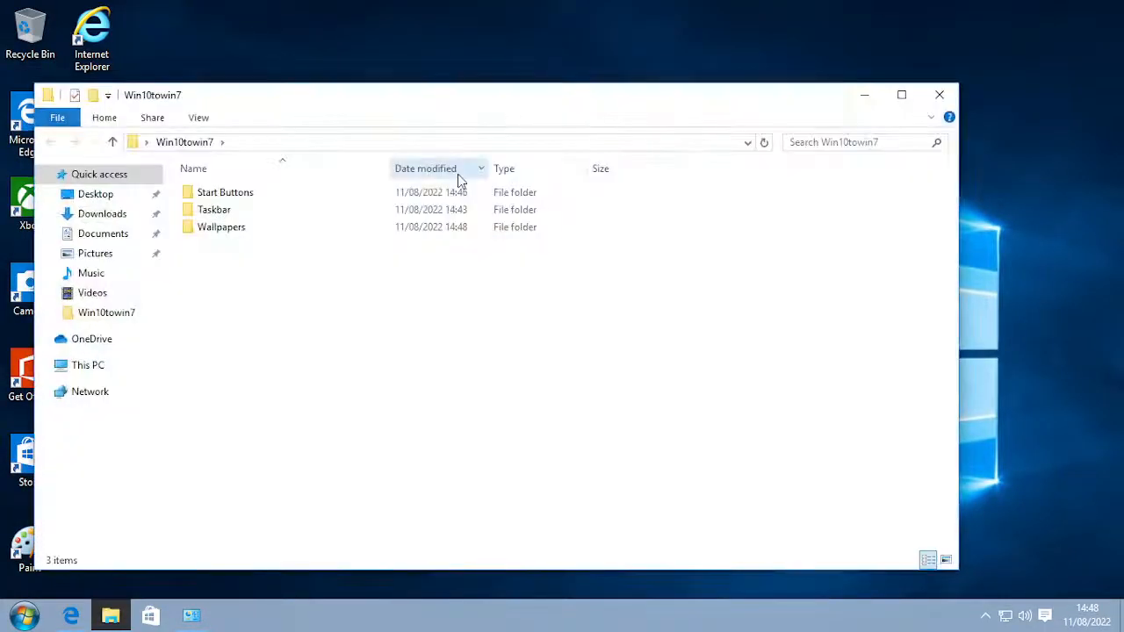
click(362, 197)
double_click(255, 231)
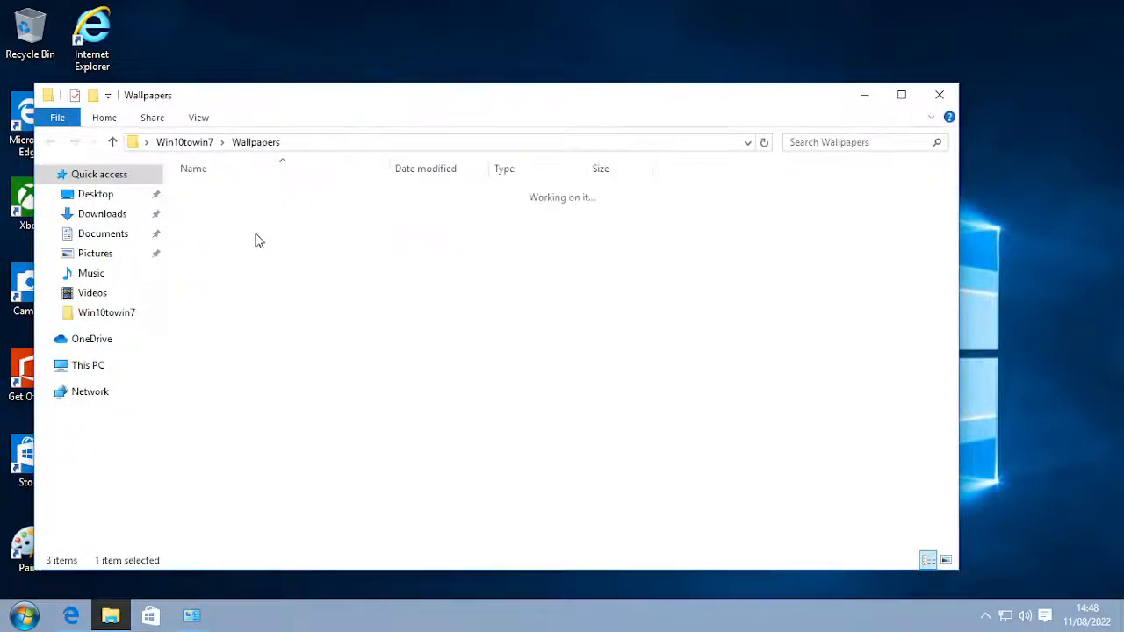
right_click(211, 214)
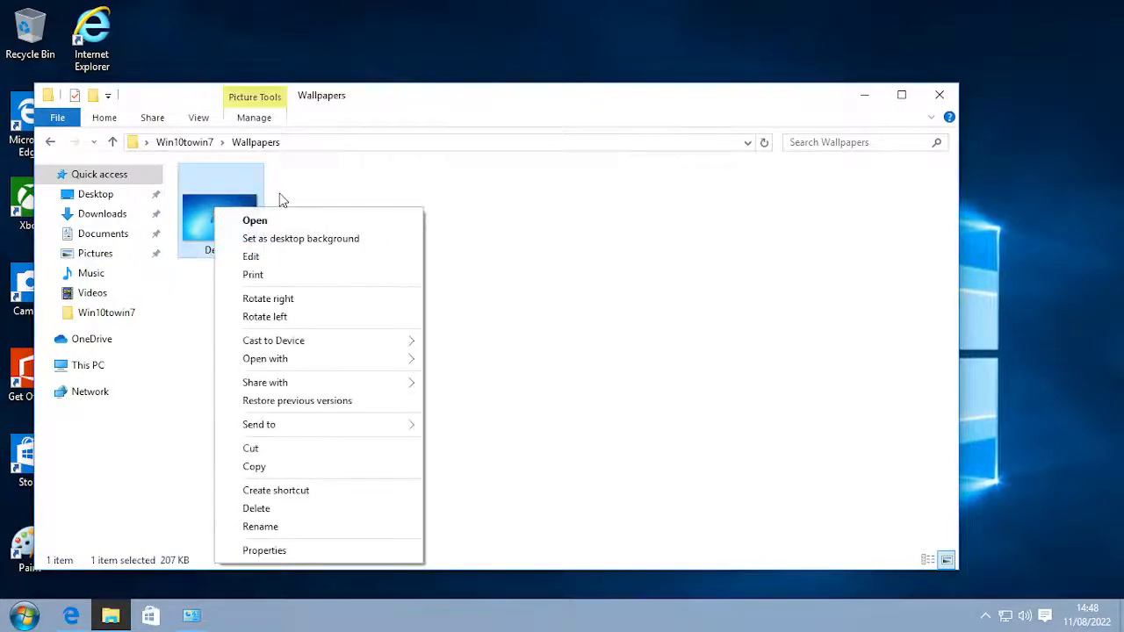
click(285, 239)
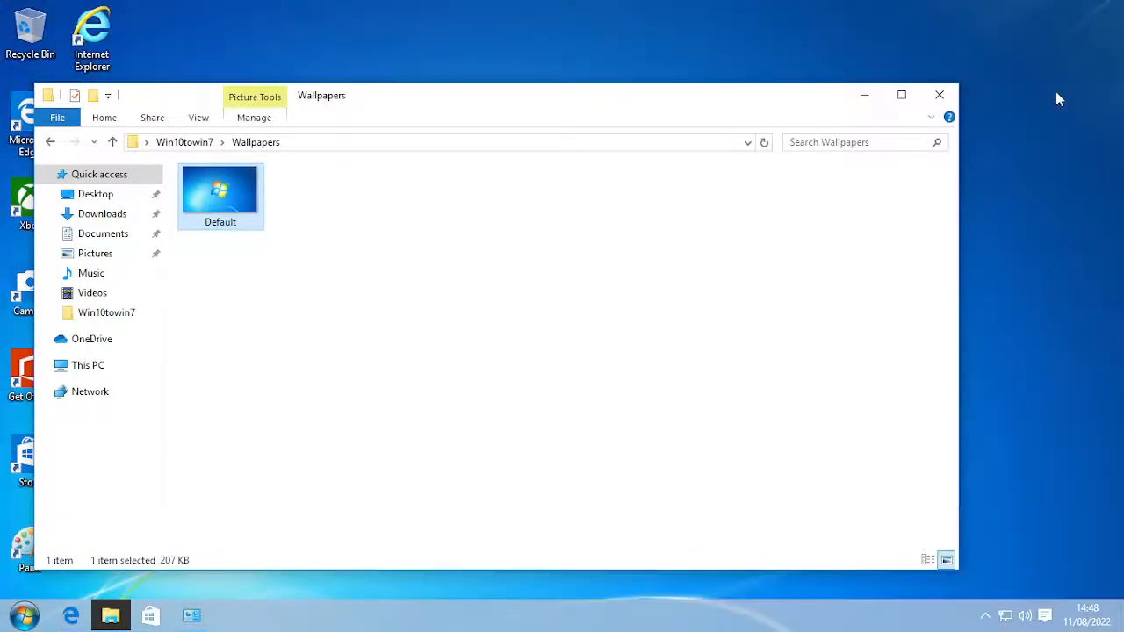
click(939, 94)
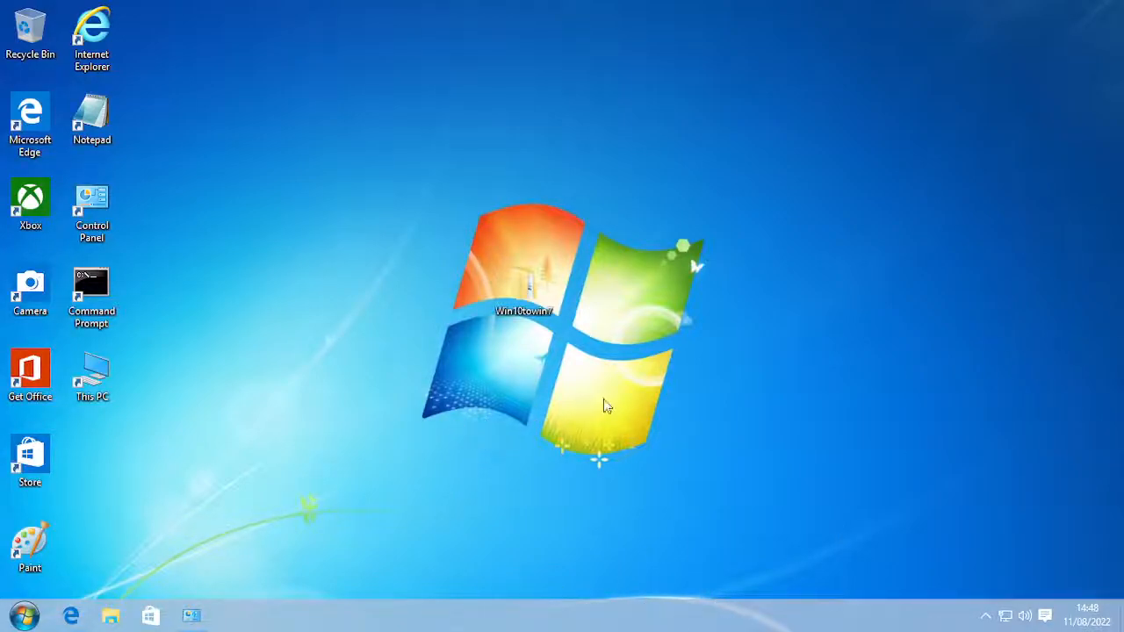
right_click(493, 339)
click(585, 301)
double_click(532, 301)
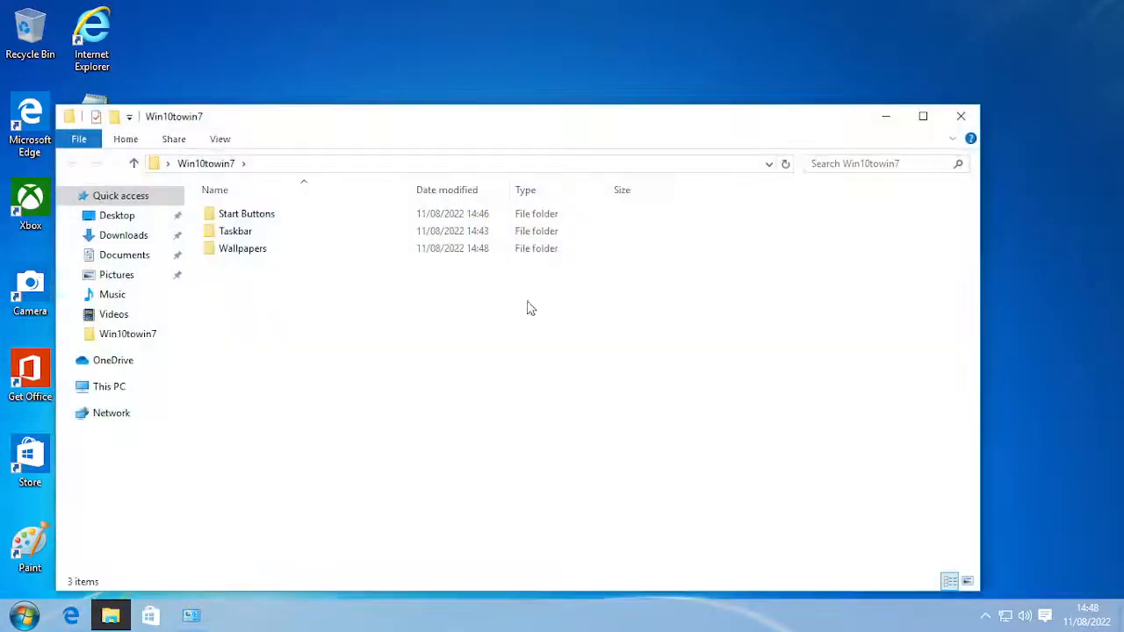
click(959, 117)
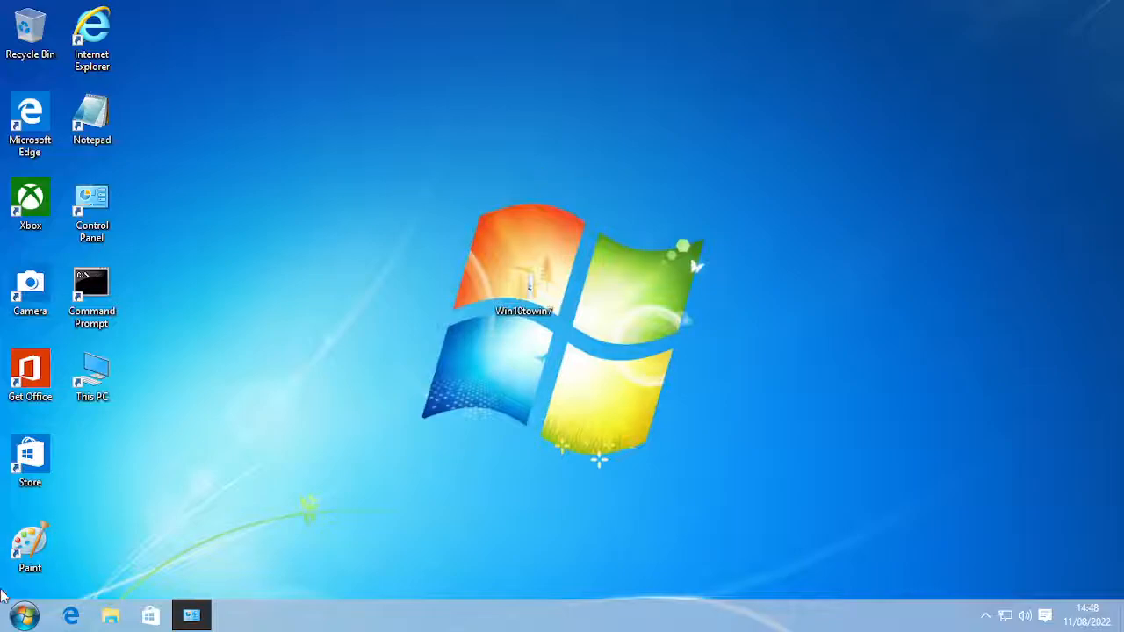
click(24, 614)
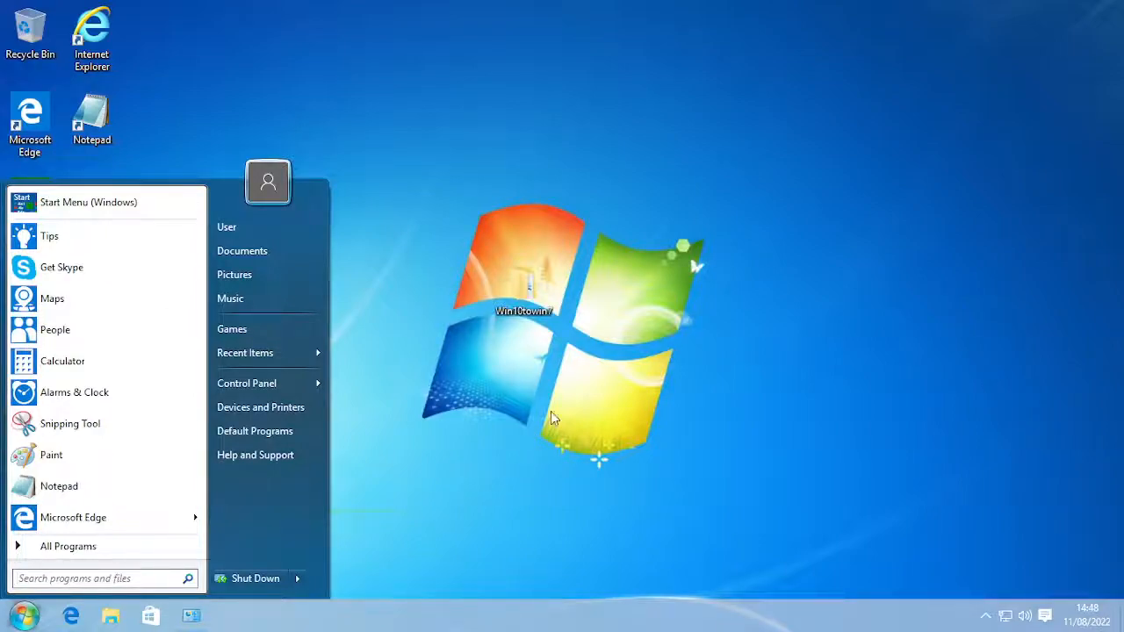
click(633, 301)
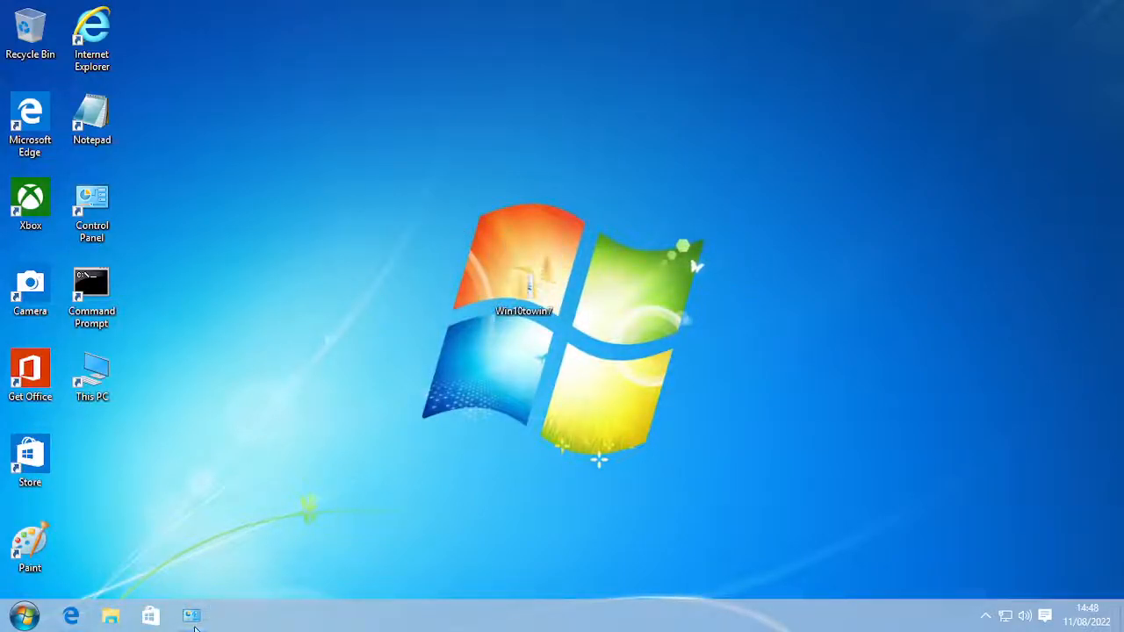
drag(783, 258, 708, 363)
click(24, 616)
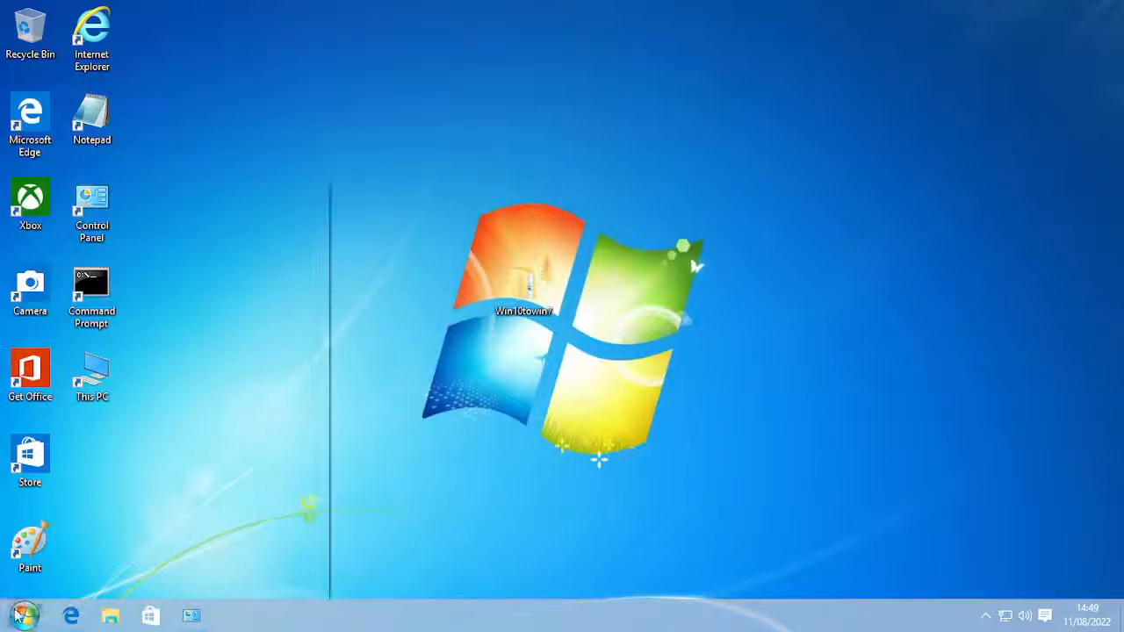
- Switch back to Microsoft Edge and search Bing for uxtheme patcher
click(78, 616)
click(238, 49)
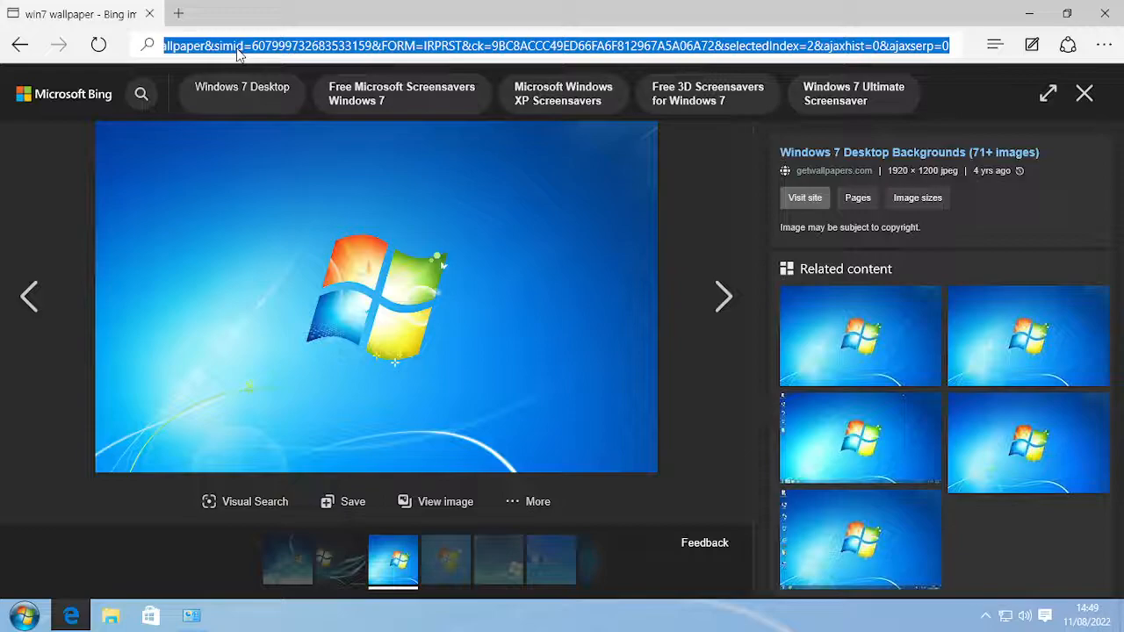
text(uxtheme)
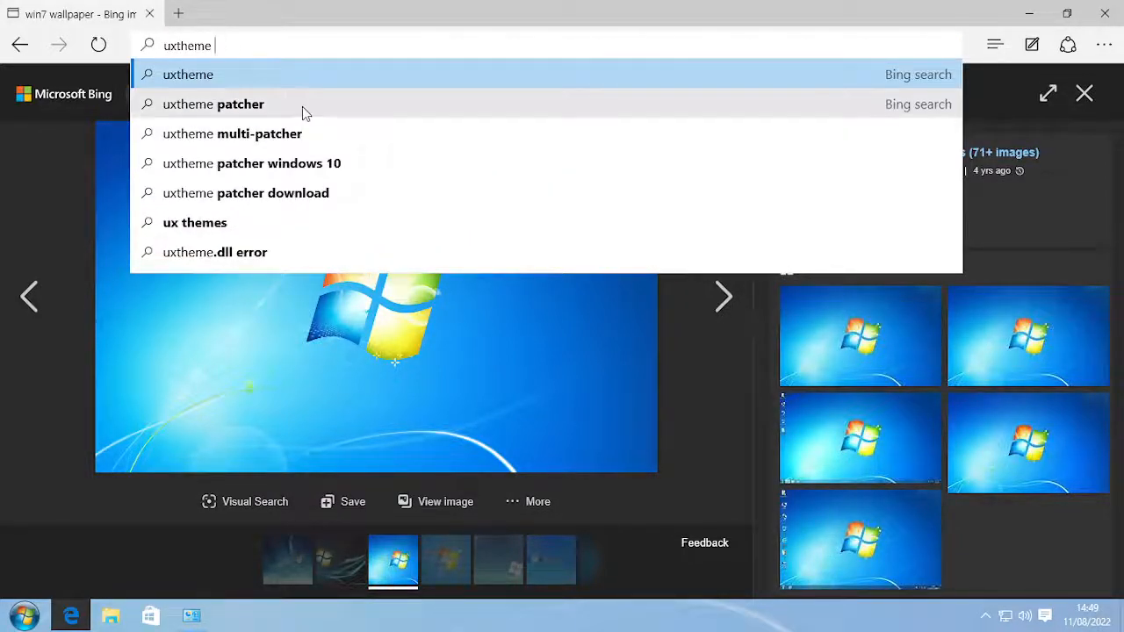
click(302, 106)
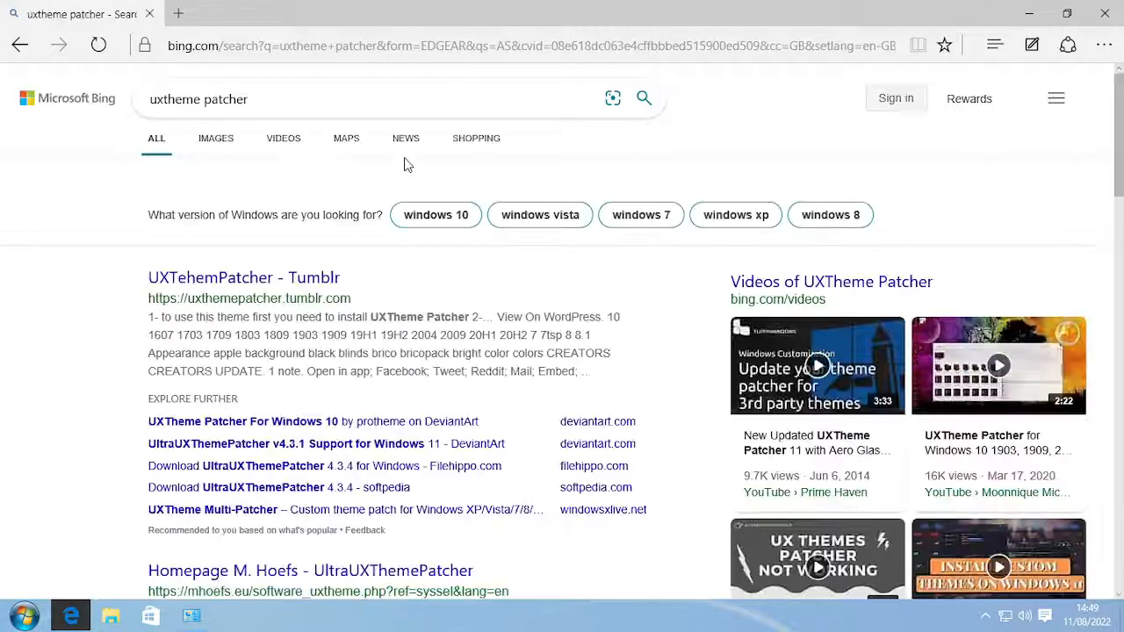
- Open the Softpedia download page for UXTheme Multi-Patcher 15.0 from the search results
scroll(368, 274, down, 2)
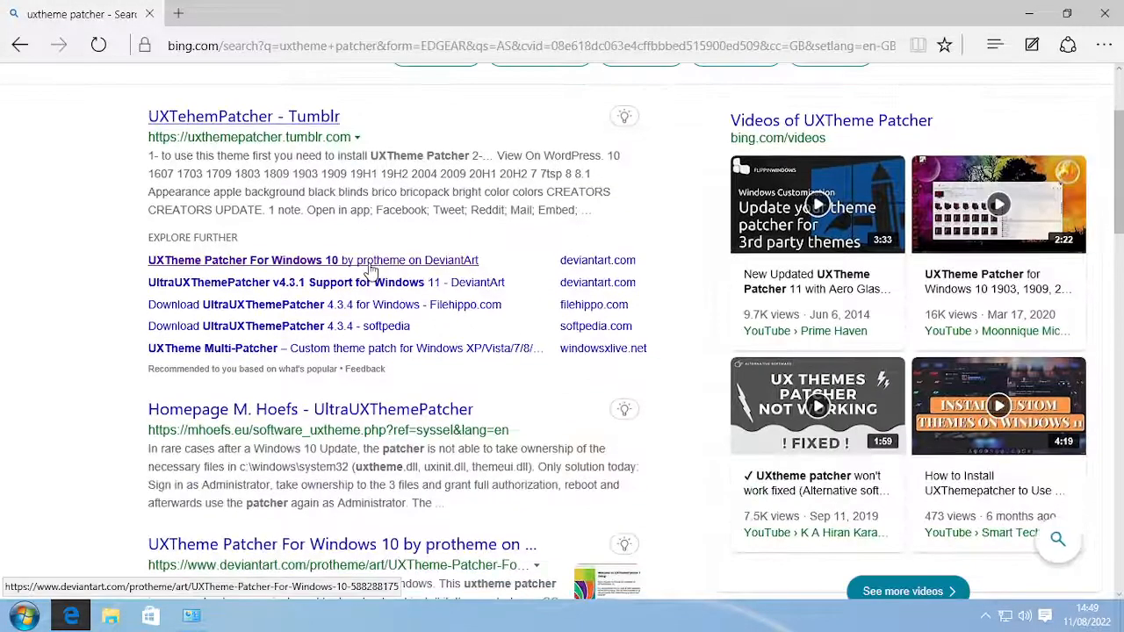
scroll(372, 272, down, 1)
scroll(377, 265, down, 2)
scroll(379, 263, down, 2)
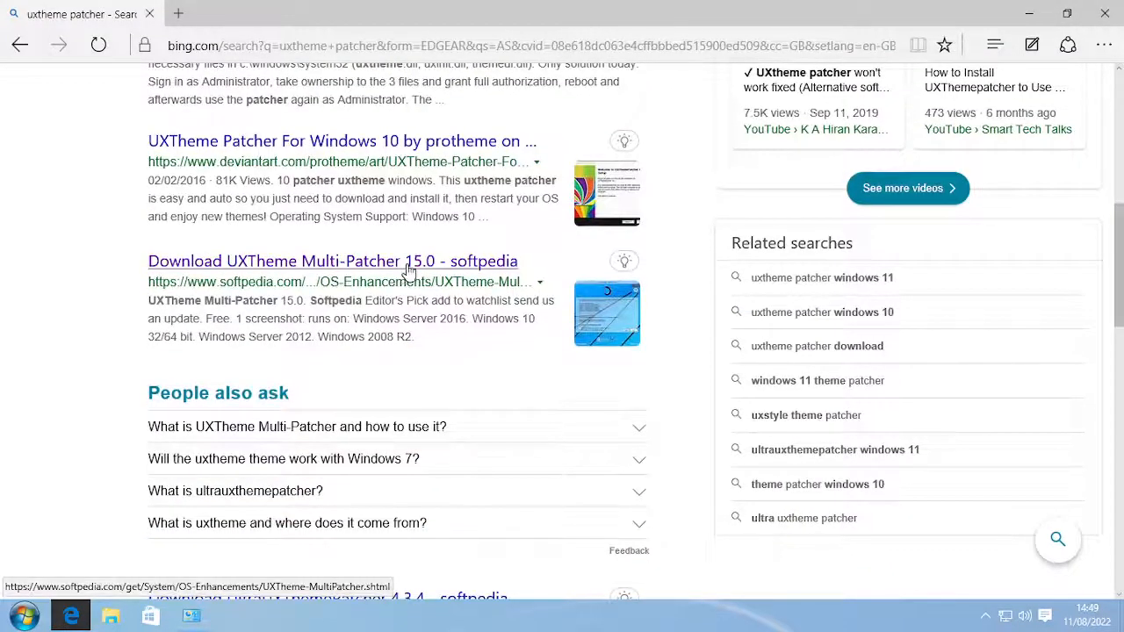
click(408, 263)
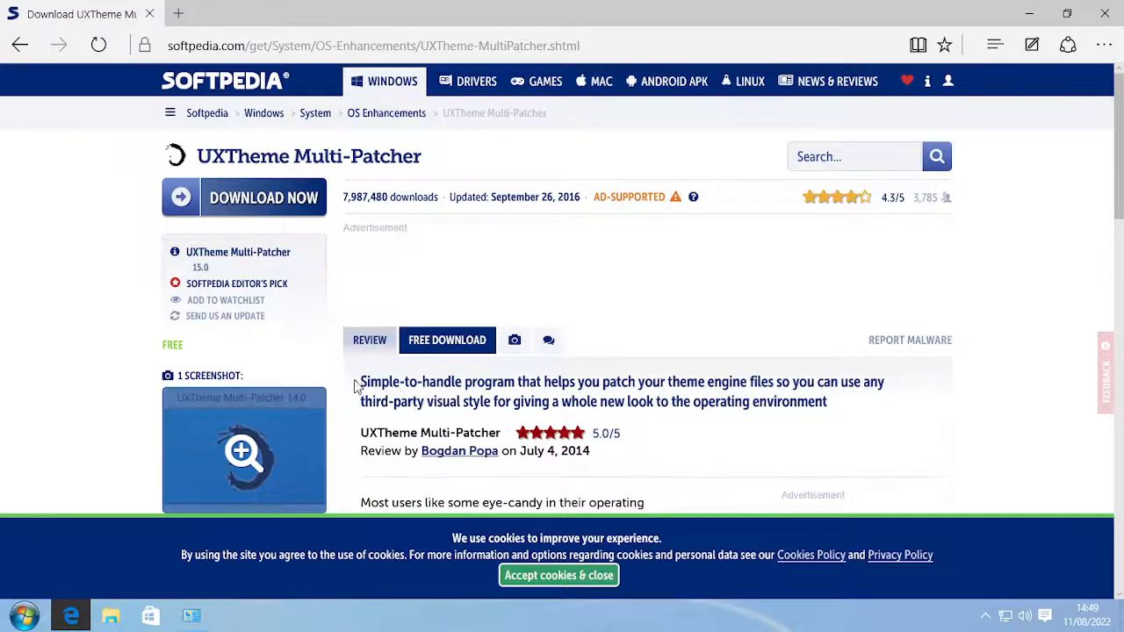
- Open the Windows 7 Themes page from the free top alternatives to UXTheme Multi-Patcher
scroll(420, 367, down, 15)
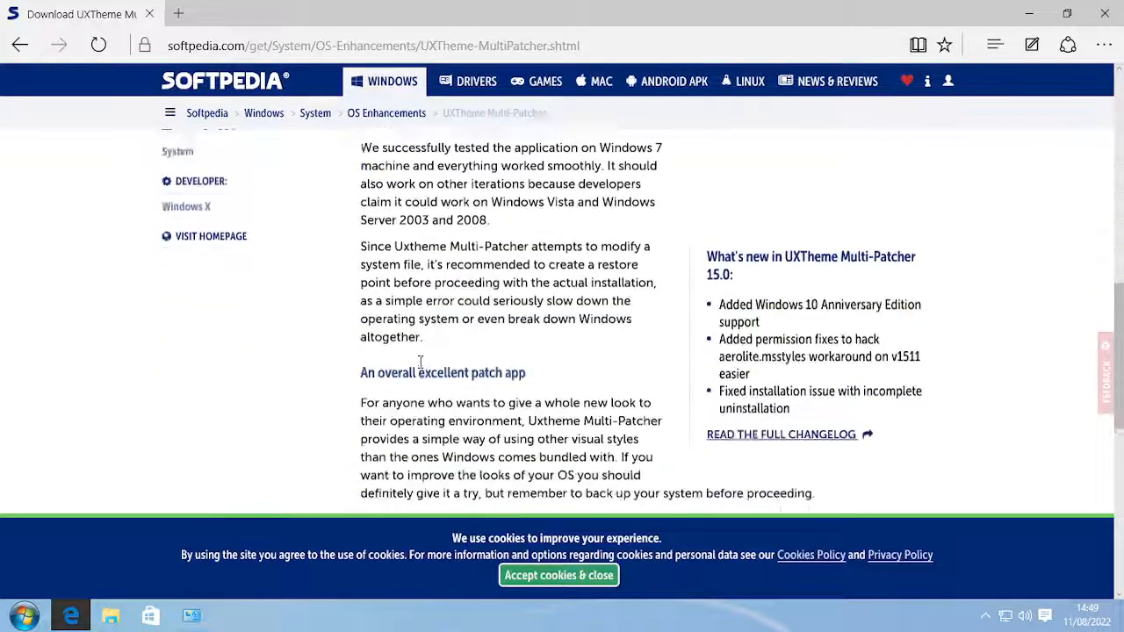
scroll(419, 369, down, 5)
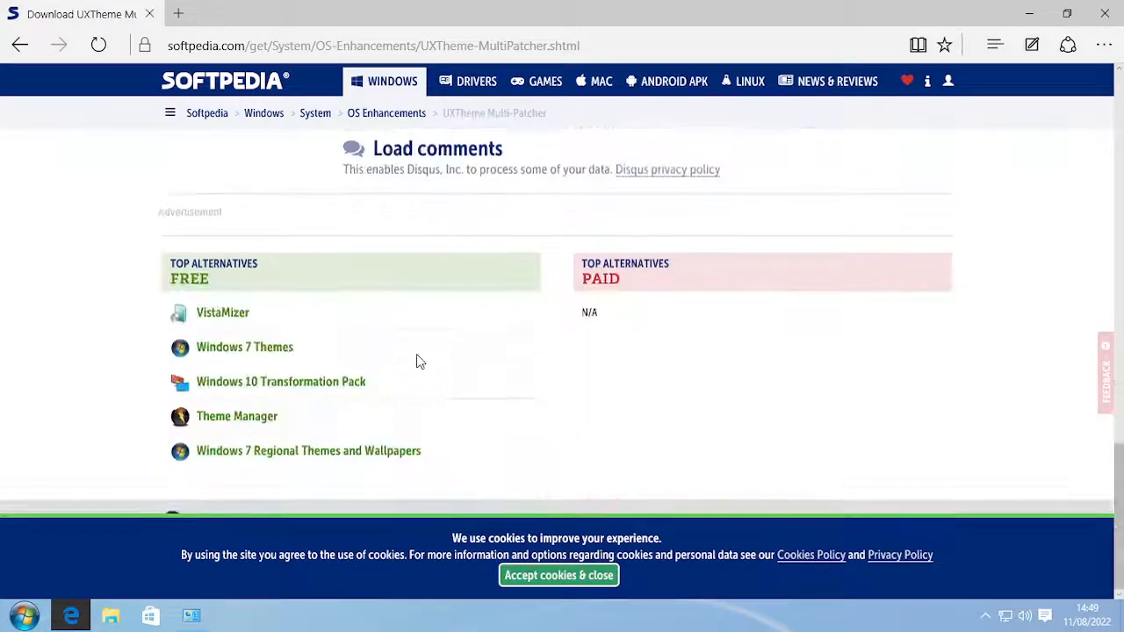
click(275, 354)
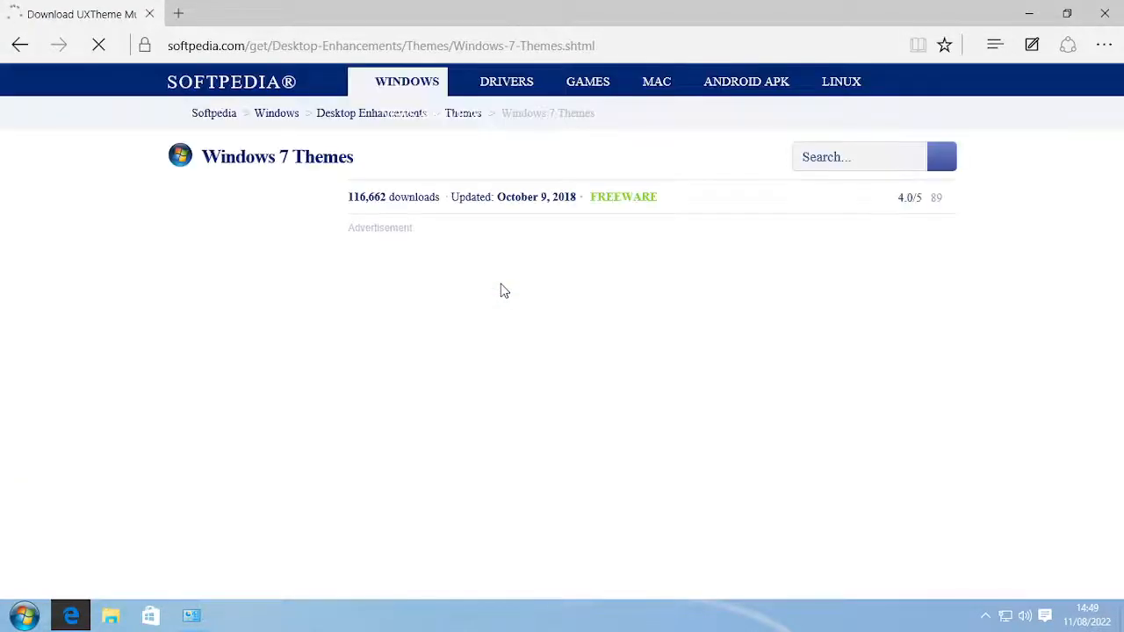
- Review the Windows 7 Themes description and free alternatives, and open the free download locations
scroll(527, 321, down, 1)
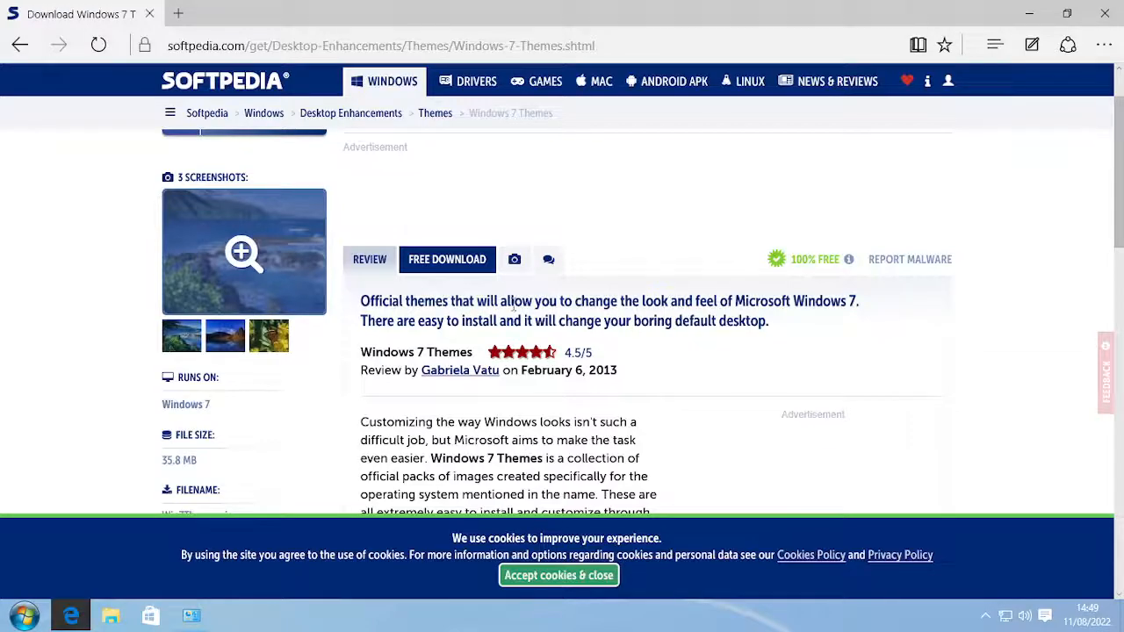
scroll(576, 318, down, 10)
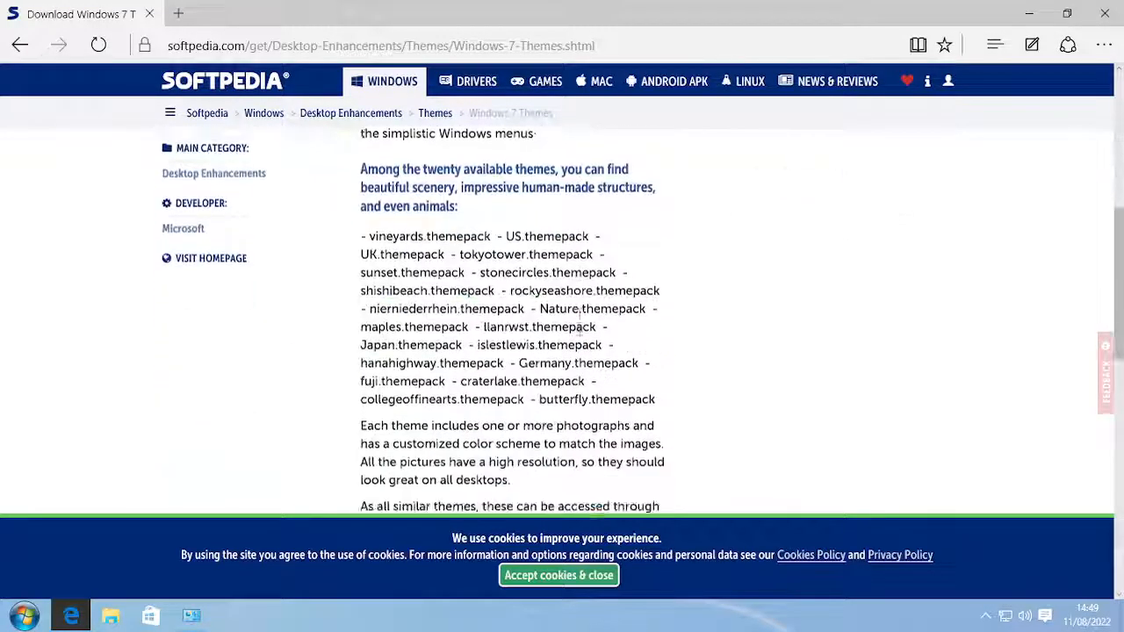
scroll(597, 317, down, 3)
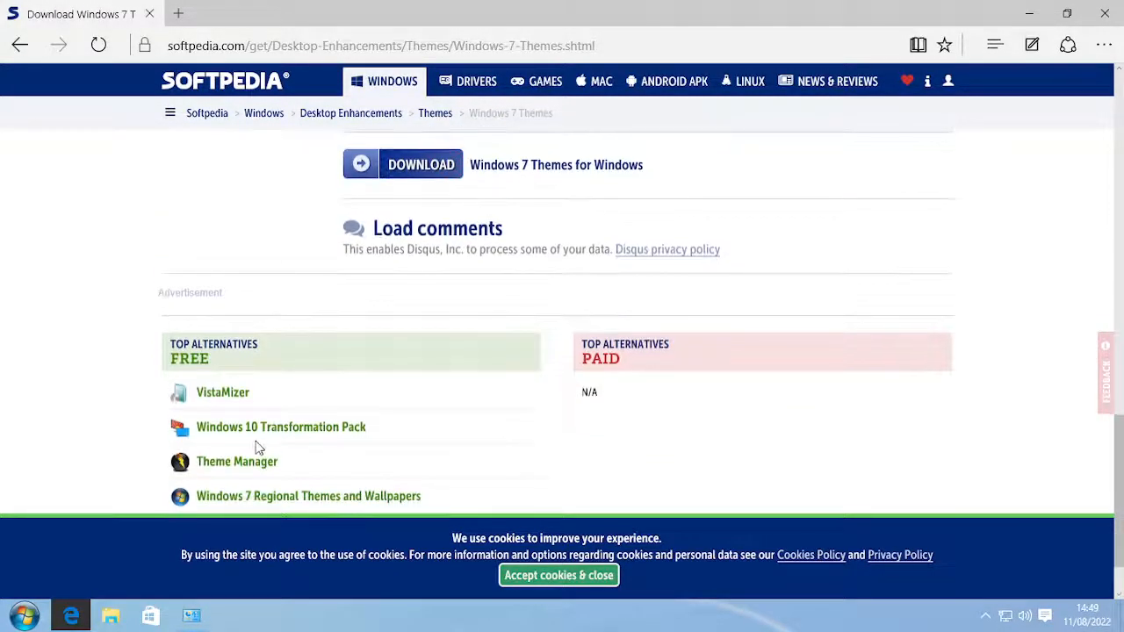
scroll(263, 398, down, 1)
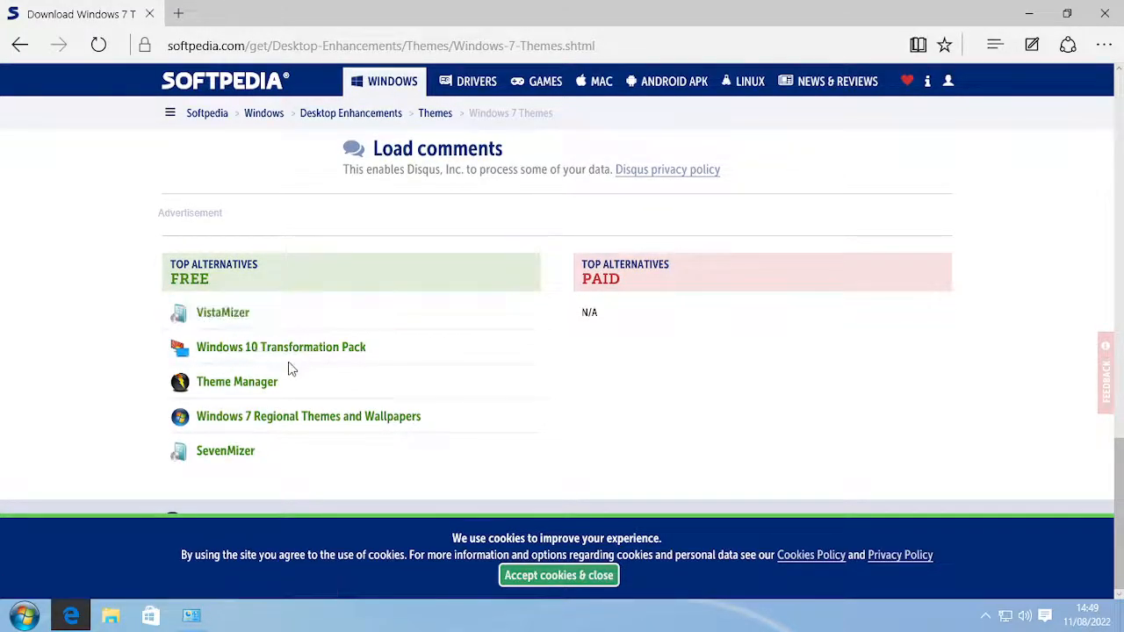
scroll(236, 474, up, 1)
scroll(236, 474, up, 15)
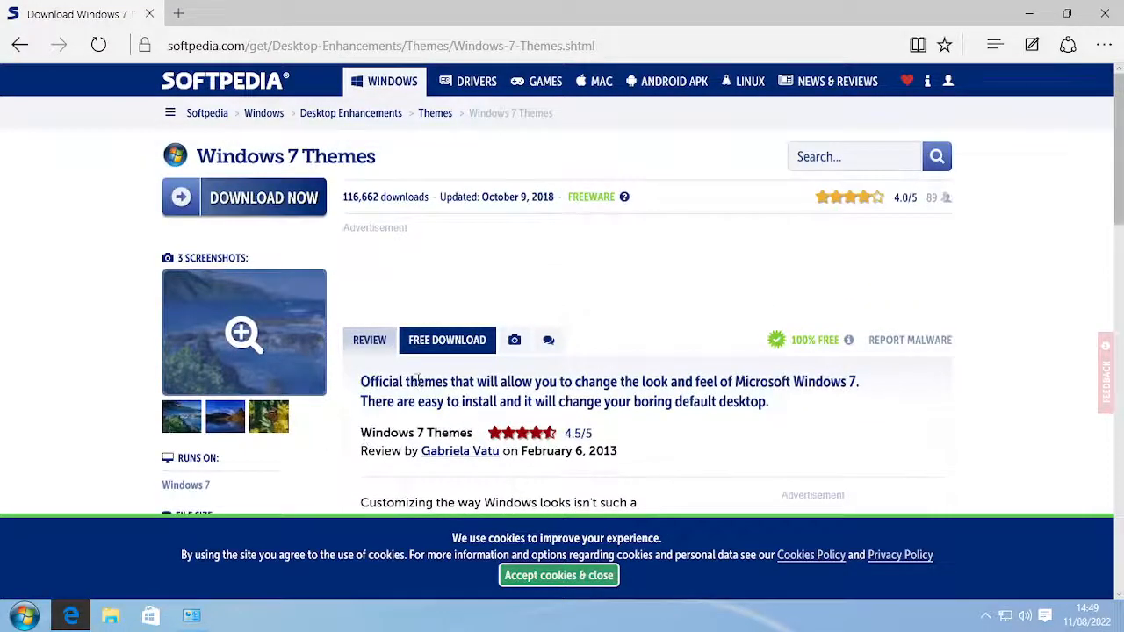
click(442, 344)
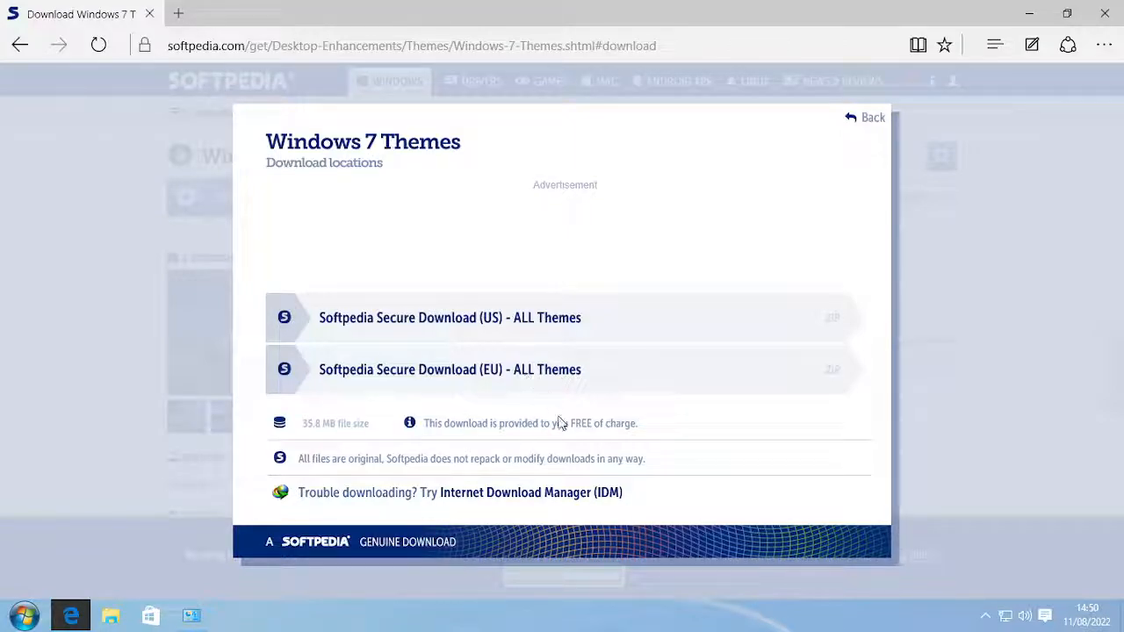
- Download Internet Download Manager (IDM), run idman641.exe, and allow the installer to make changes to the PC
click(565, 492)
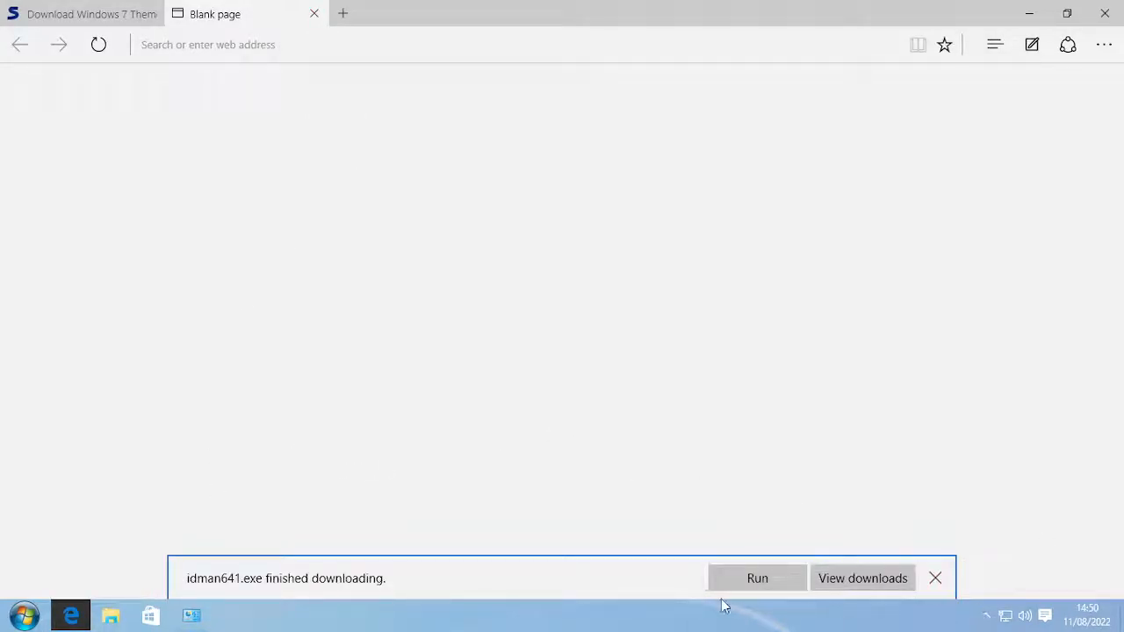
click(758, 583)
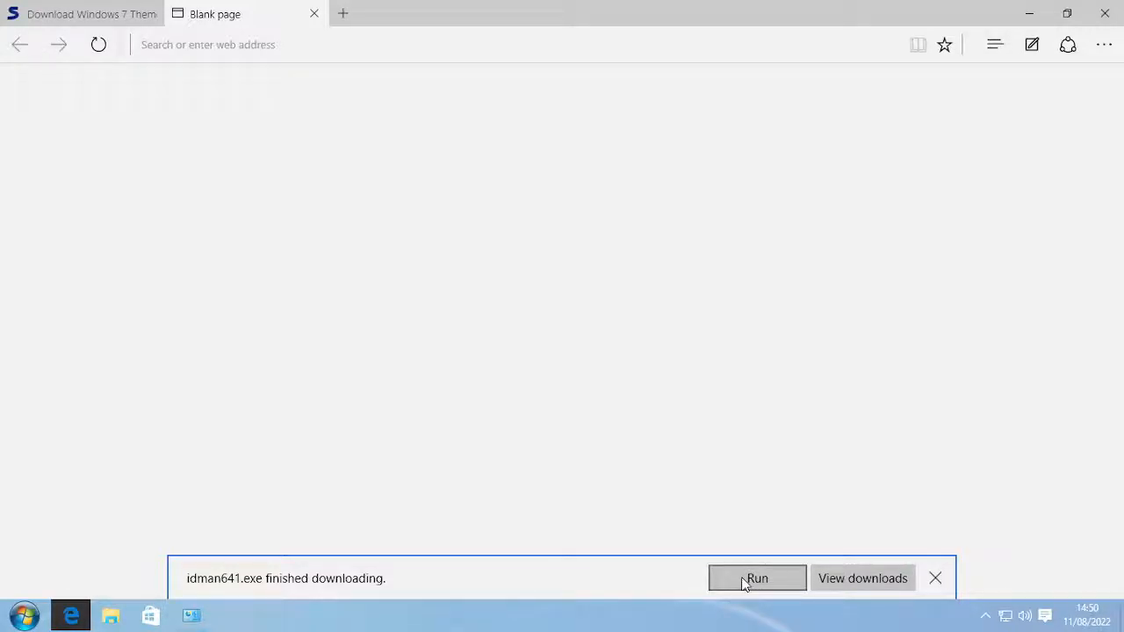
click(773, 585)
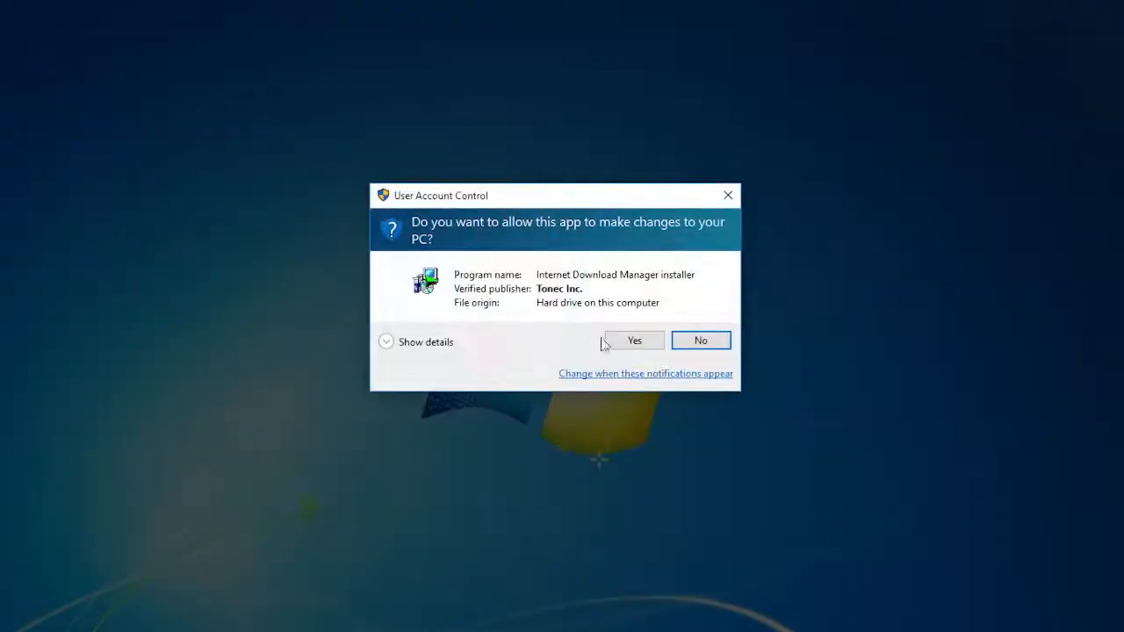
click(621, 340)
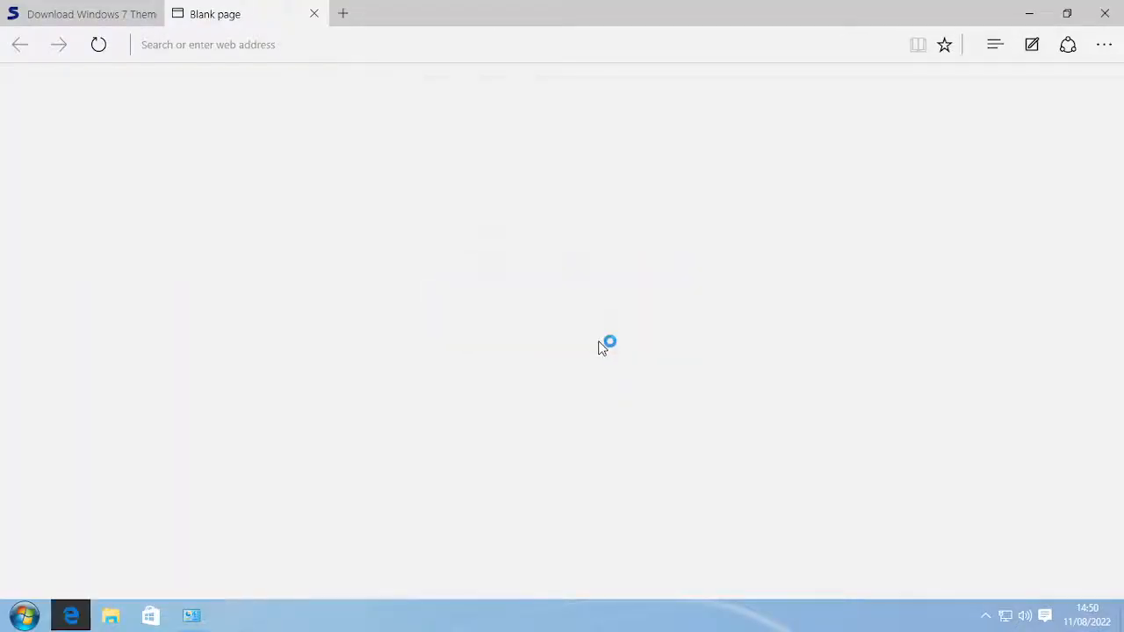
- Minimize the browser and install Internet Download Manager, accepting the license terms and finishing the wizard
click(1031, 10)
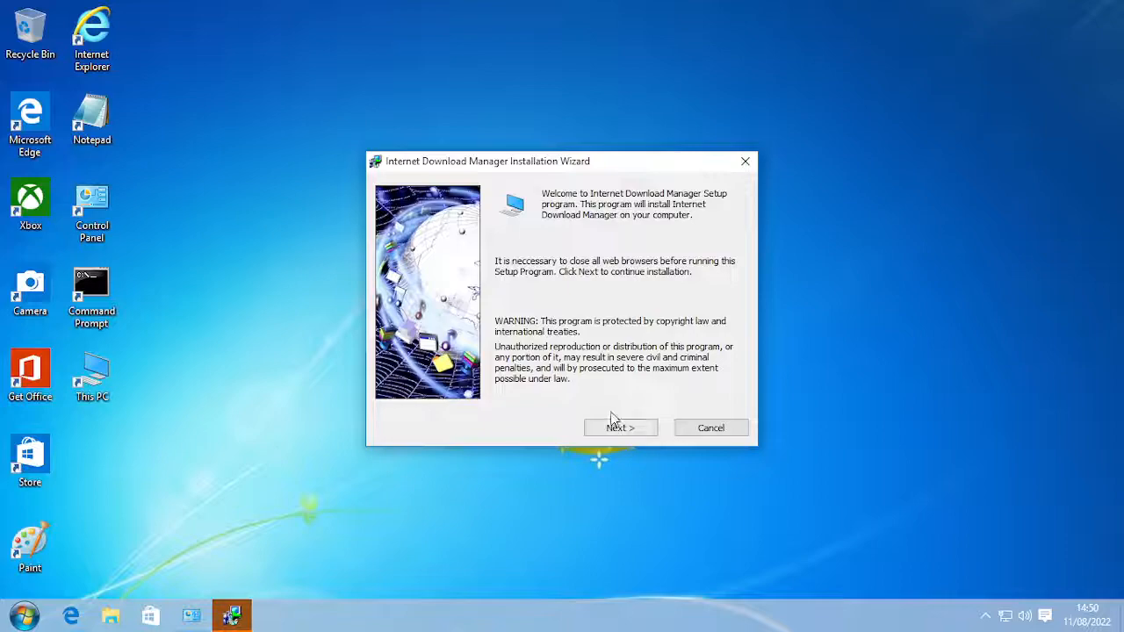
click(625, 428)
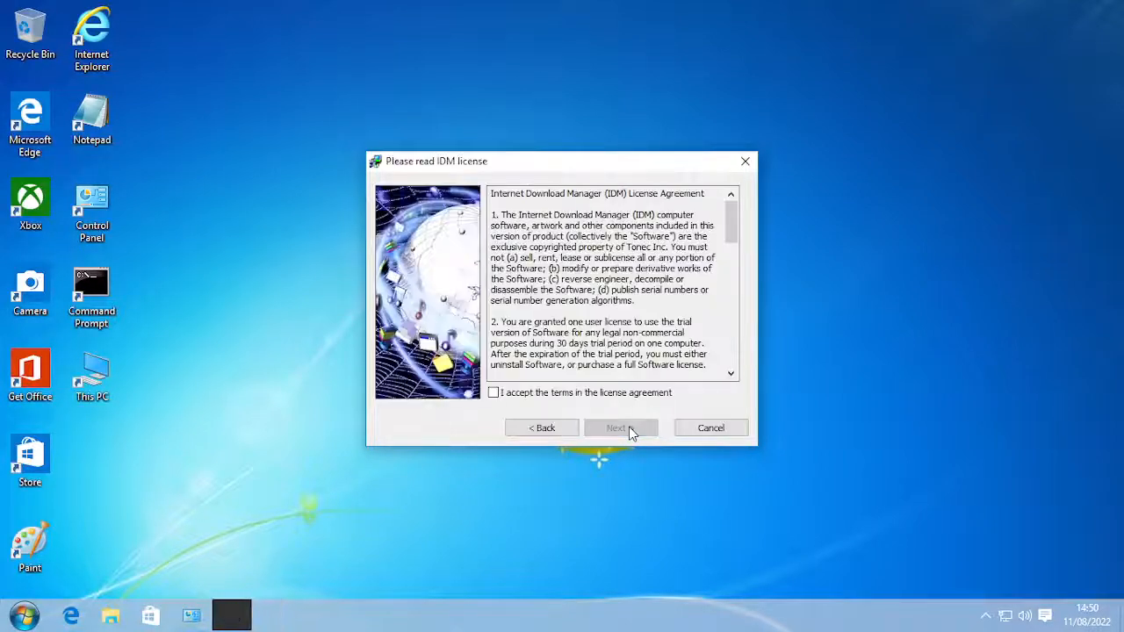
click(551, 396)
click(617, 430)
click(617, 431)
click(616, 426)
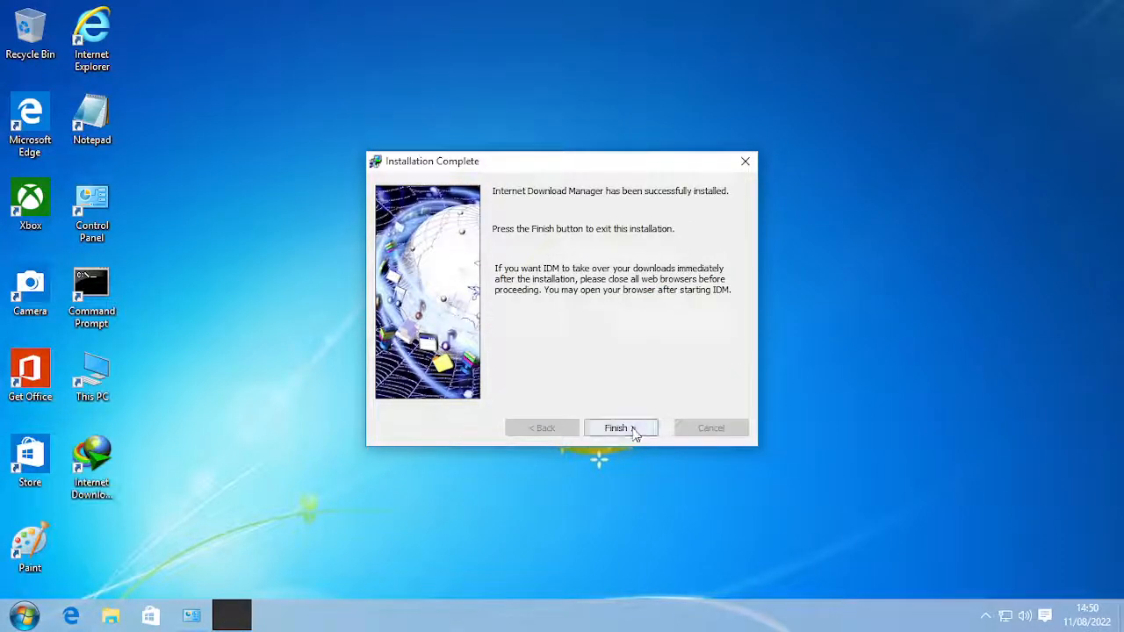
click(617, 428)
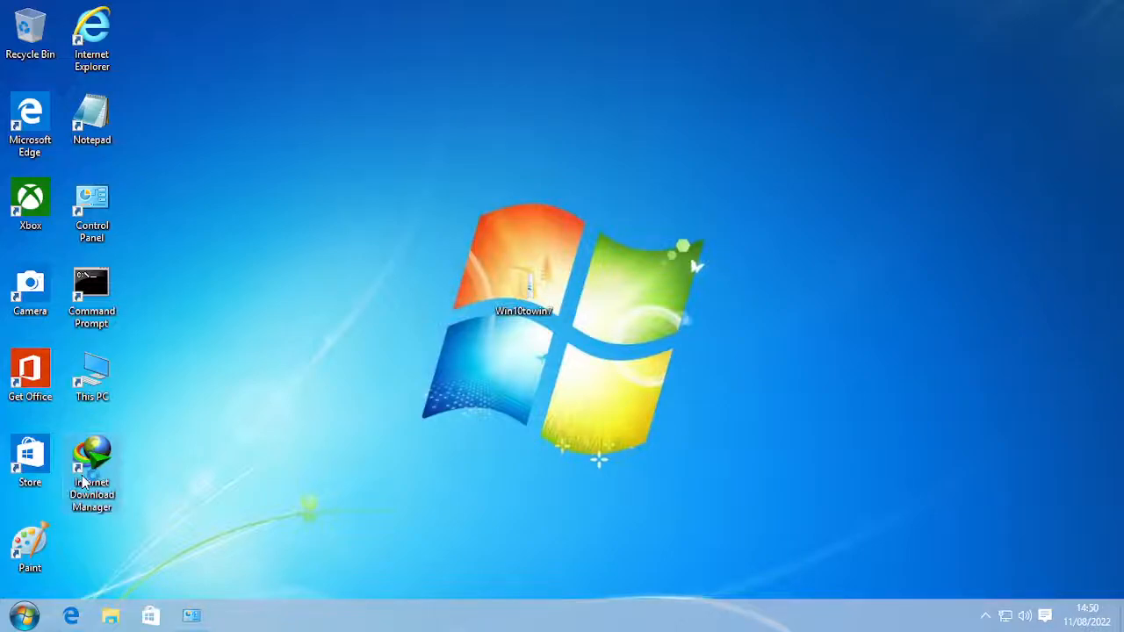
drag(174, 404, 202, 476)
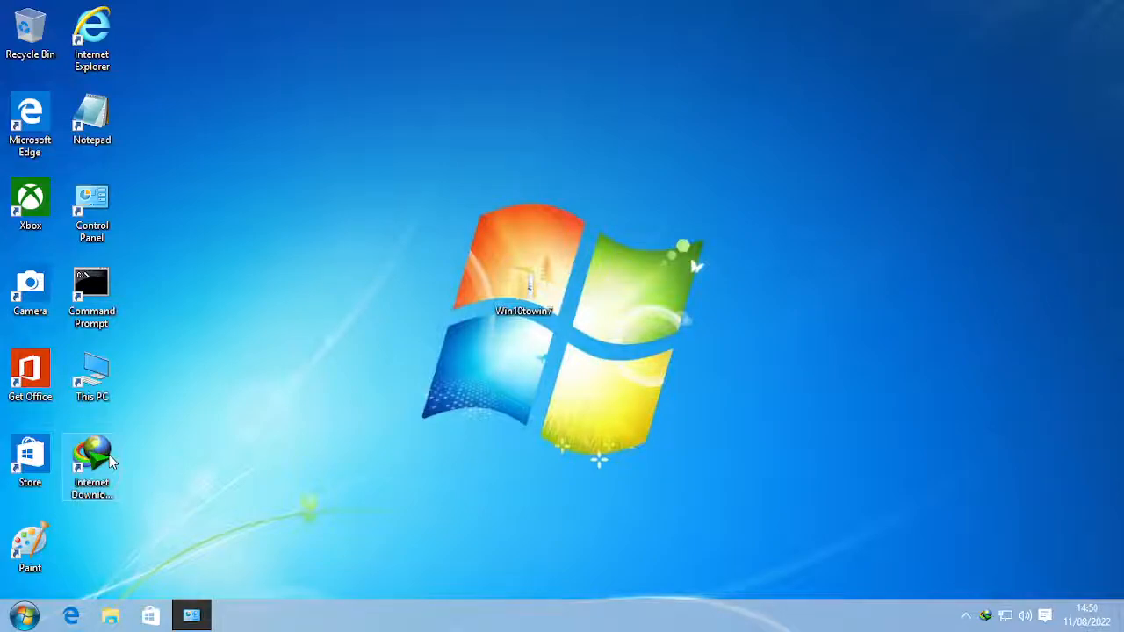
- Open Internet Download Manager from the desktop, browse several startup tips, and close the program
right_click(103, 466)
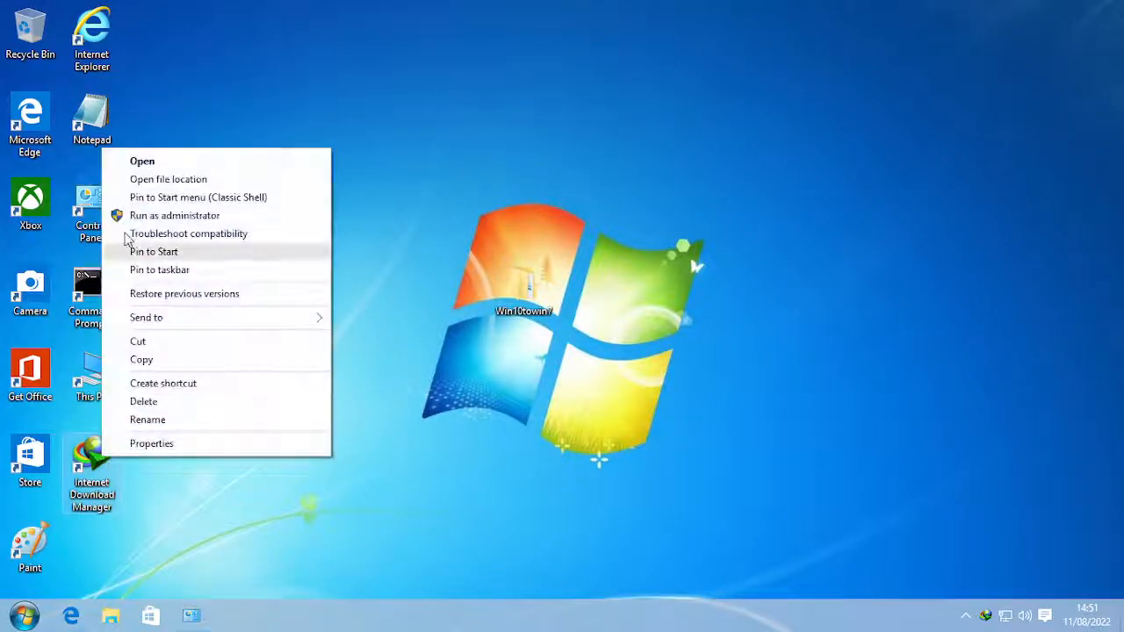
click(145, 161)
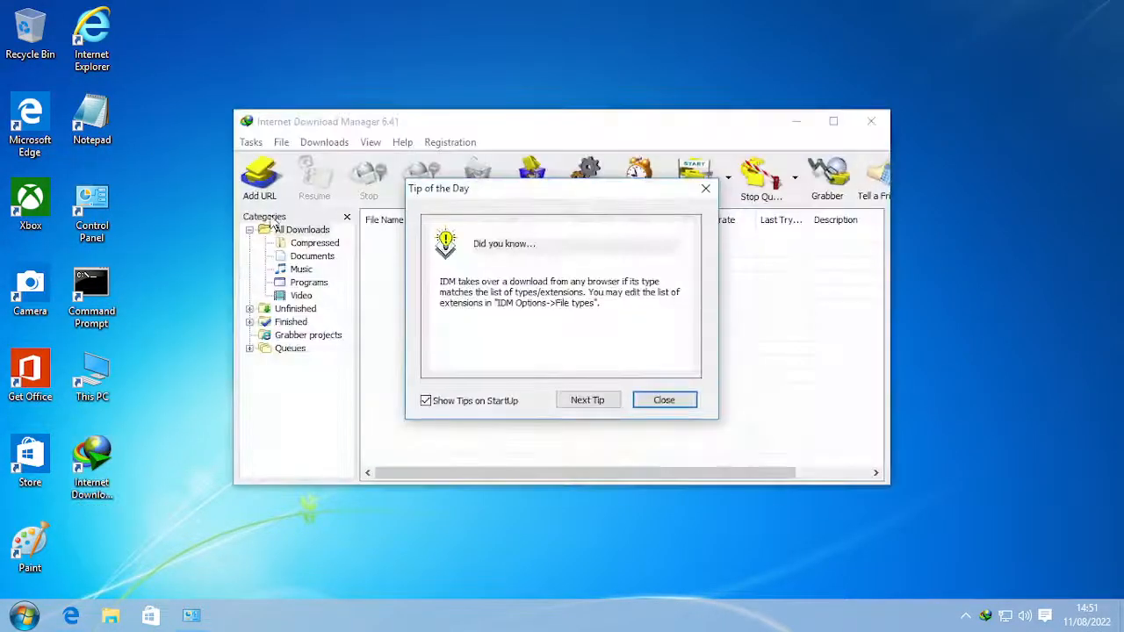
click(588, 401)
click(587, 401)
click(588, 402)
click(587, 401)
click(663, 402)
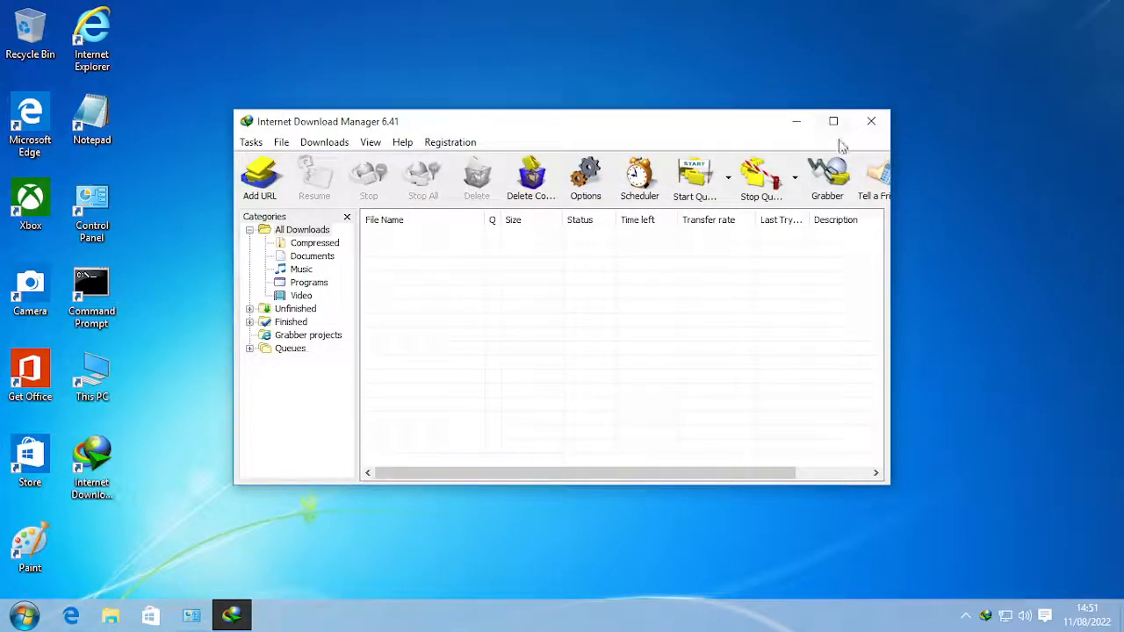
click(870, 122)
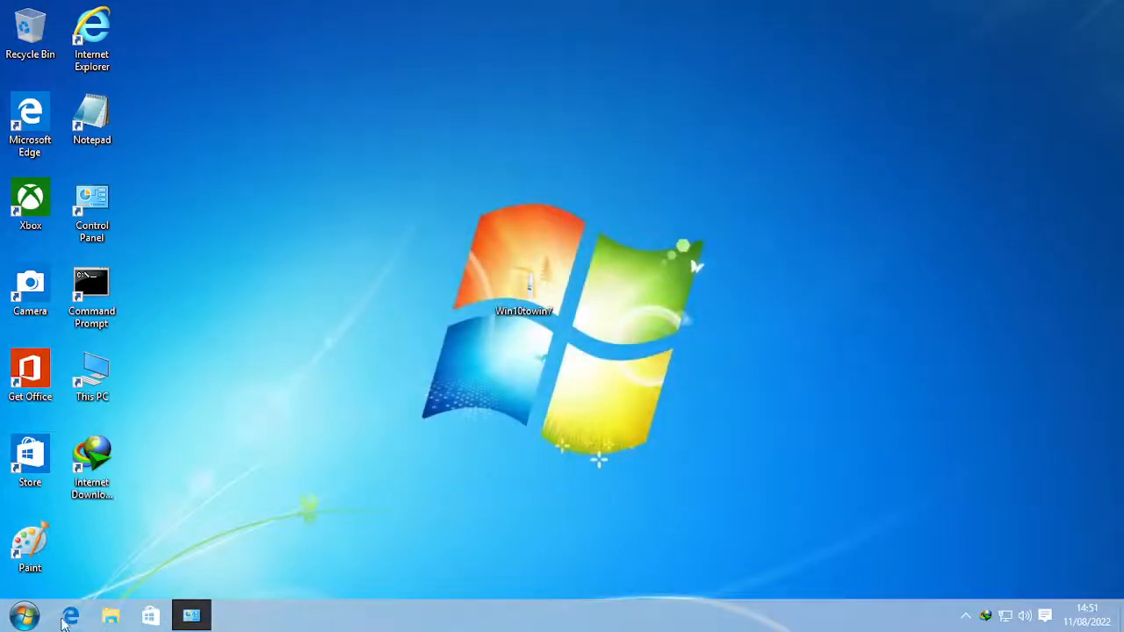
- Switch to Microsoft Edge, try the Softpedia Secure Download (US) of Windows 7 Themes, and dismiss the download locations
click(63, 620)
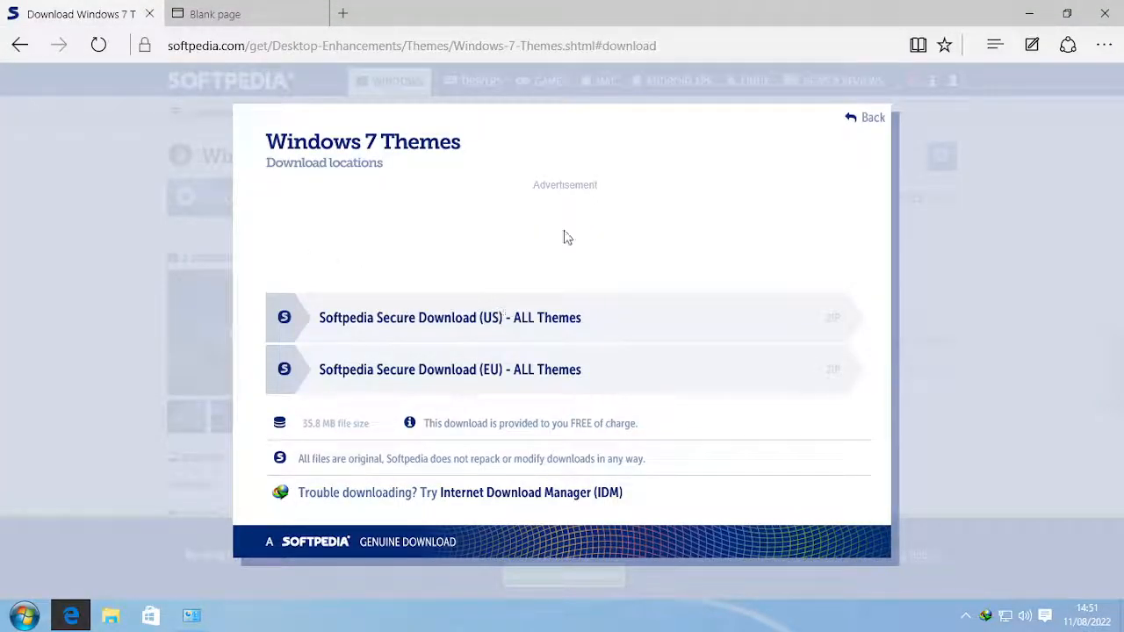
right_click(455, 318)
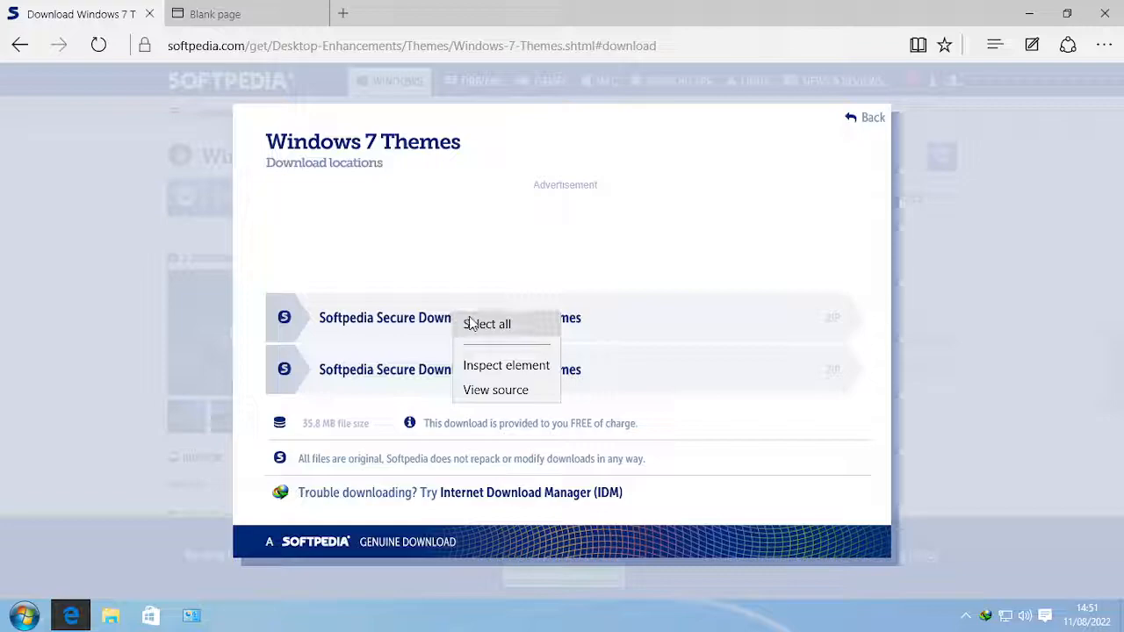
click(395, 323)
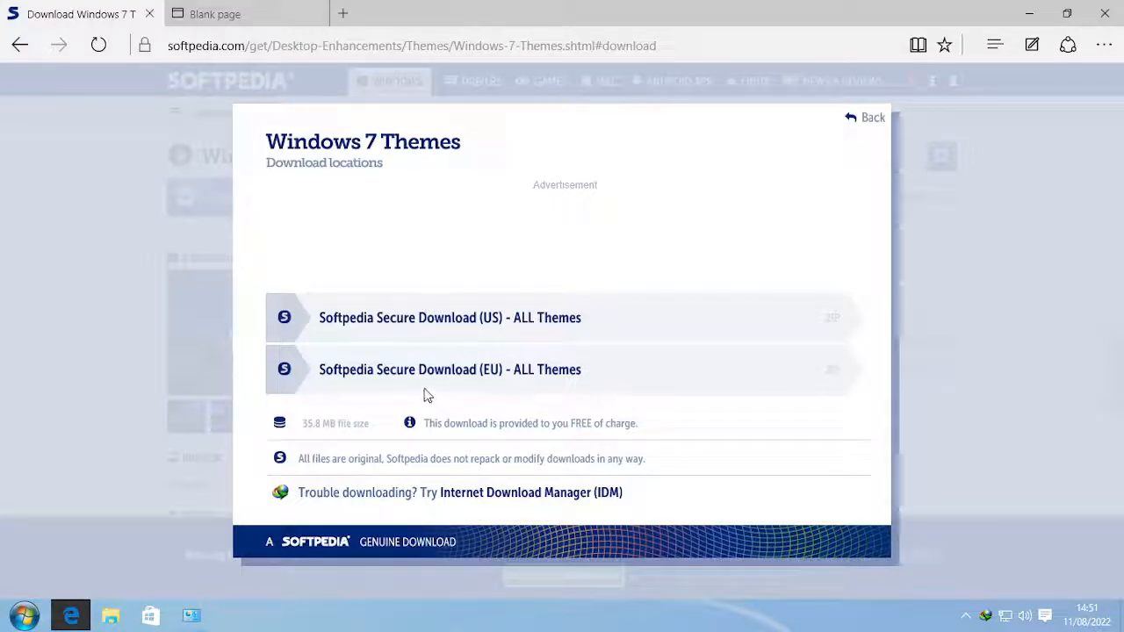
click(871, 121)
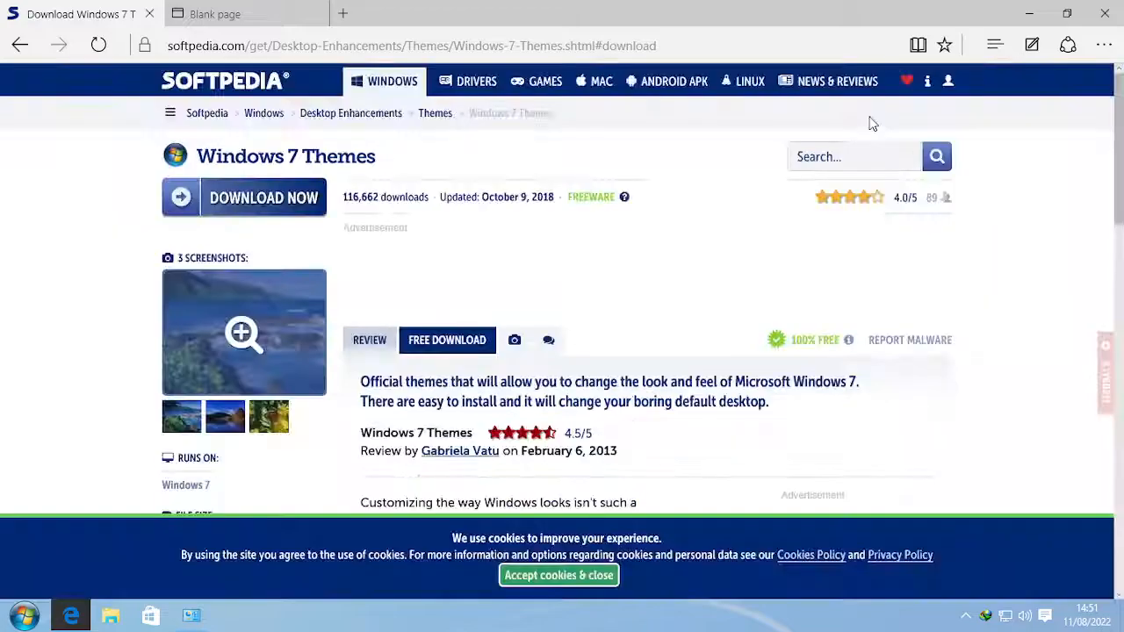
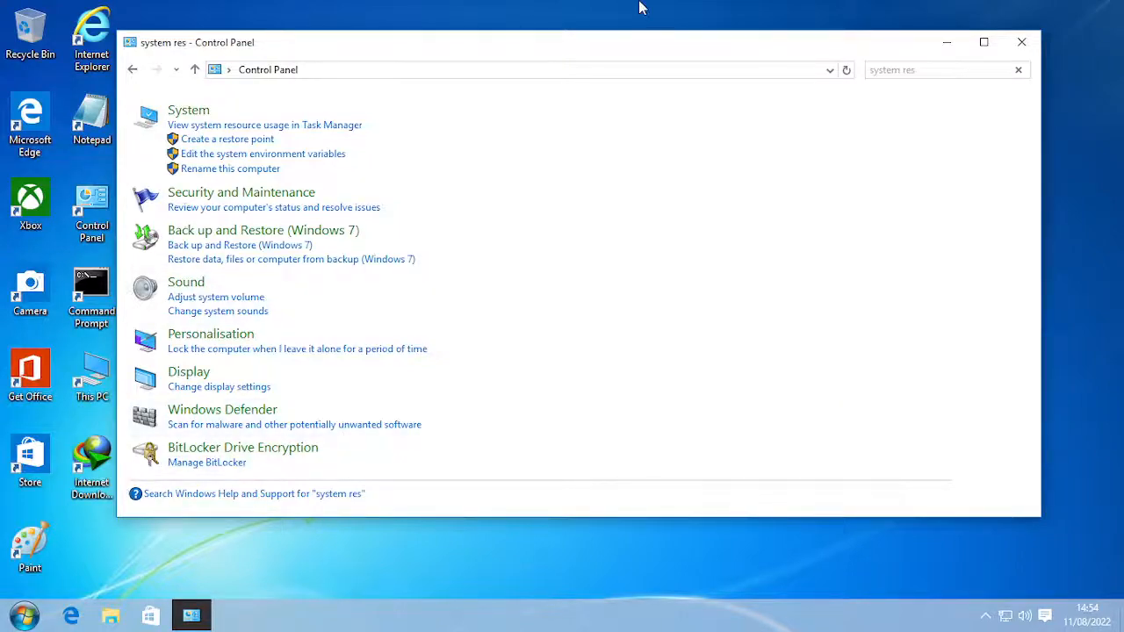
- Close the Control Panel window and check the contents of the Win10towin7 desktop folder before closing it
click(1019, 42)
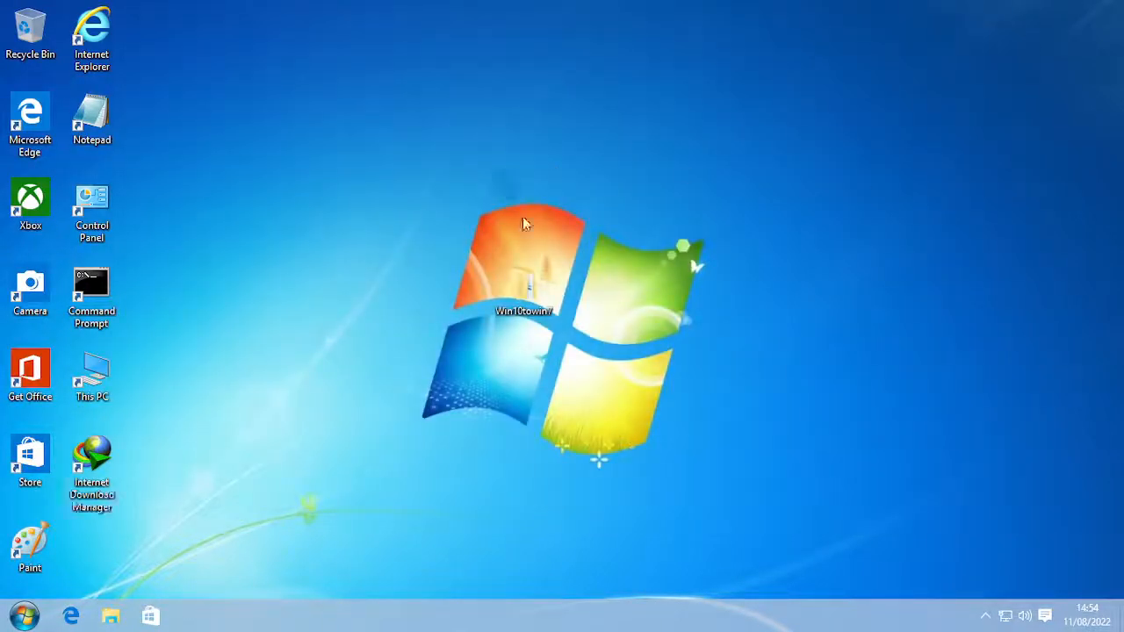
double_click(525, 289)
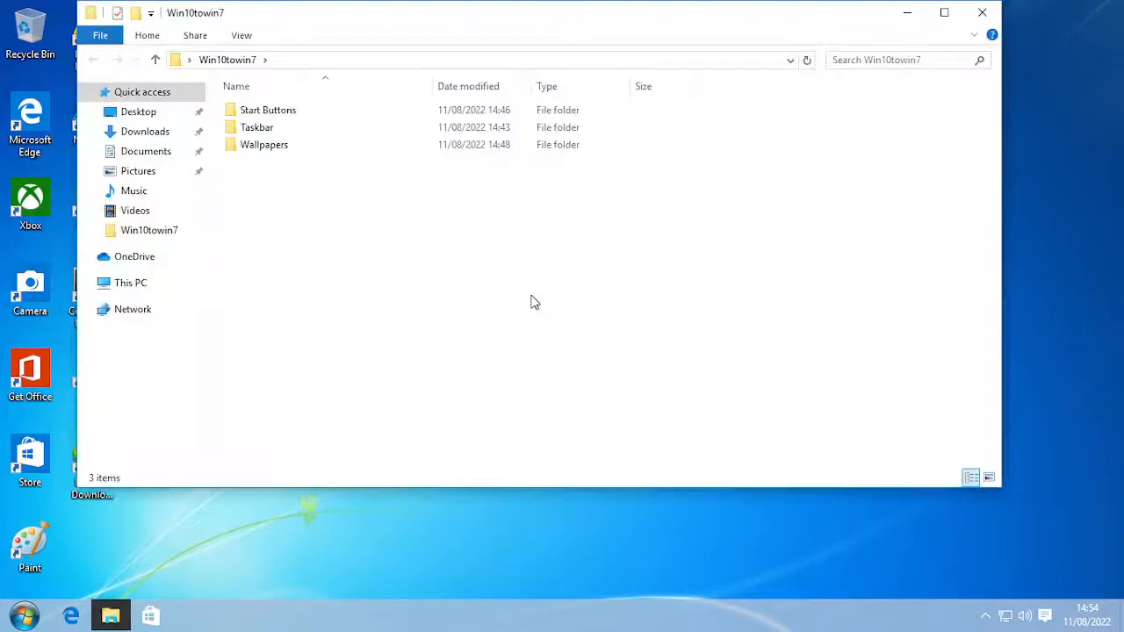
drag(258, 211, 376, 227)
click(984, 15)
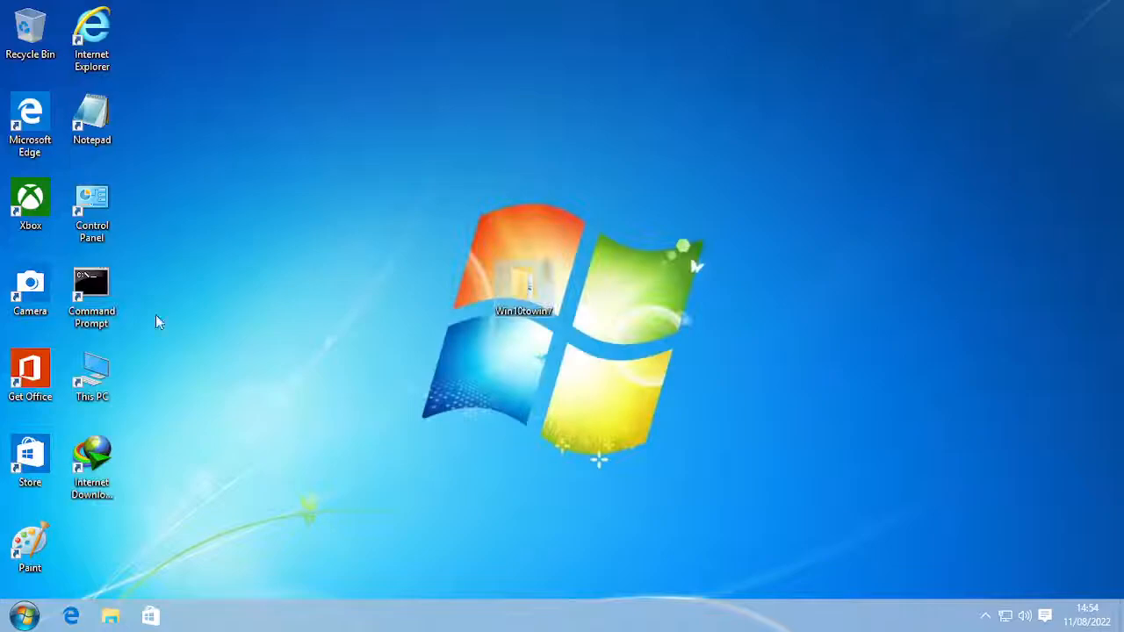
- Try the Start Menu (Windows) shortcut in the Classic Shell Start menu and unpin it from that menu
click(21, 615)
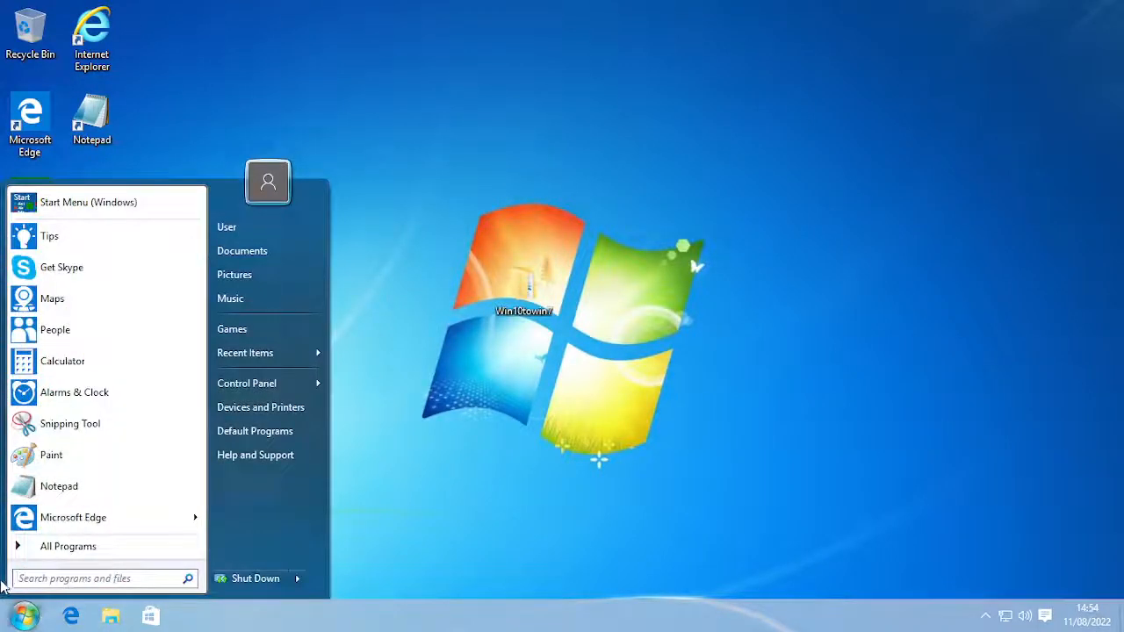
click(100, 209)
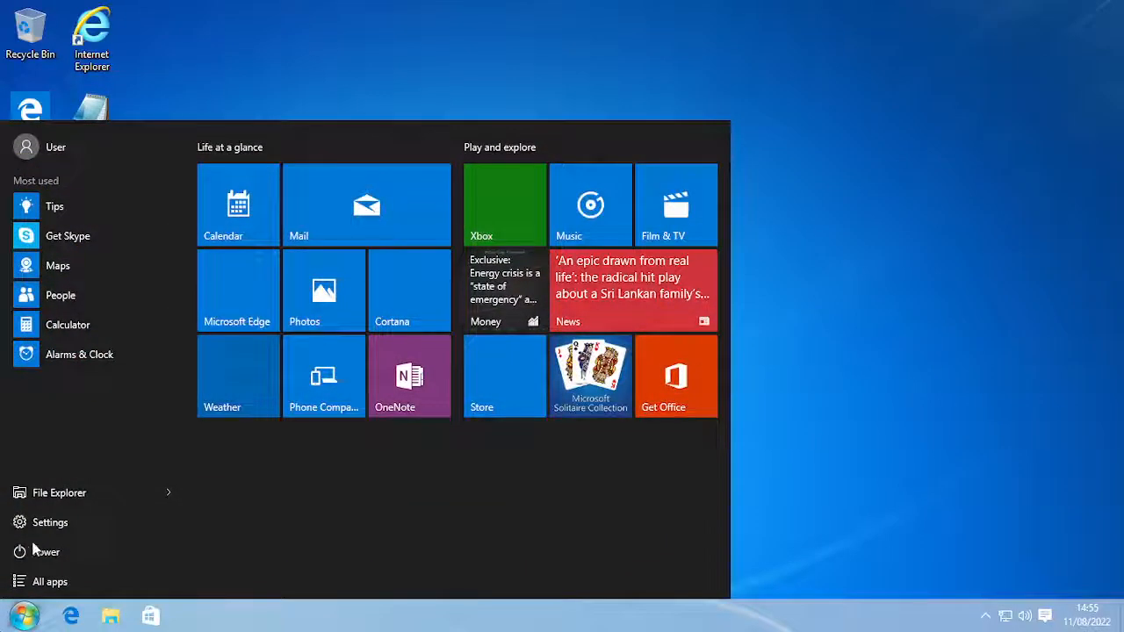
click(13, 614)
right_click(58, 201)
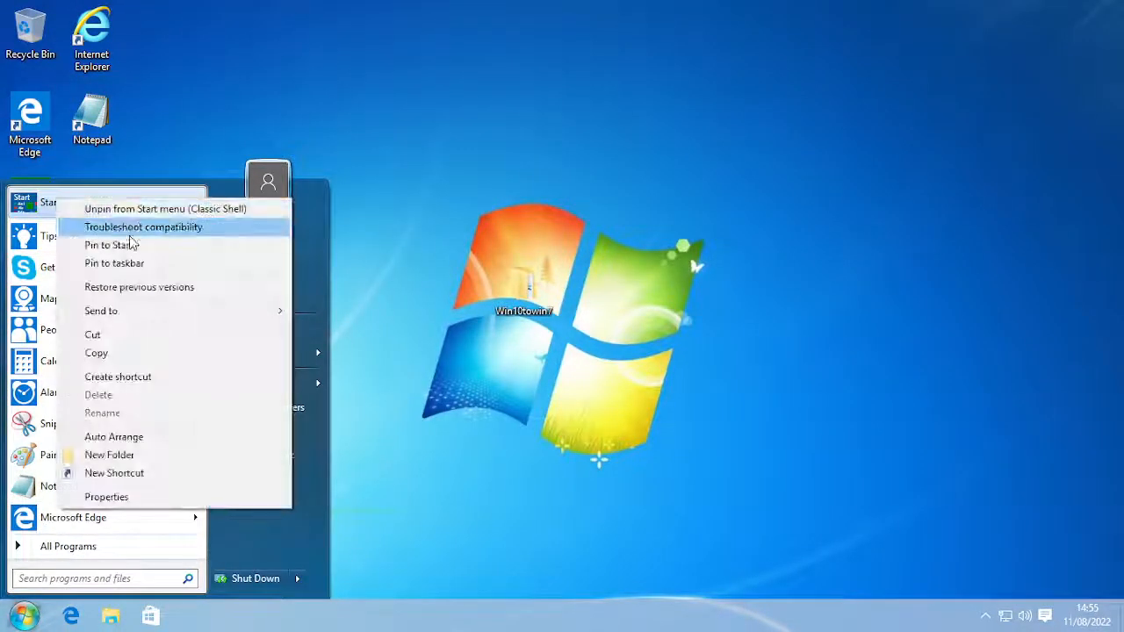
click(162, 211)
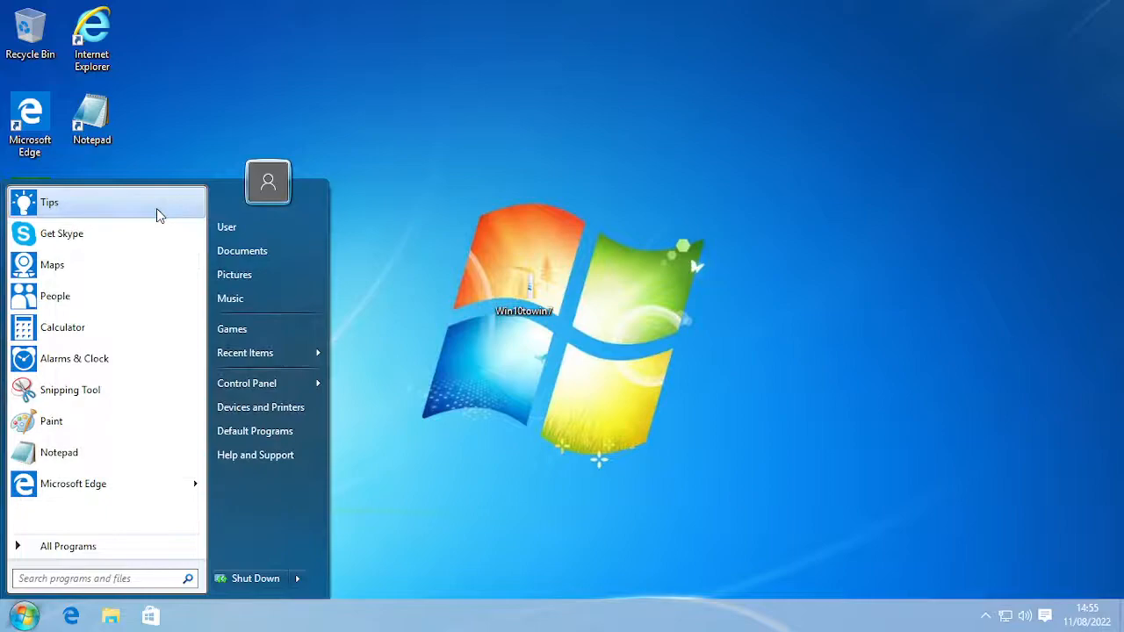
click(390, 254)
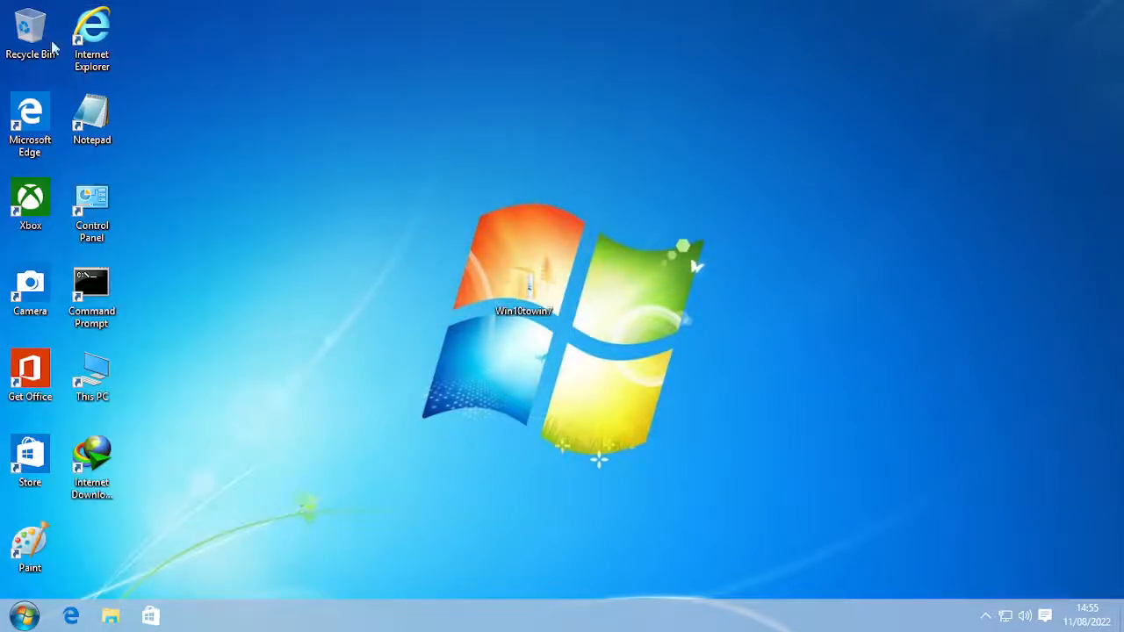
- Open Microsoft Edge and search the web for "windows vista icons"
click(75, 617)
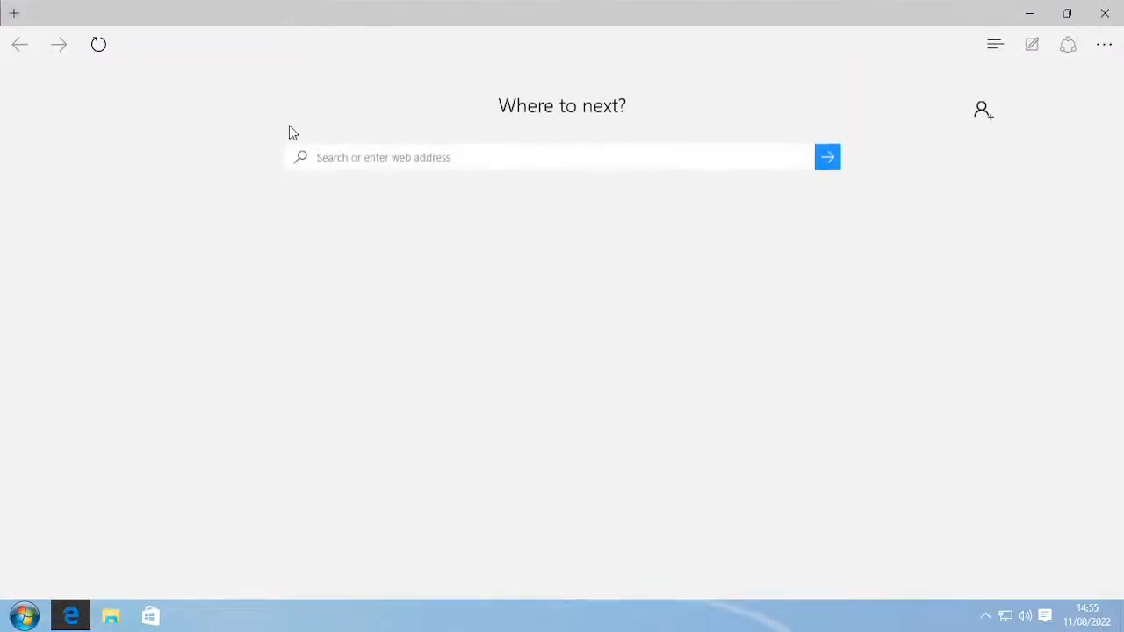
text(w)
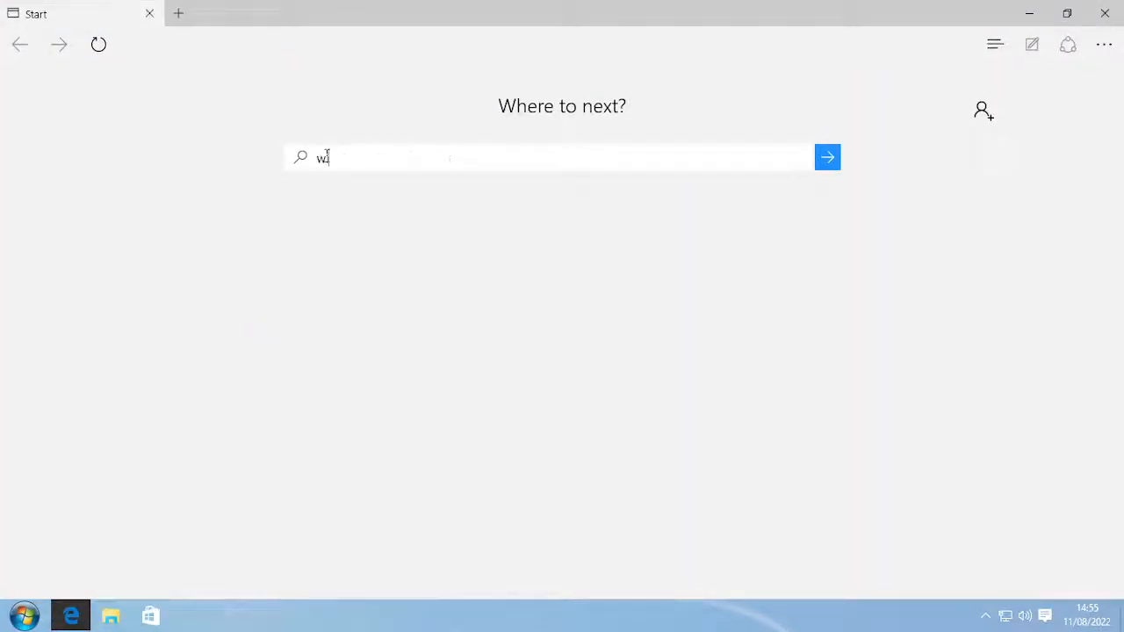
text(indows vis)
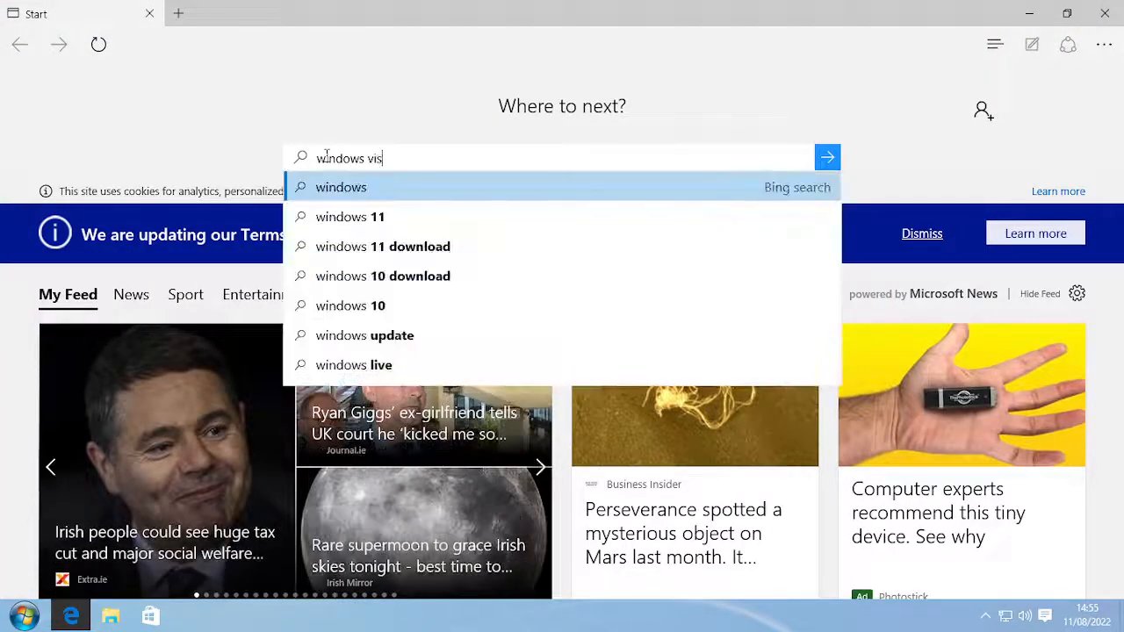
text(ta icons)
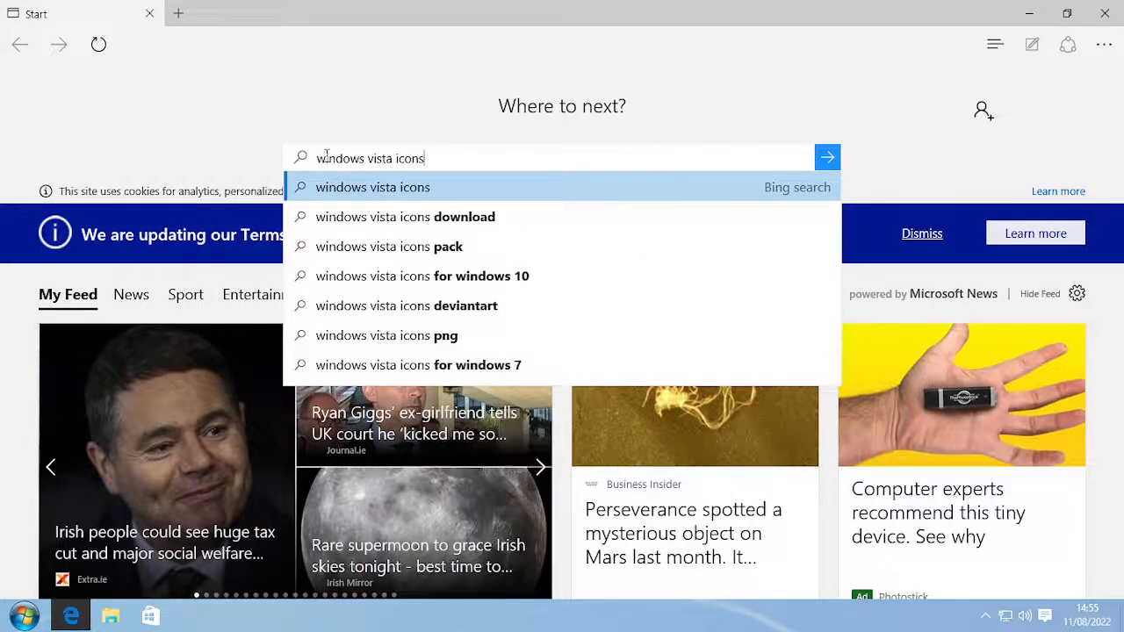
key(Return)
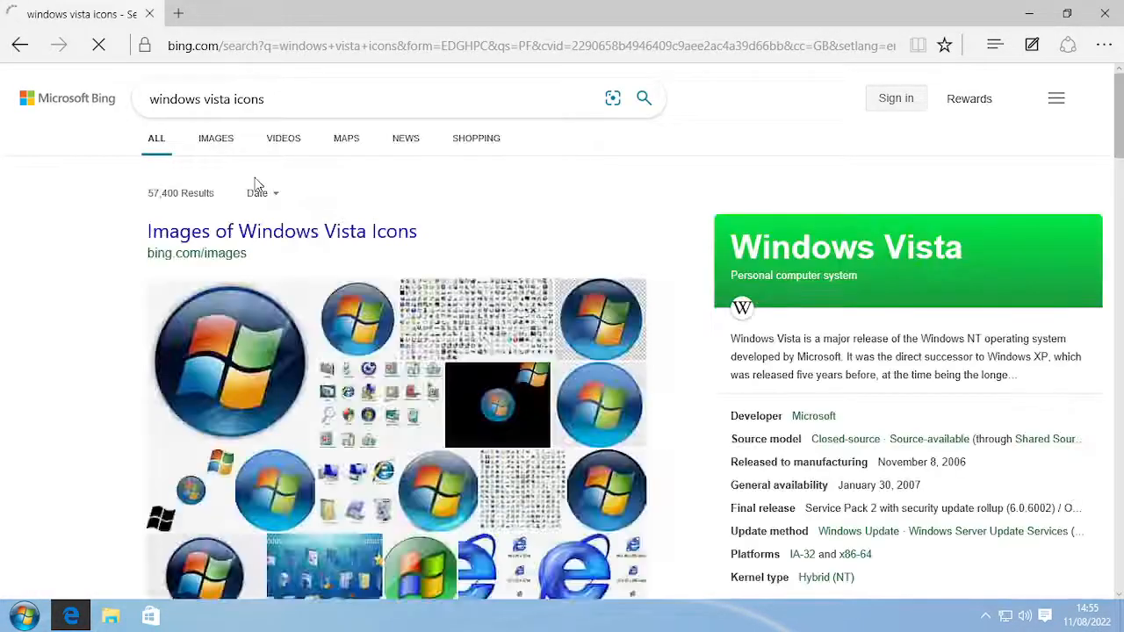
- Look at the Icon Archive page of Windows Vista icons and return to the search results
scroll(296, 333, down, 7)
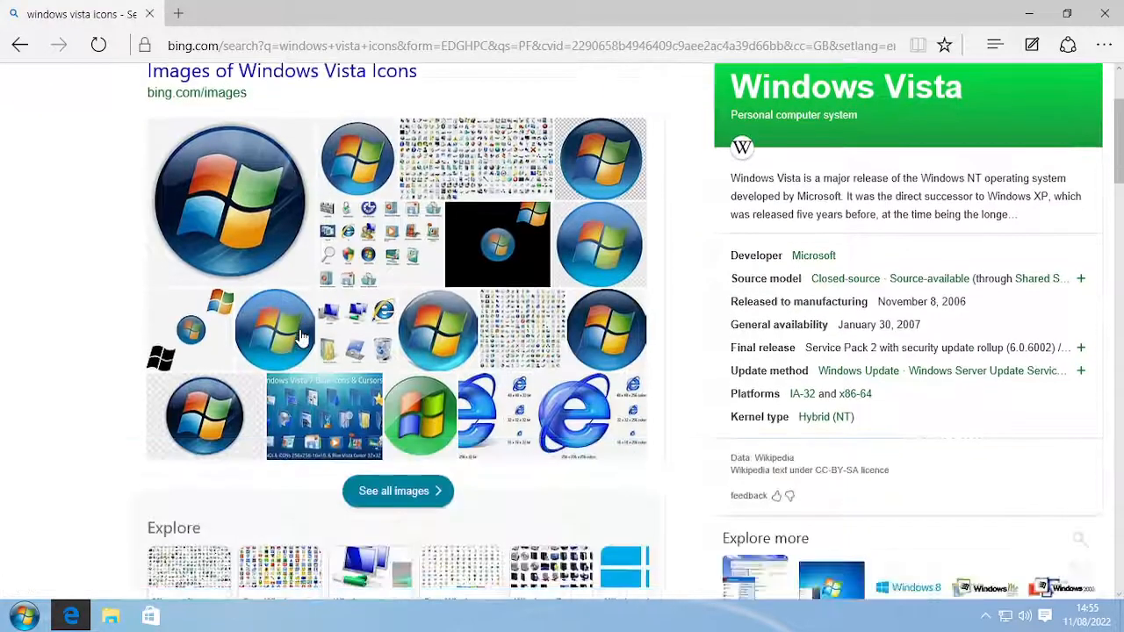
scroll(320, 348, down, 3)
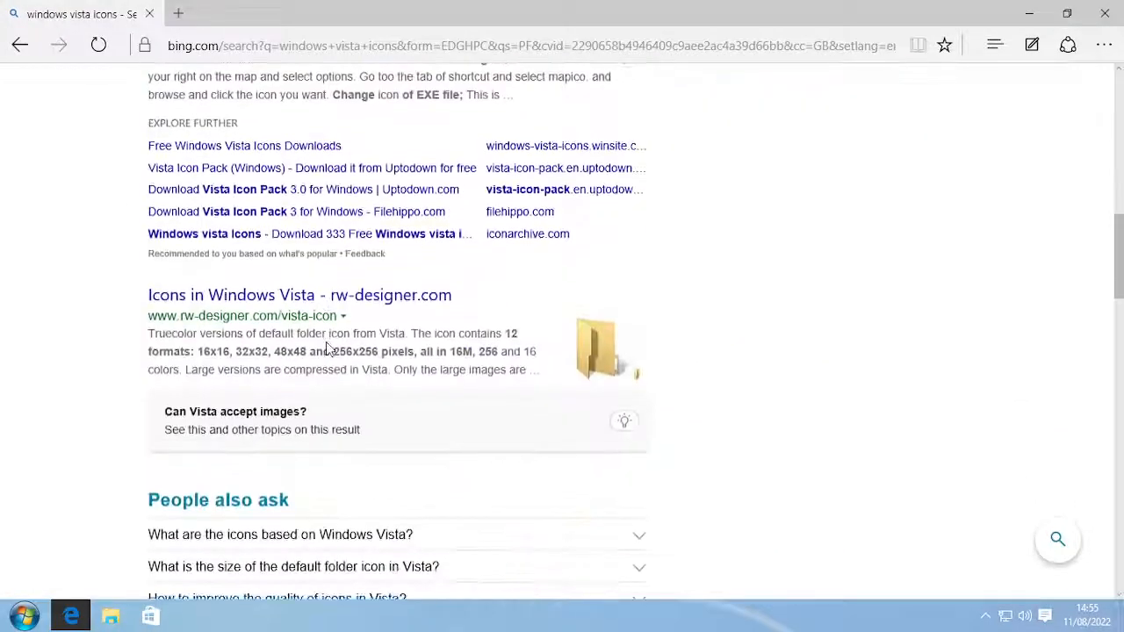
scroll(318, 325, down, 3)
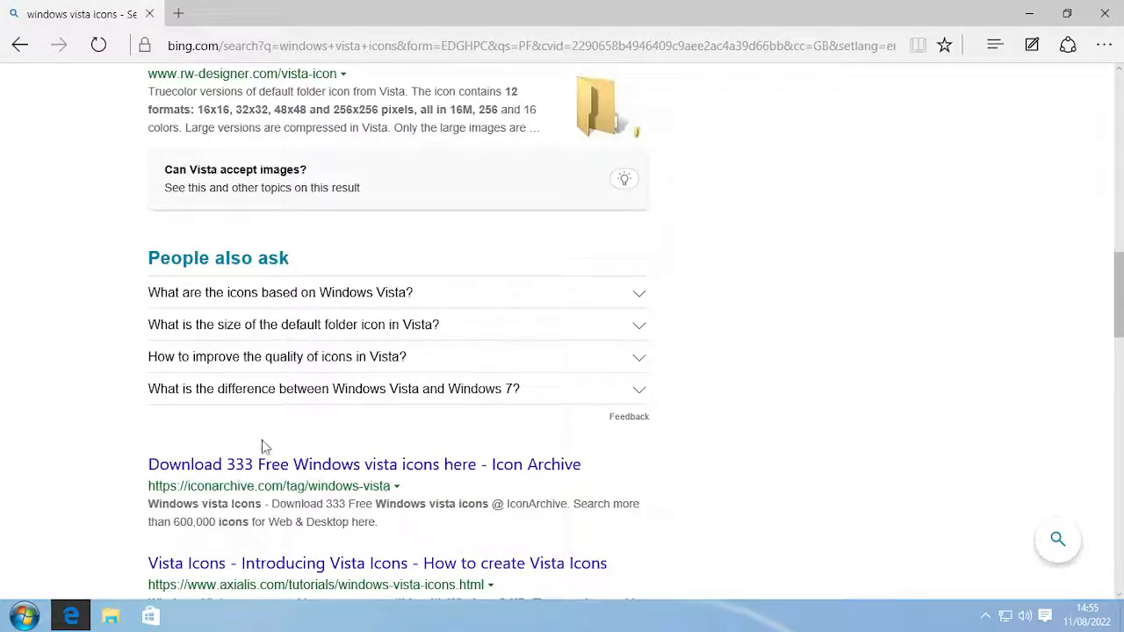
click(370, 466)
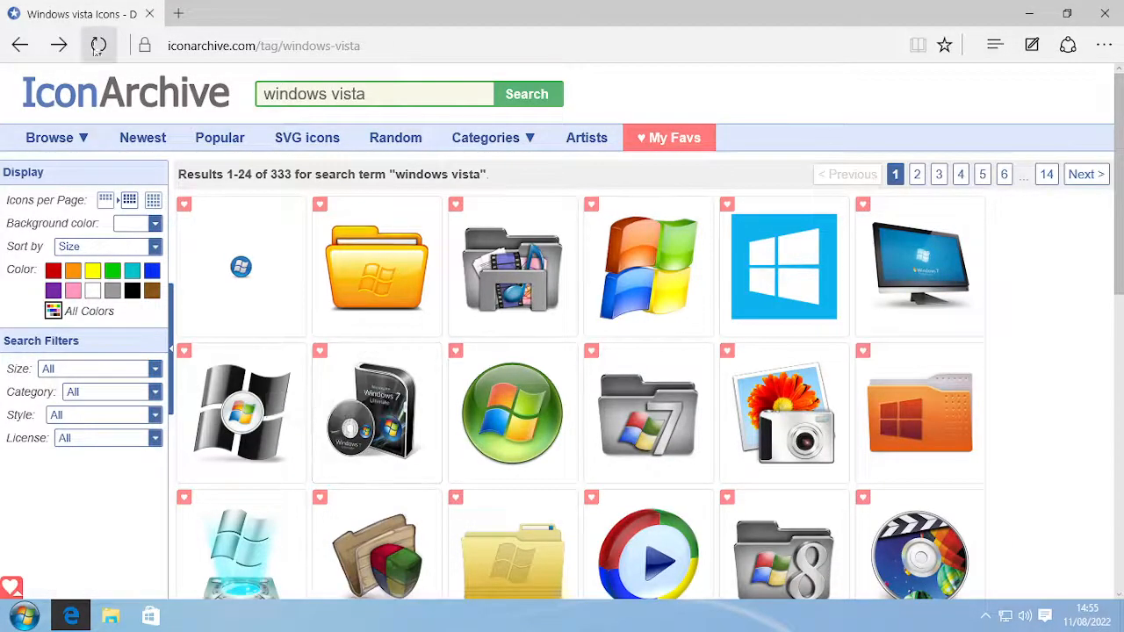
click(21, 45)
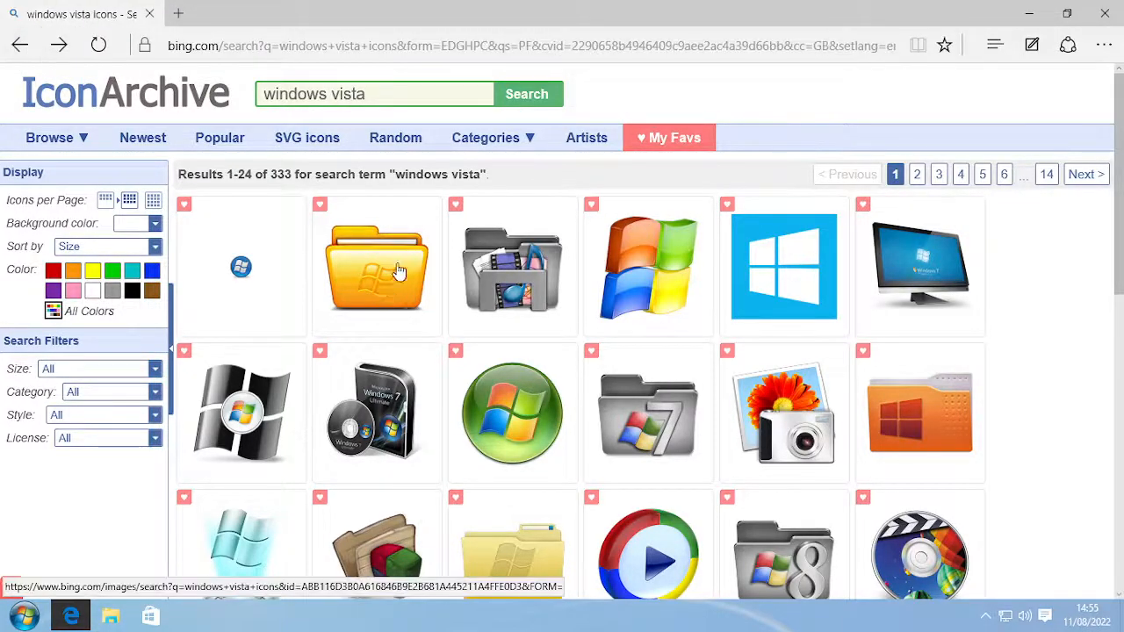
- Find the DeviantArt result for Windows Vista - Icons among the search results and open its page
scroll(553, 474, down, 7)
scroll(479, 472, down, 3)
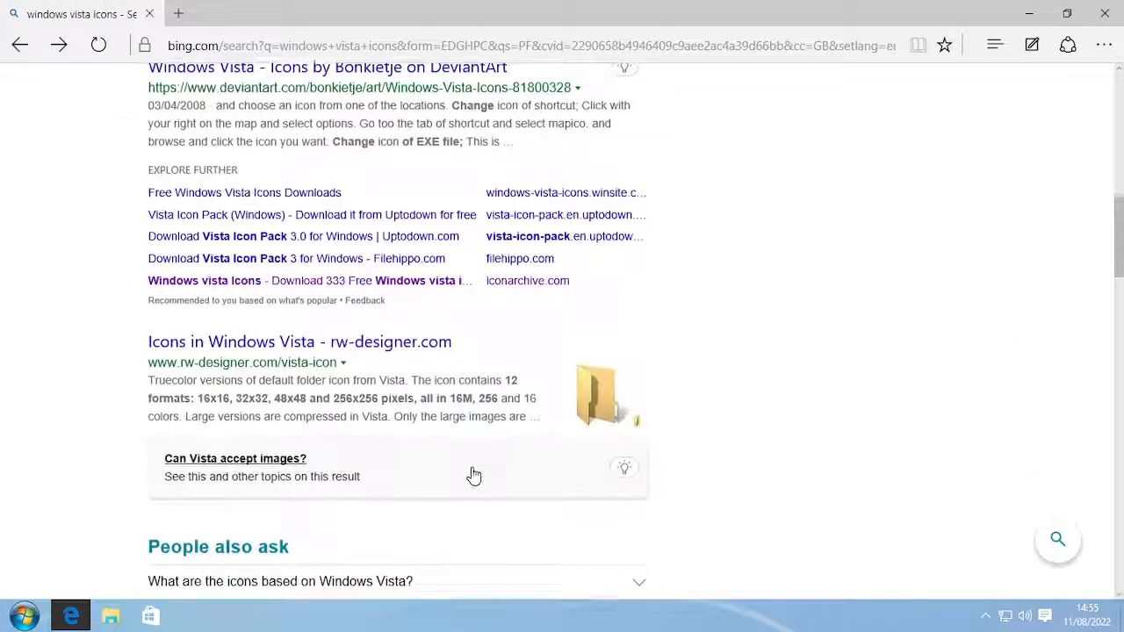
scroll(409, 384, up, 1)
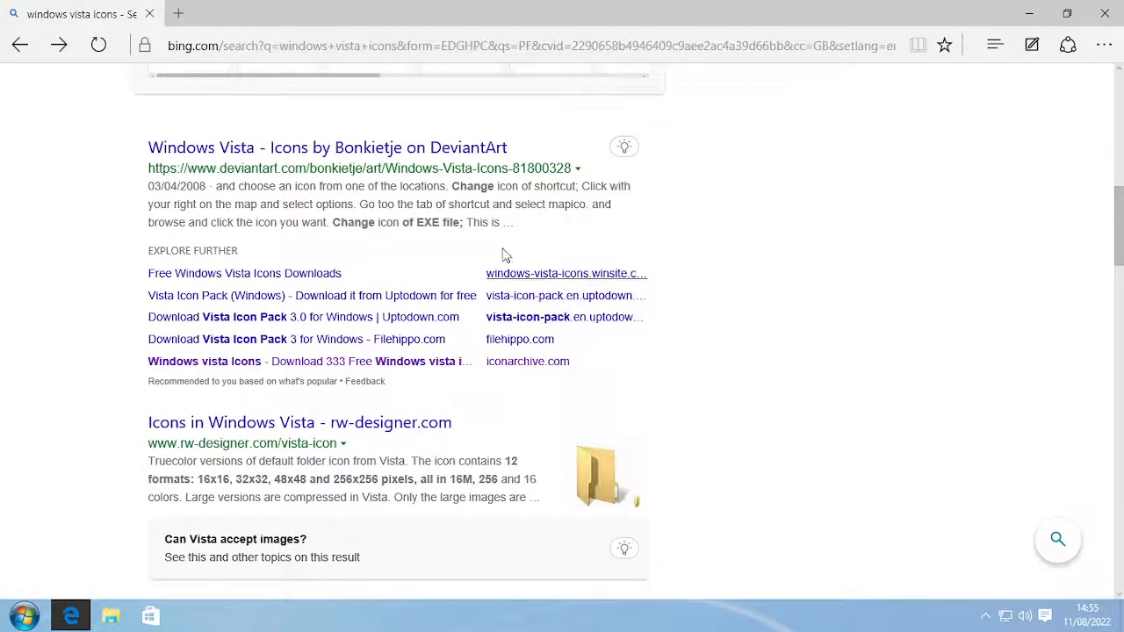
click(248, 151)
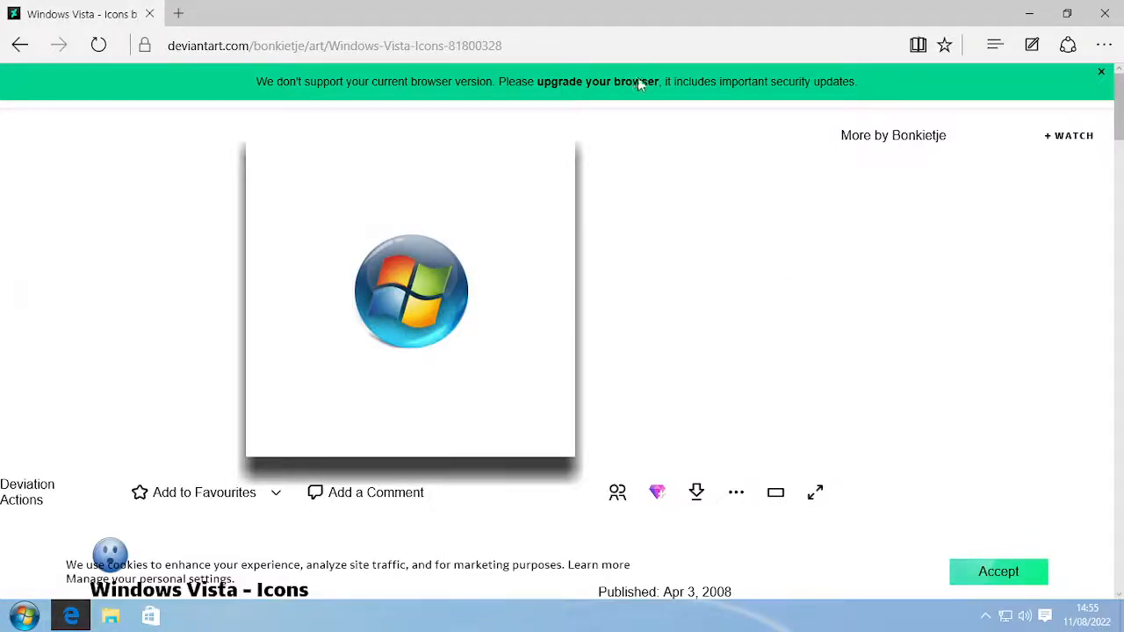
- Look through the Windows Vista - Icons page and try to download the icon pack from it in Edge
scroll(602, 237, down, 3)
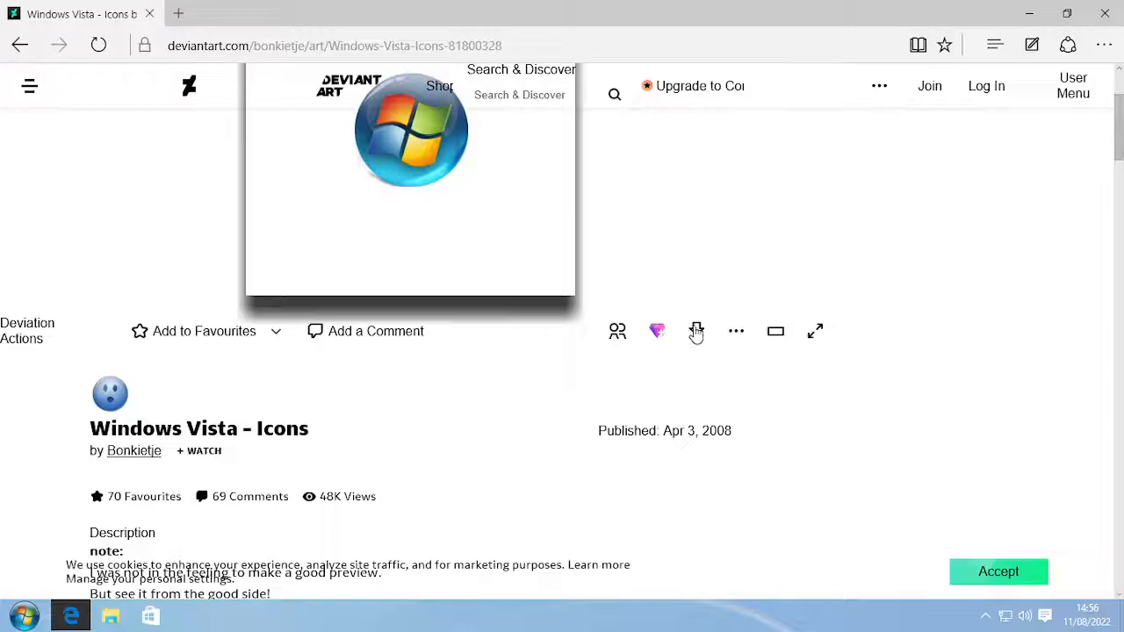
scroll(490, 402, down, 5)
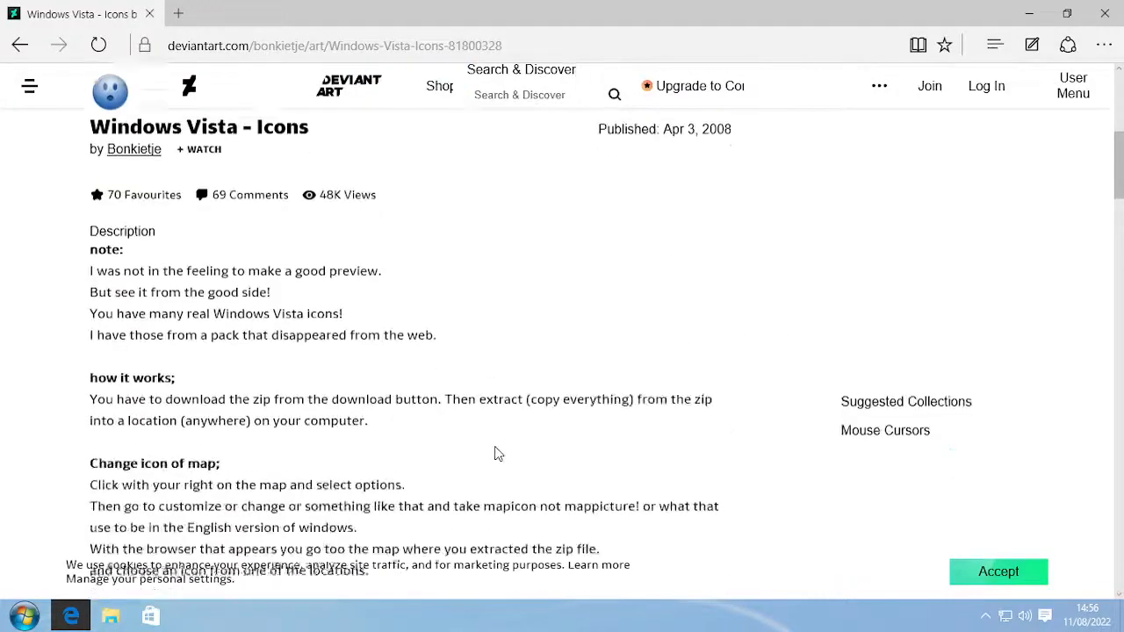
scroll(502, 444, up, 4)
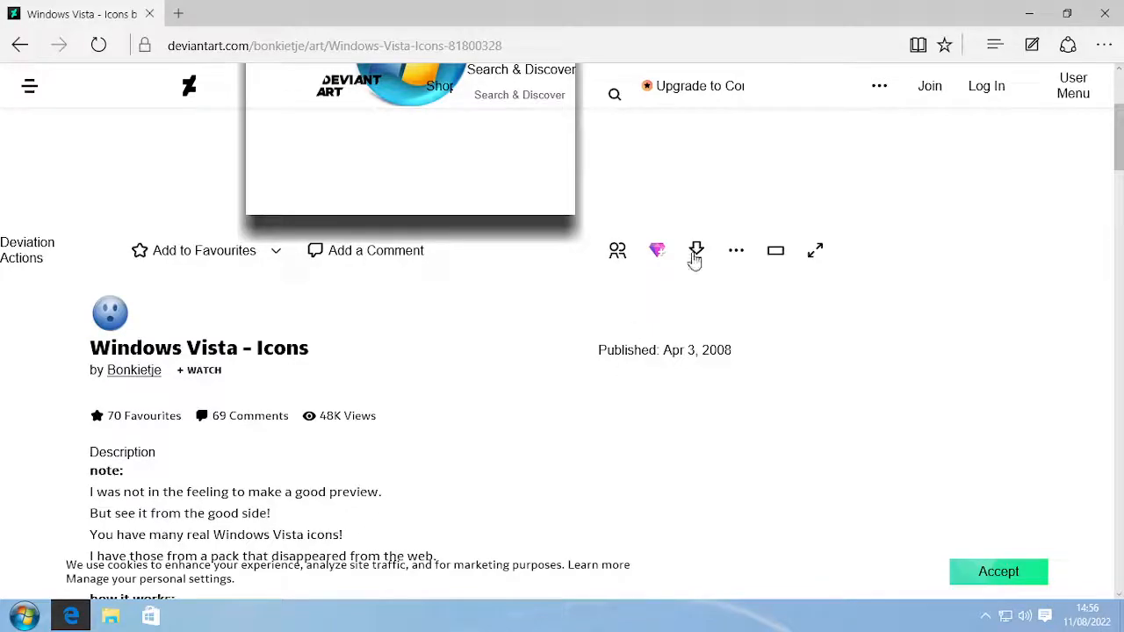
right_click(696, 253)
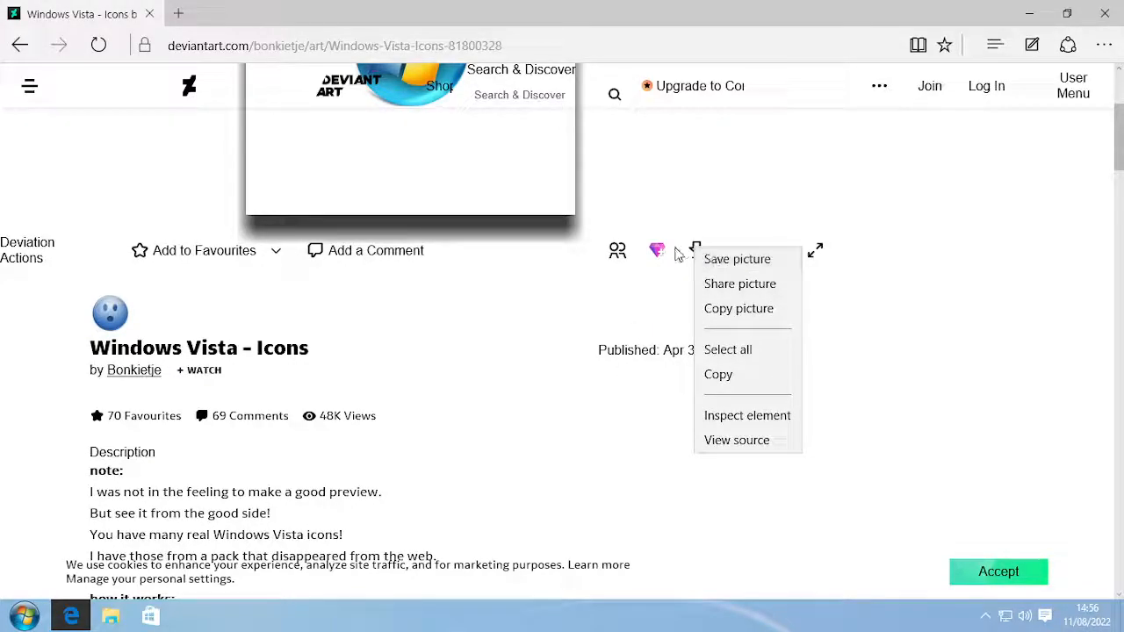
click(695, 252)
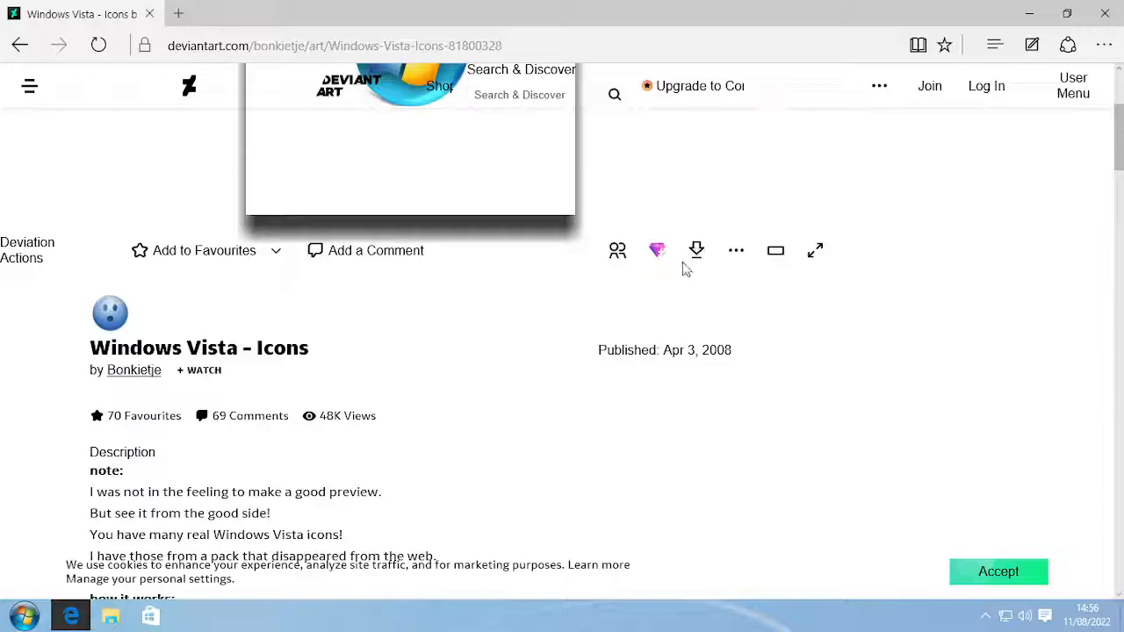
- Search the web for "chrome" in a new tab and open the Google Chrome download page
click(180, 12)
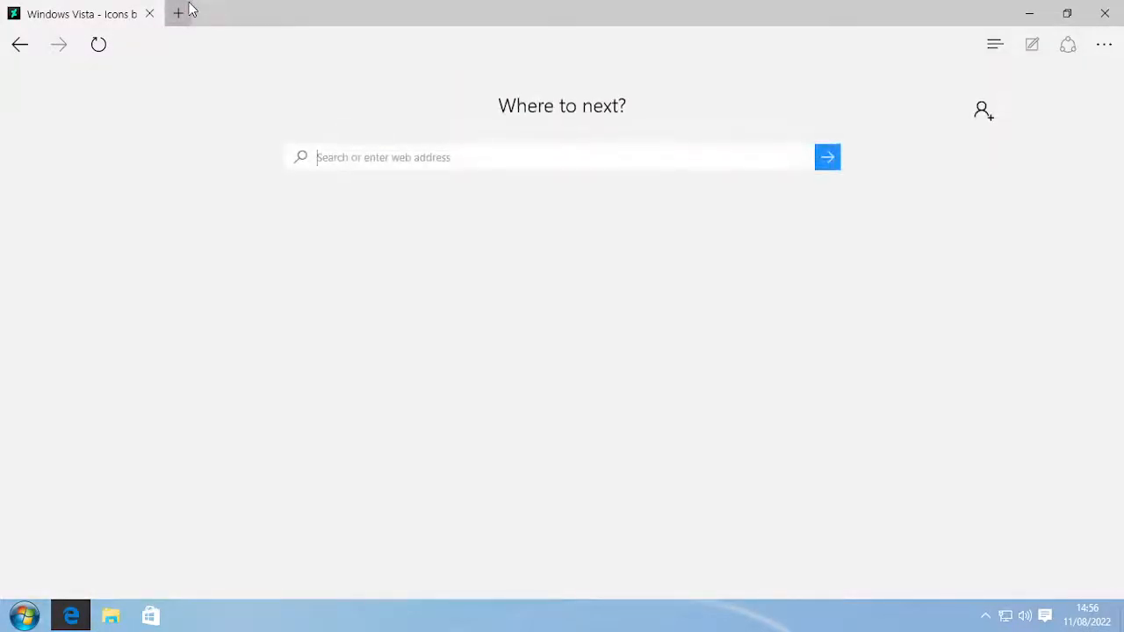
text(chrome)
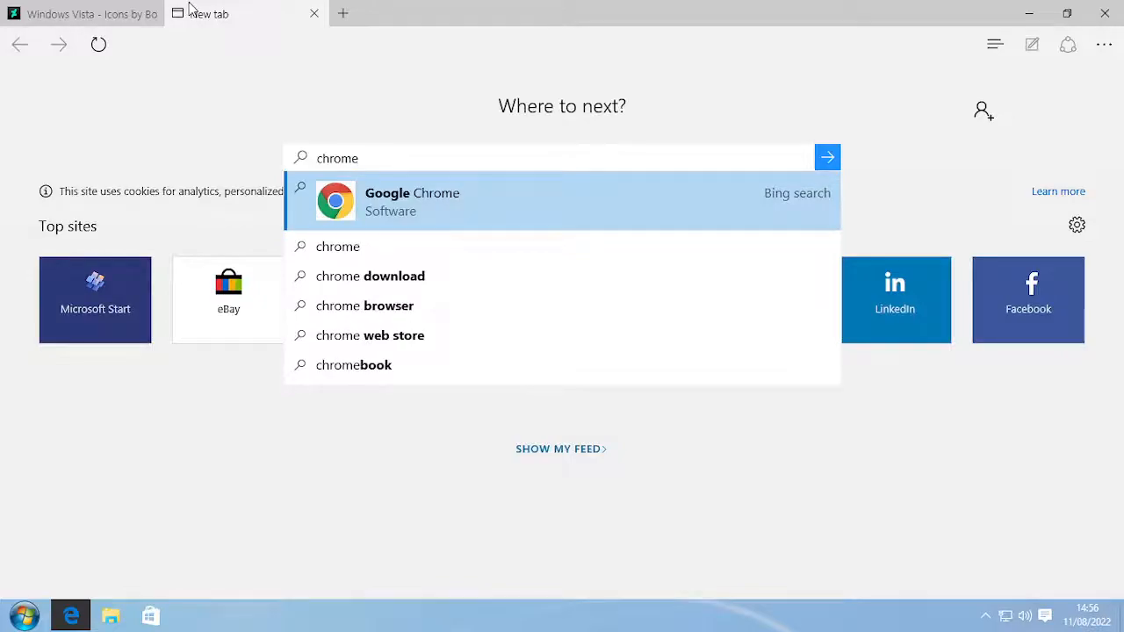
key(Return)
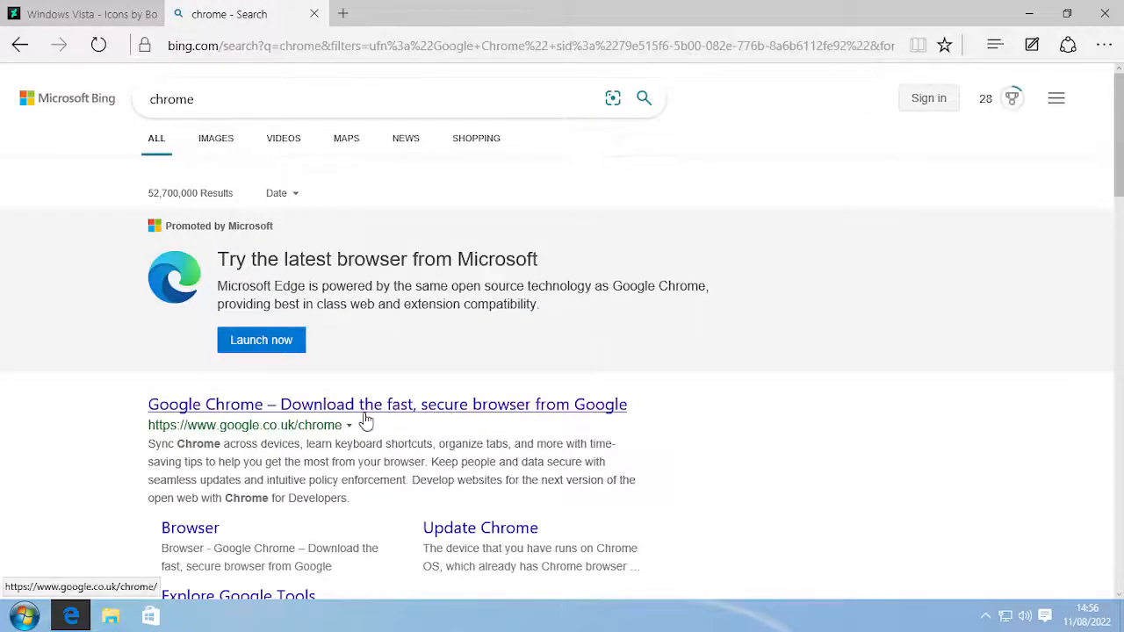
click(360, 410)
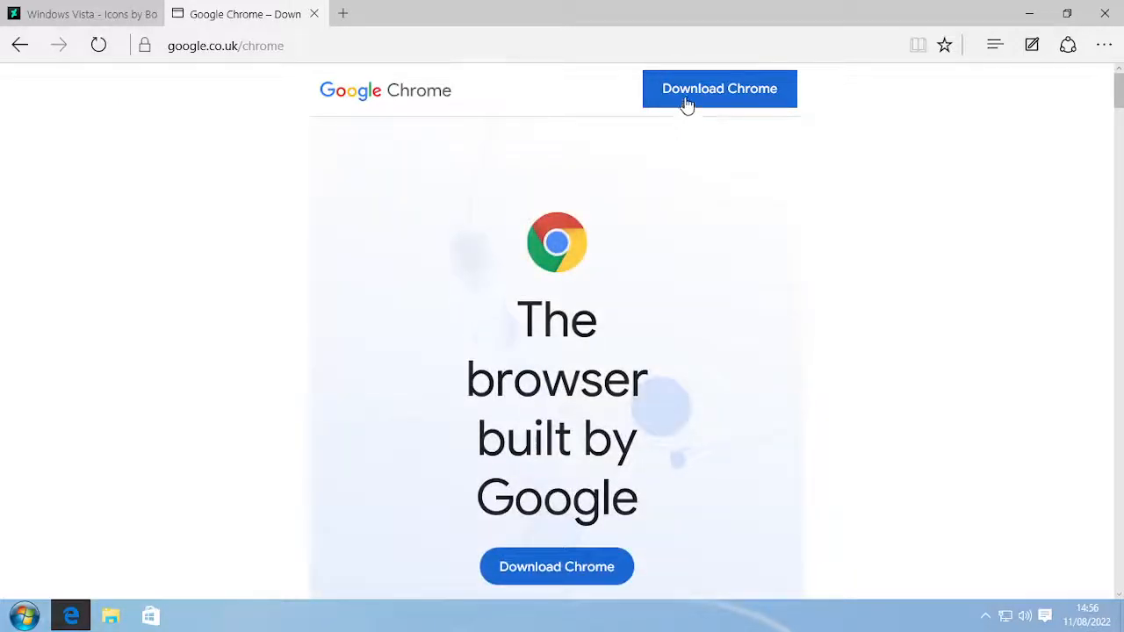
- Download ChromeSetup.exe and install Chrome, allowing it to make changes to the PC, and minimize Edge
click(684, 107)
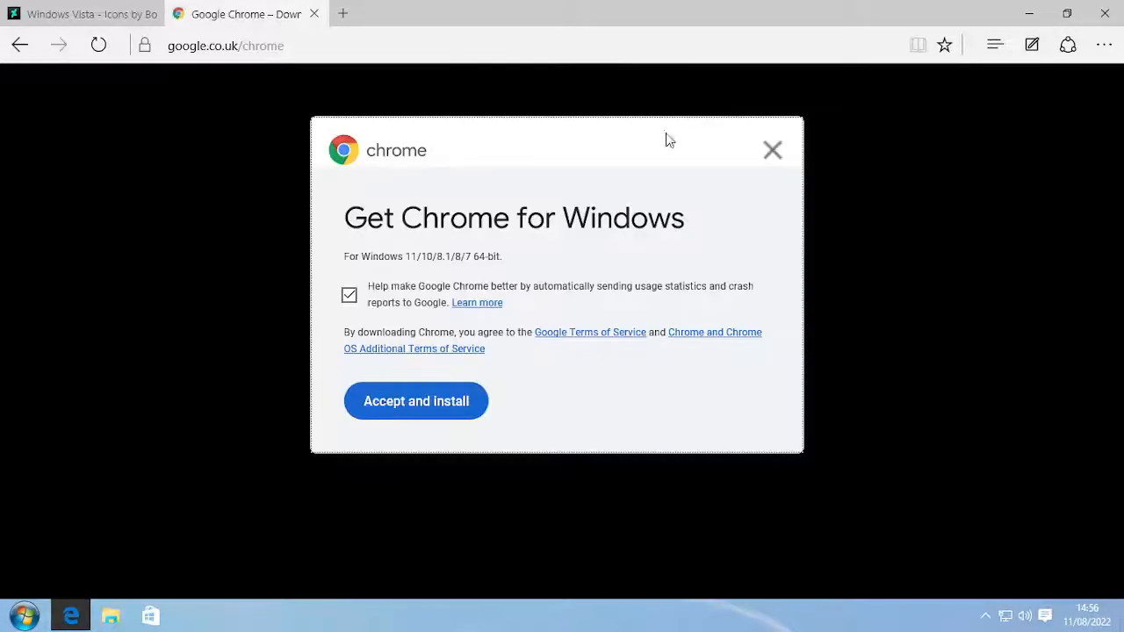
click(390, 411)
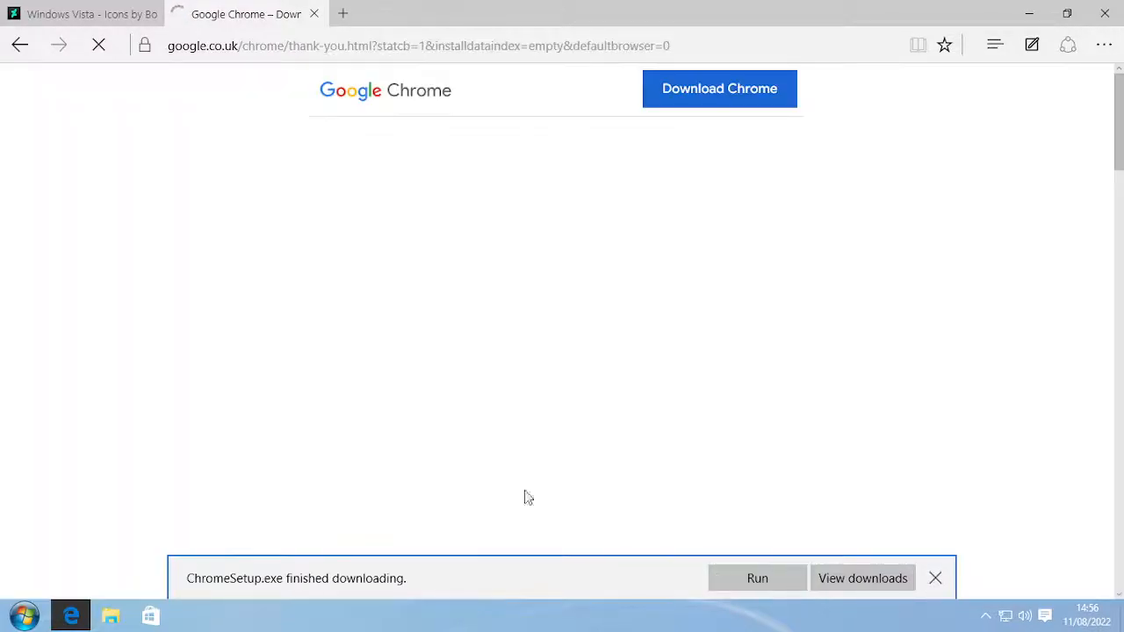
click(761, 589)
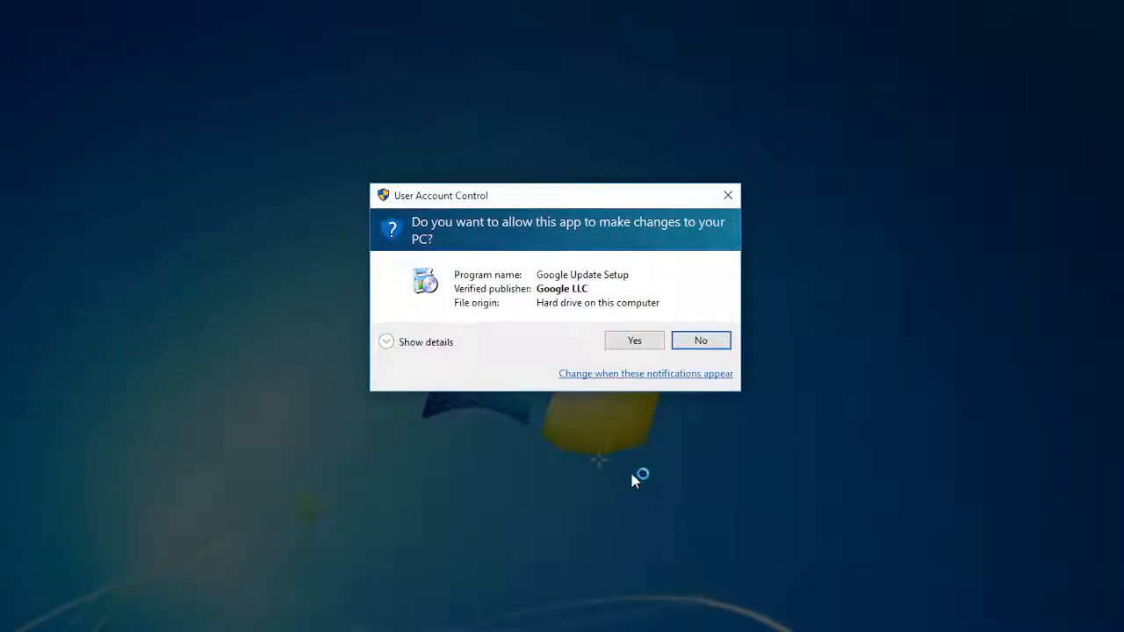
click(625, 339)
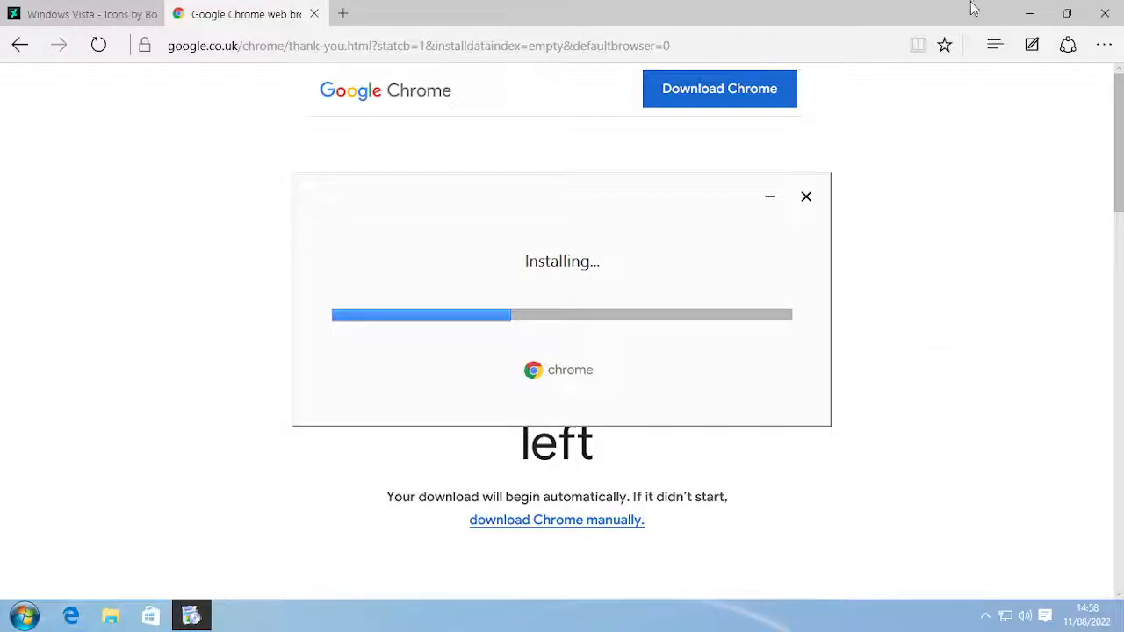
click(1021, 11)
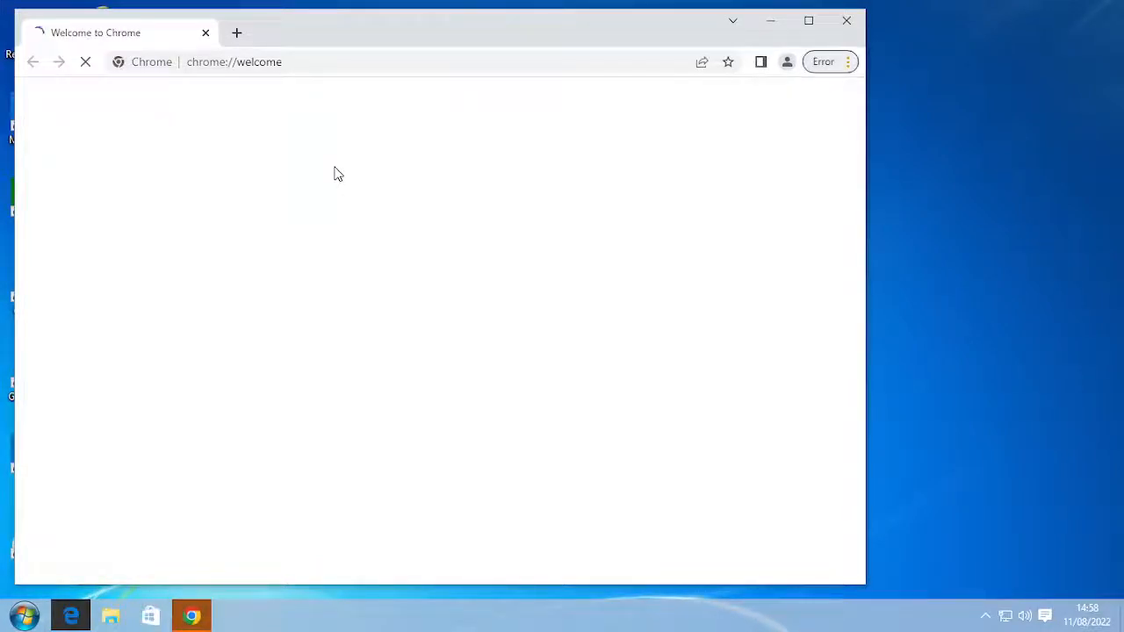
- Search Google for "windows vista icons" in a new Chrome tab
click(849, 62)
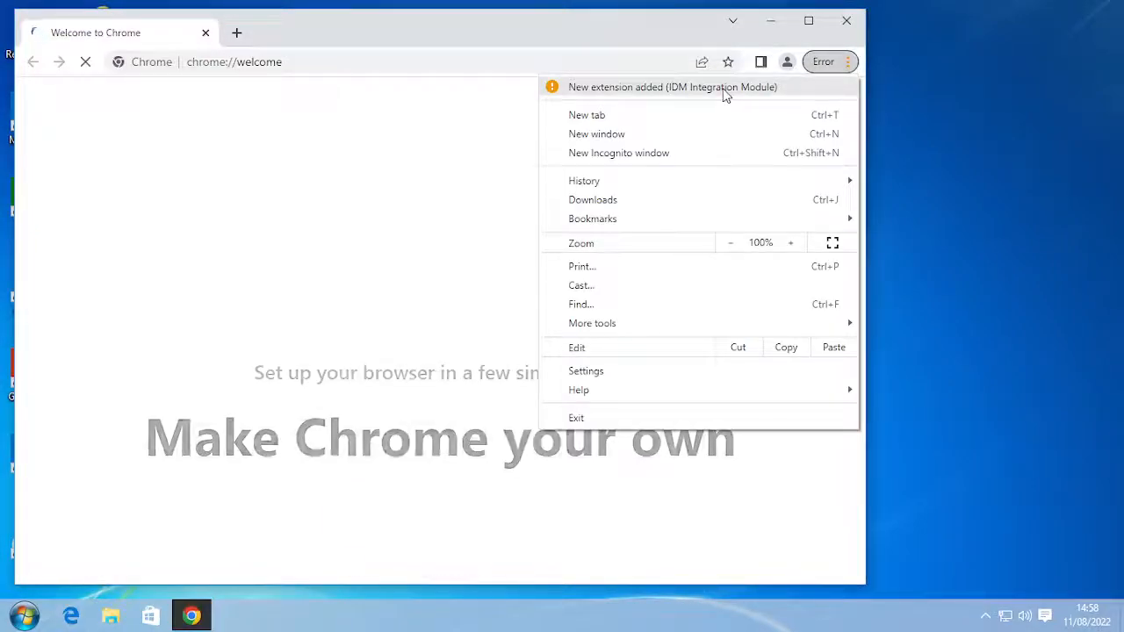
click(180, 190)
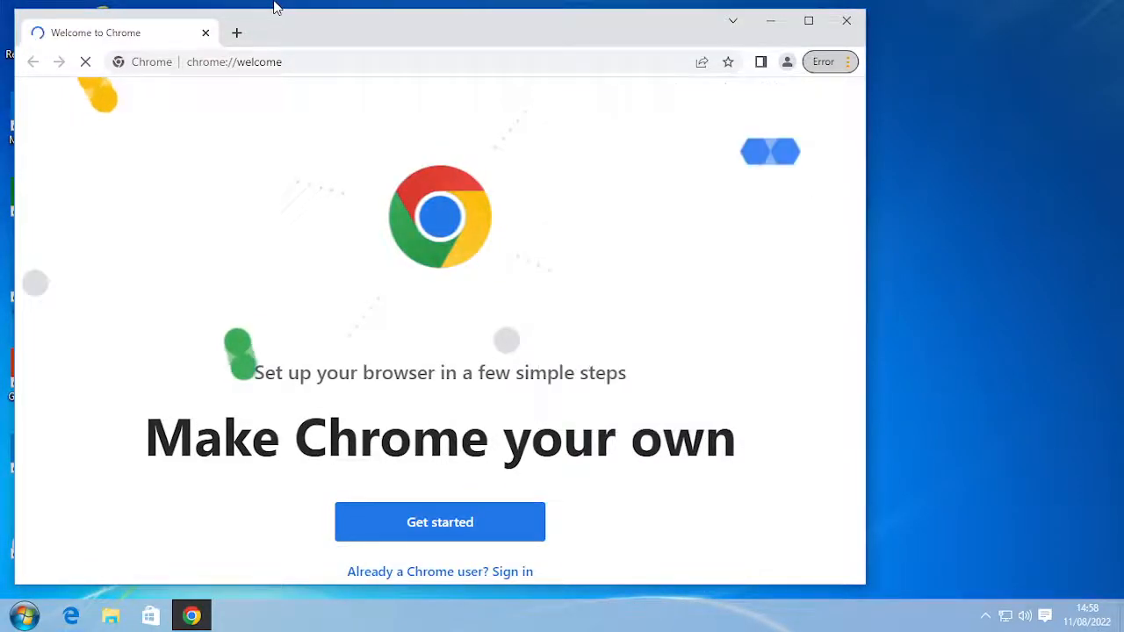
click(236, 32)
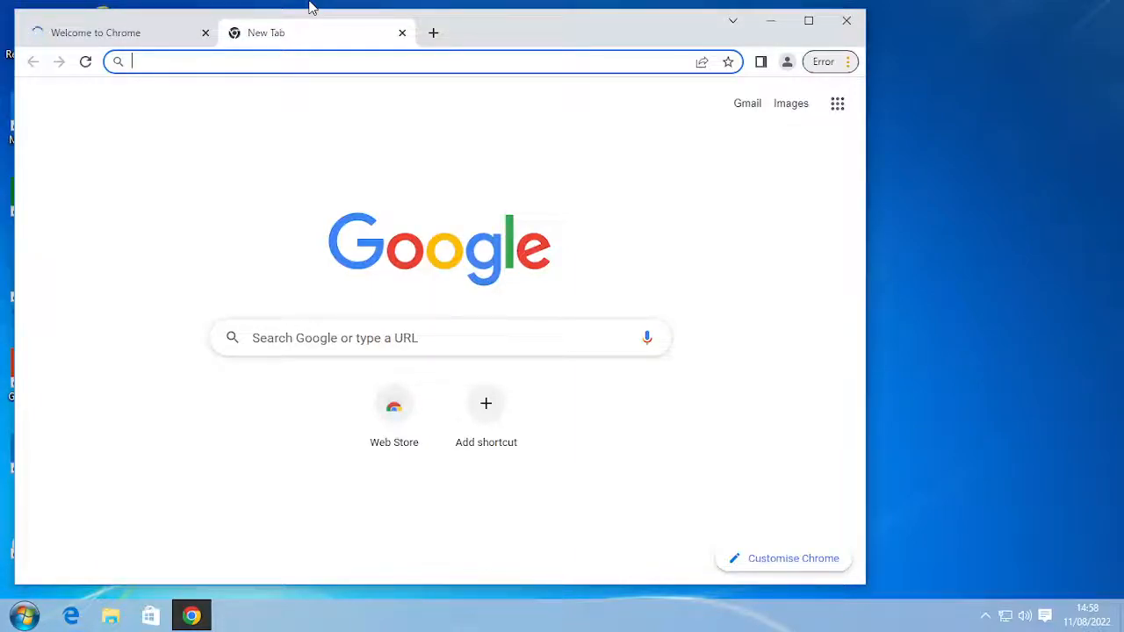
text(windows vista icons)
key(Return)
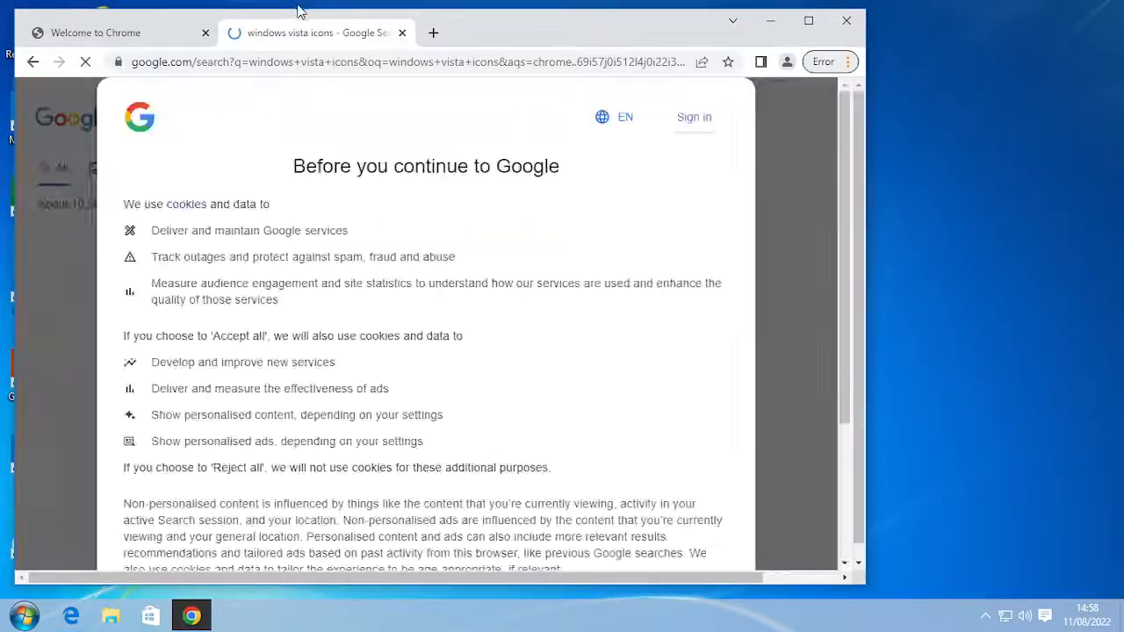
- Accept all of Google's cookies and open the DeviantArt result for Windows Vista - Icons
scroll(364, 359, down, 5)
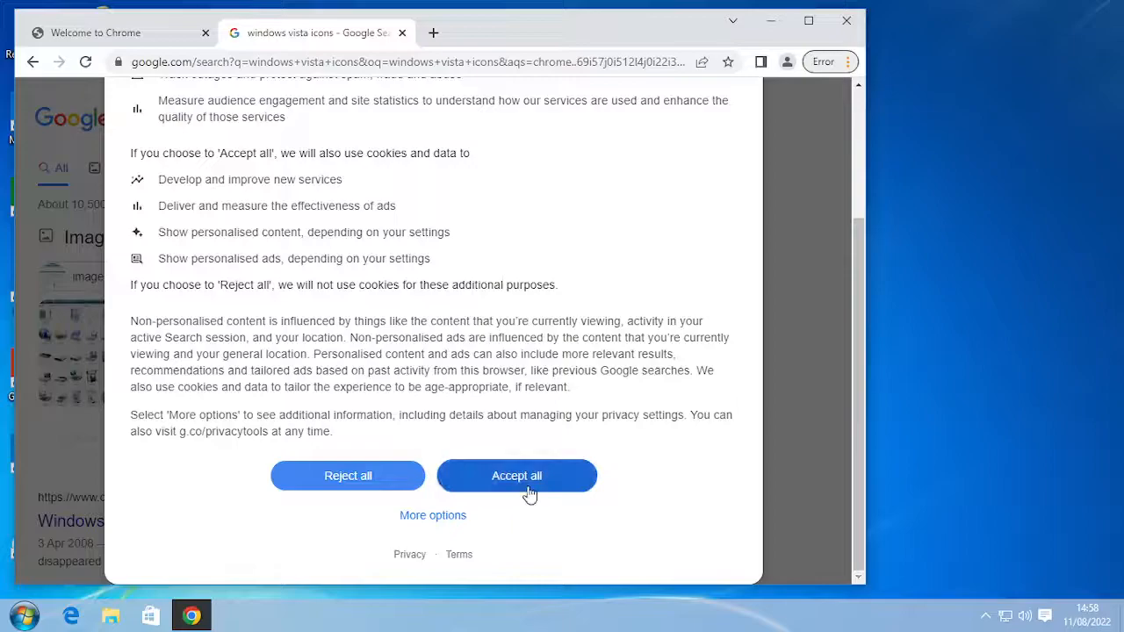
click(529, 494)
scroll(298, 404, down, 4)
scroll(278, 368, up, 2)
click(318, 364)
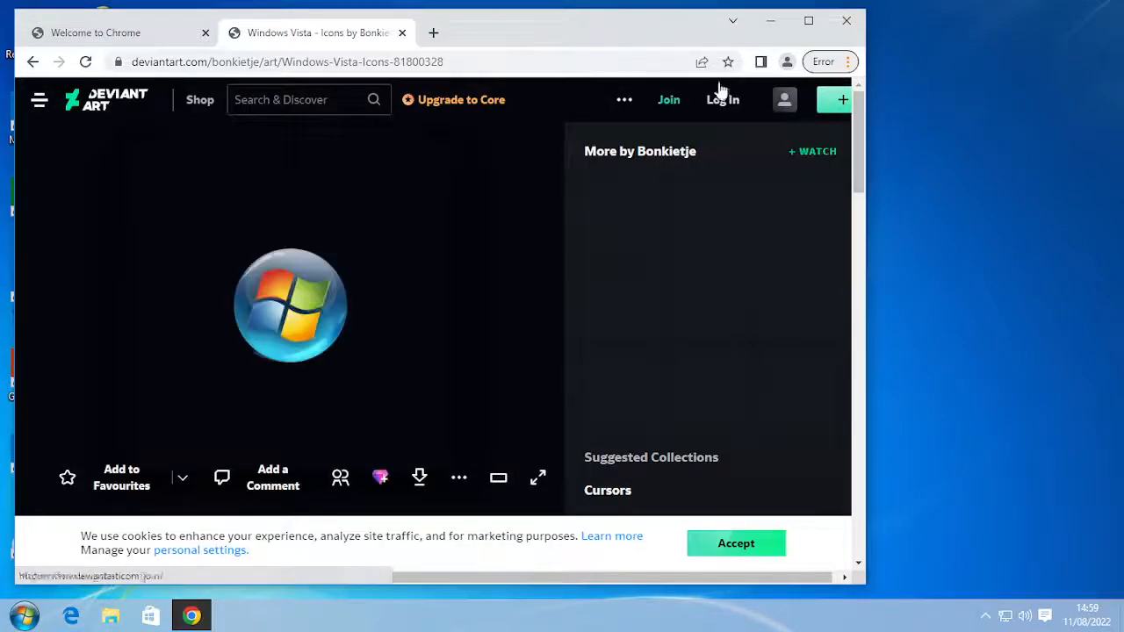
- Maximize the Chrome window and request the icon pack download from the DeviantArt page
click(808, 21)
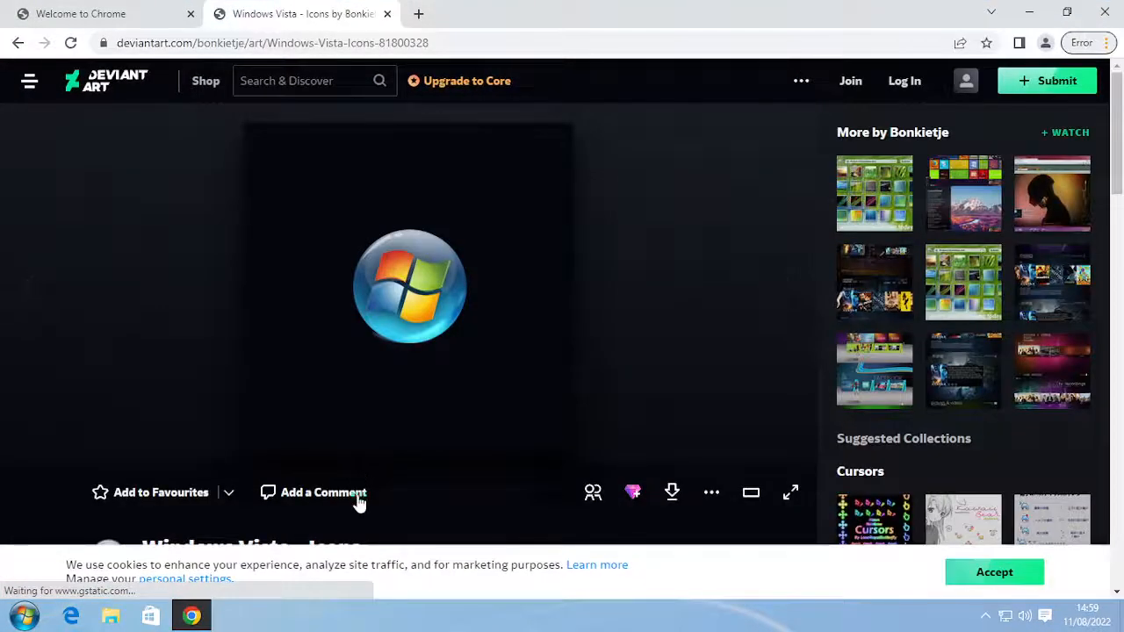
scroll(570, 456, down, 1)
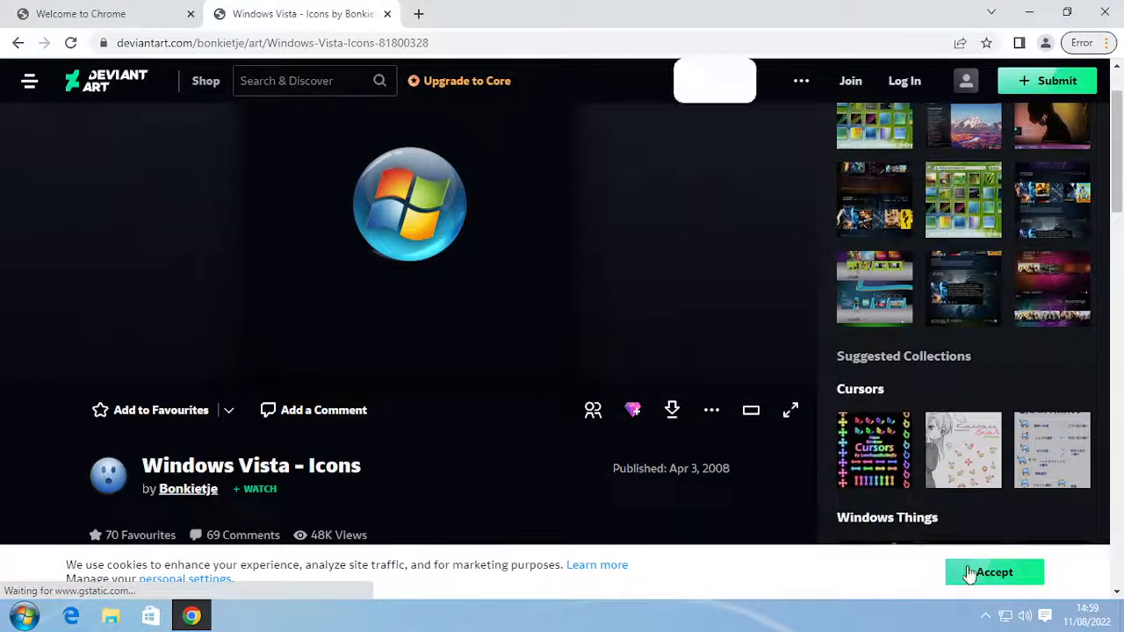
click(671, 410)
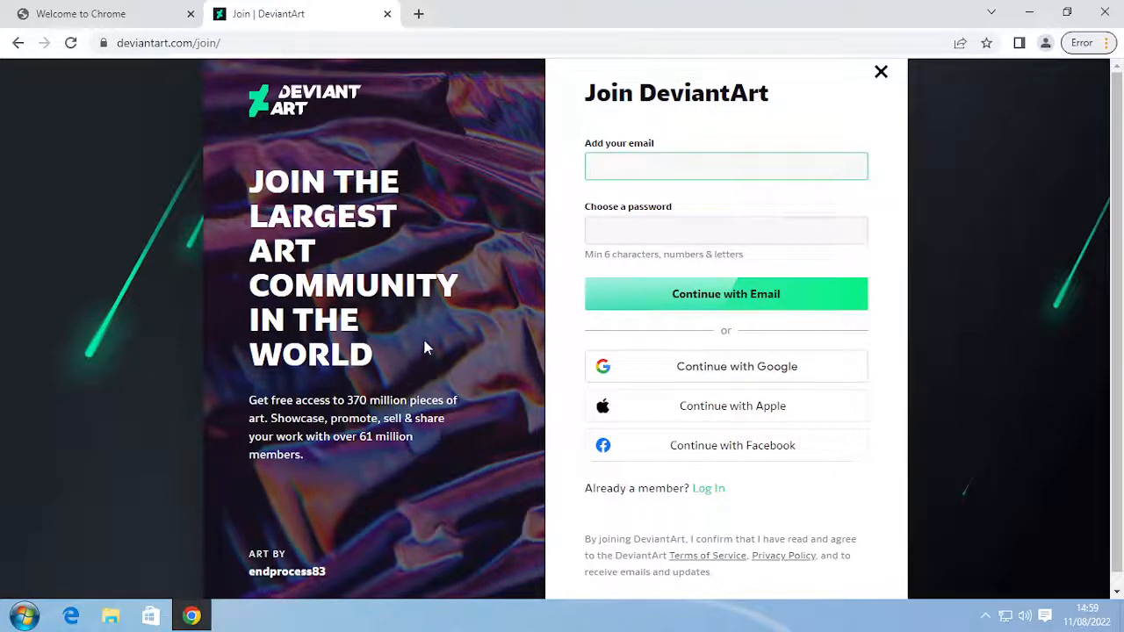
key(ctrl+f)
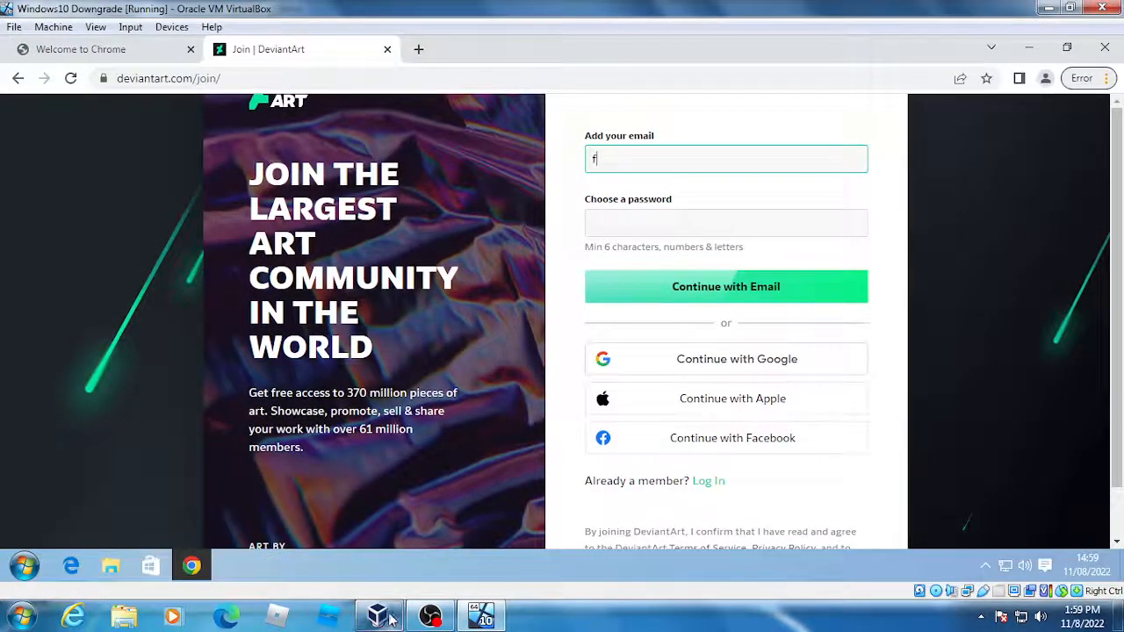
click(431, 615)
click(1112, 492)
click(481, 616)
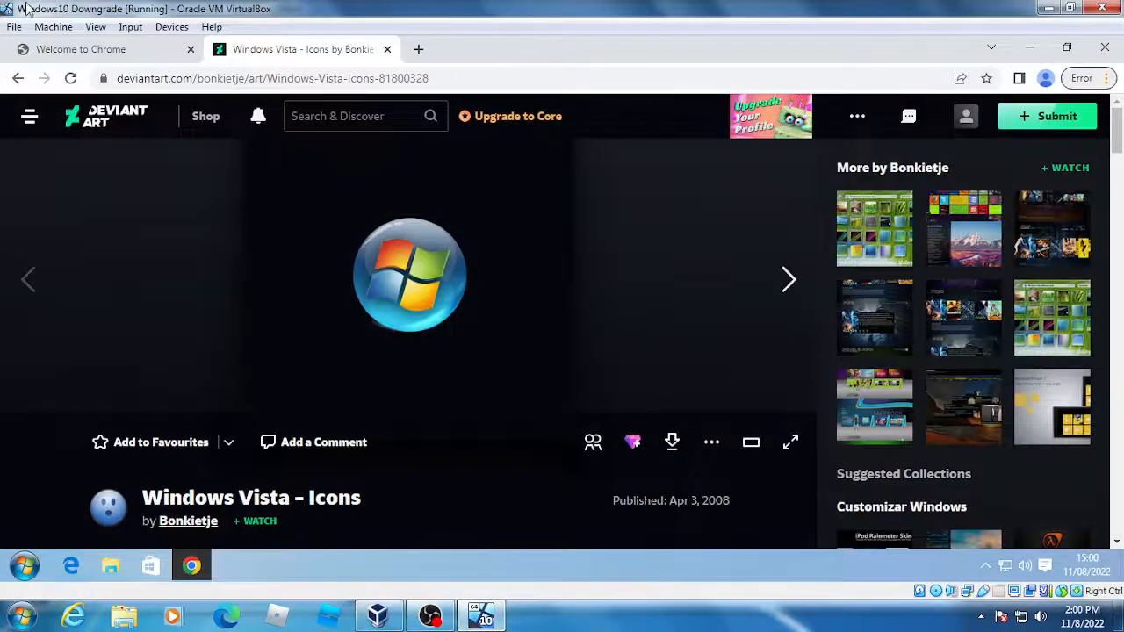
click(123, 27)
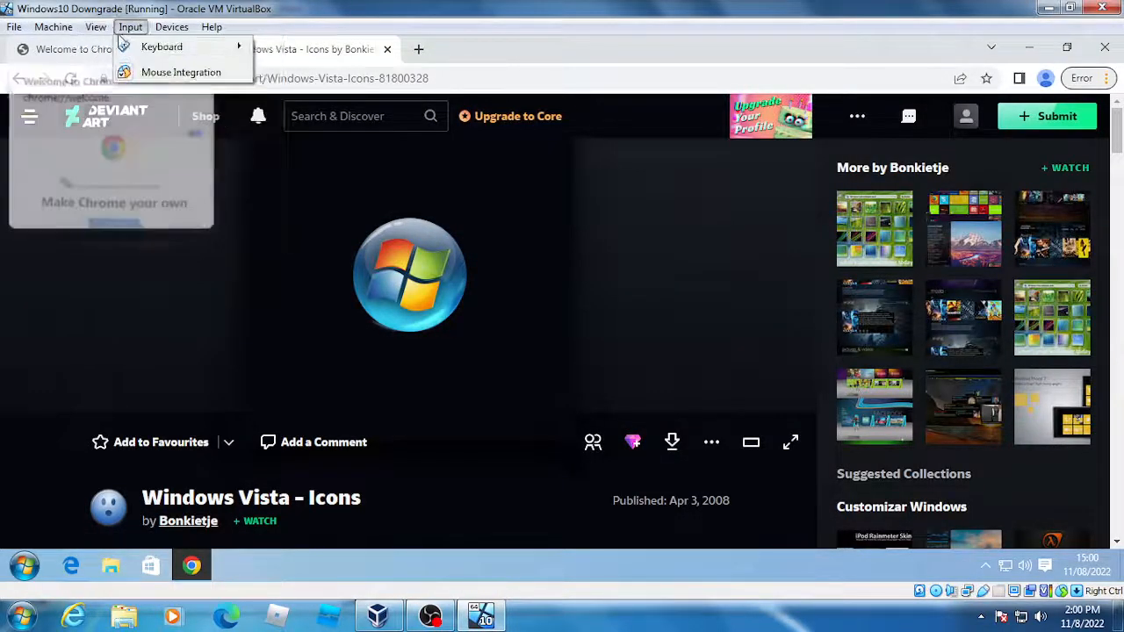
click(110, 43)
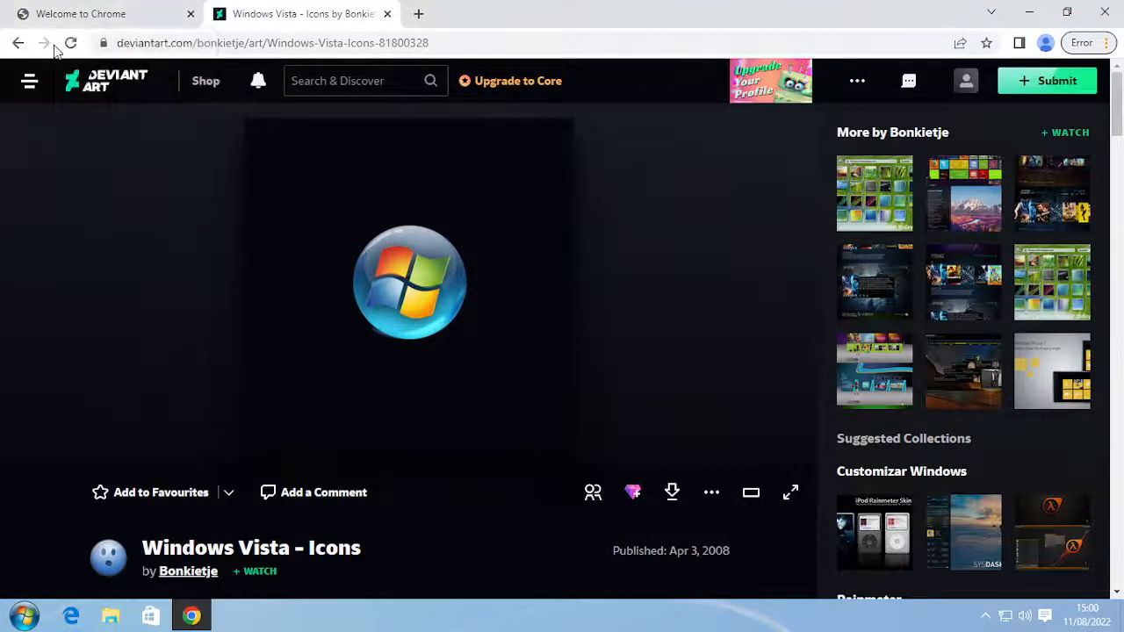
- Download the Windows Vista - Icons zip file from the DeviantArt page and open the downloaded archive
scroll(377, 263, down, 4)
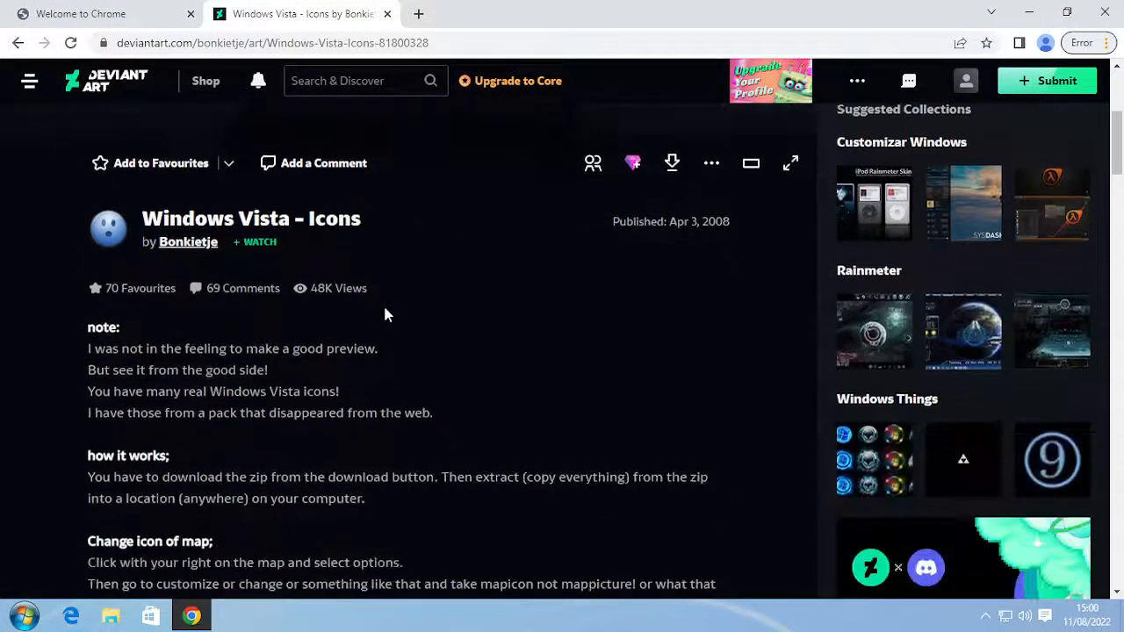
click(673, 163)
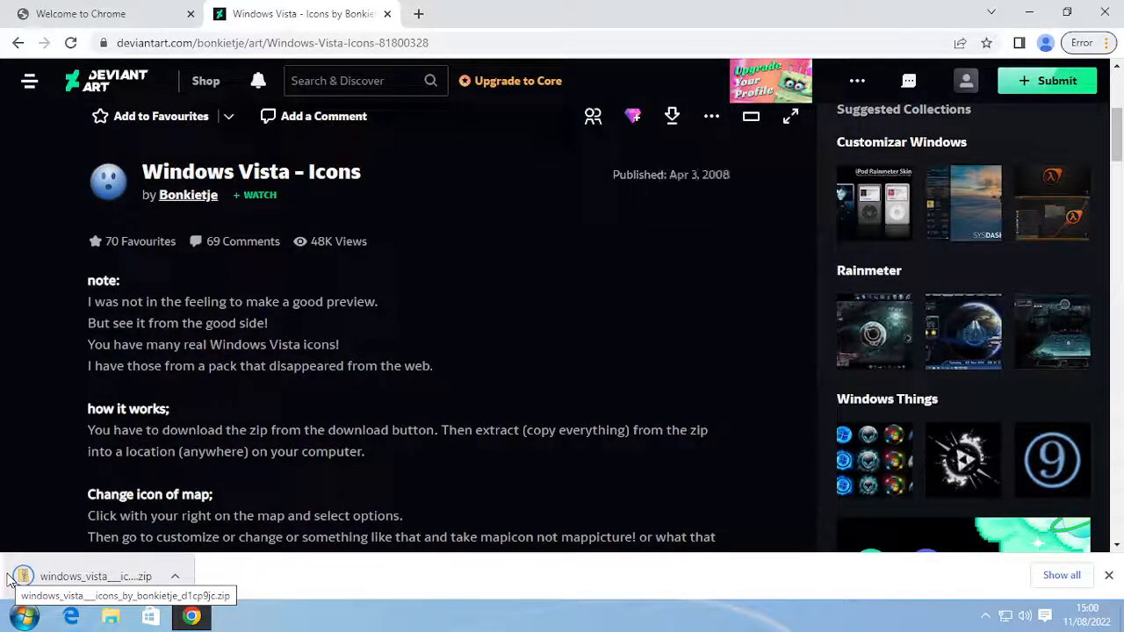
click(111, 580)
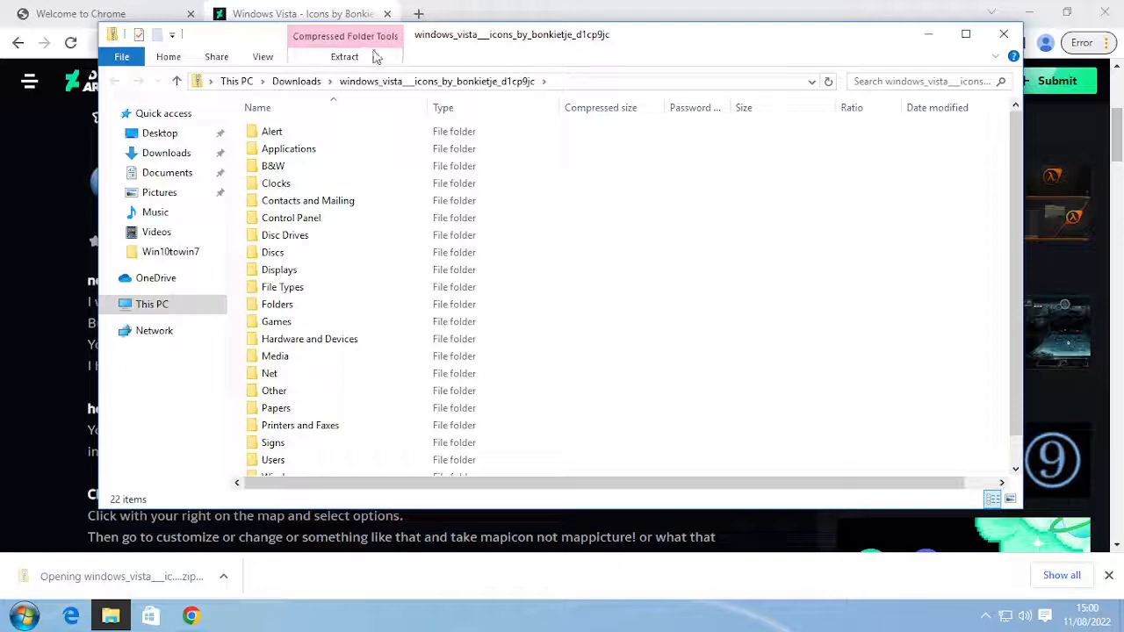
- Look through the archive's folders in descending name order and check the Compressed folder in Downloads
click(321, 107)
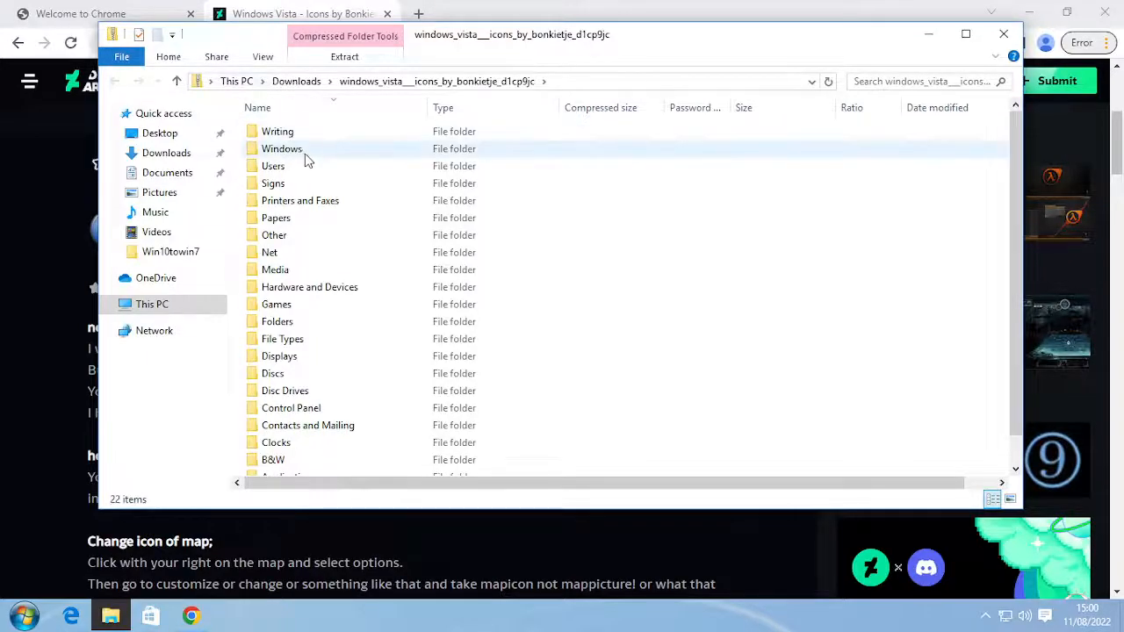
click(296, 81)
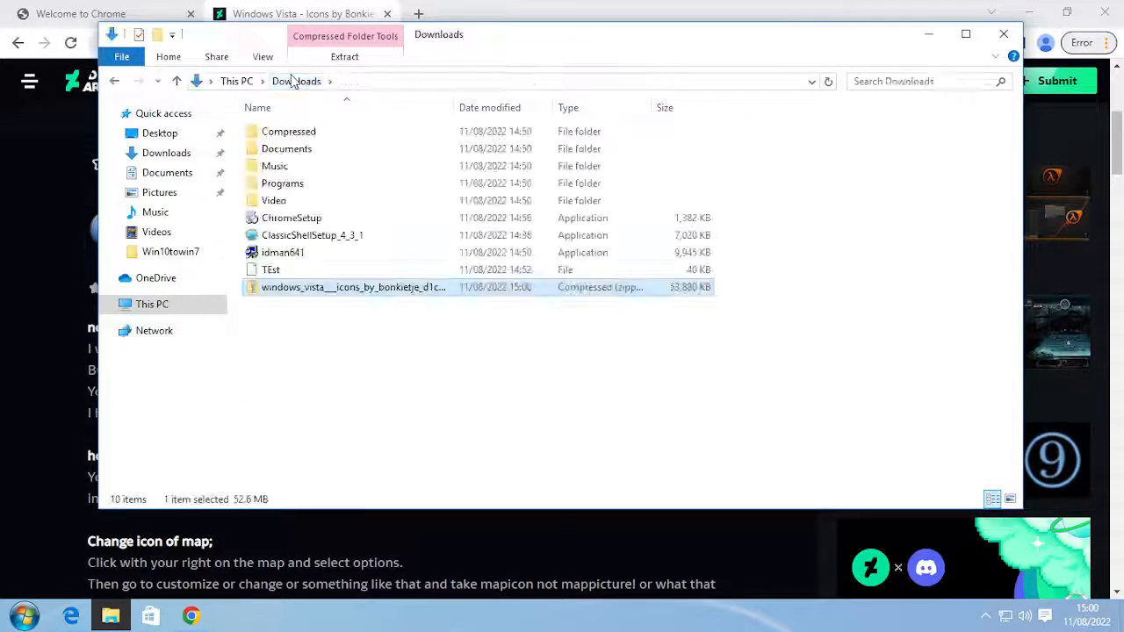
double_click(322, 142)
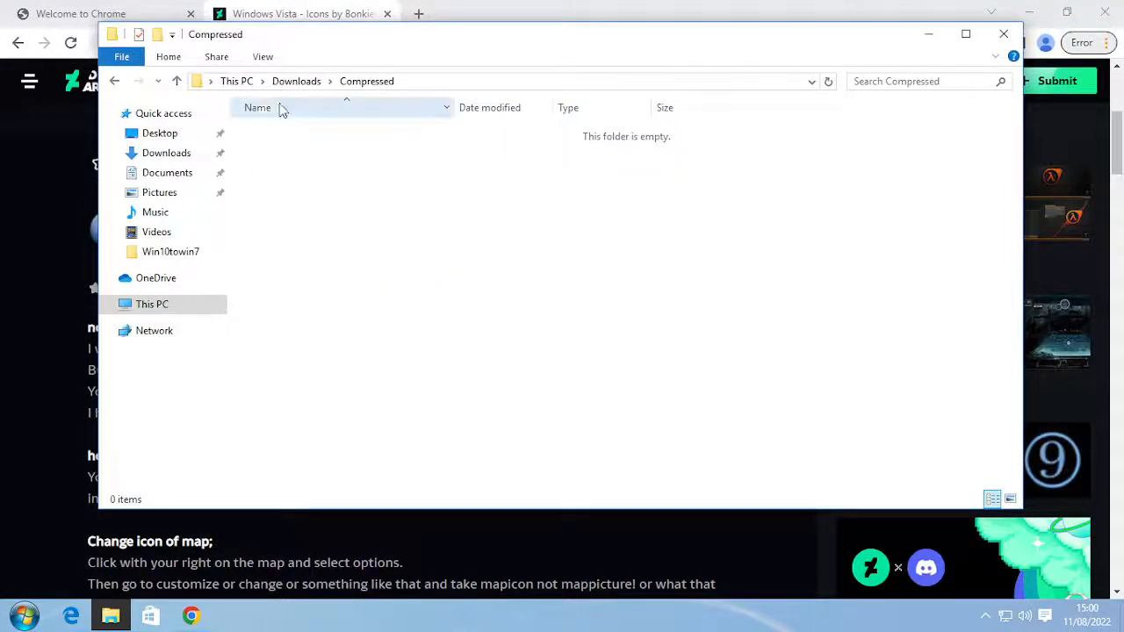
click(114, 81)
click(114, 81)
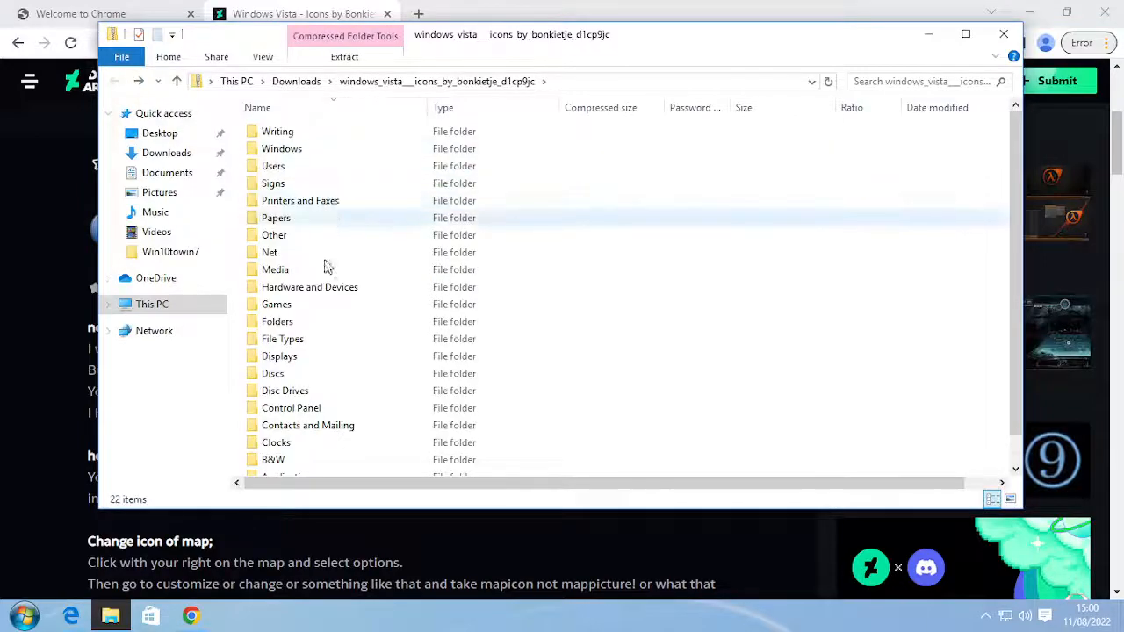
scroll(299, 314, down, 1)
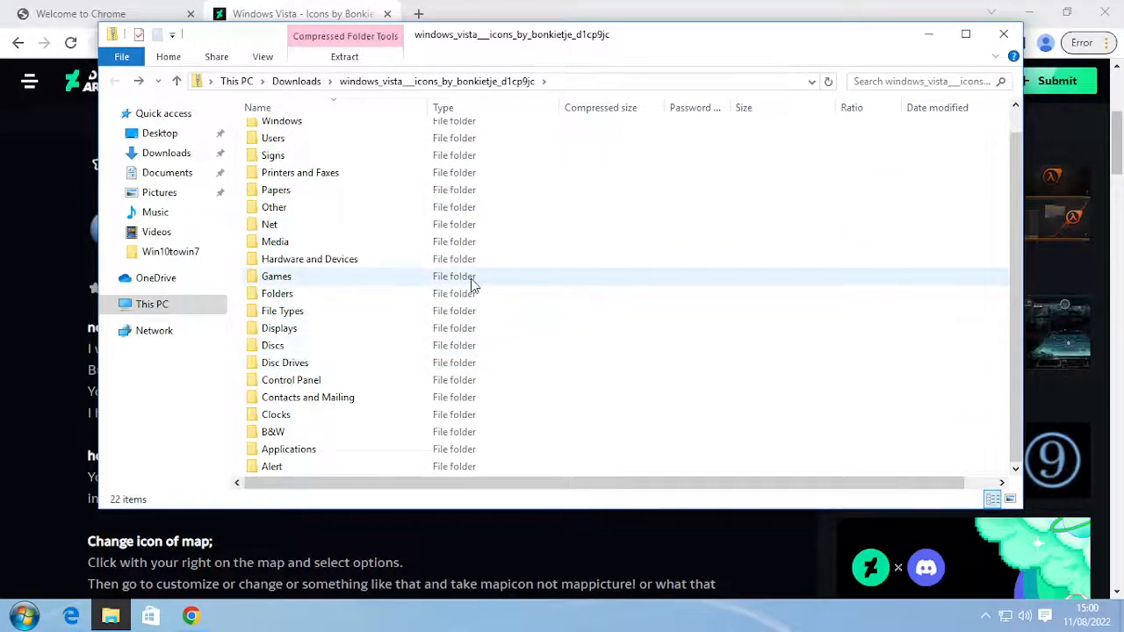
- Minimize the browser and archive windows, and create a folder named Cursors inside the desktop's Win10towin7 folder
scroll(574, 163, up, 1)
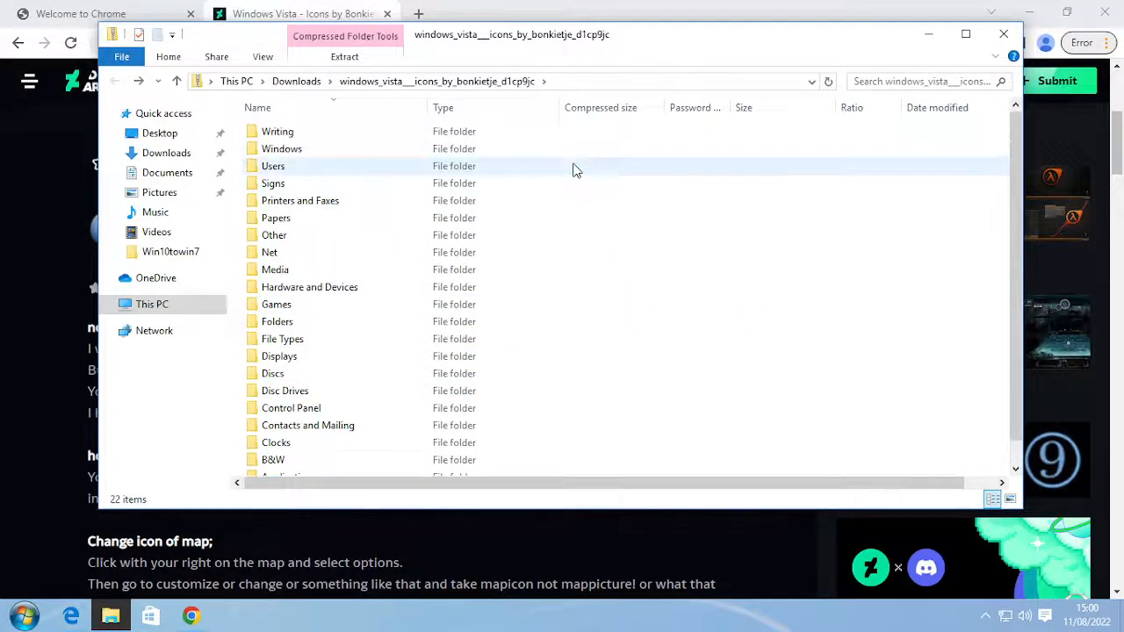
click(1023, 10)
click(929, 35)
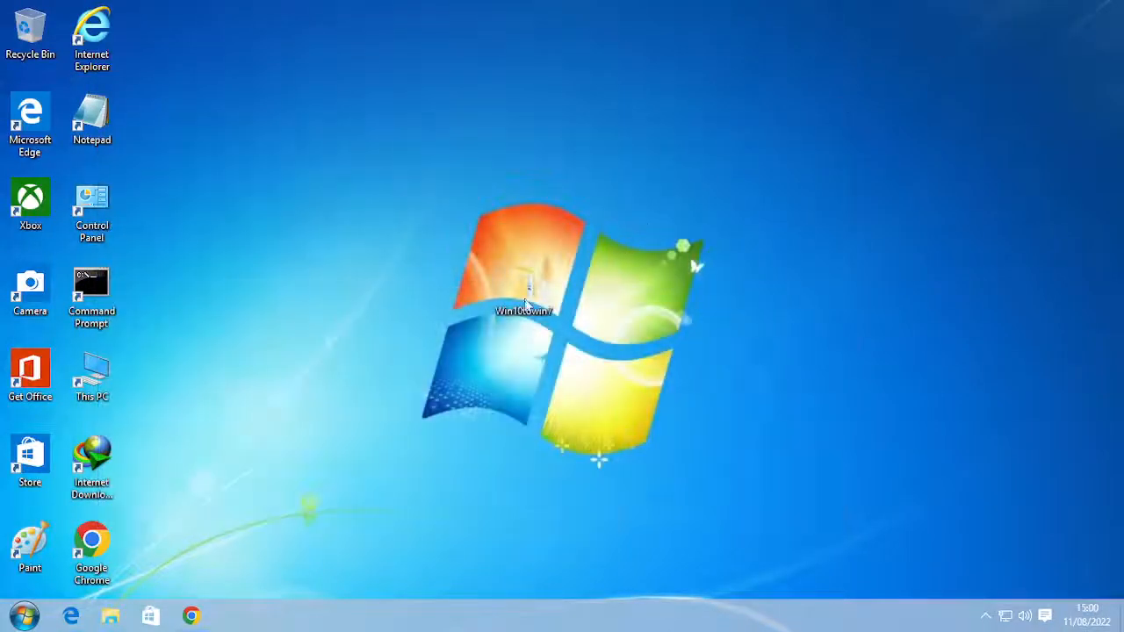
double_click(532, 290)
right_click(527, 314)
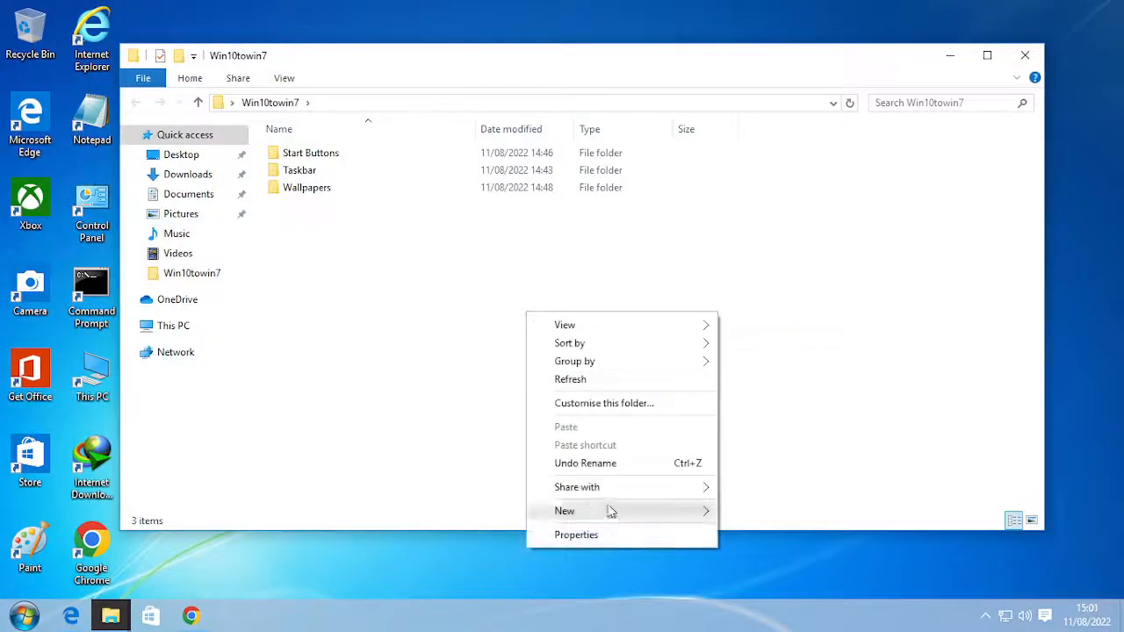
mouse_move(607, 511)
click(755, 396)
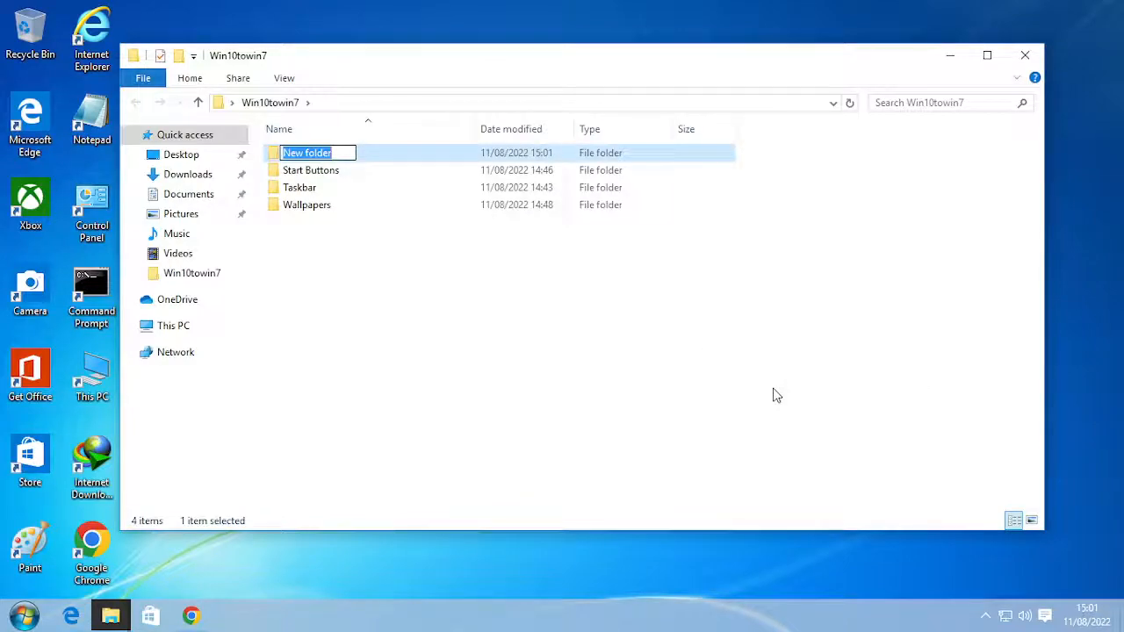
text(Cursors)
key(Return)
- Create another folder named Icons in the Win10towin7 folder
right_click(733, 353)
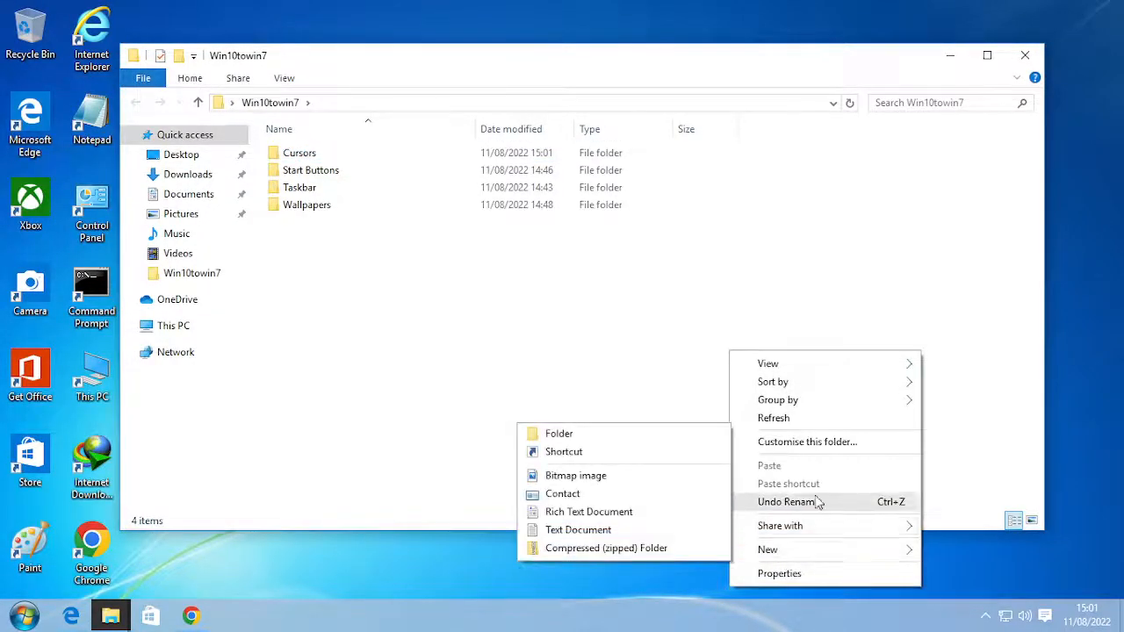
click(567, 436)
text(Icons)
key(Return)
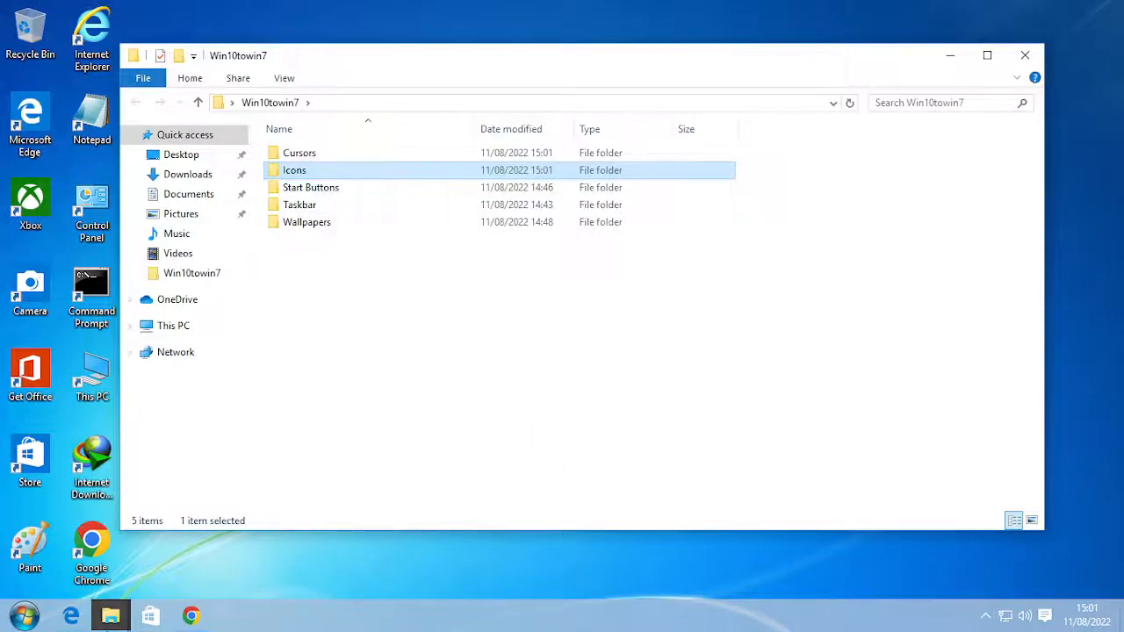
- Create a third new folder in Win10towin7 and name it Themes (Nothing In It)
right_click(389, 307)
mouse_move(565, 505)
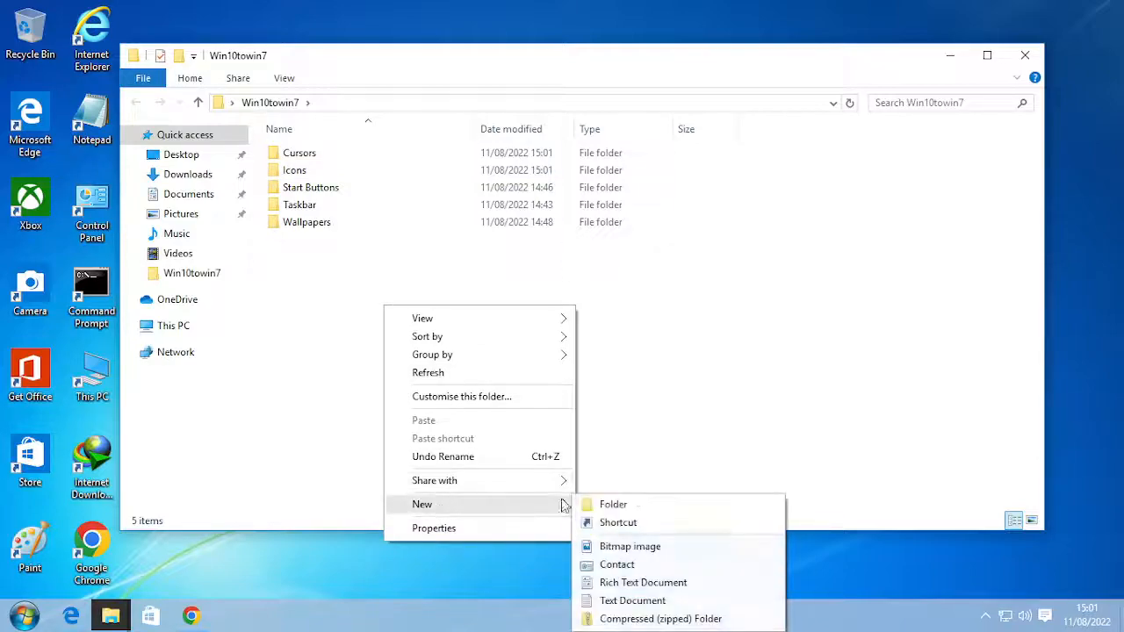
click(638, 506)
text(Themes)
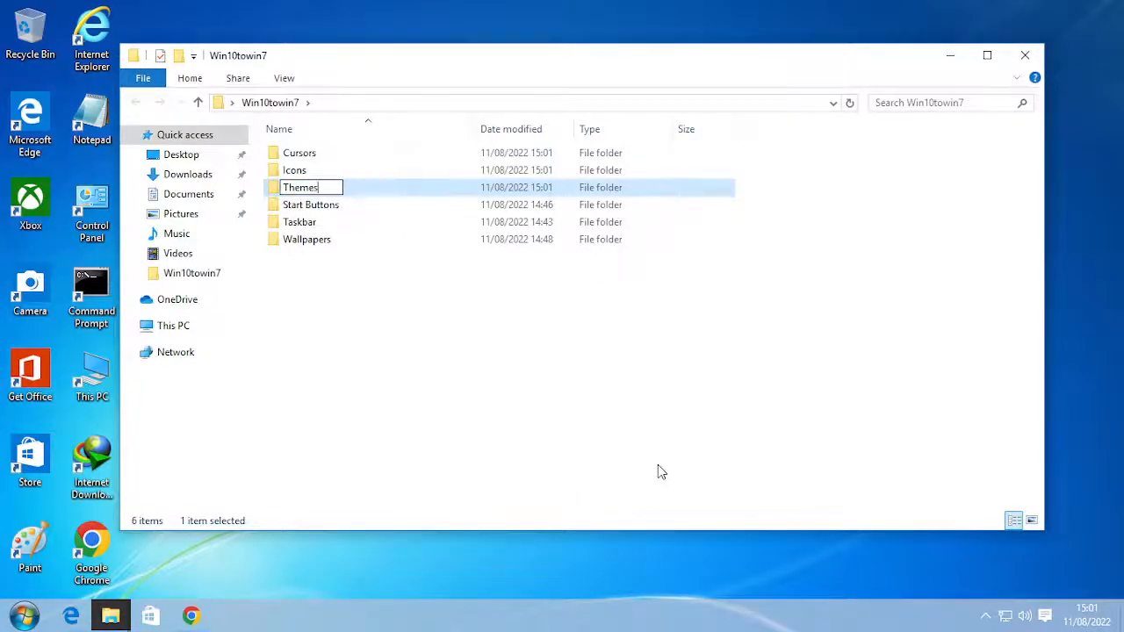
text( (Nothing In It)
key(Return)
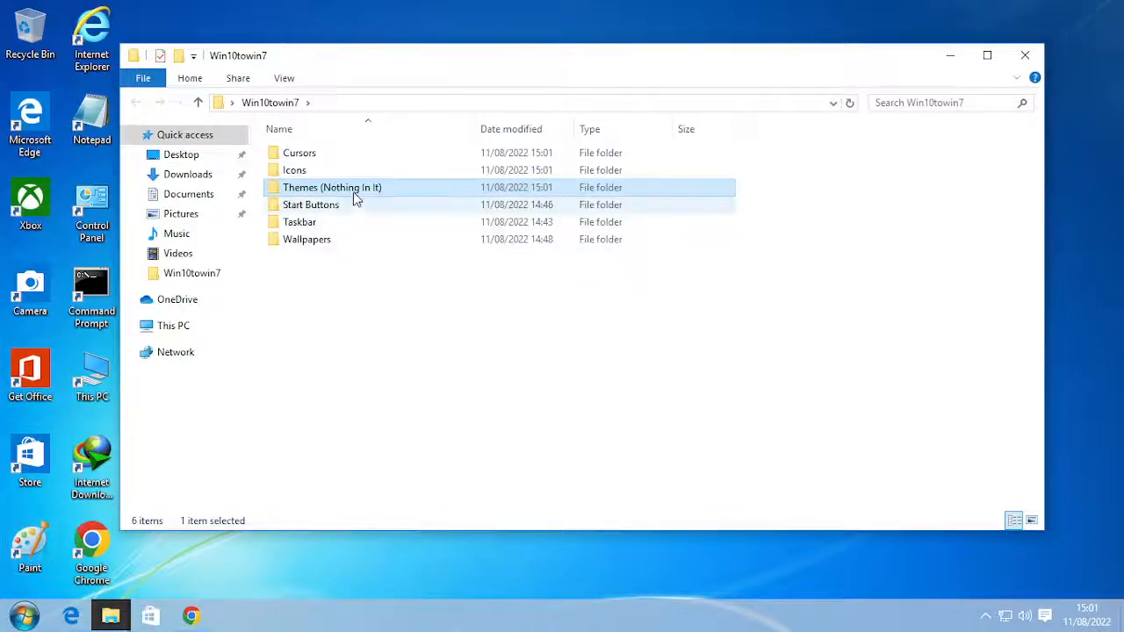
click(331, 268)
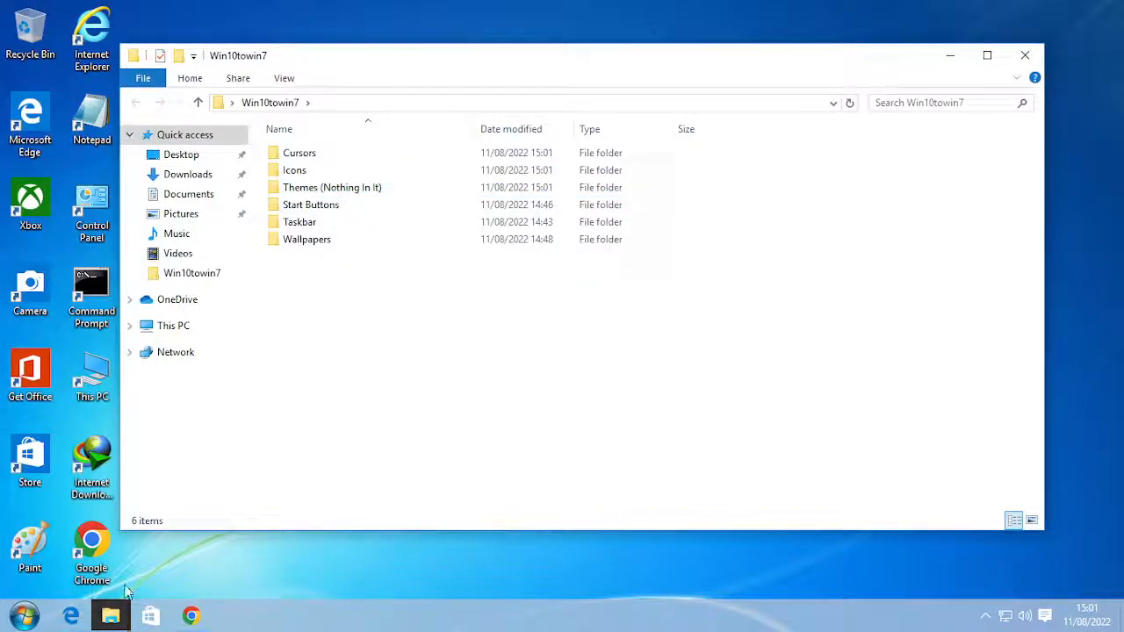
- Bring back the icon archive window and arrange it side by side with the Win10towin7 folder window
click(190, 616)
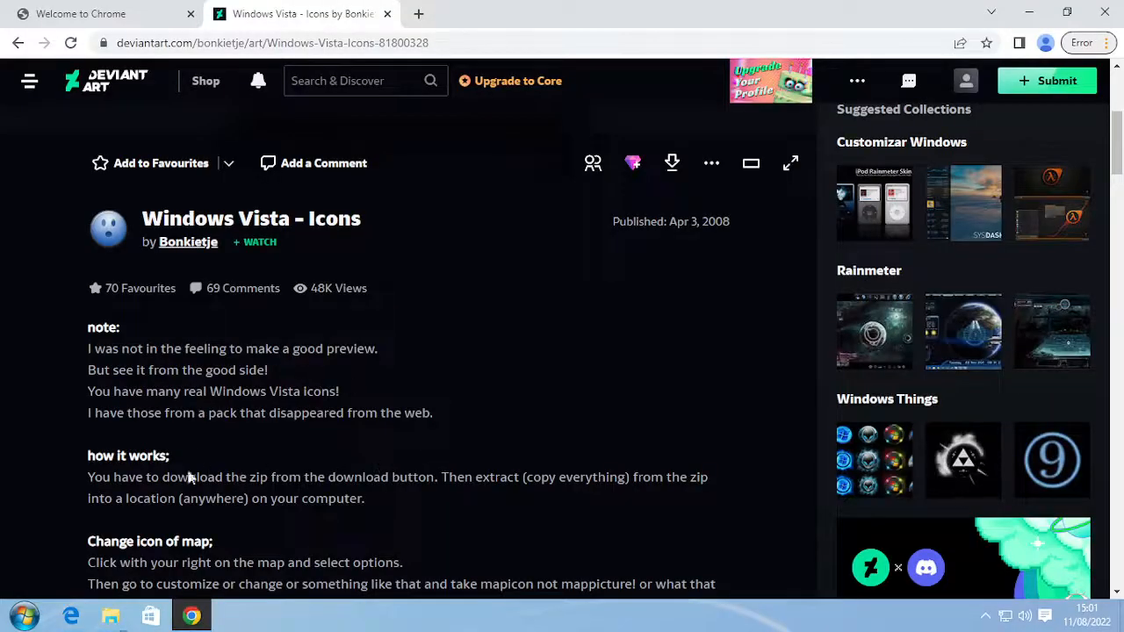
click(1027, 11)
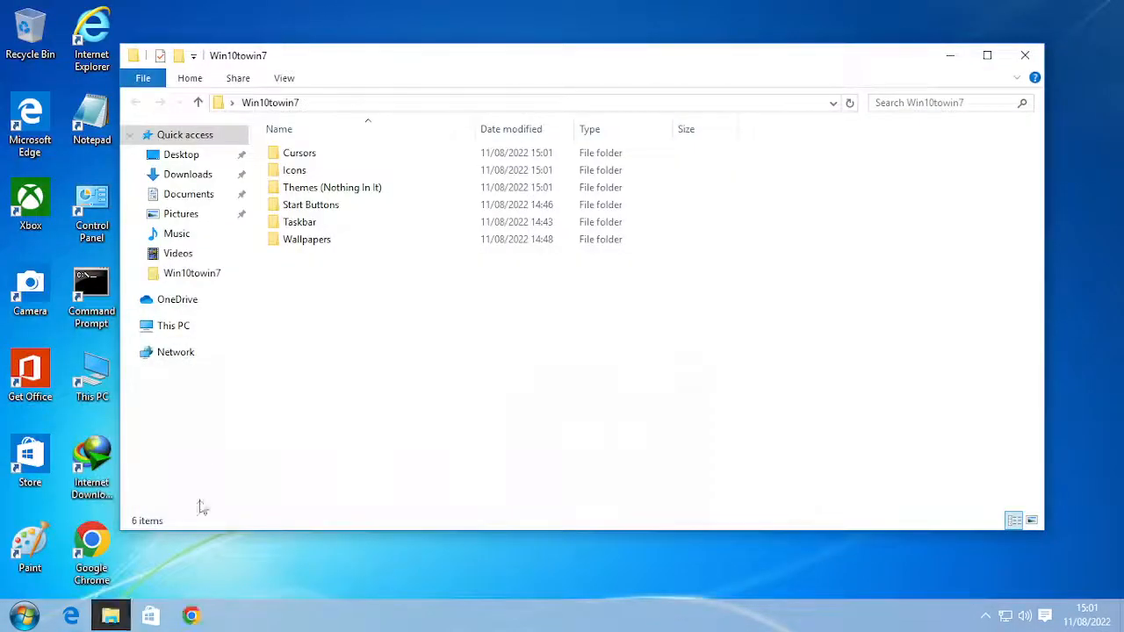
click(103, 623)
click(132, 537)
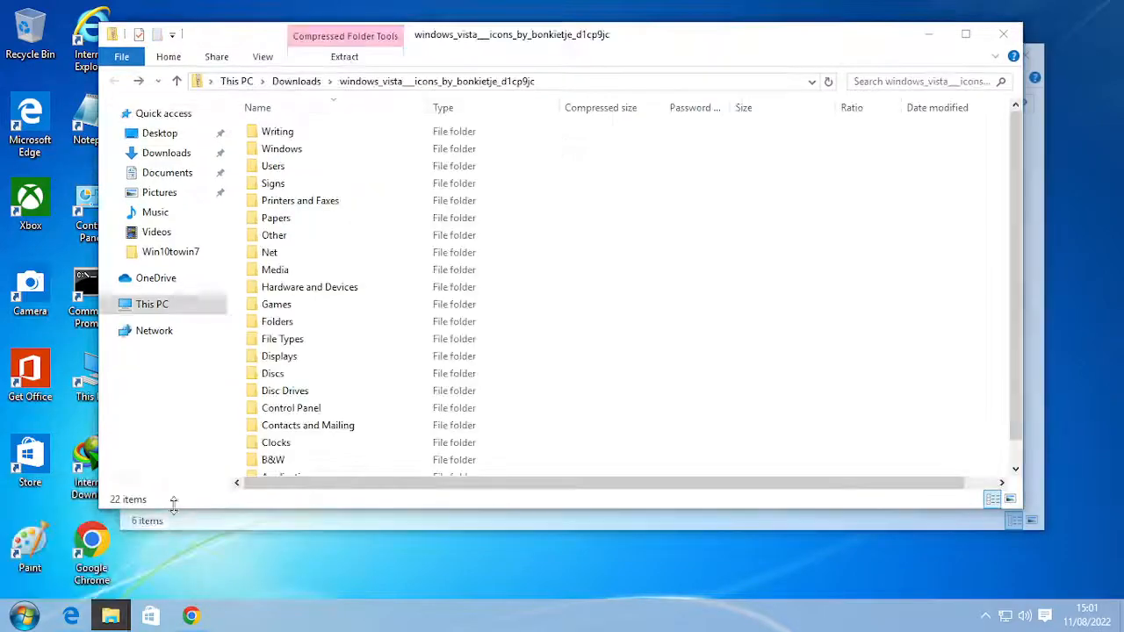
drag(457, 23, 806, 117)
drag(682, 123, 1123, 231)
click(253, 209)
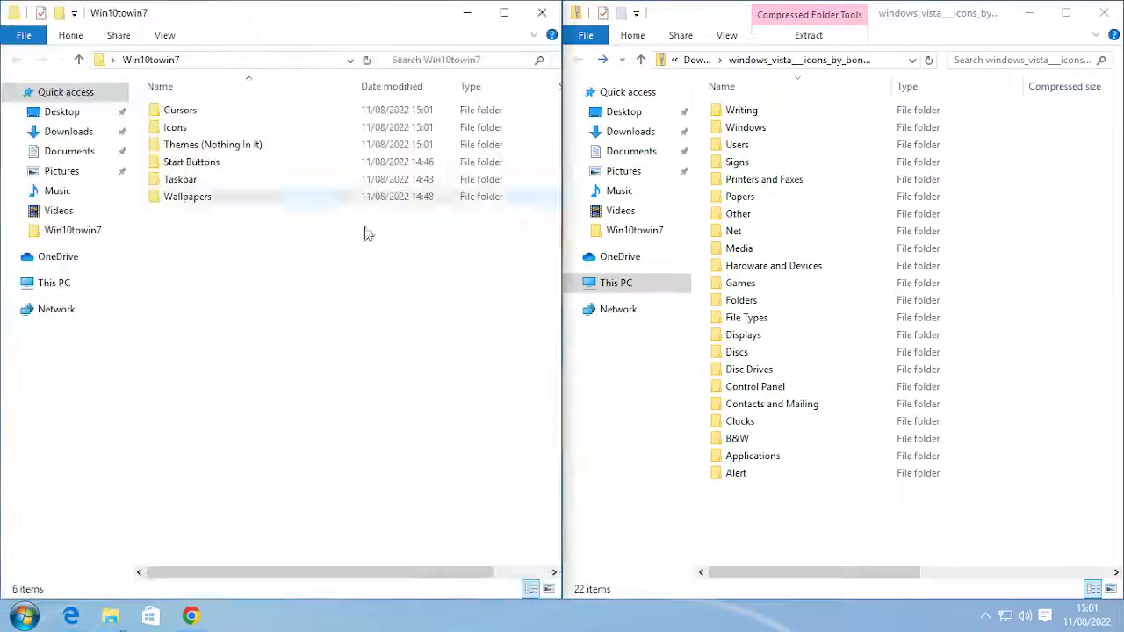
- Copy all folders from the Windows Vista icons archive into the Icons folder of Win10towin7
double_click(193, 127)
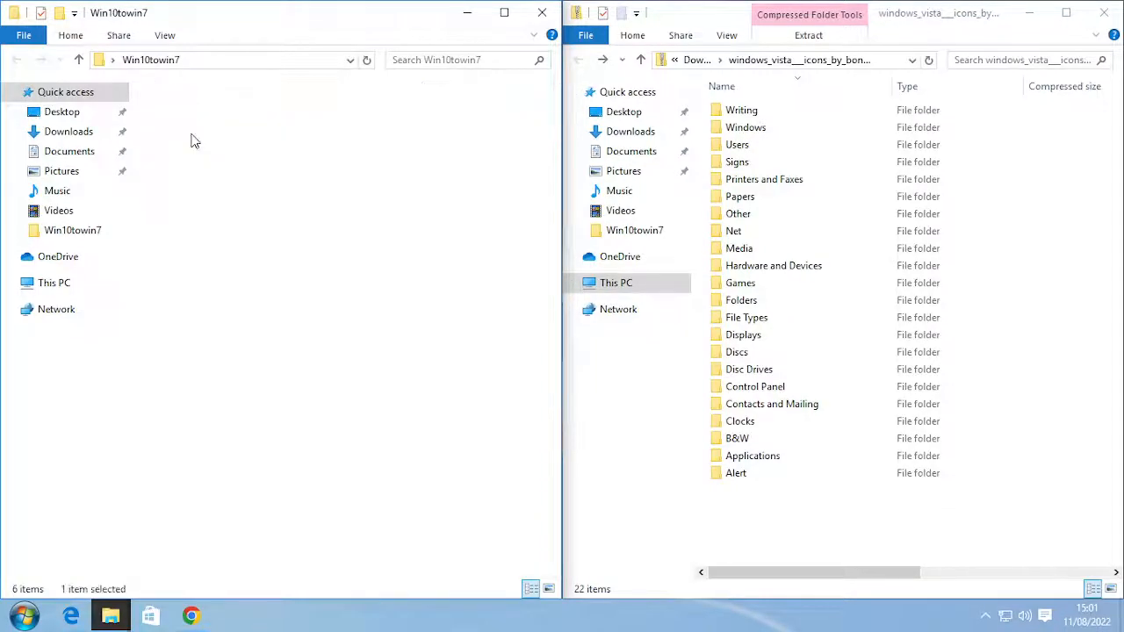
drag(790, 496, 834, 99)
drag(825, 111, 254, 263)
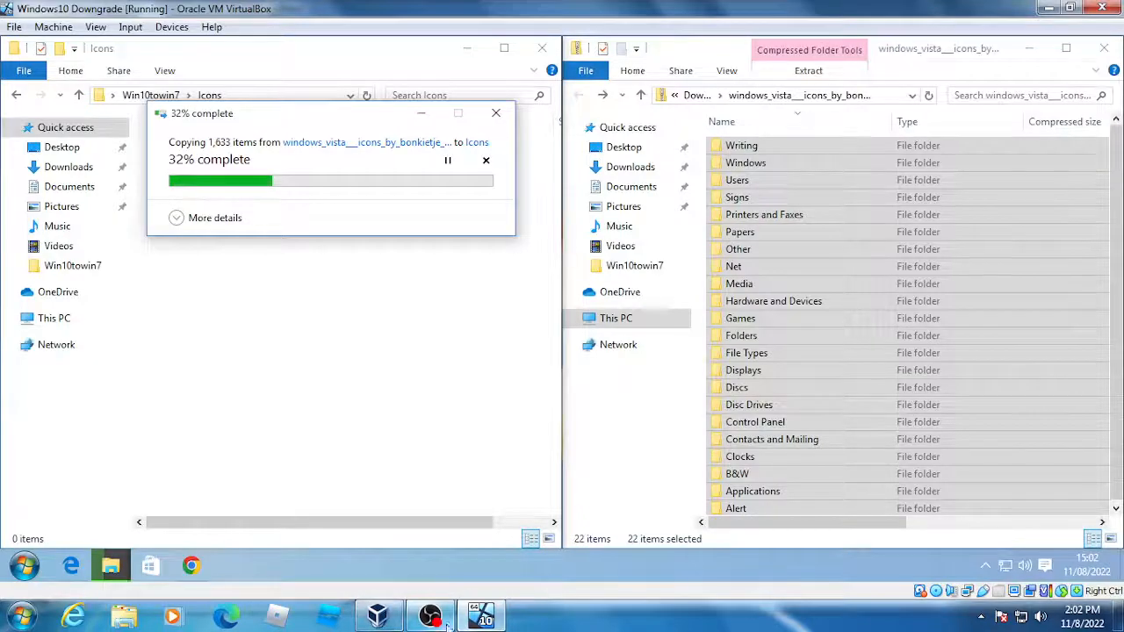
click(441, 622)
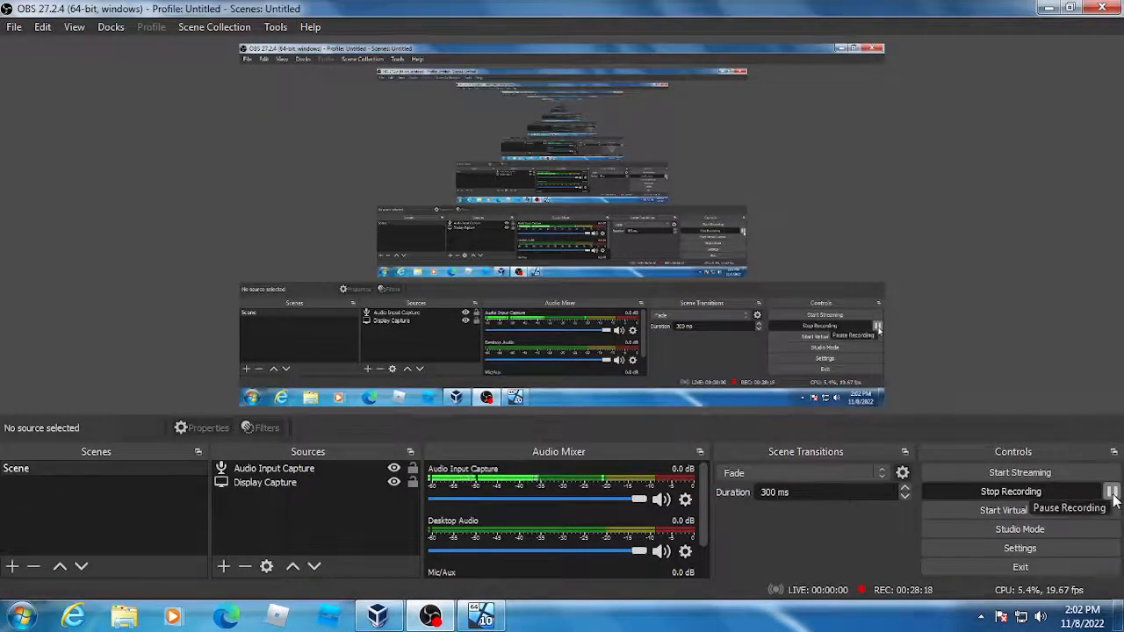
click(1111, 492)
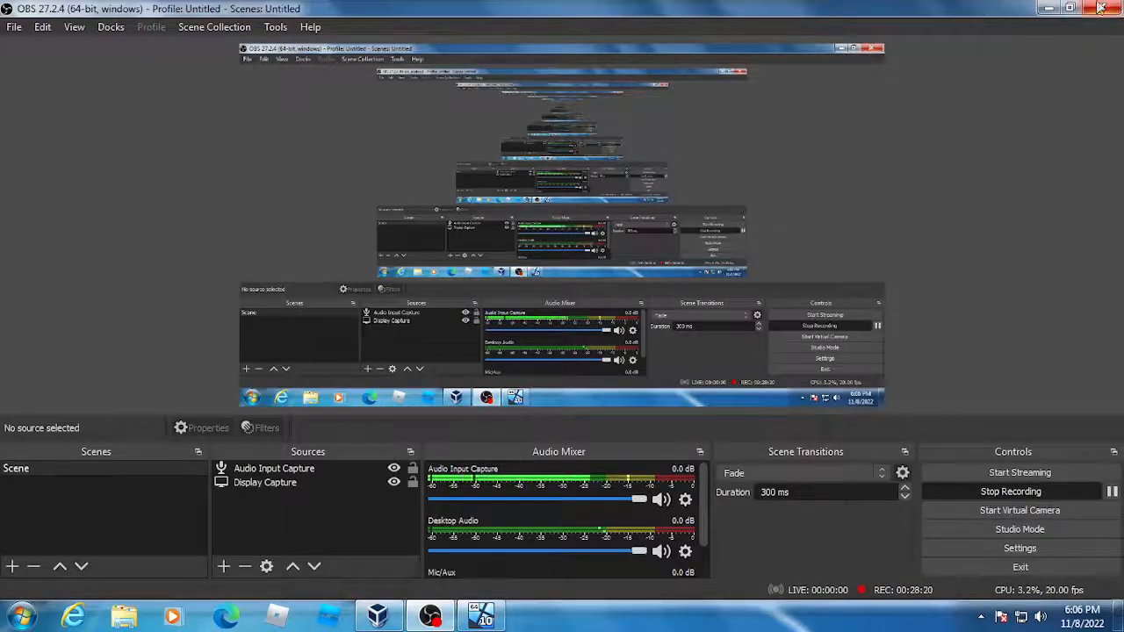
click(1050, 10)
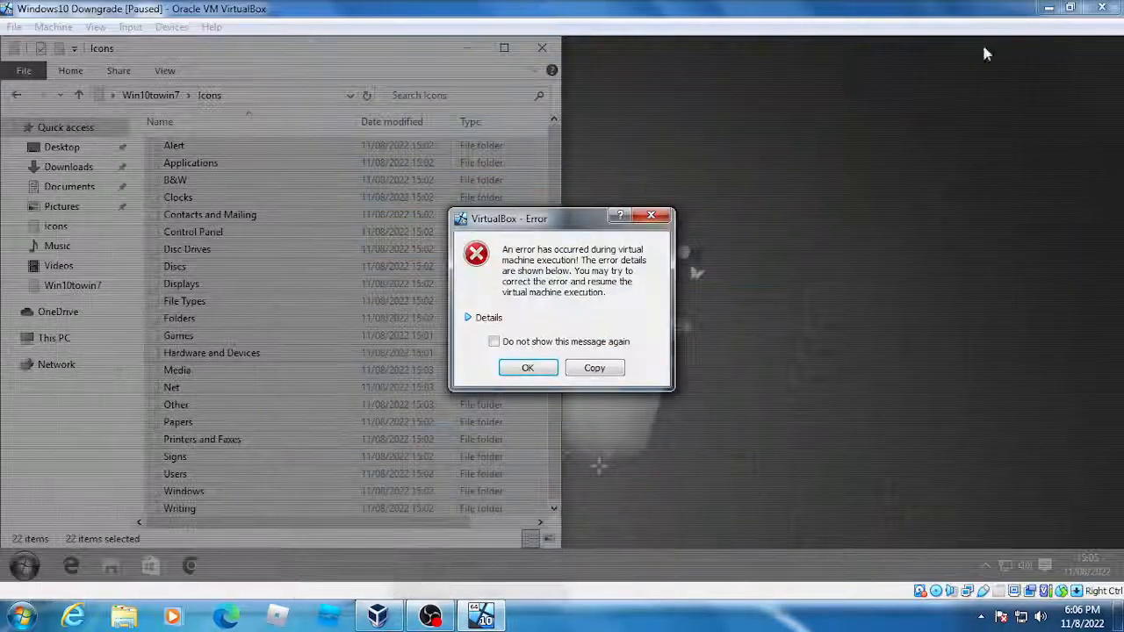
- Dismiss the VirtualBox error, power off the Windows10 Downgrade virtual machine and start it again
click(544, 371)
click(14, 26)
click(48, 114)
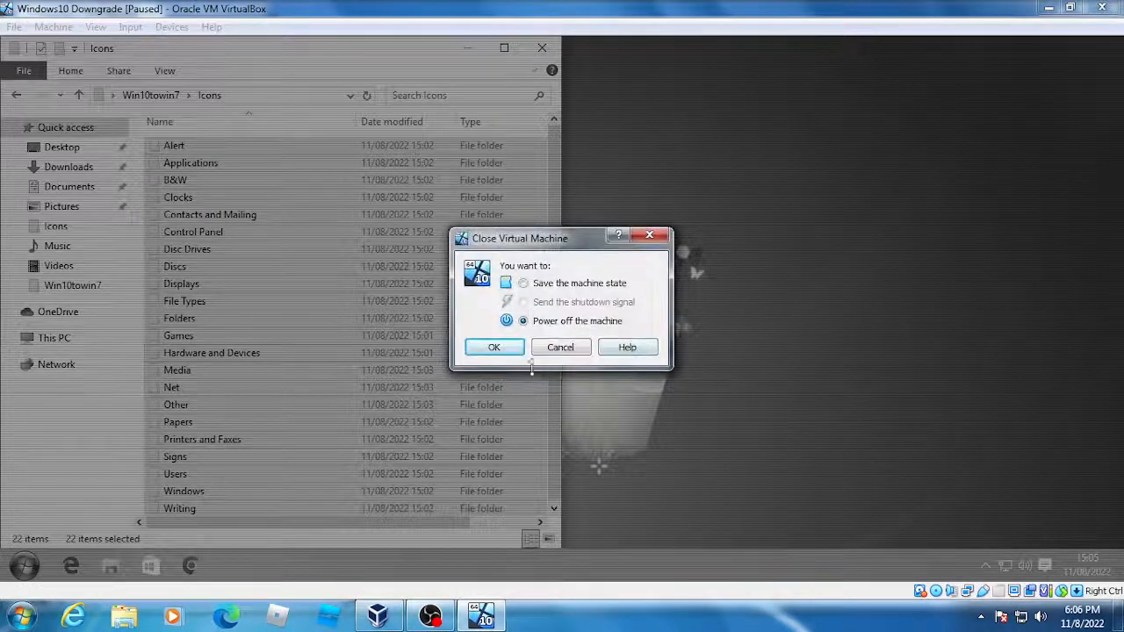
click(499, 347)
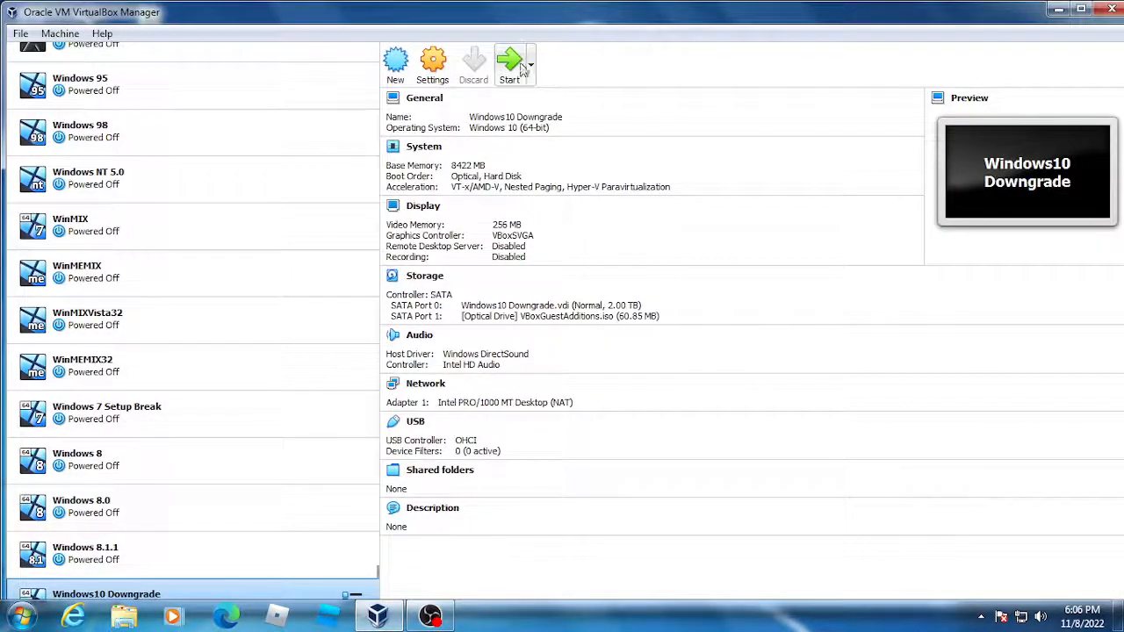
click(520, 64)
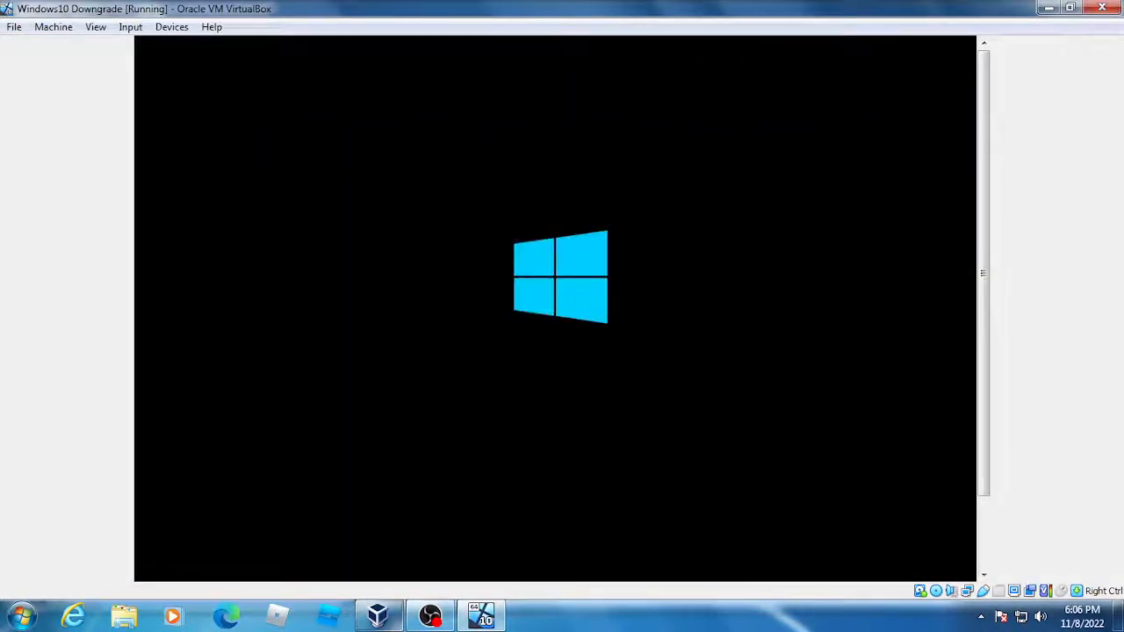
click(378, 617)
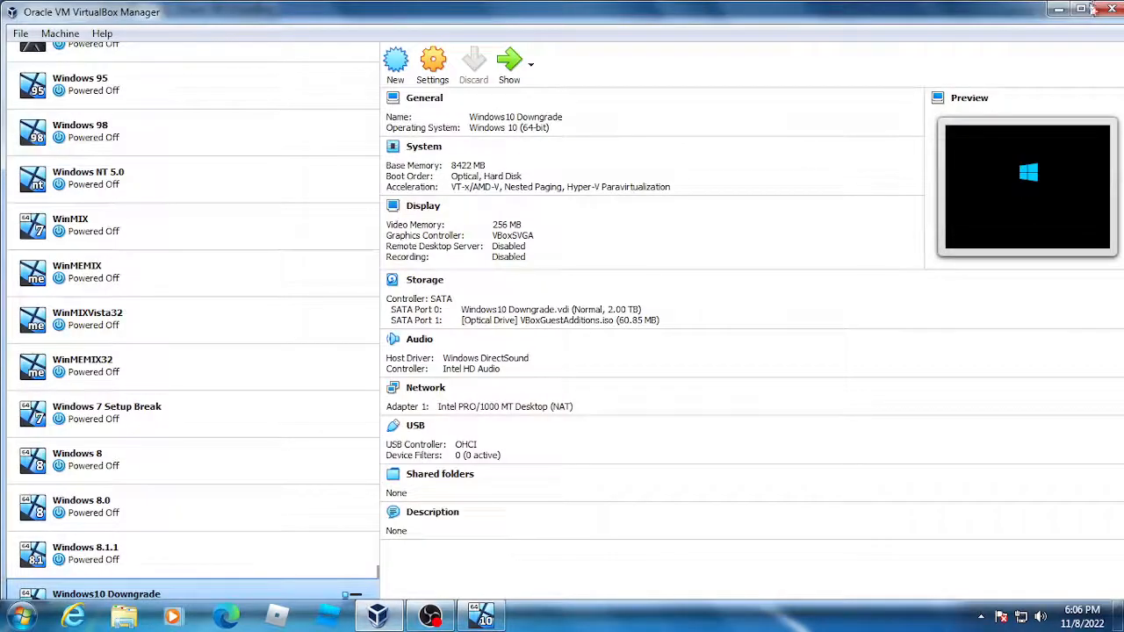
click(1089, 9)
drag(739, 7, 720, 94)
double_click(718, 95)
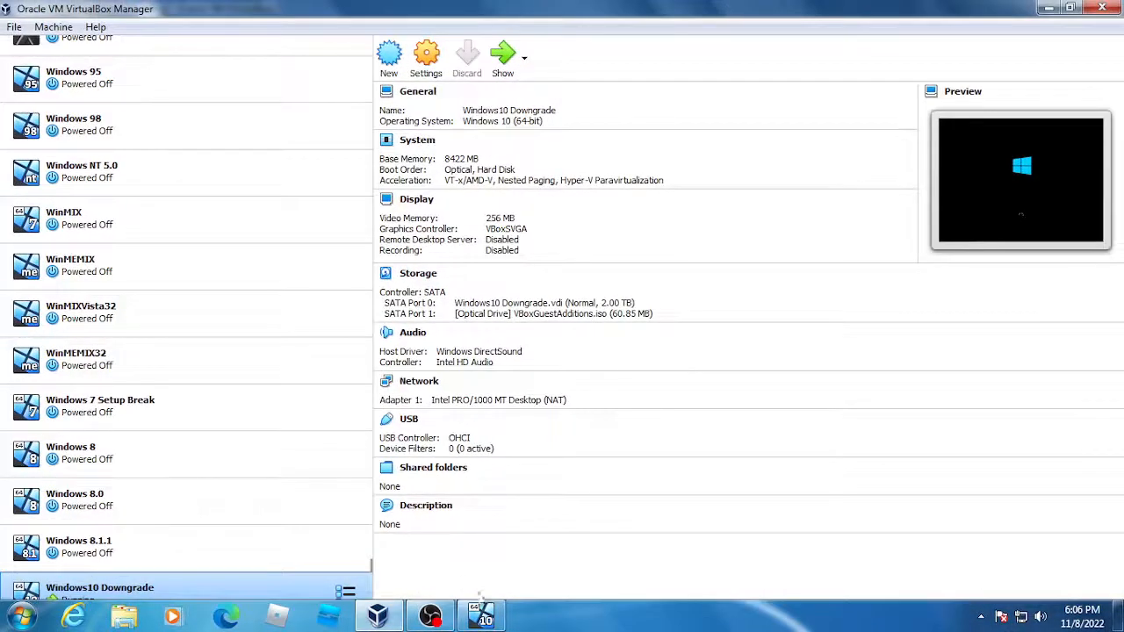
click(484, 615)
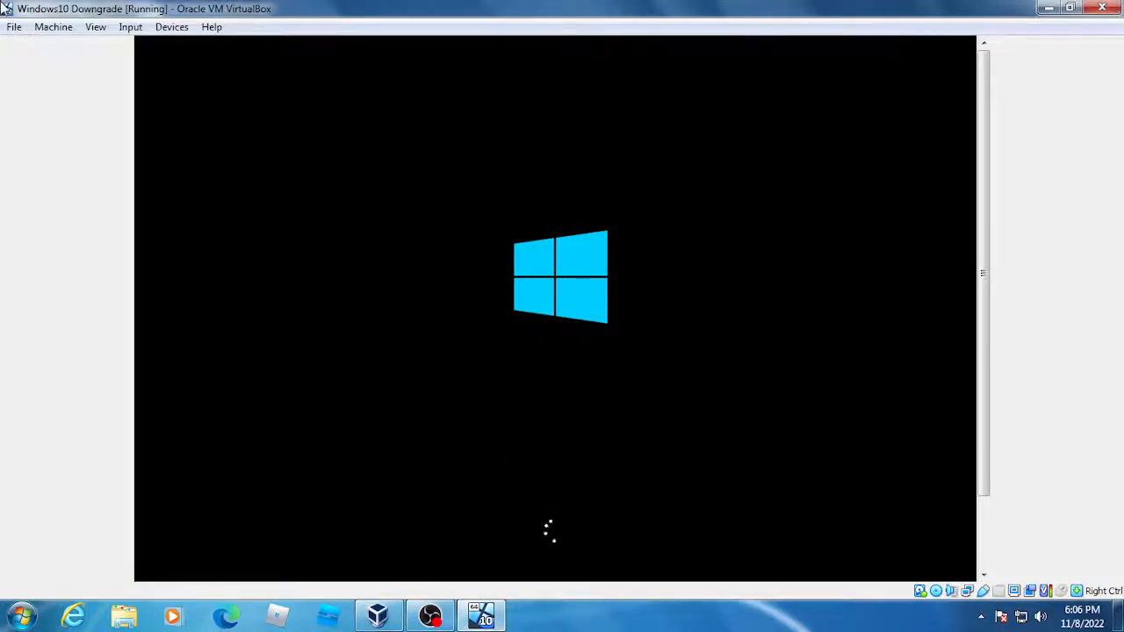
- Switch the booting Windows10 Downgrade virtual machine to full-screen mode
click(130, 26)
mouse_move(96, 27)
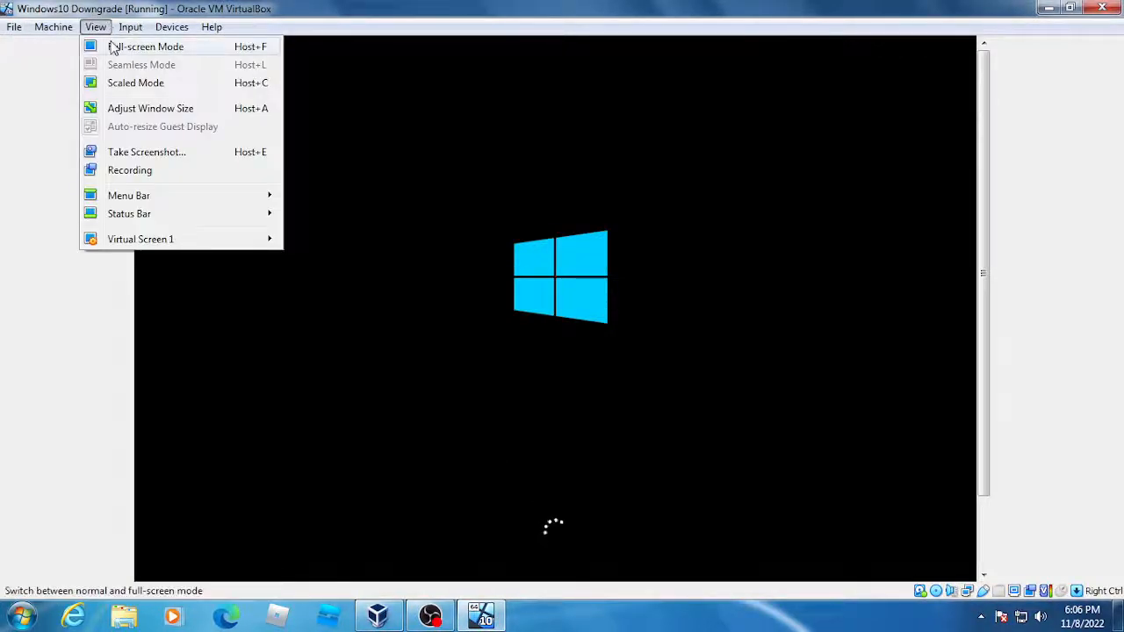
click(112, 48)
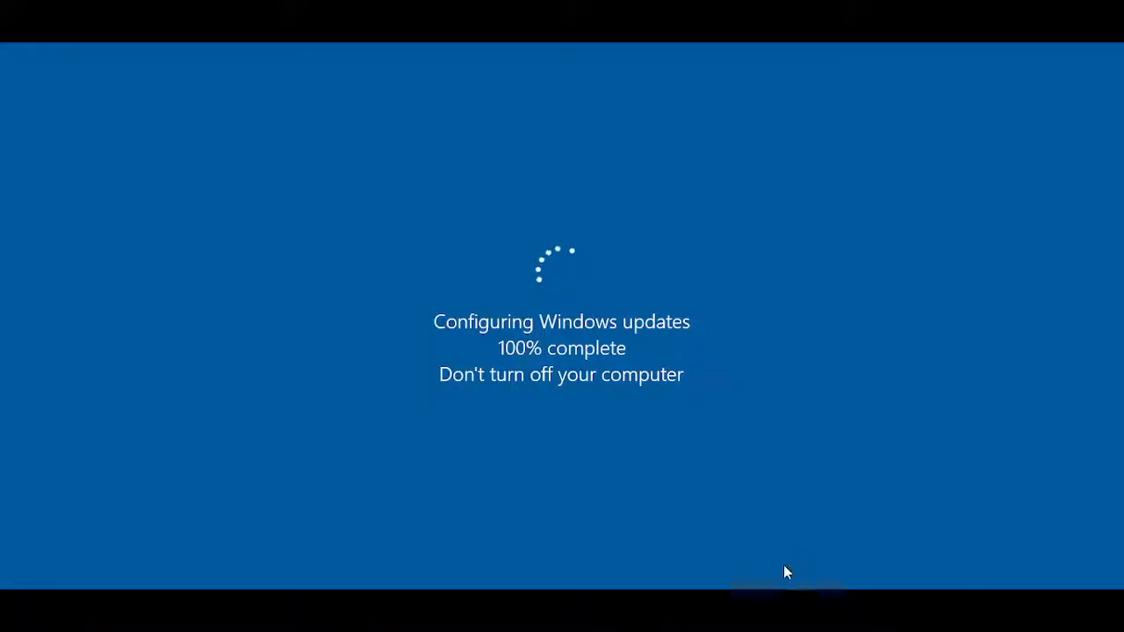
click(659, 630)
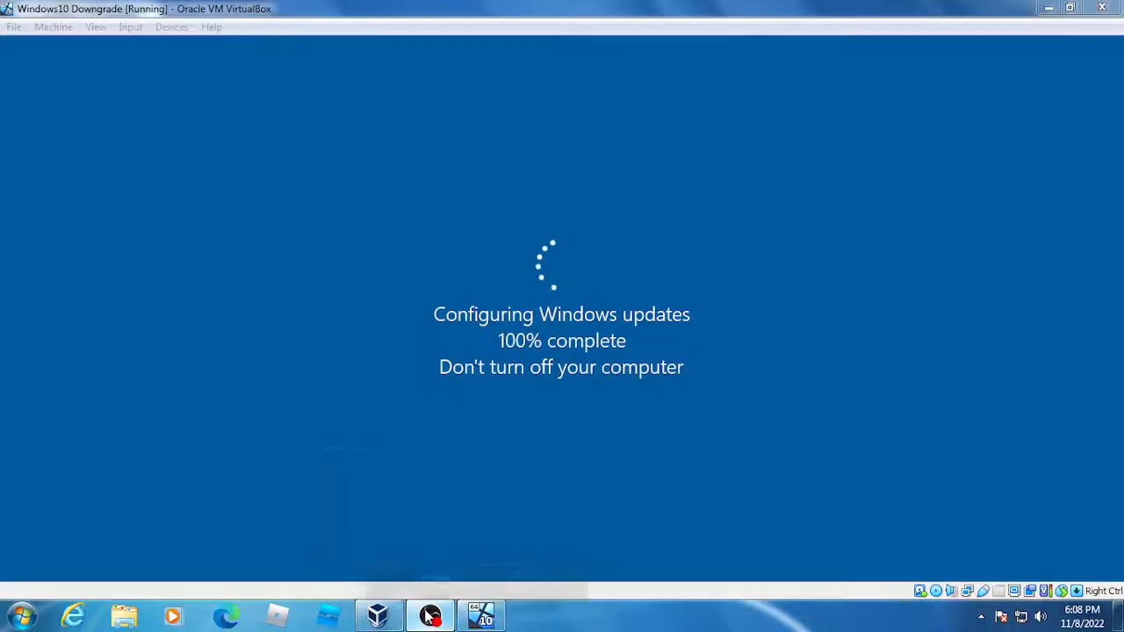
click(430, 614)
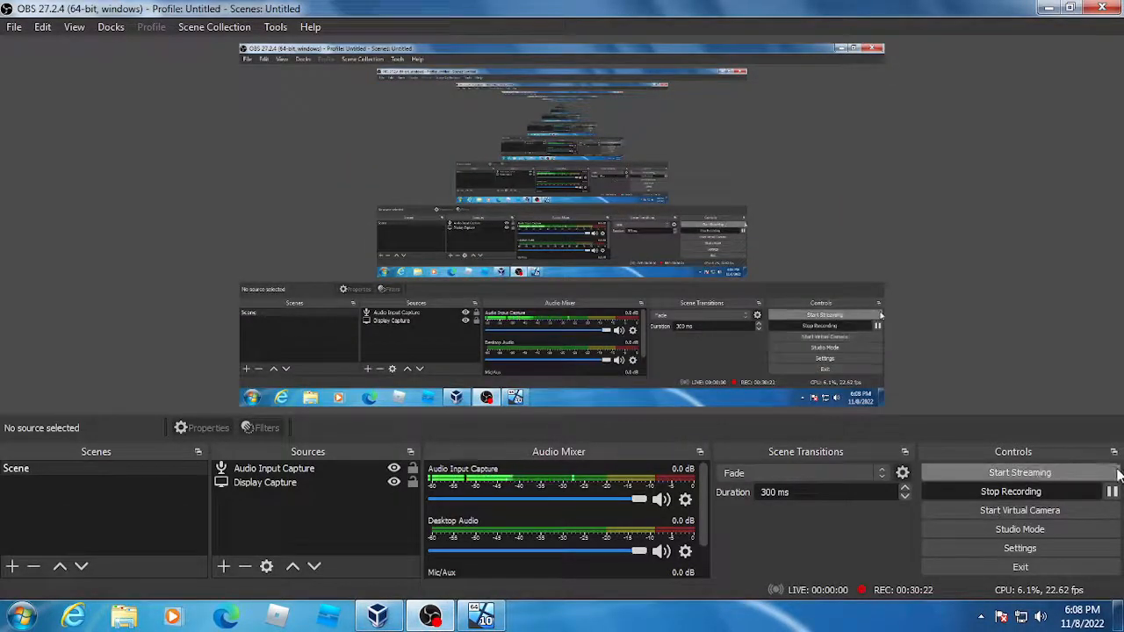
click(1112, 492)
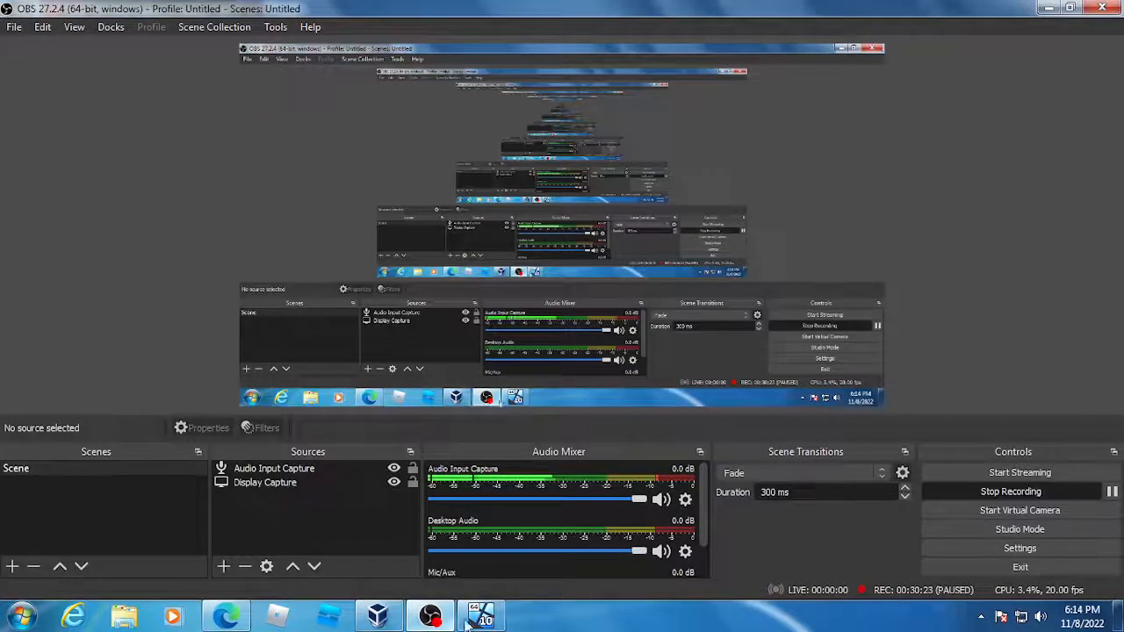
- Return to the Windows10 Downgrade virtual machine and display its desktop in full-screen mode
click(479, 618)
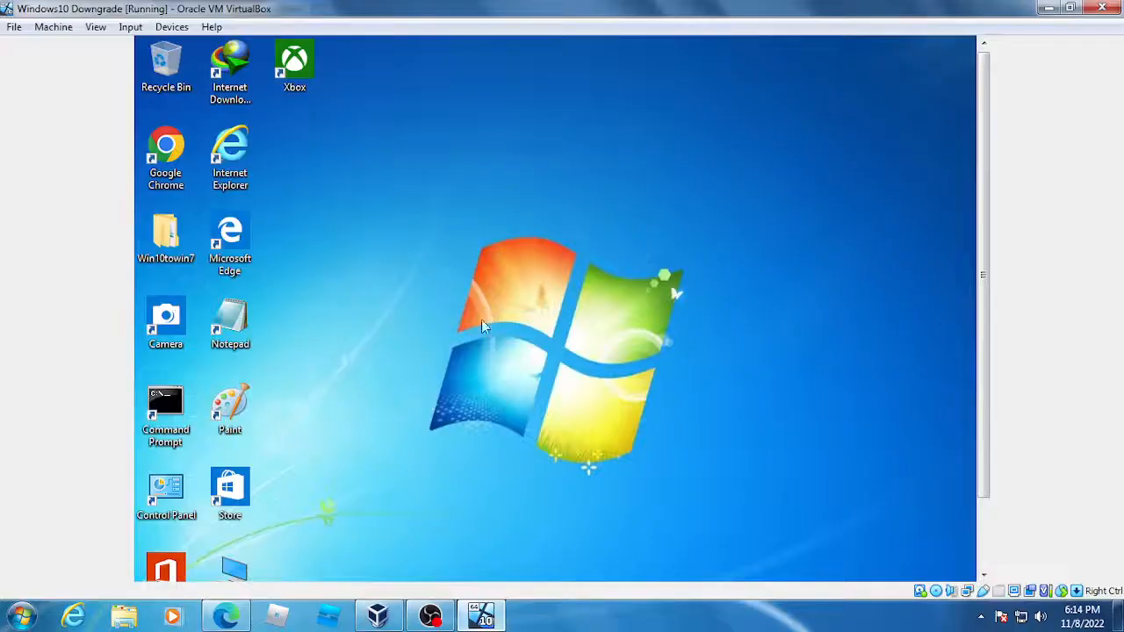
click(96, 26)
click(100, 47)
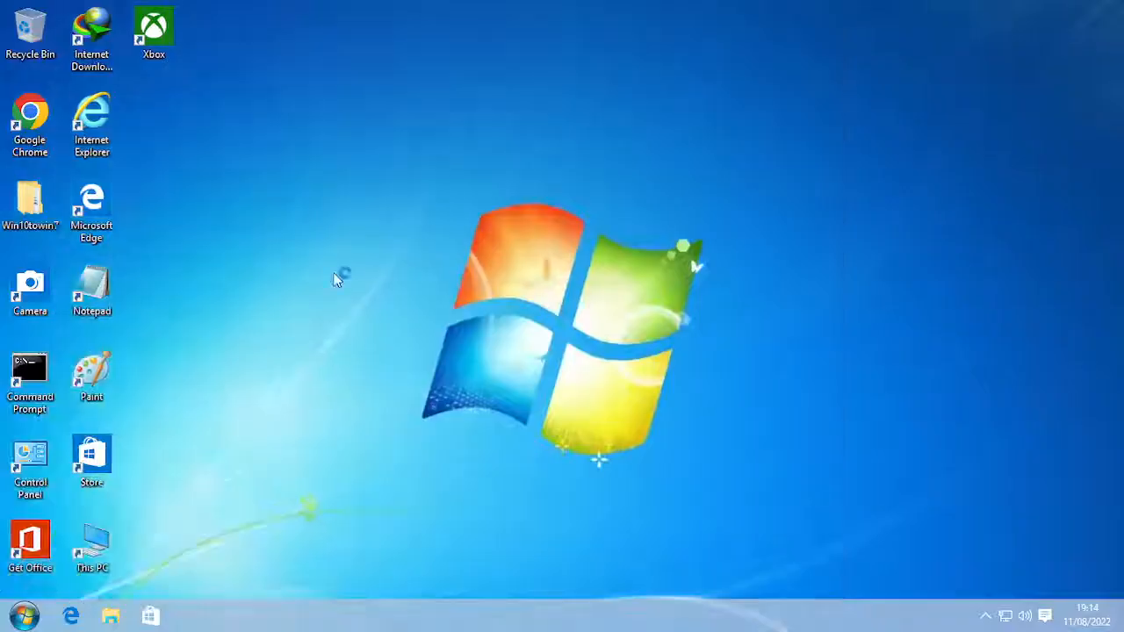
drag(321, 346, 504, 357)
drag(427, 327, 509, 346)
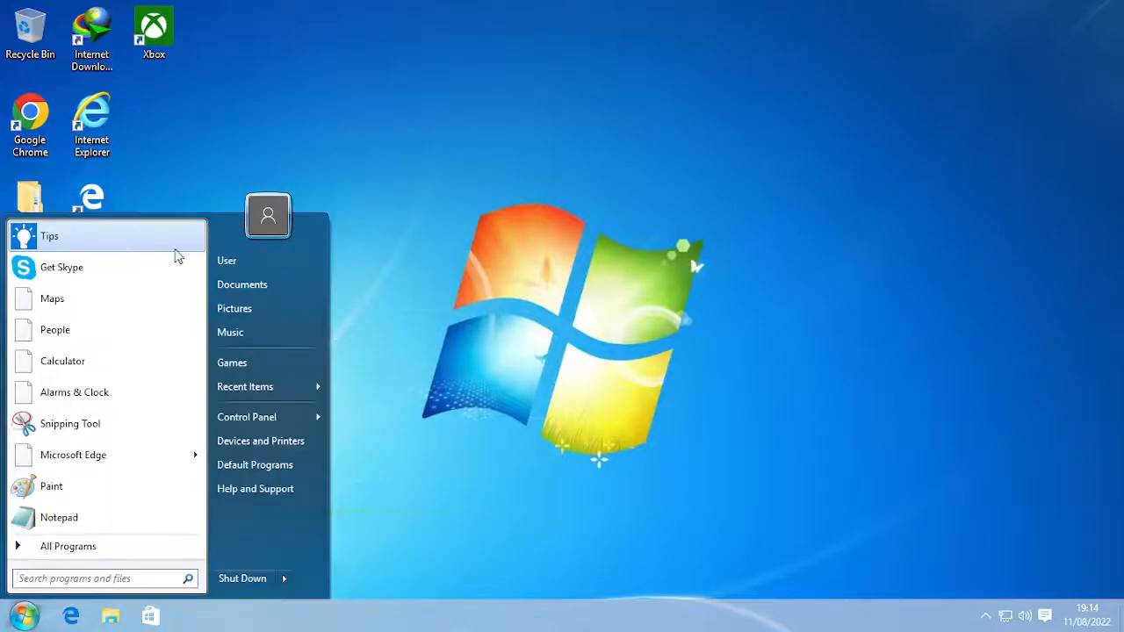
click(31, 30)
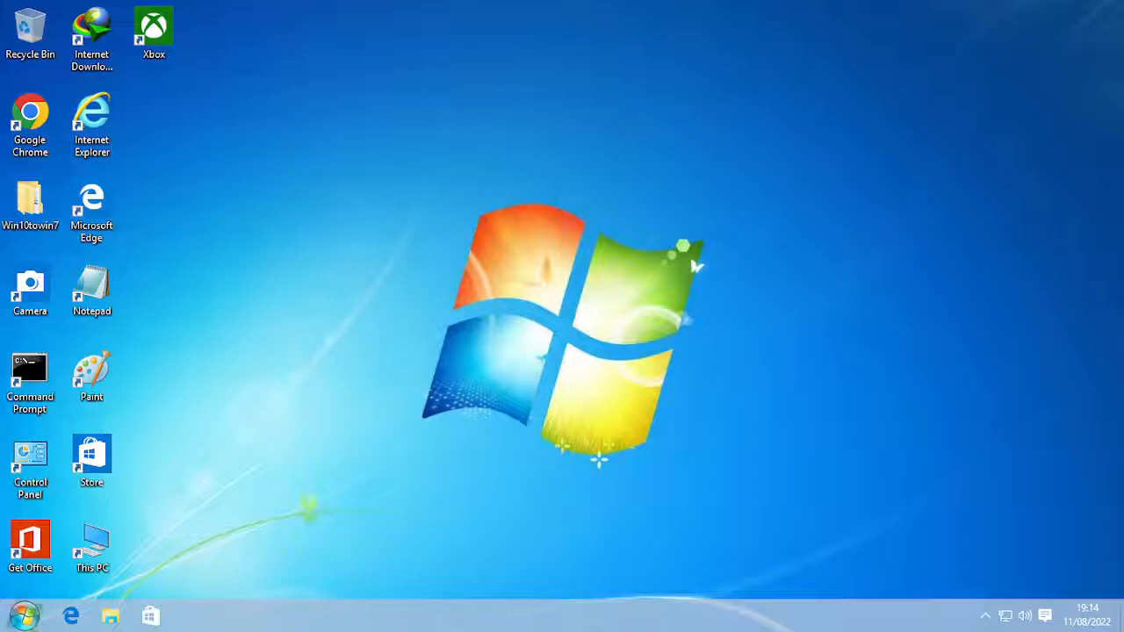
- Open the Default Programs settings from the Windows System programs and go to the Settings home page
click(25, 615)
click(27, 613)
click(26, 613)
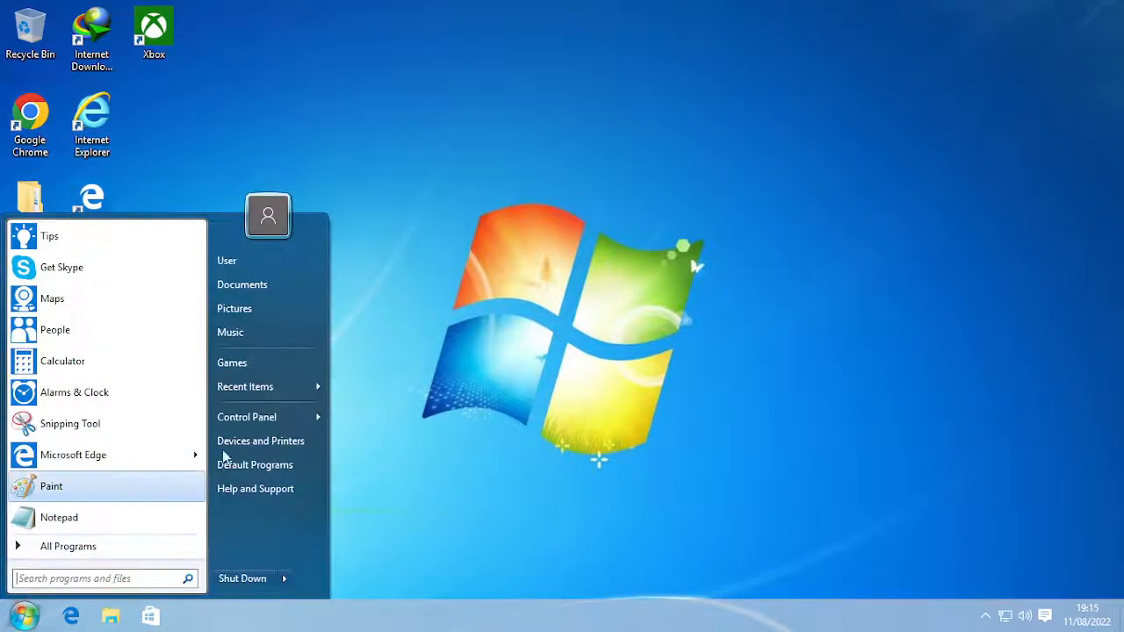
mouse_move(270, 417)
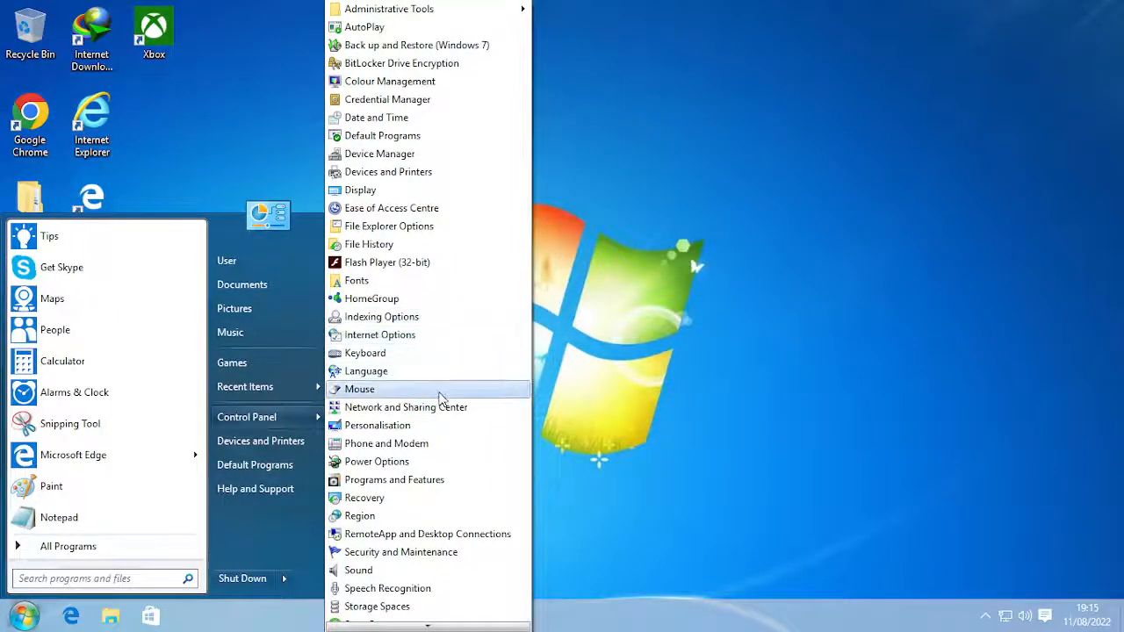
scroll(427, 527, down, 2)
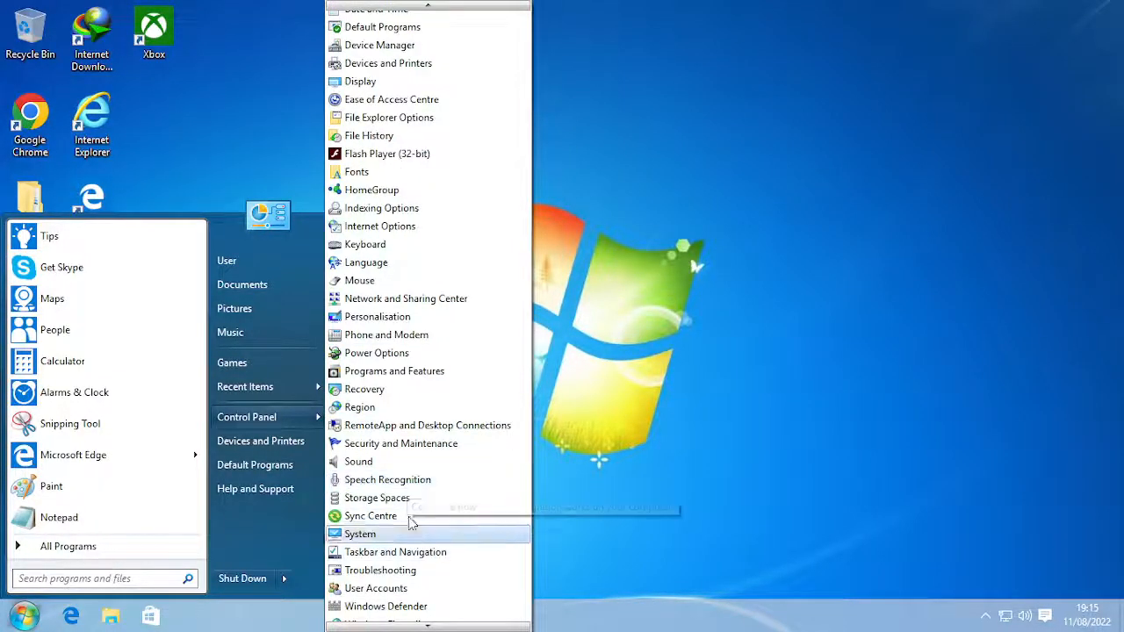
click(53, 546)
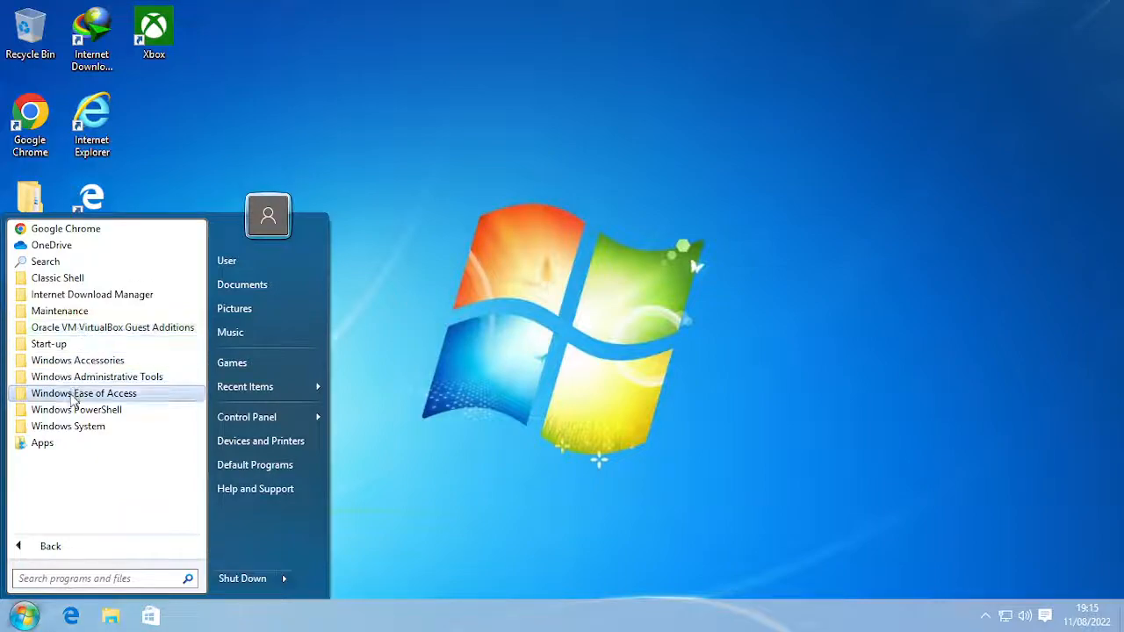
click(79, 427)
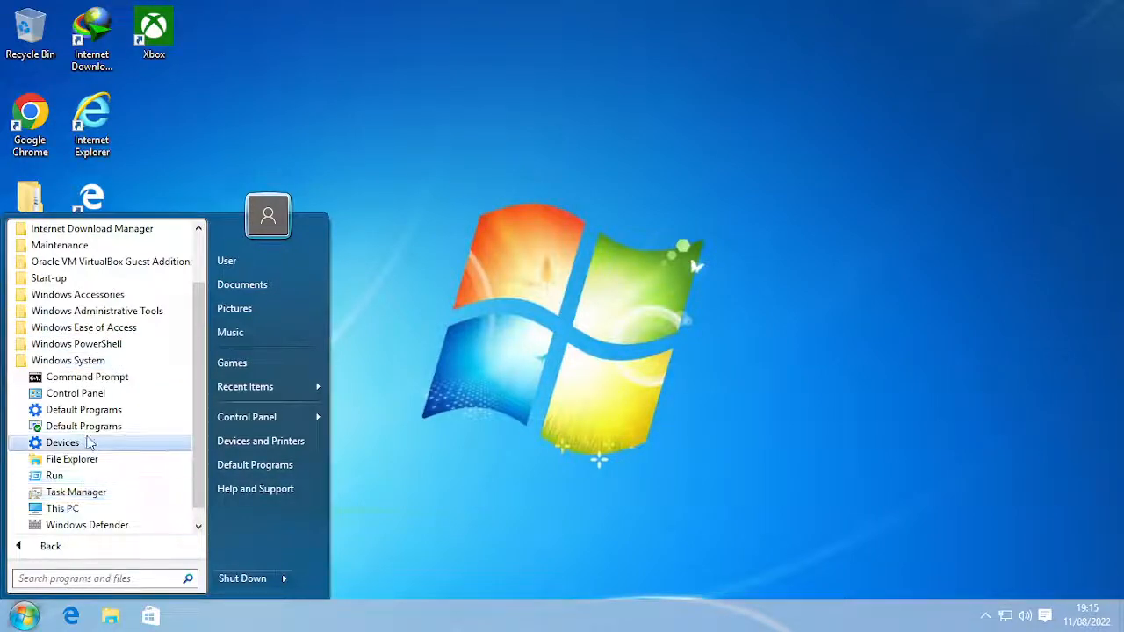
click(88, 410)
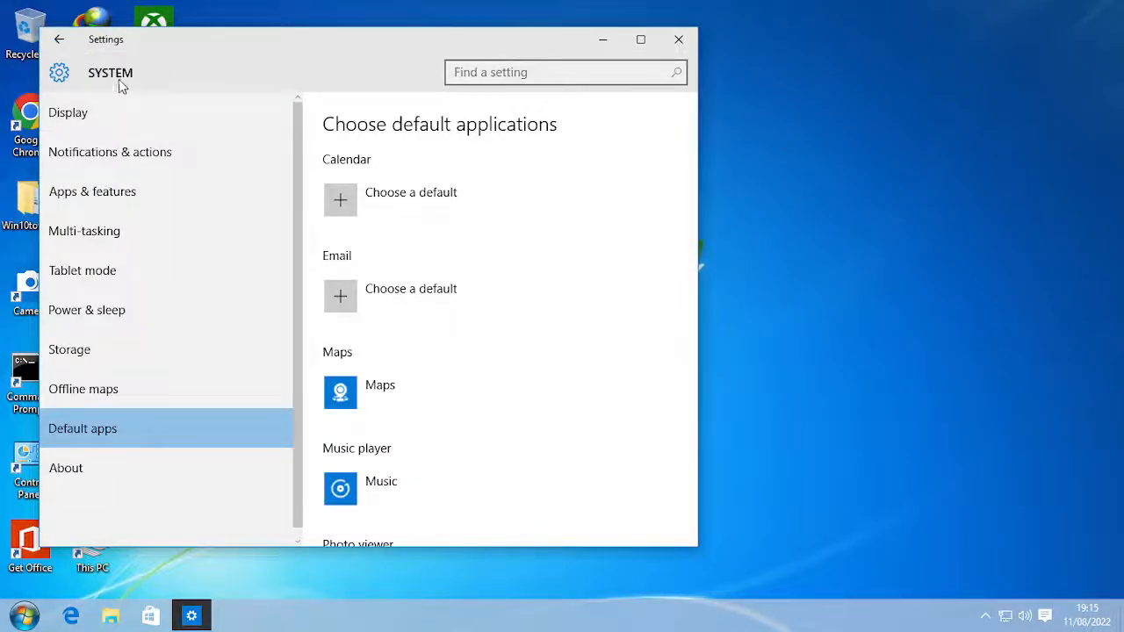
click(59, 73)
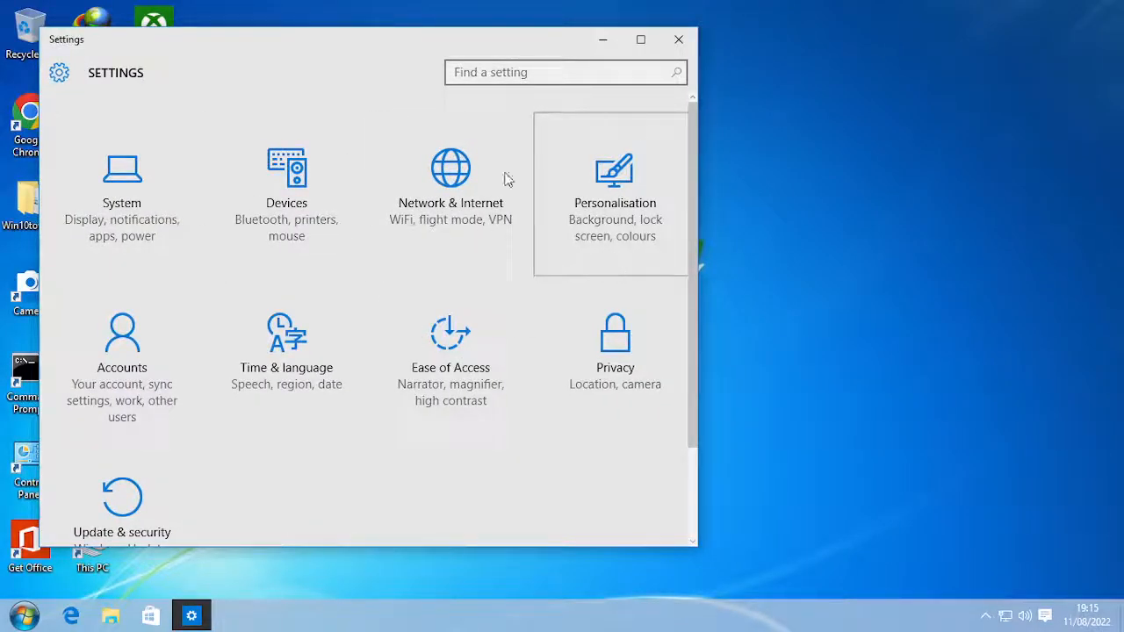
- Open the desktop icon settings from the Themes page of Personalisation
click(540, 195)
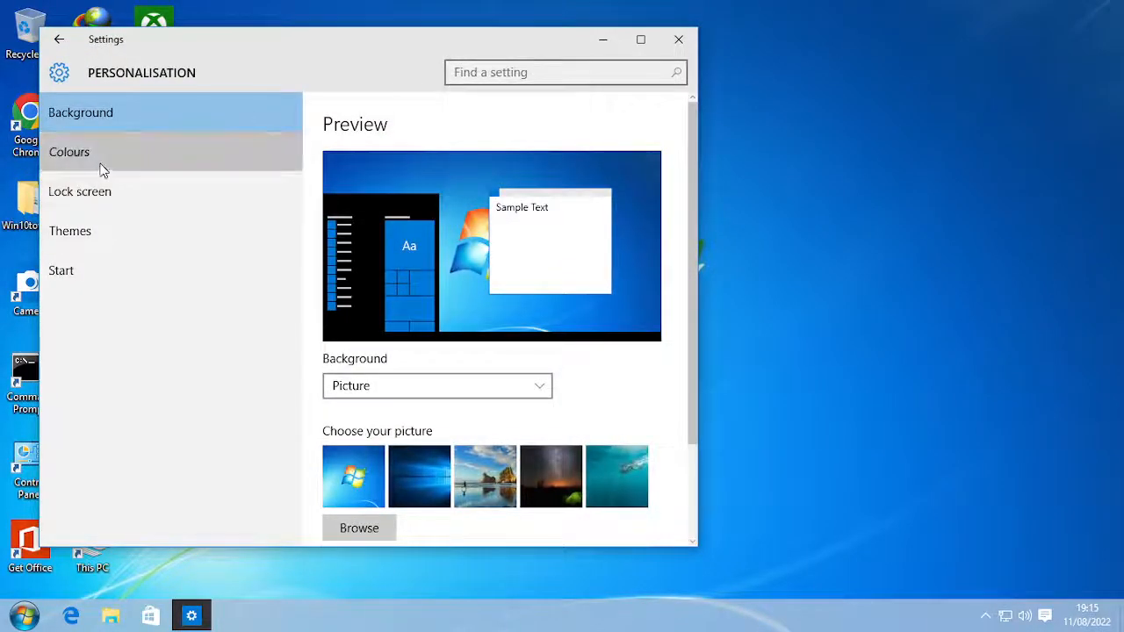
click(99, 167)
click(94, 238)
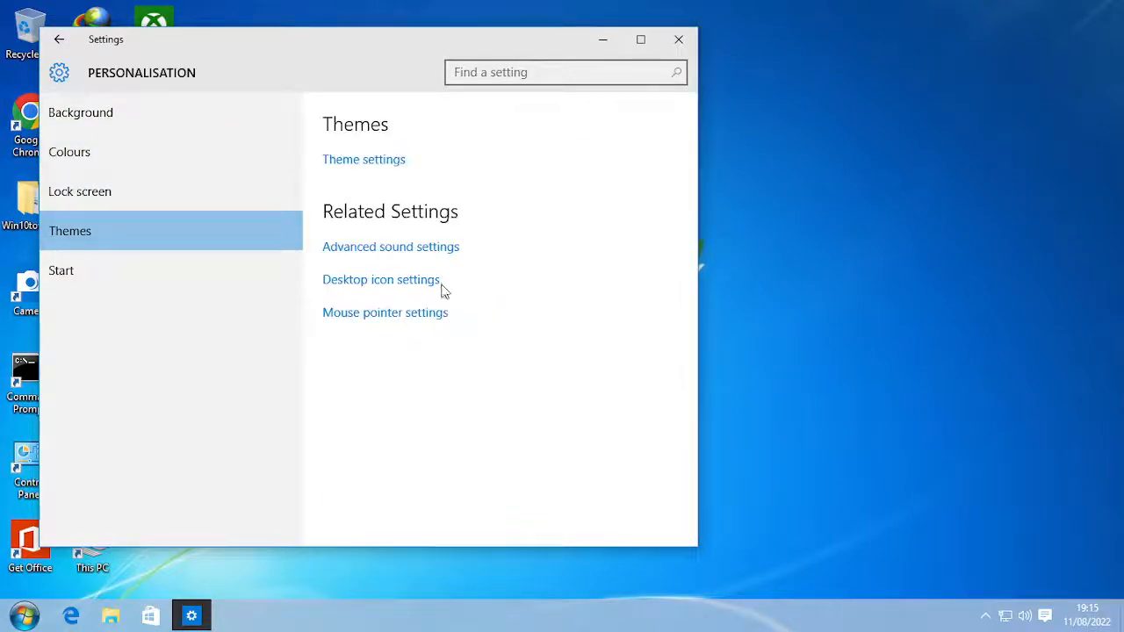
click(383, 282)
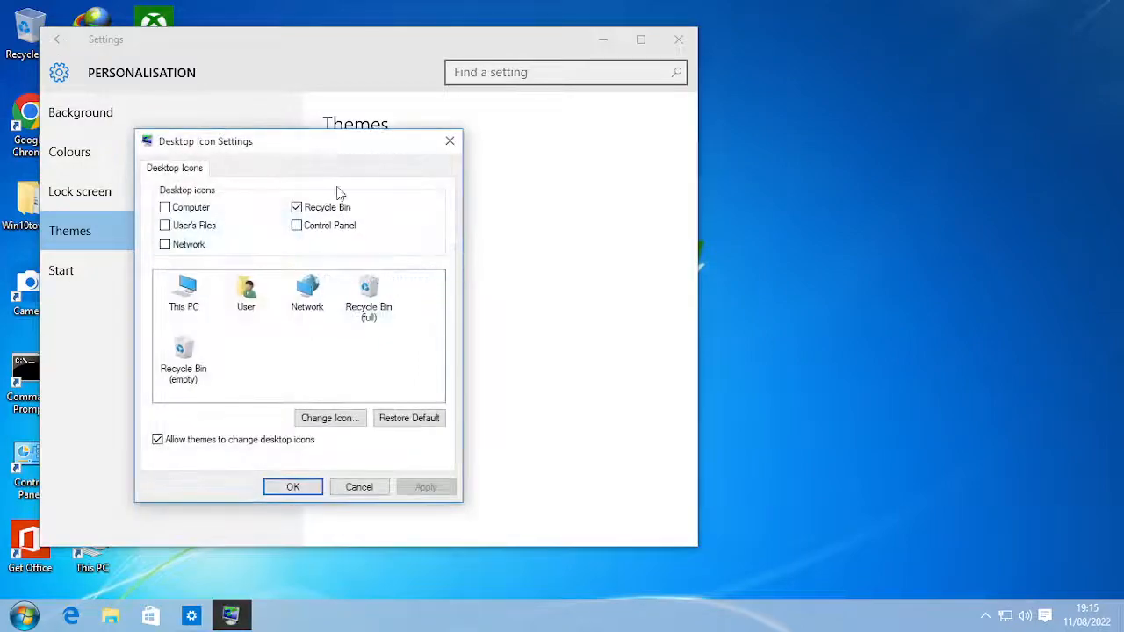
drag(312, 141, 402, 155)
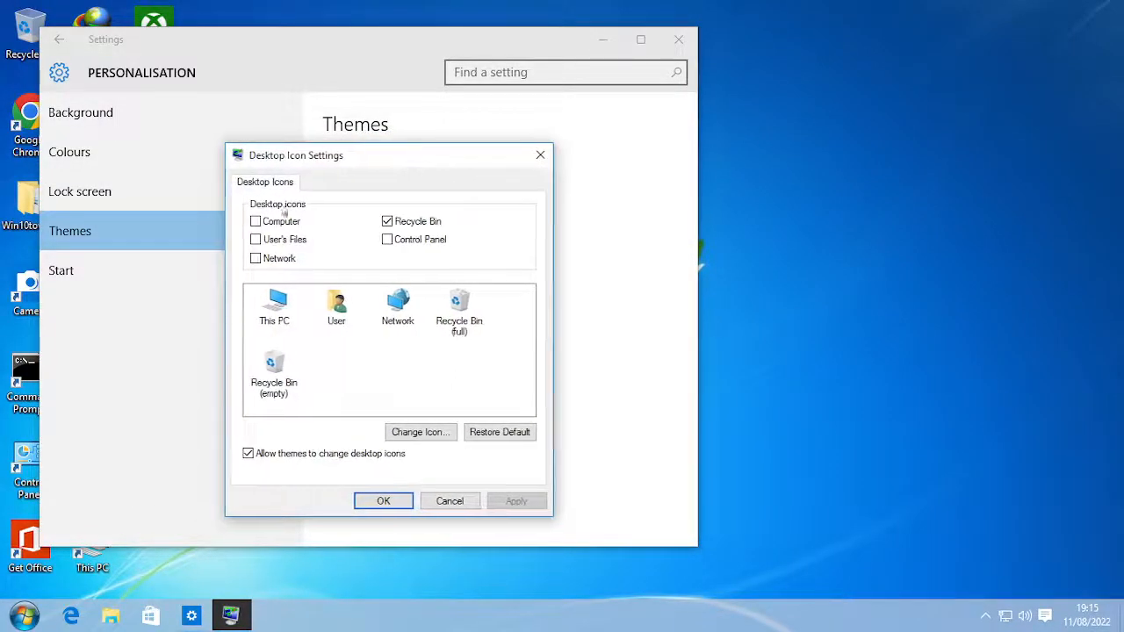
- Enable the Computer desktop icon and browse to the Control Panel folder in Win10towin7's Icons folder for a new full Recycle Bin icon
click(460, 323)
click(409, 433)
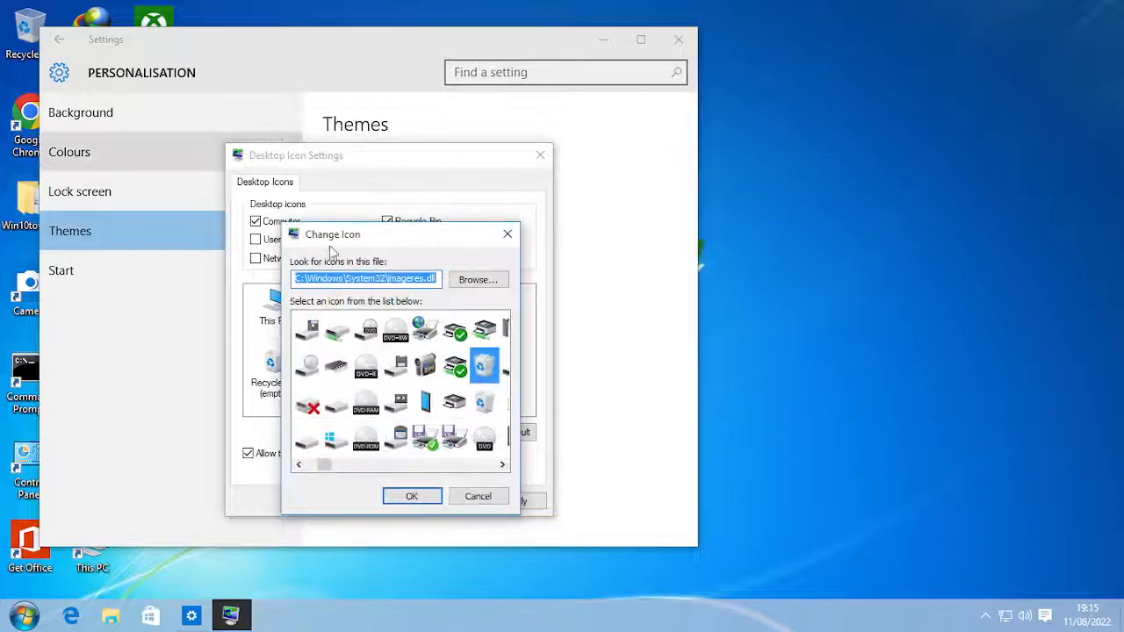
click(466, 281)
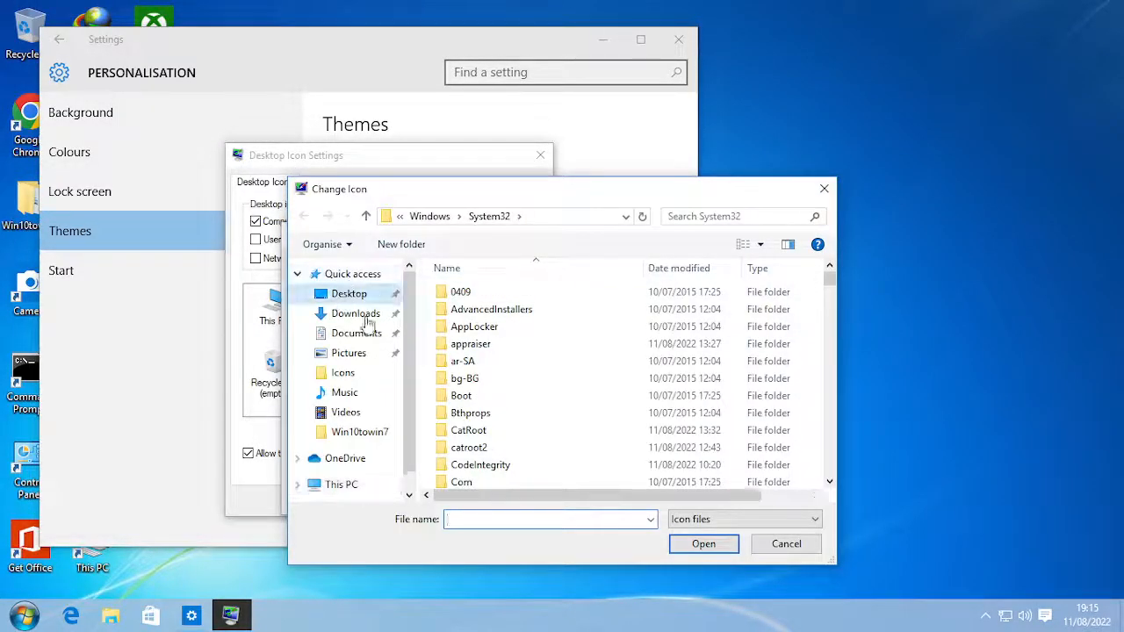
click(344, 295)
double_click(485, 291)
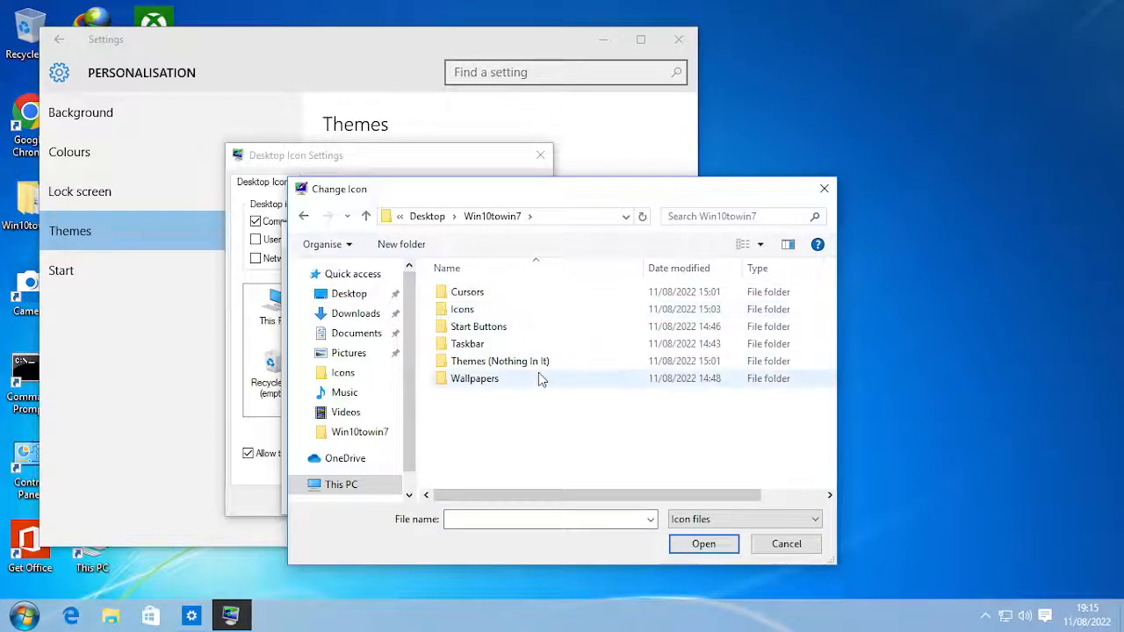
click(502, 343)
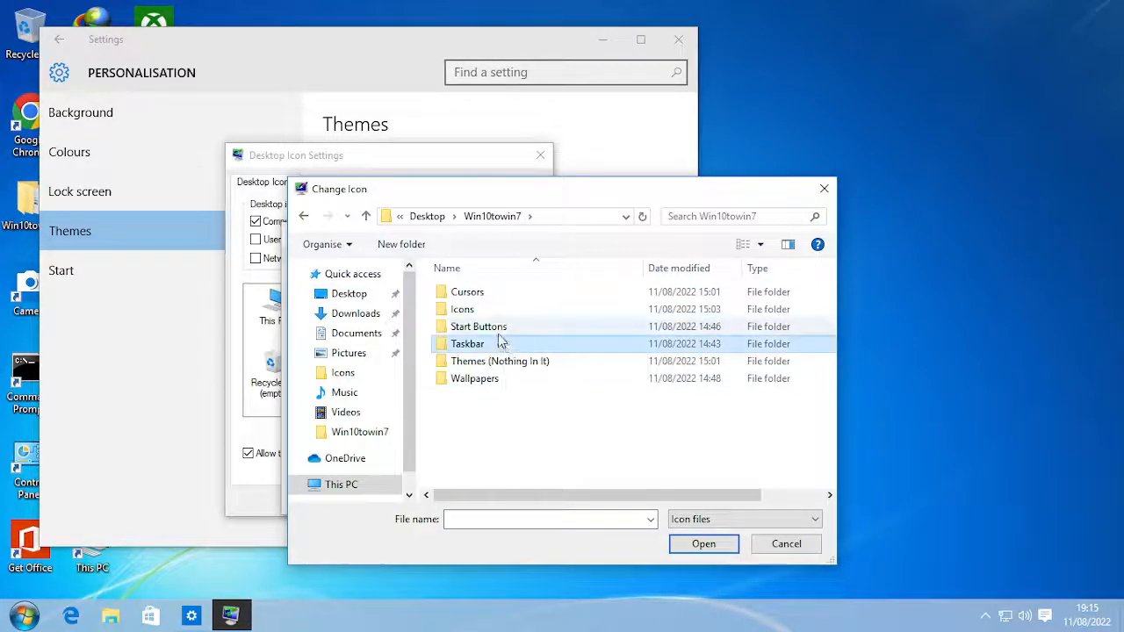
double_click(487, 309)
scroll(515, 371, down, 2)
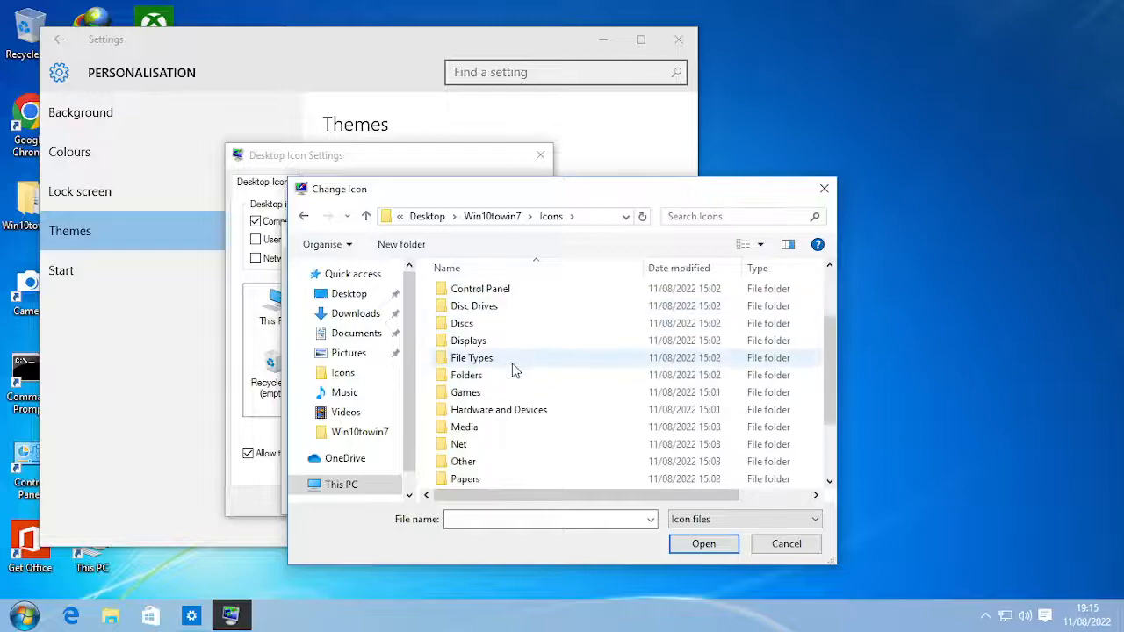
scroll(515, 370, down, 2)
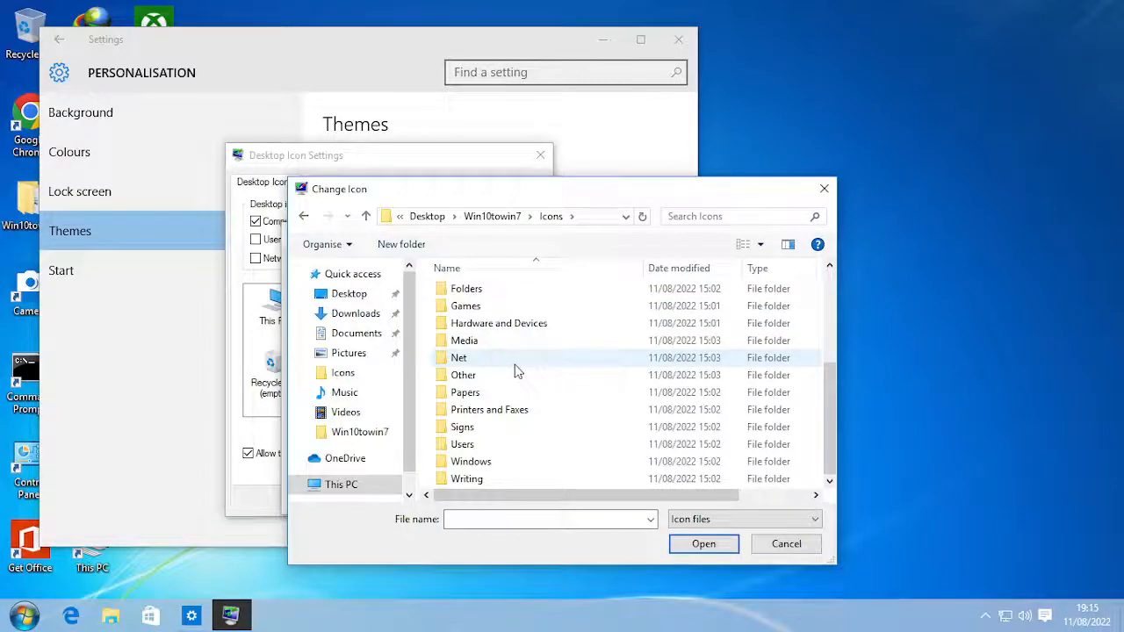
scroll(533, 377, up, 3)
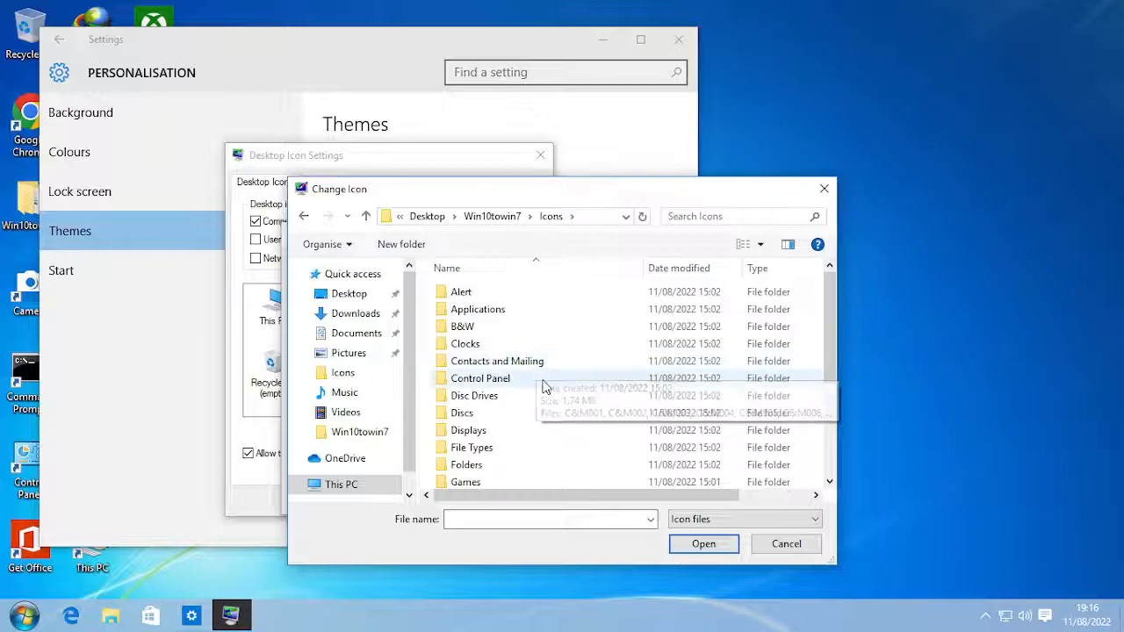
double_click(545, 379)
- Enlarge the icon file browser and assign the CP020 icon to the full Recycle Bin
drag(806, 194, 940, 98)
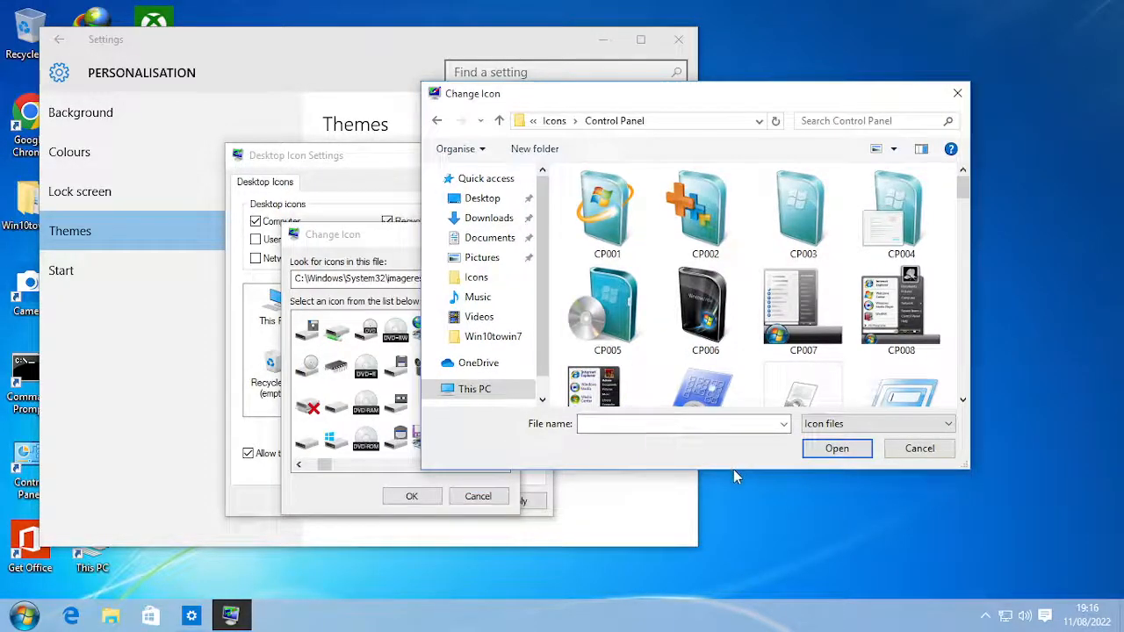
drag(733, 469, 716, 603)
scroll(728, 421, down, 5)
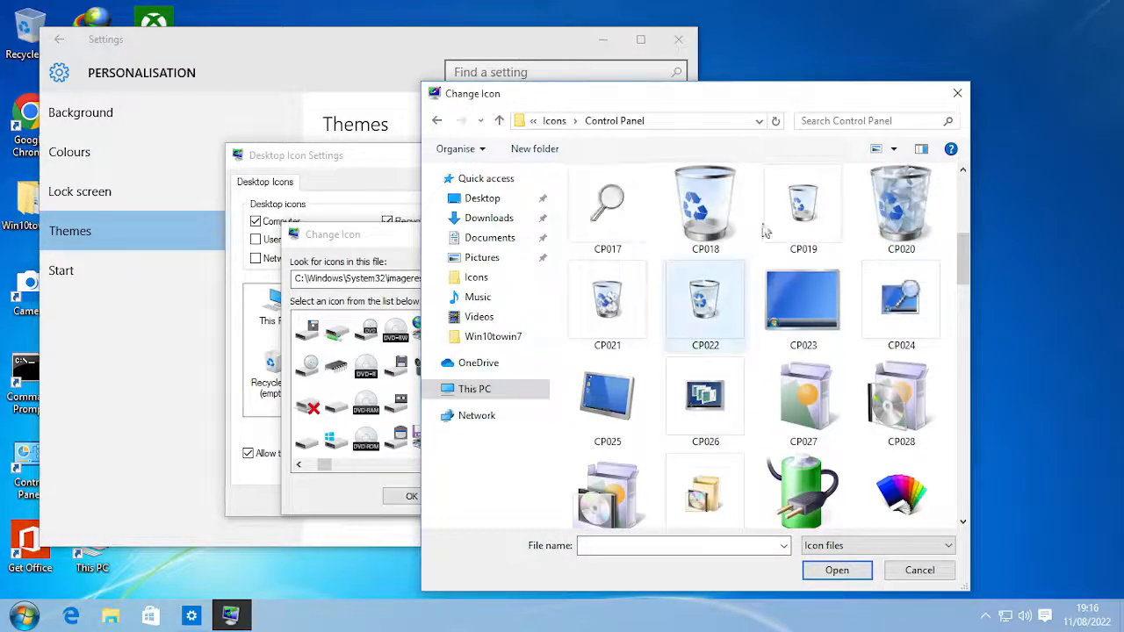
click(877, 227)
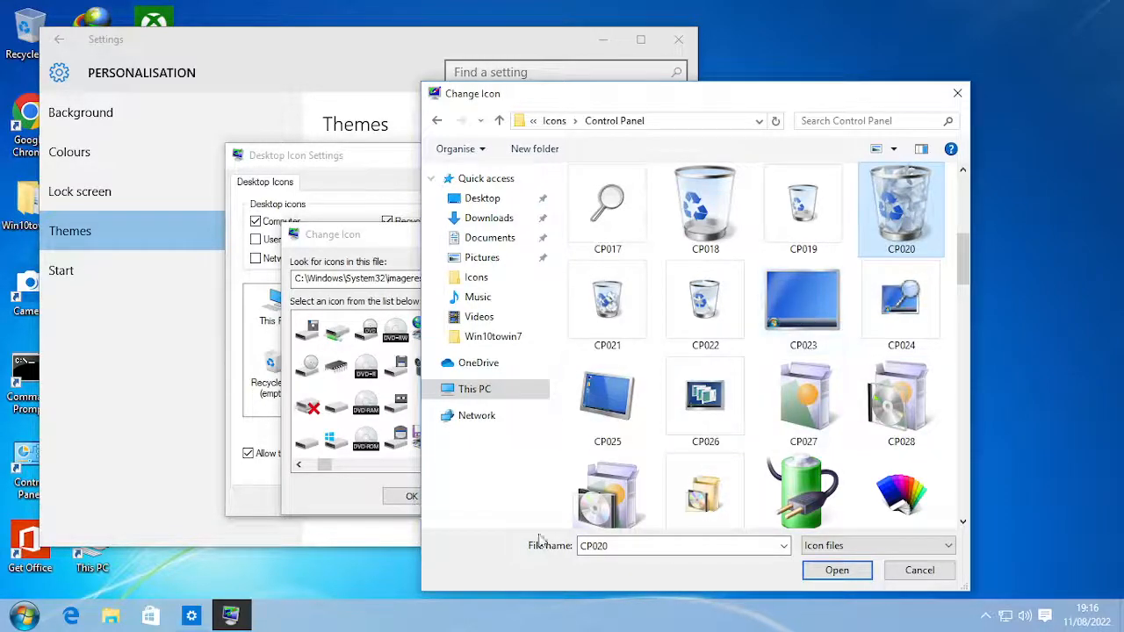
click(829, 570)
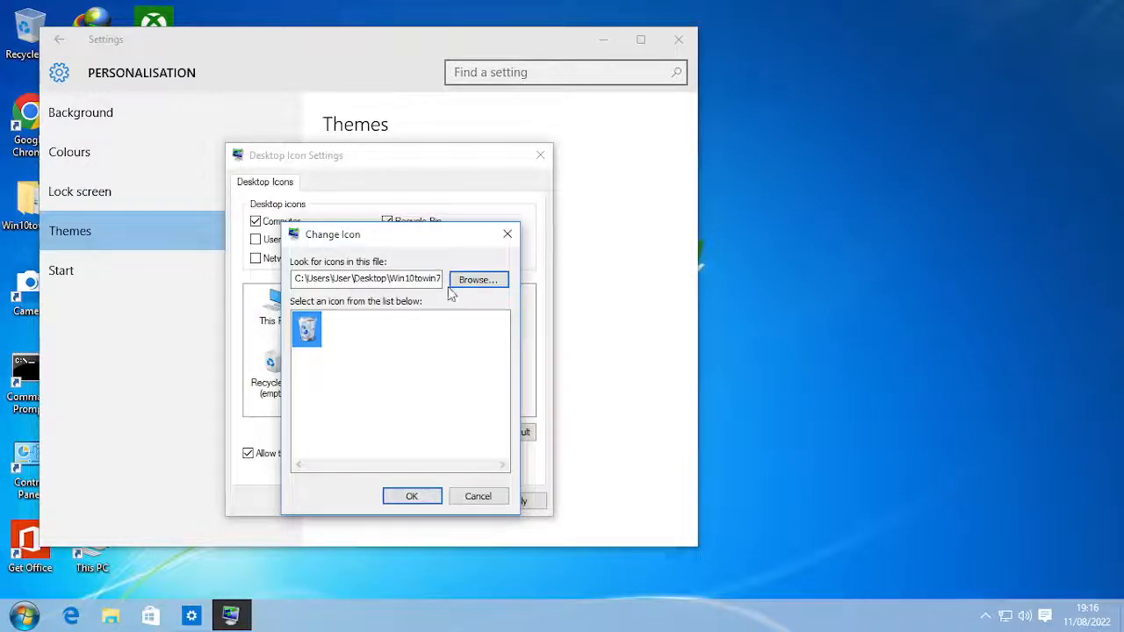
click(420, 498)
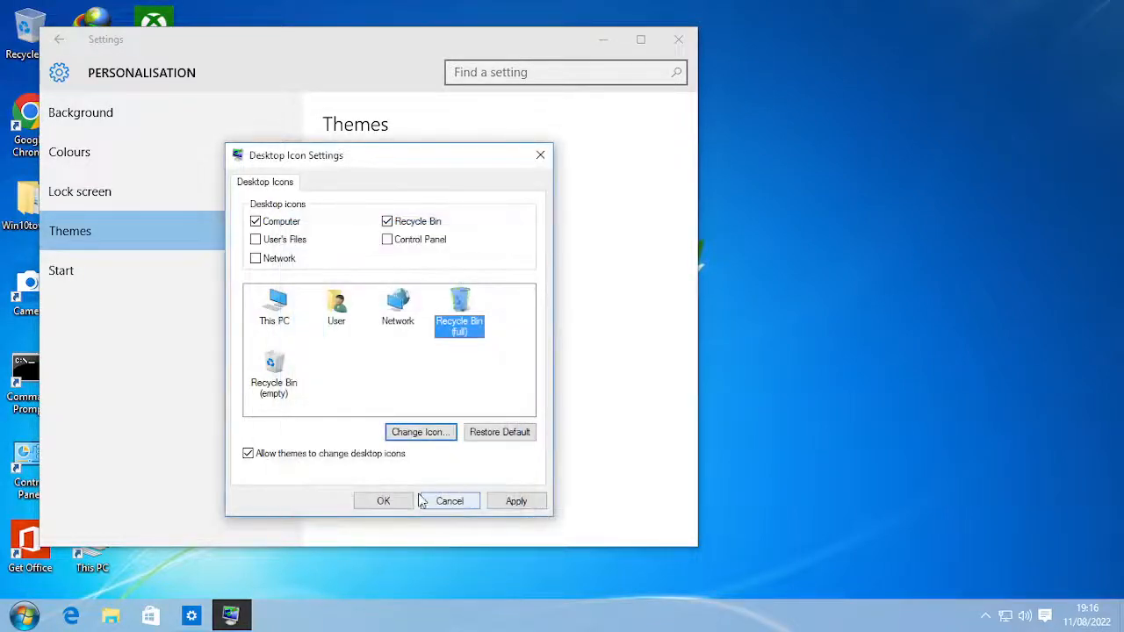
- Start changing the empty Recycle Bin's icon and browse to the Control Panel folder in Win10towin7's Icons folder
click(274, 373)
click(423, 431)
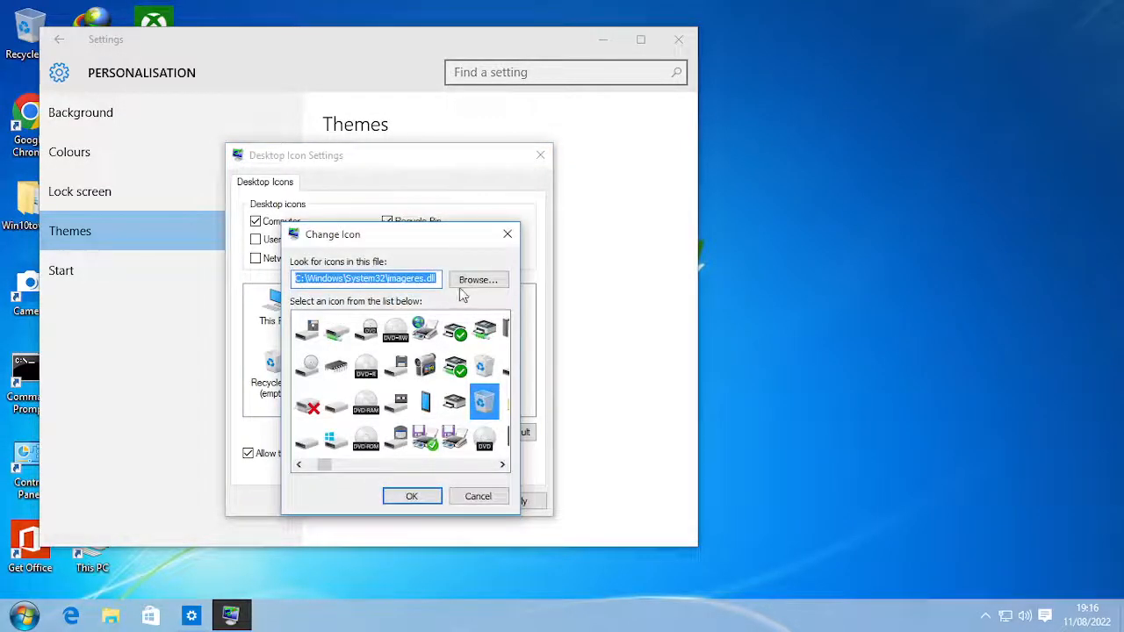
click(474, 280)
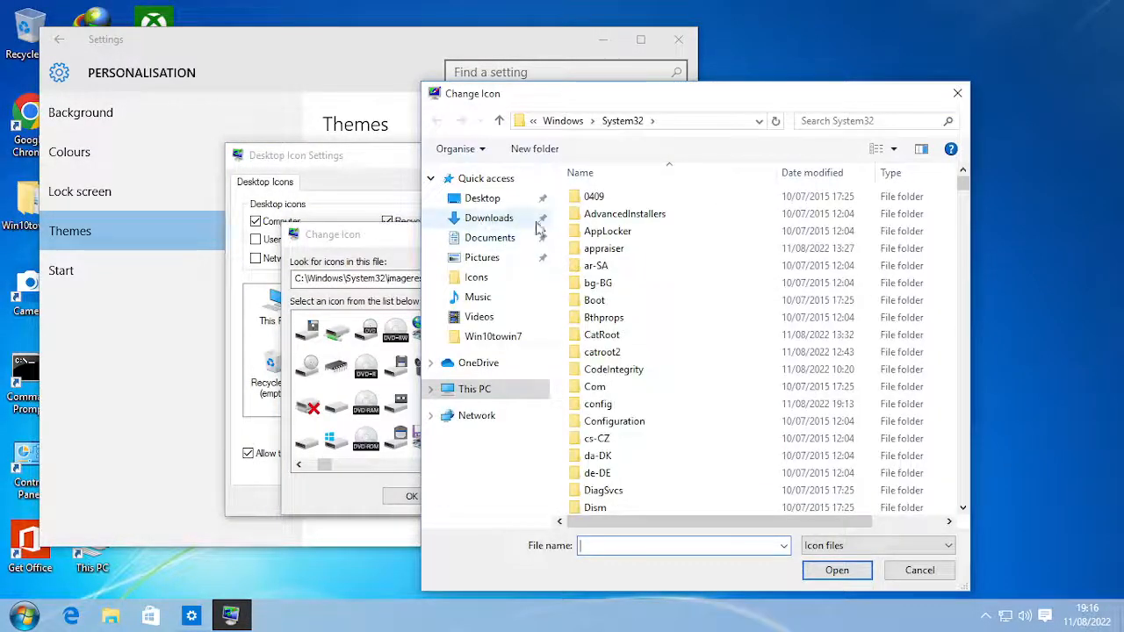
click(482, 198)
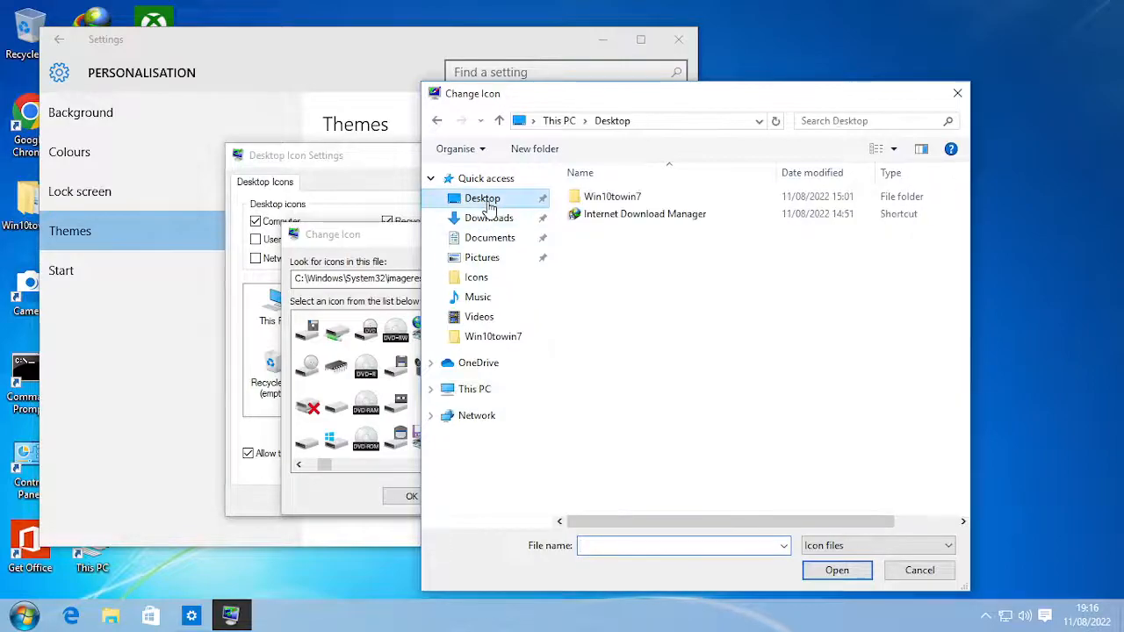
double_click(664, 202)
double_click(601, 216)
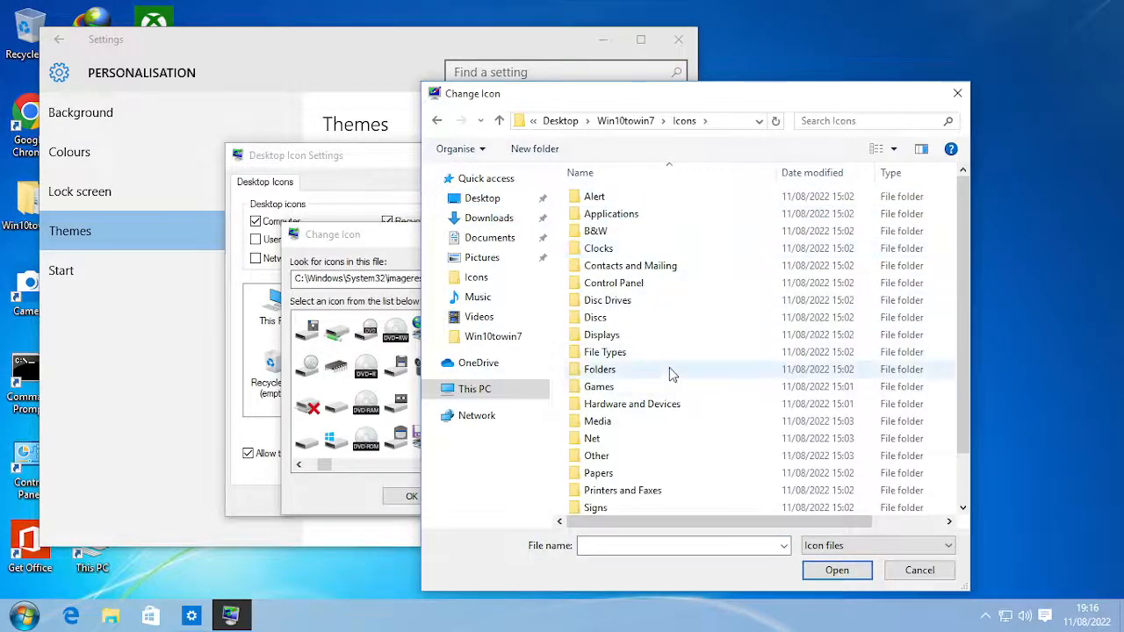
scroll(670, 368, down, 1)
scroll(661, 334, up, 1)
double_click(619, 284)
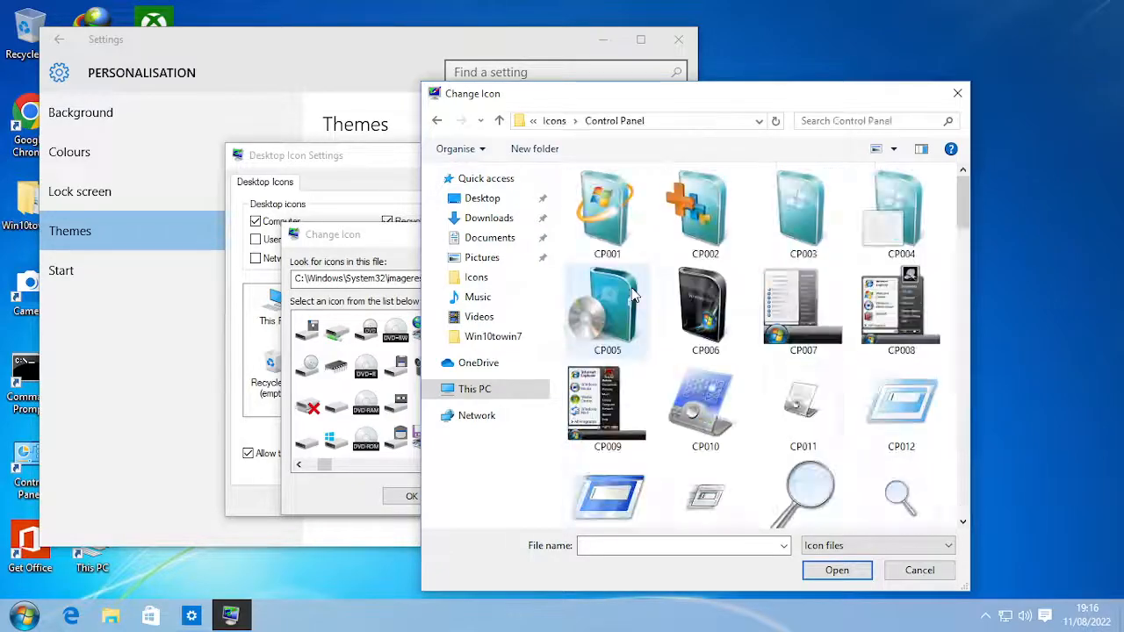
- Assign the CP018 icon to the empty Recycle Bin
scroll(723, 343, down, 6)
scroll(725, 343, up, 3)
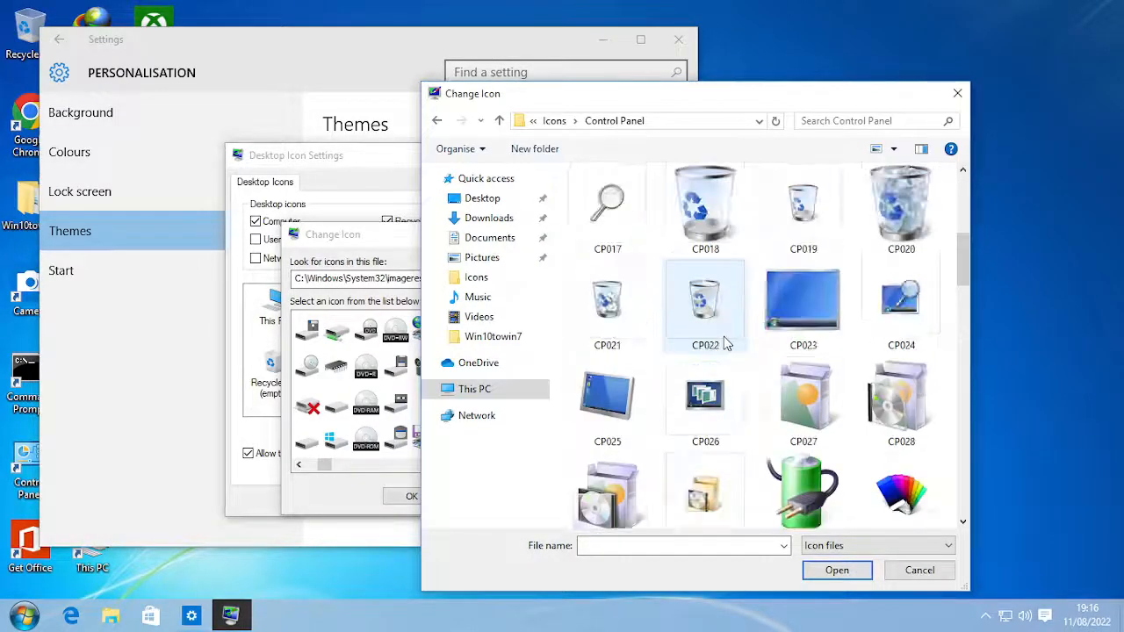
click(901, 211)
click(684, 252)
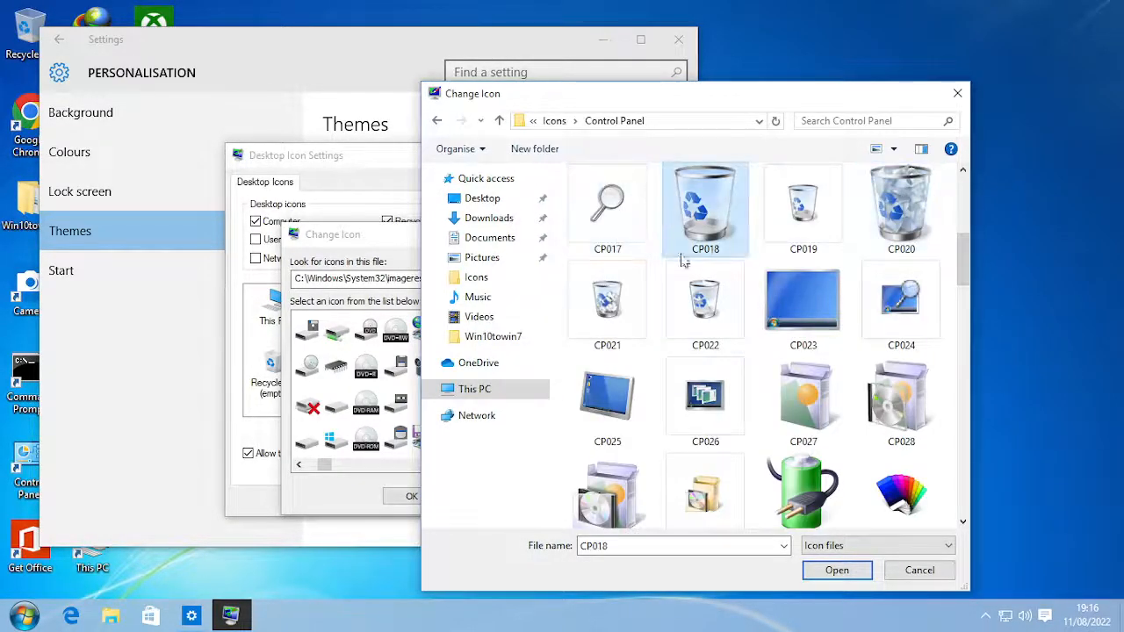
click(841, 569)
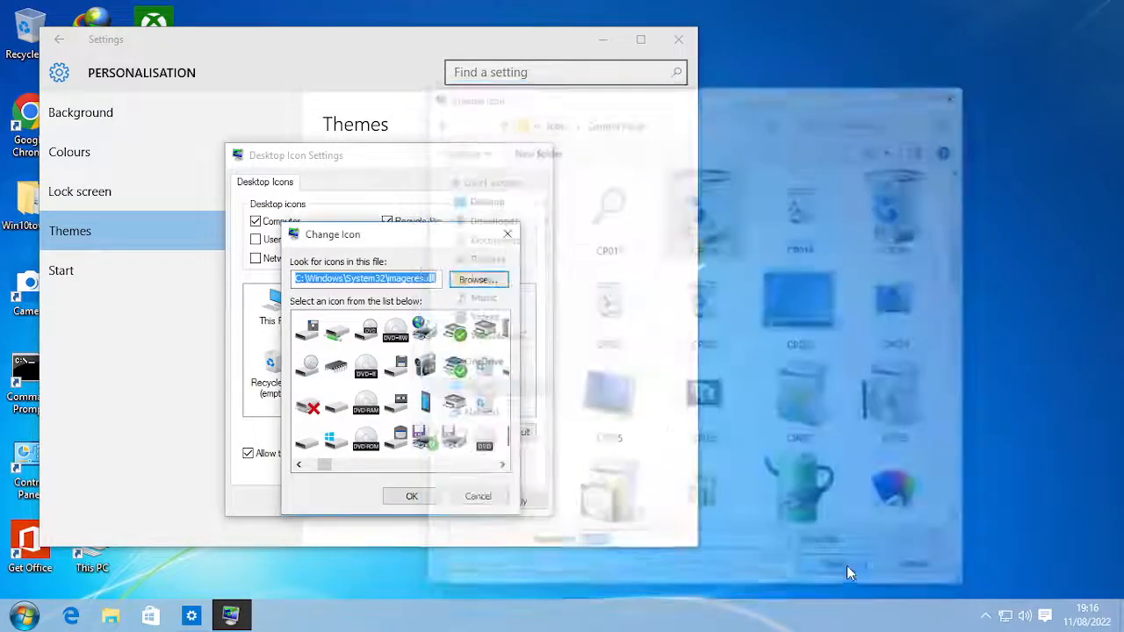
click(418, 497)
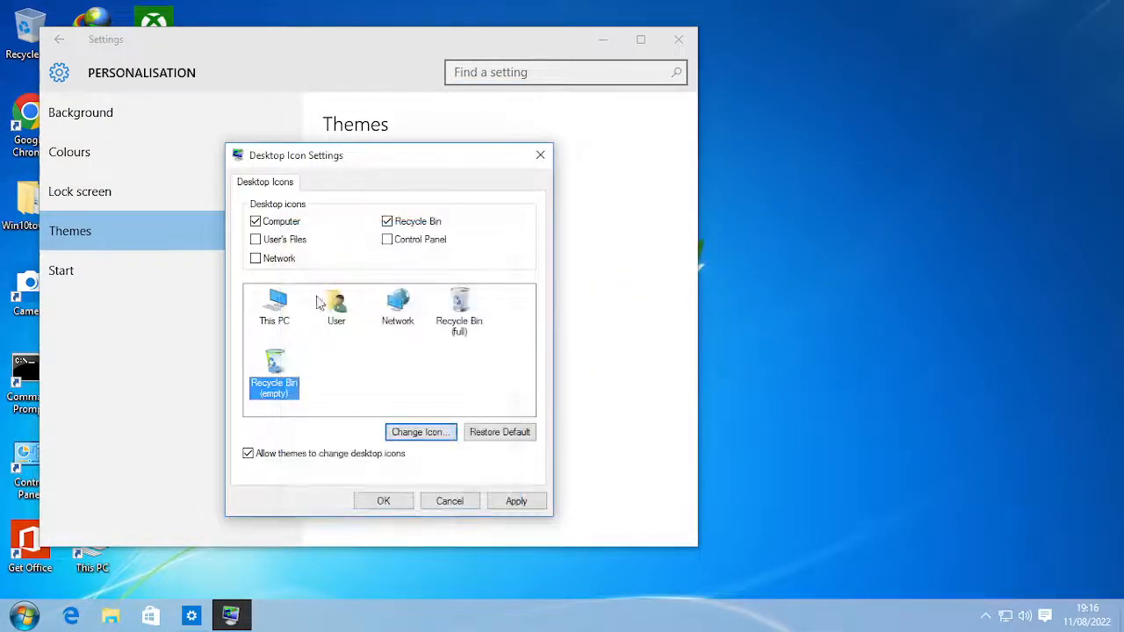
- Start changing the This PC icon and browse to the Displays folder in Win10towin7's Icons folder
click(288, 303)
click(419, 432)
click(456, 281)
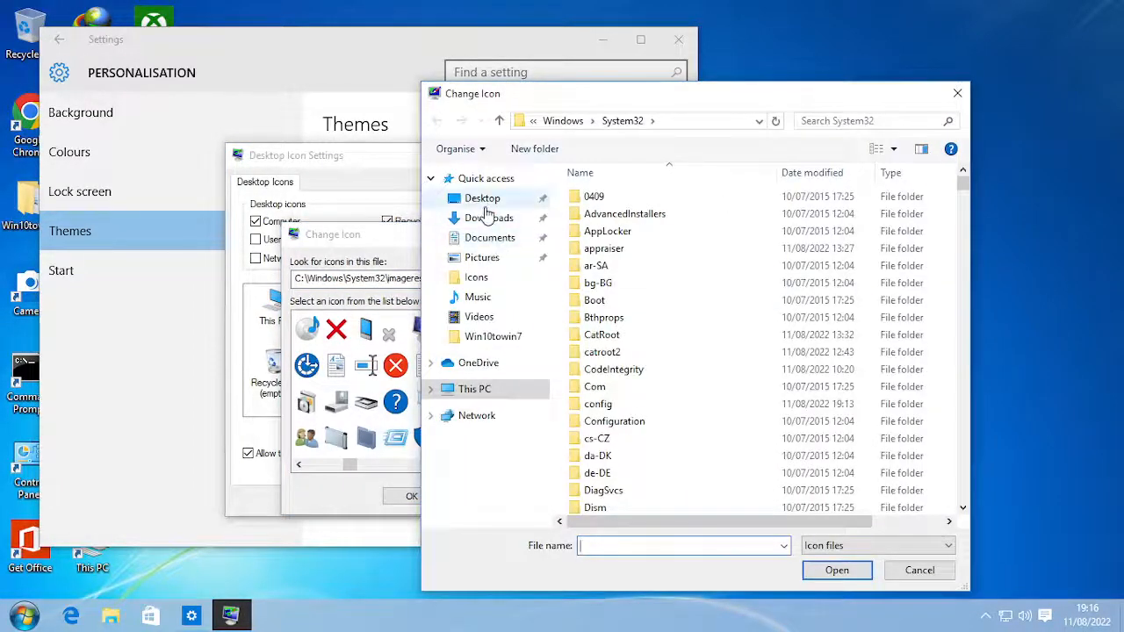
click(482, 199)
double_click(615, 193)
double_click(613, 216)
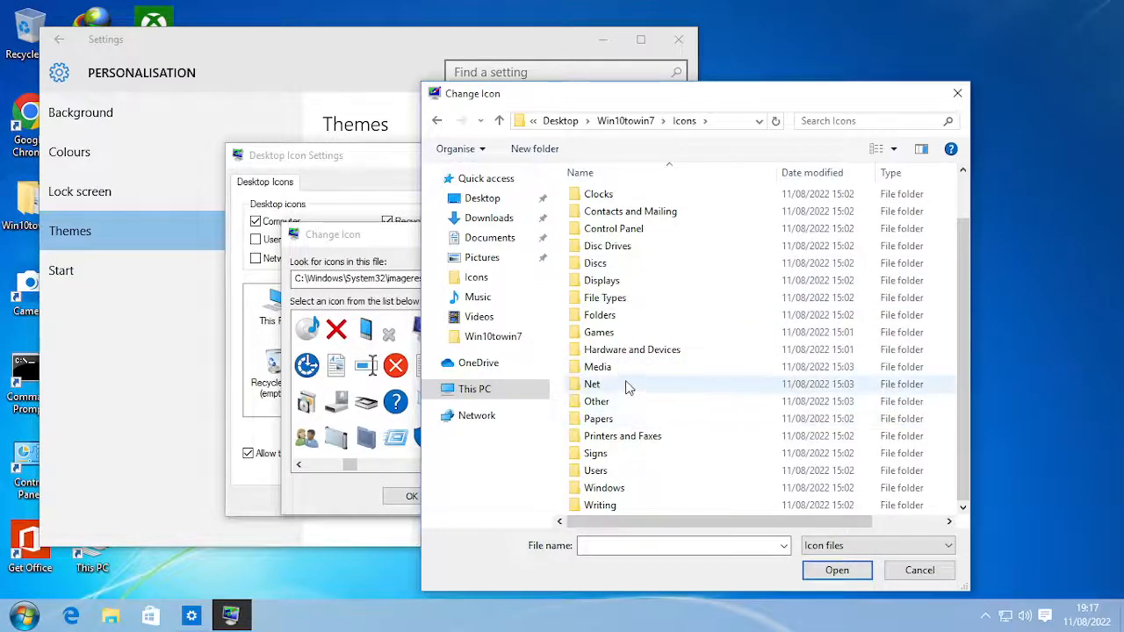
click(600, 283)
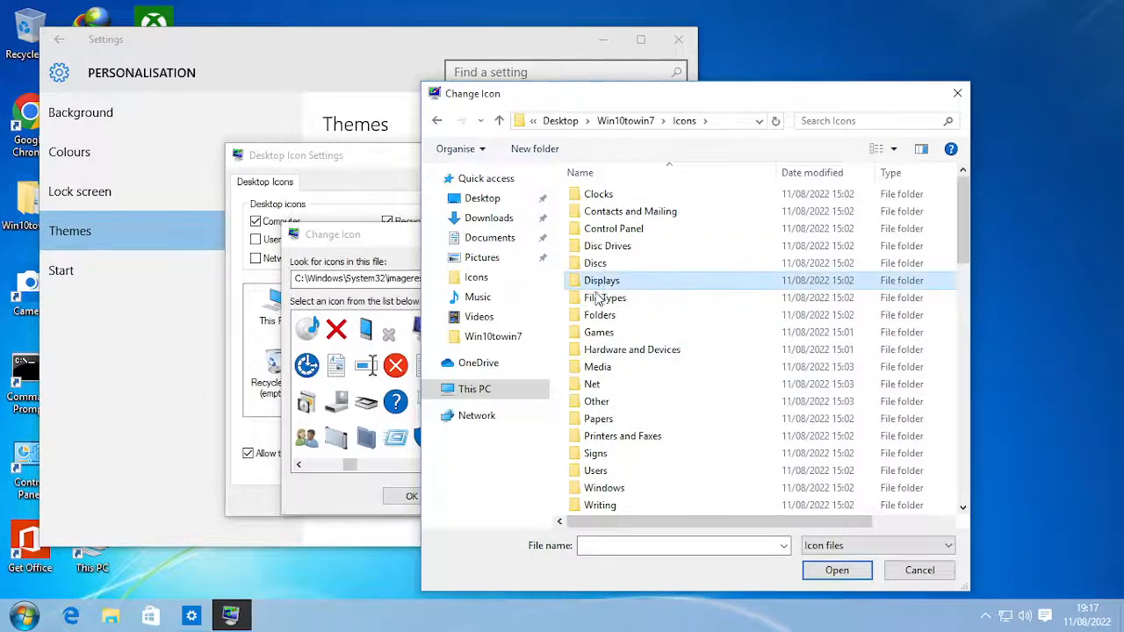
double_click(609, 284)
- Assign the Display001 icon to This PC, apply the desktop icon settings and close Settings
double_click(612, 280)
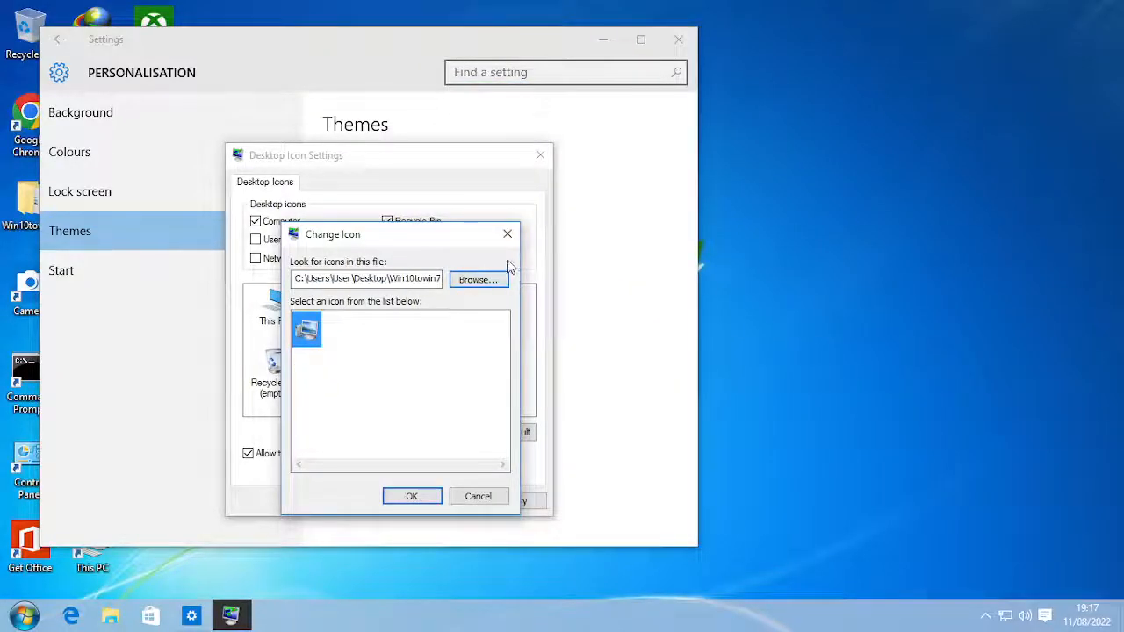
click(477, 283)
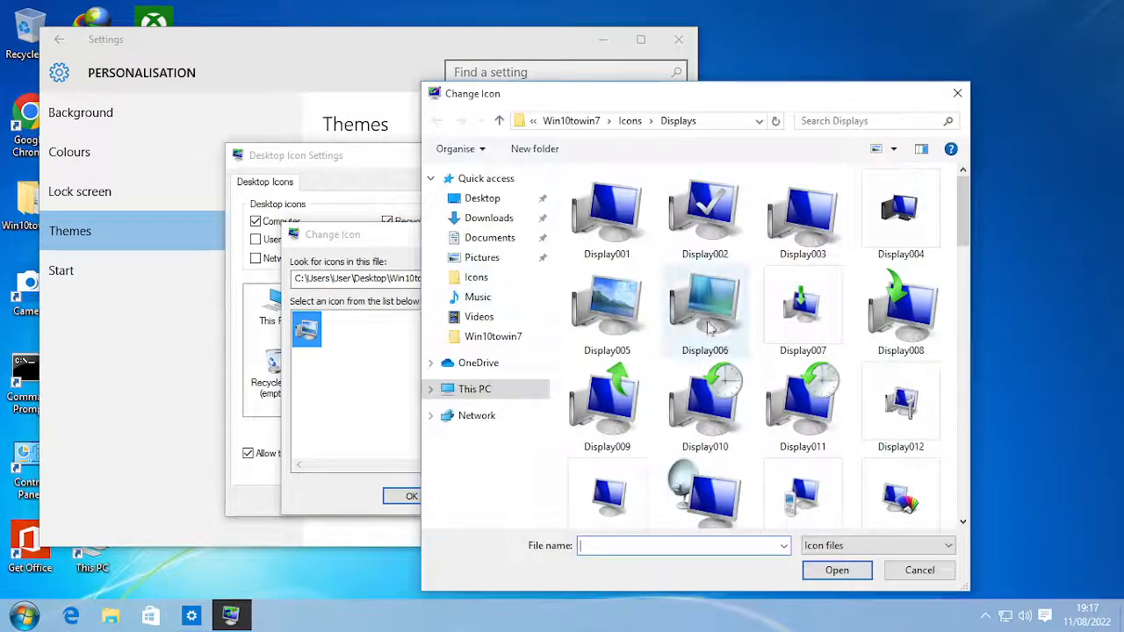
click(602, 224)
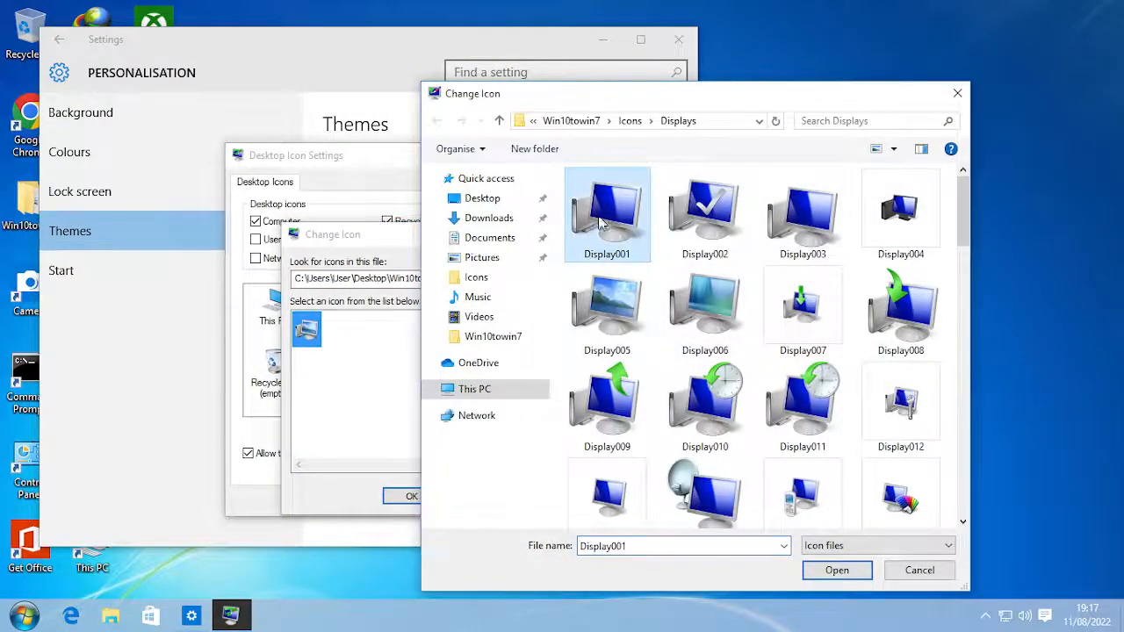
click(859, 571)
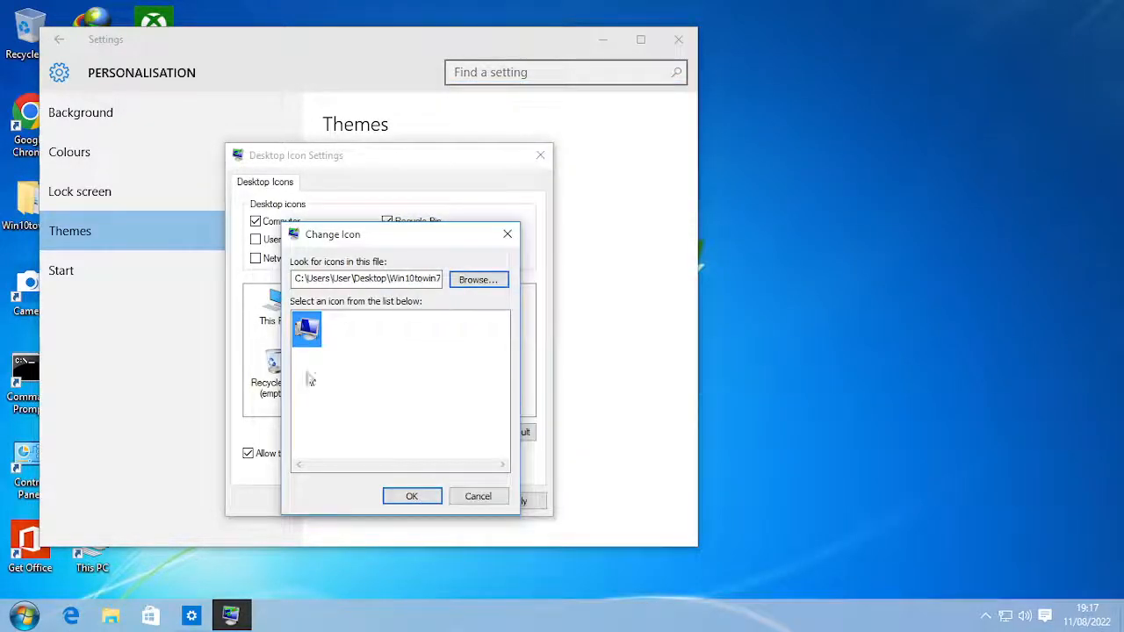
click(411, 496)
click(522, 502)
click(381, 501)
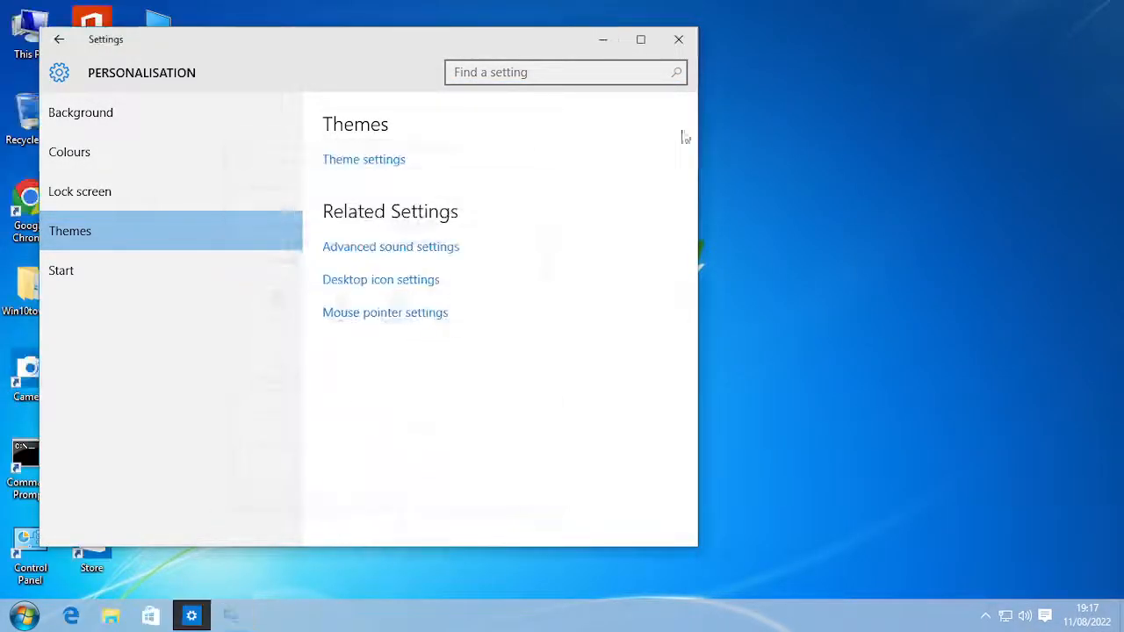
click(679, 39)
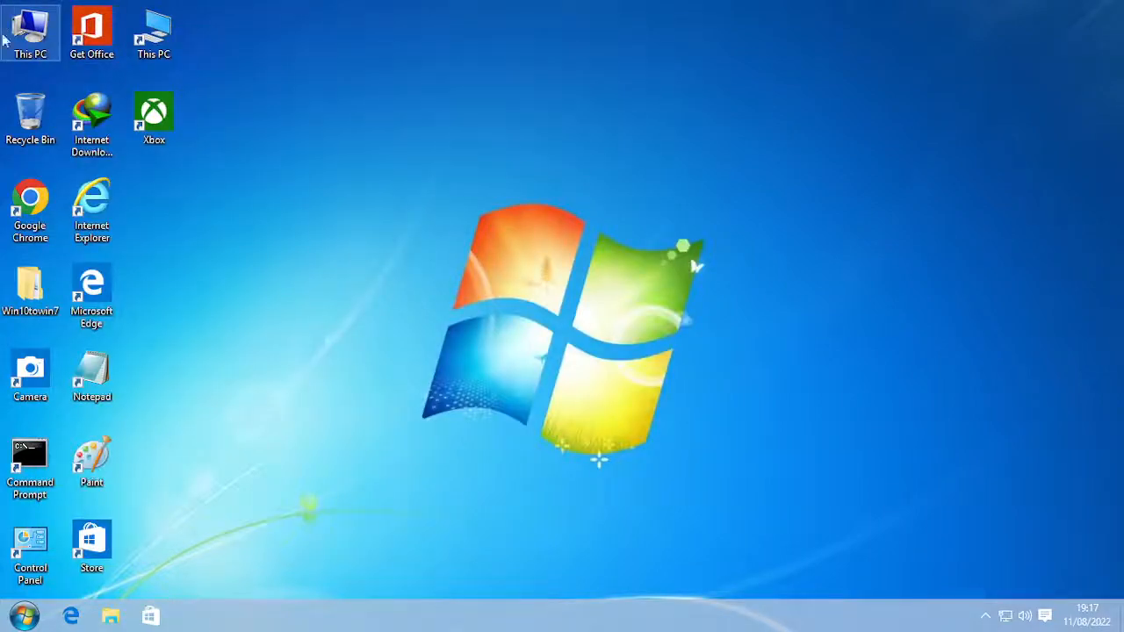
- Rearrange the desktop so that the Recycle Bin sits in the first slot with This PC directly below it
drag(35, 110, 281, 197)
drag(38, 33, 51, 109)
drag(276, 197, 35, 40)
- Rename the This PC desktop icon as Computer
click(51, 110)
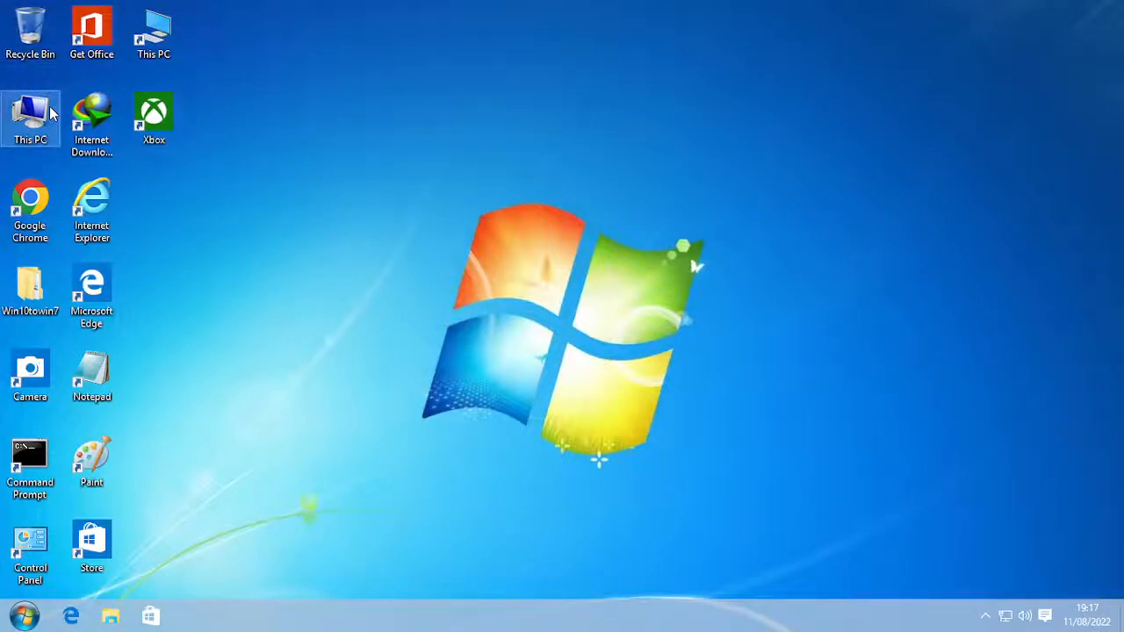
key(F2)
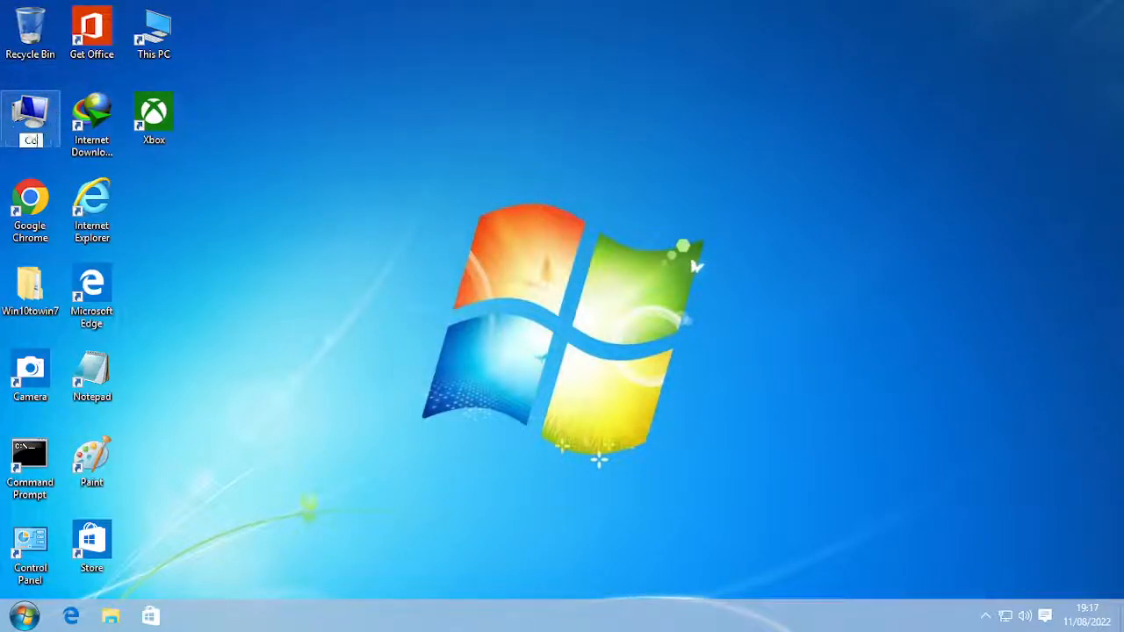
text(Computer)
key(Return)
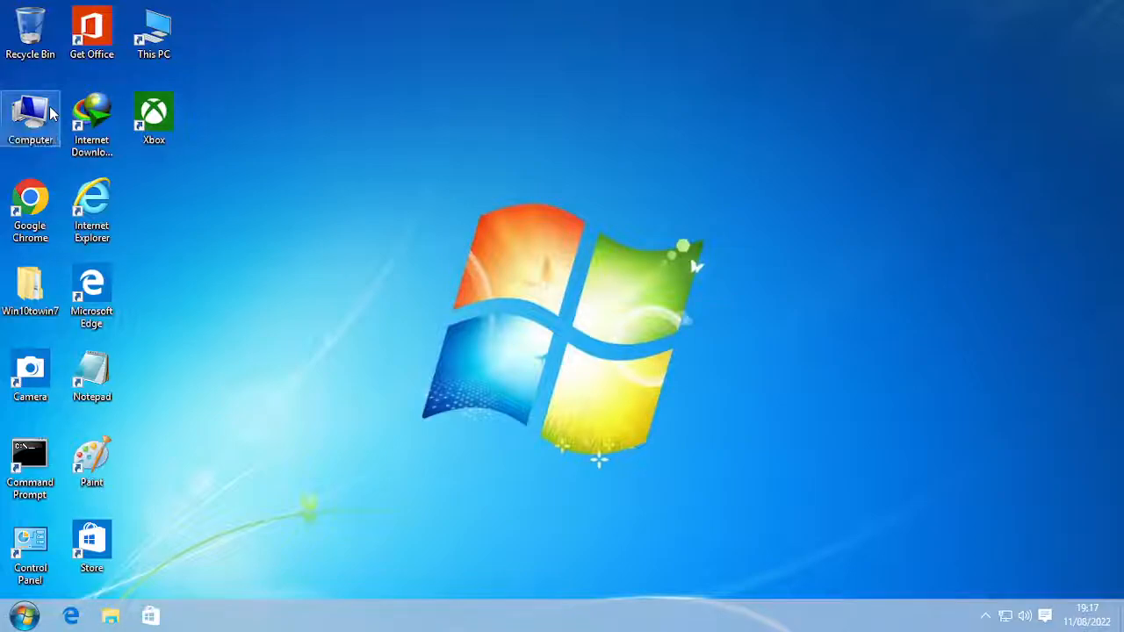
drag(351, 175, 786, 351)
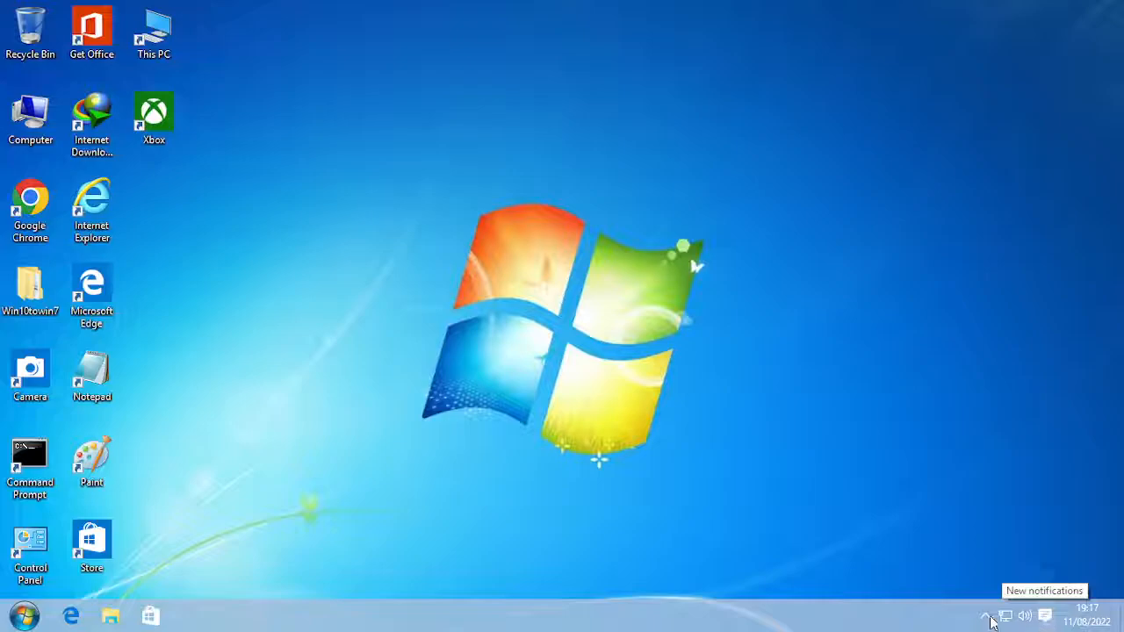
- Review the taskbar, navigation and toolbar options in Taskbar and Start Menu Properties without changing them
right_click(793, 621)
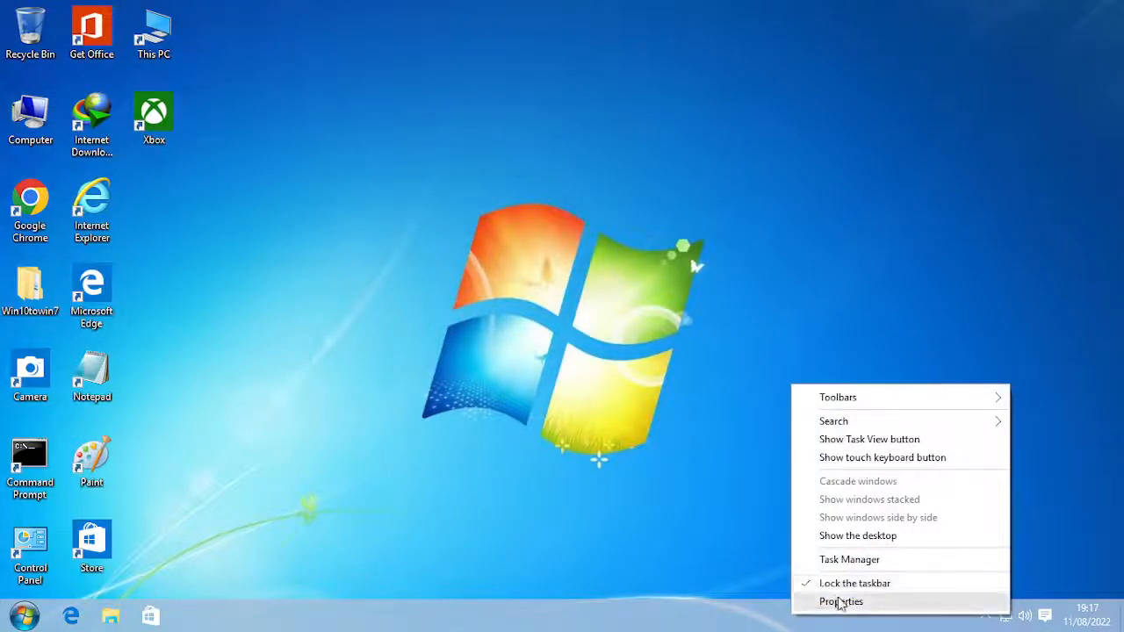
click(828, 603)
drag(180, 187, 575, 200)
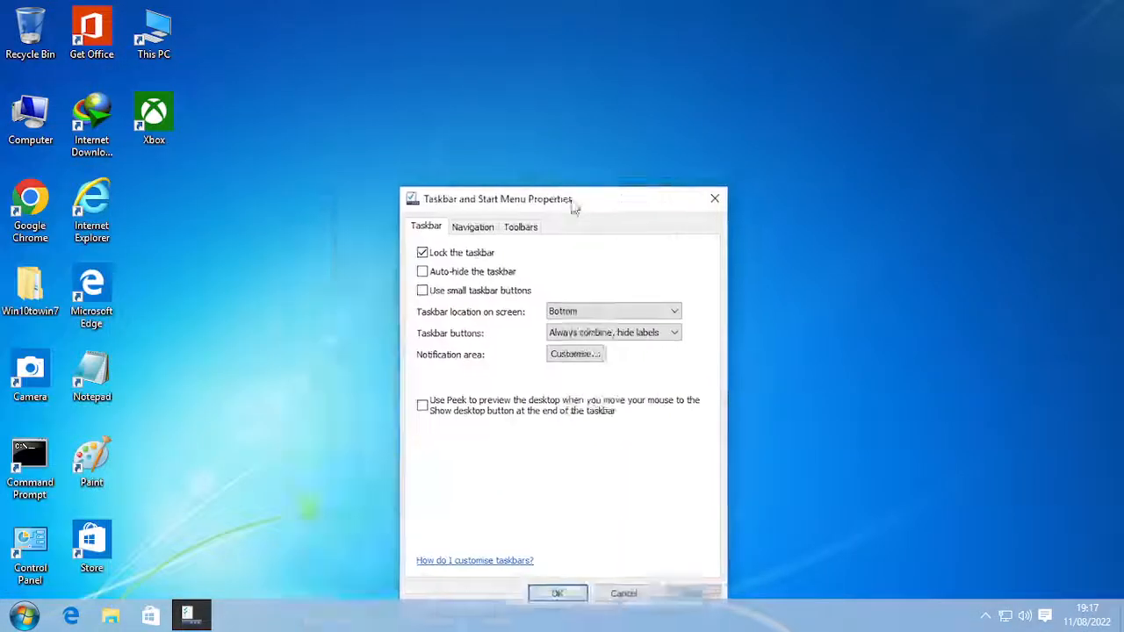
click(486, 227)
click(534, 224)
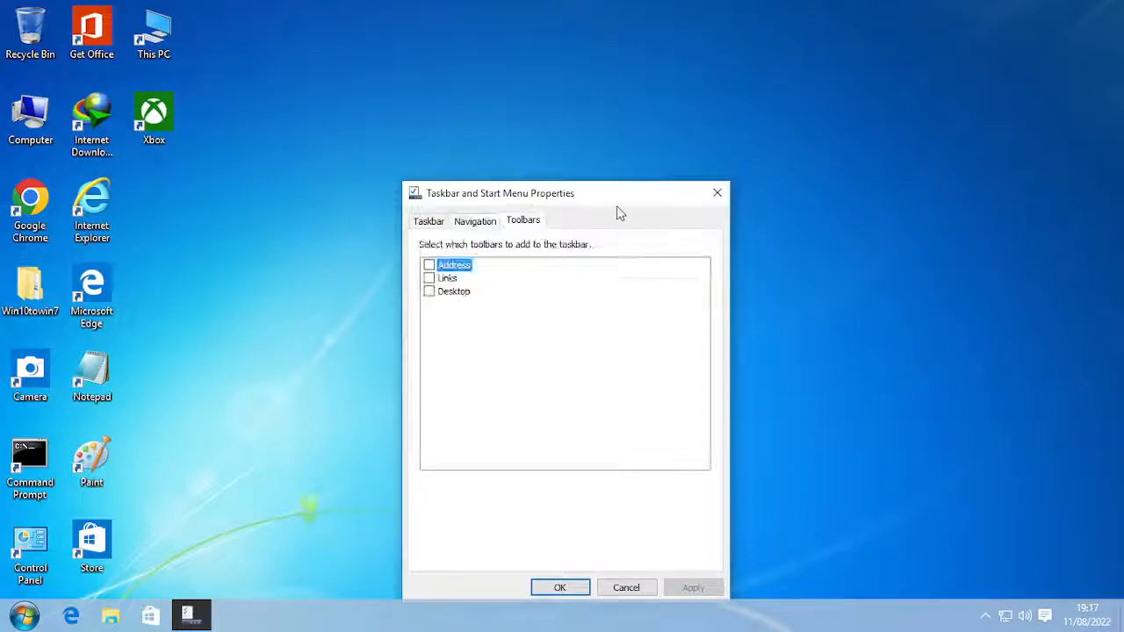
click(430, 224)
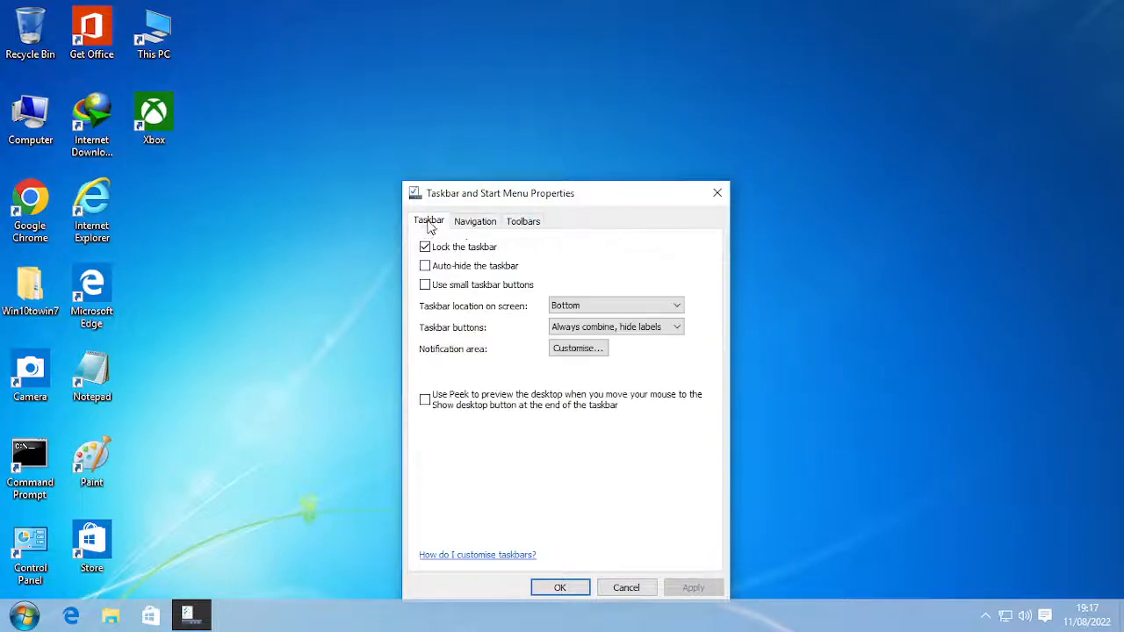
click(717, 193)
click(25, 617)
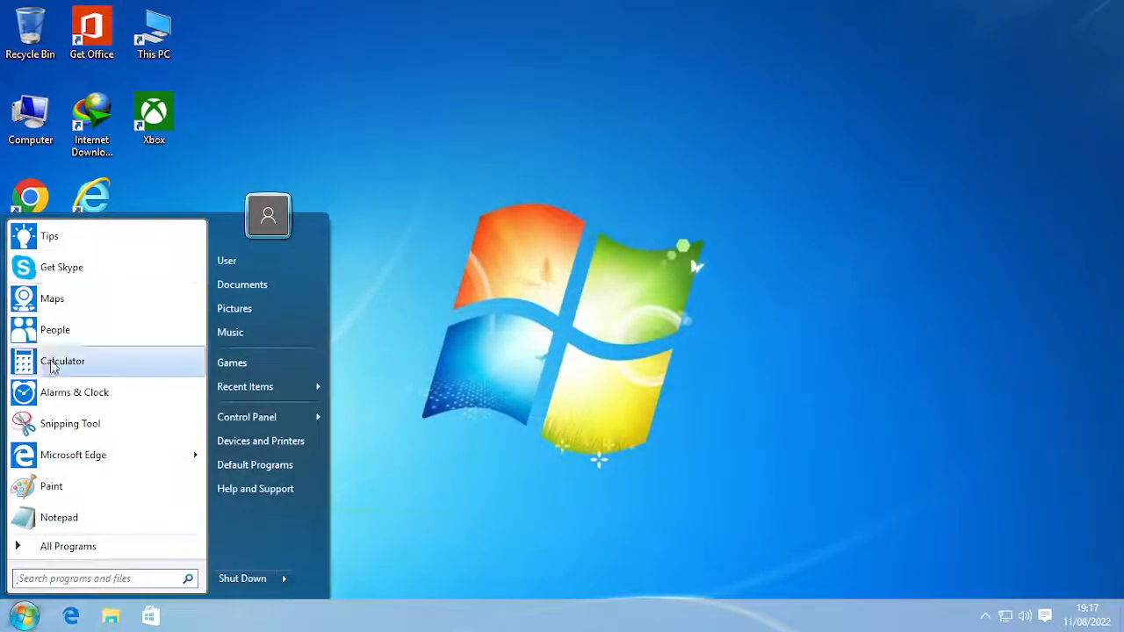
text(s)
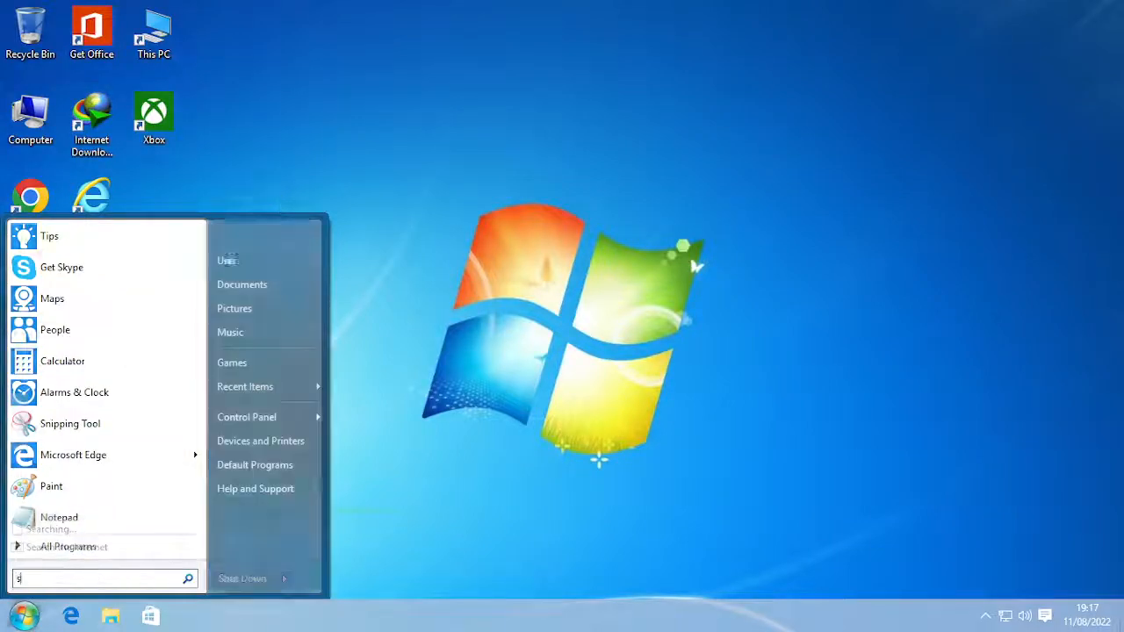
text(el)
click(215, 204)
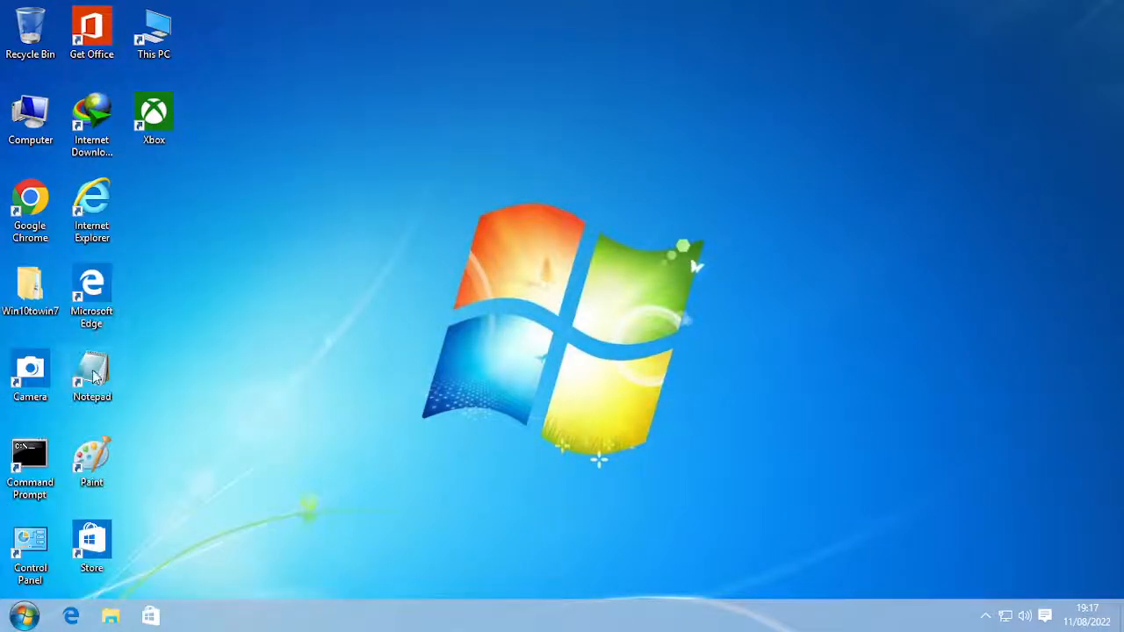
- Search the Start menu for "sett", launch Settings and open the Personalisation category
click(25, 617)
text(sett)
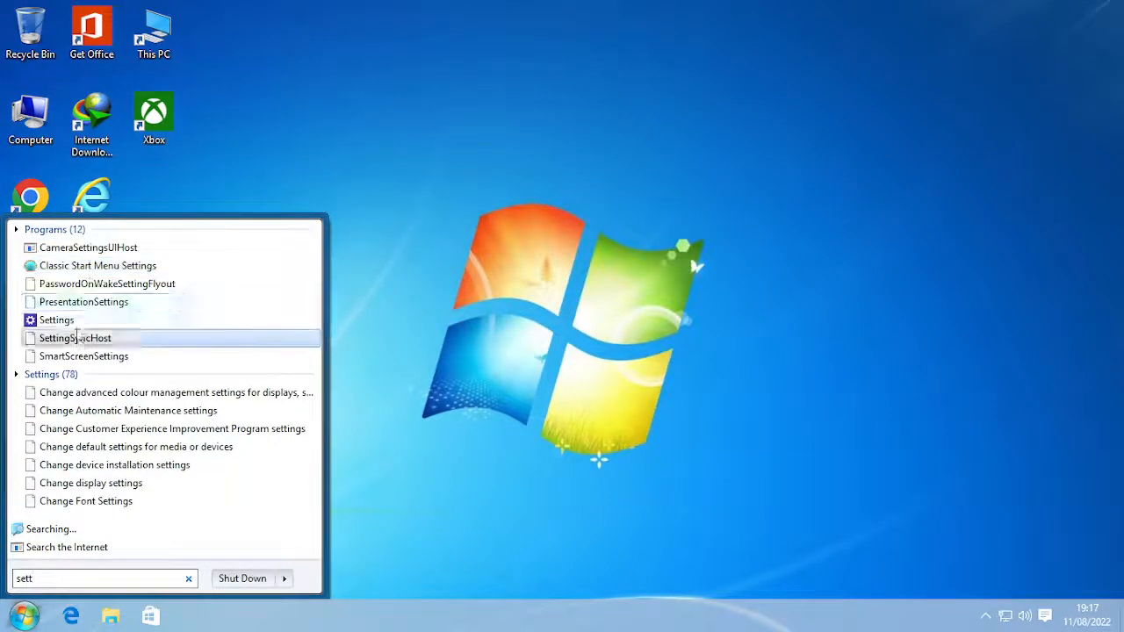
click(75, 319)
drag(89, 46, 233, 58)
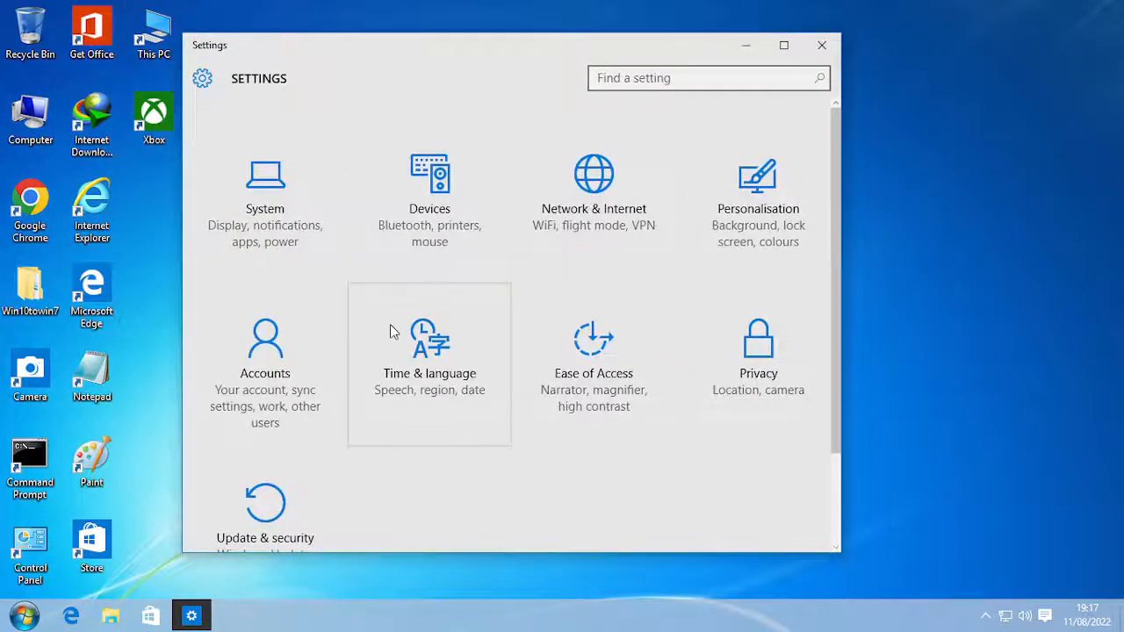
scroll(404, 334, down, 2)
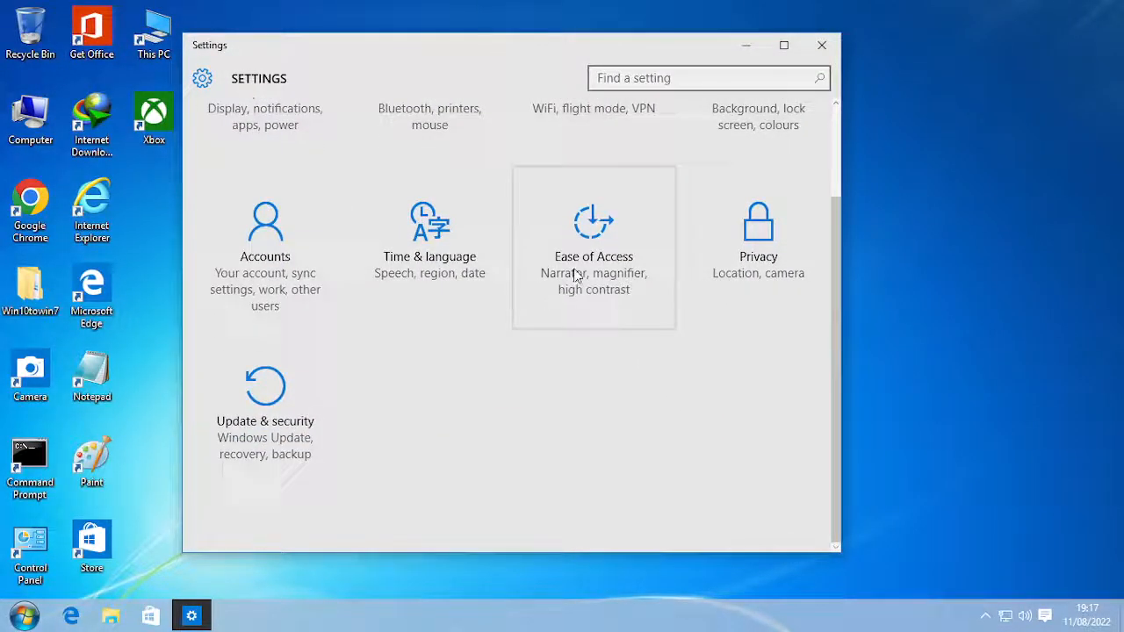
scroll(531, 243, up, 2)
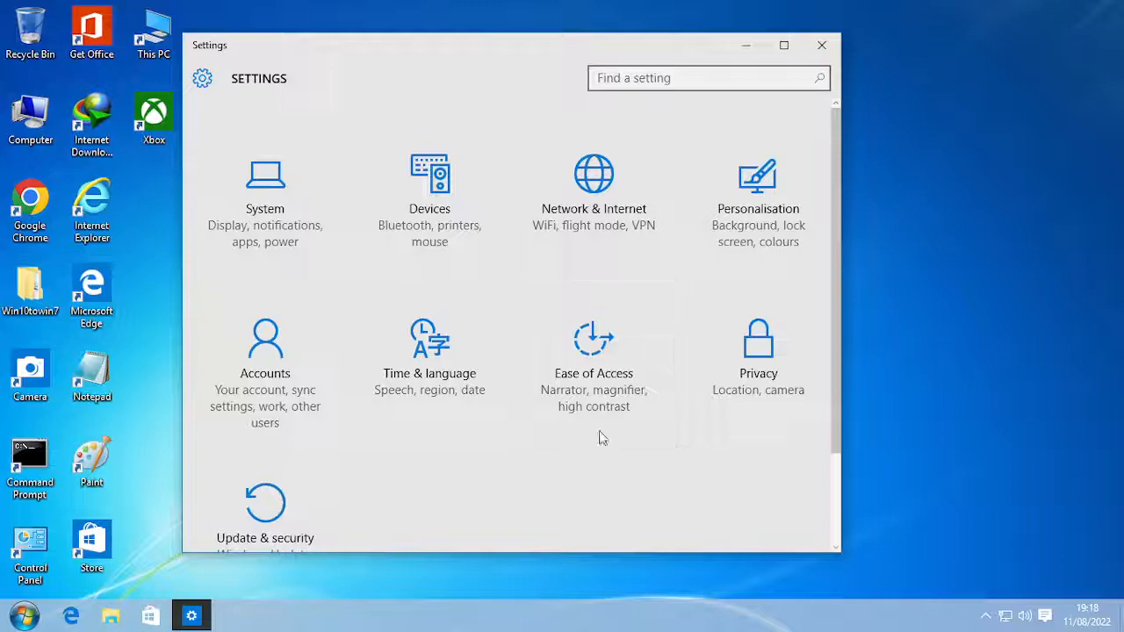
scroll(600, 436, down, 2)
scroll(421, 325, up, 2)
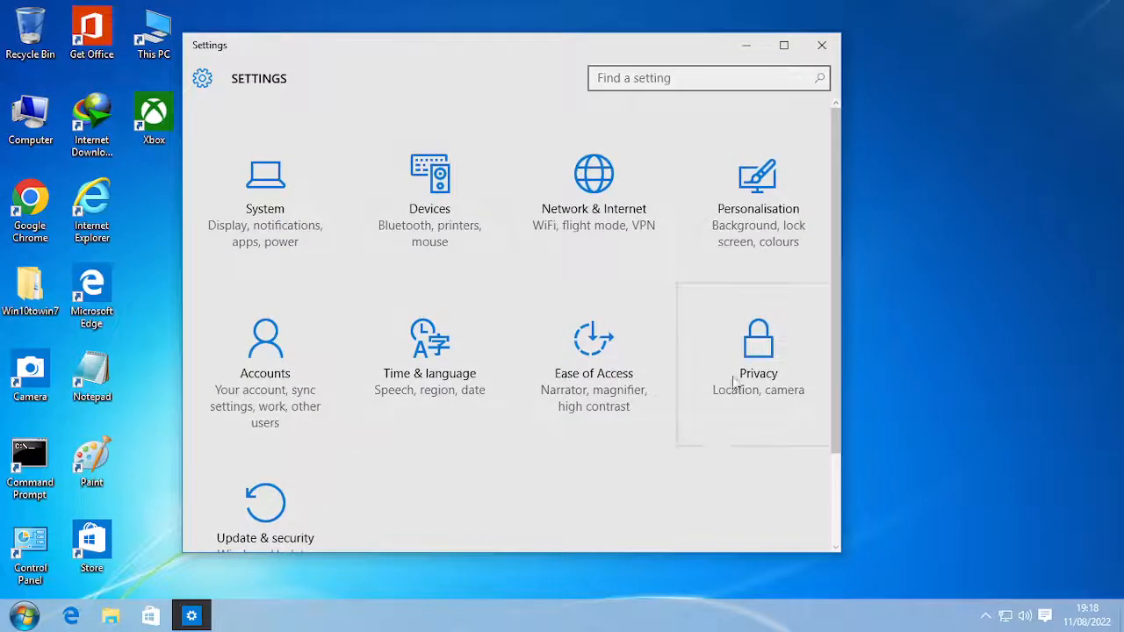
click(767, 192)
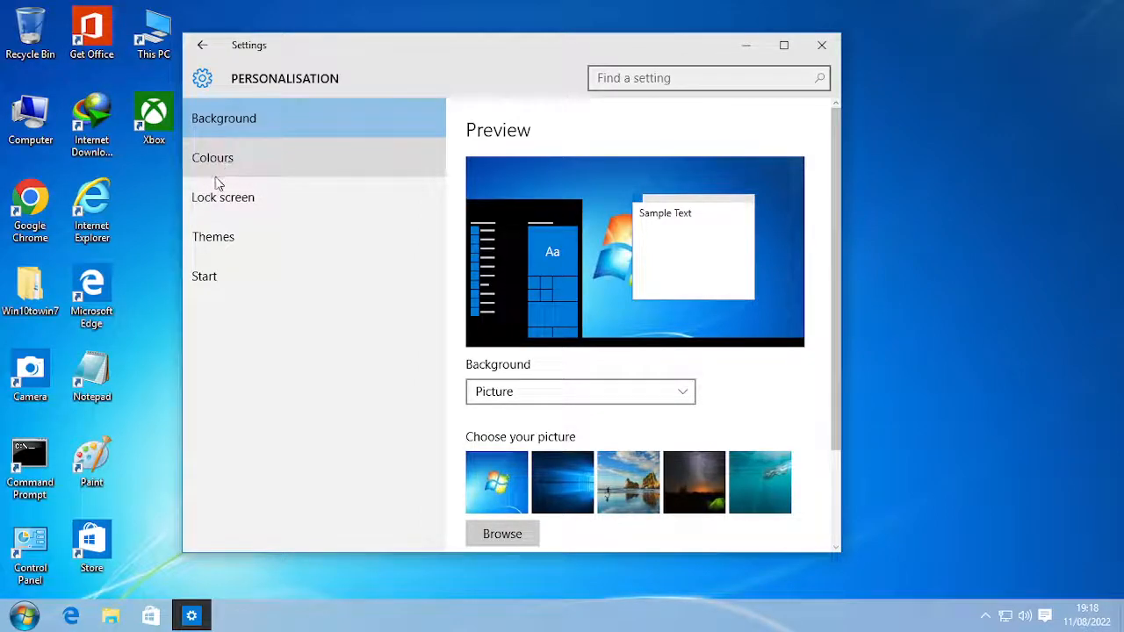
- Look through the Colours, Lock screen and Themes pages and view the advanced sound settings
click(223, 158)
click(223, 217)
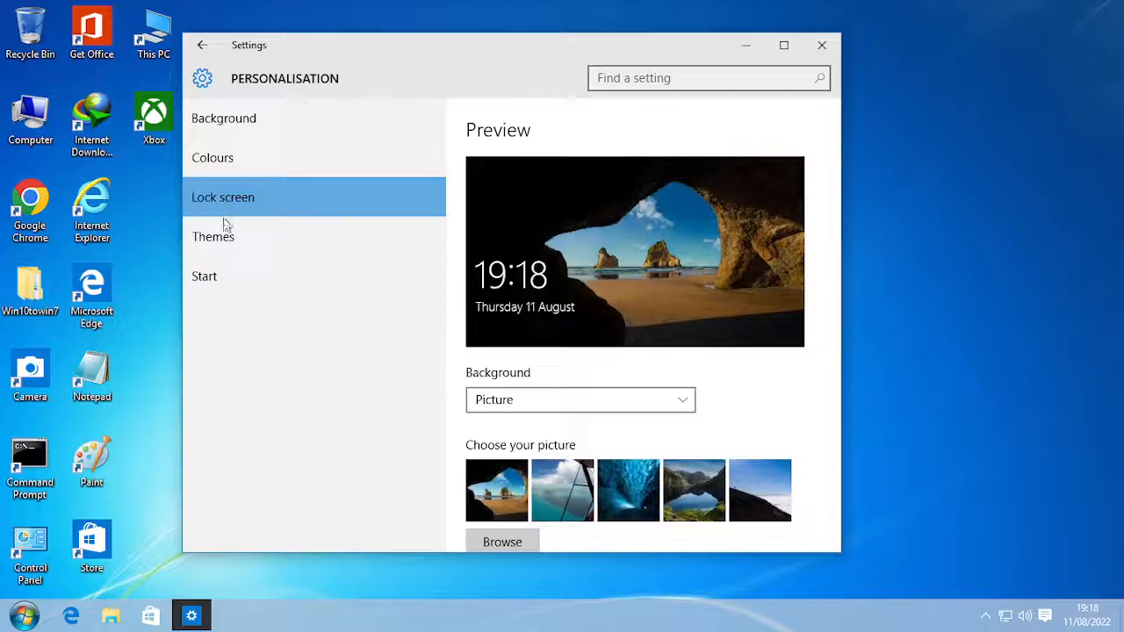
click(235, 235)
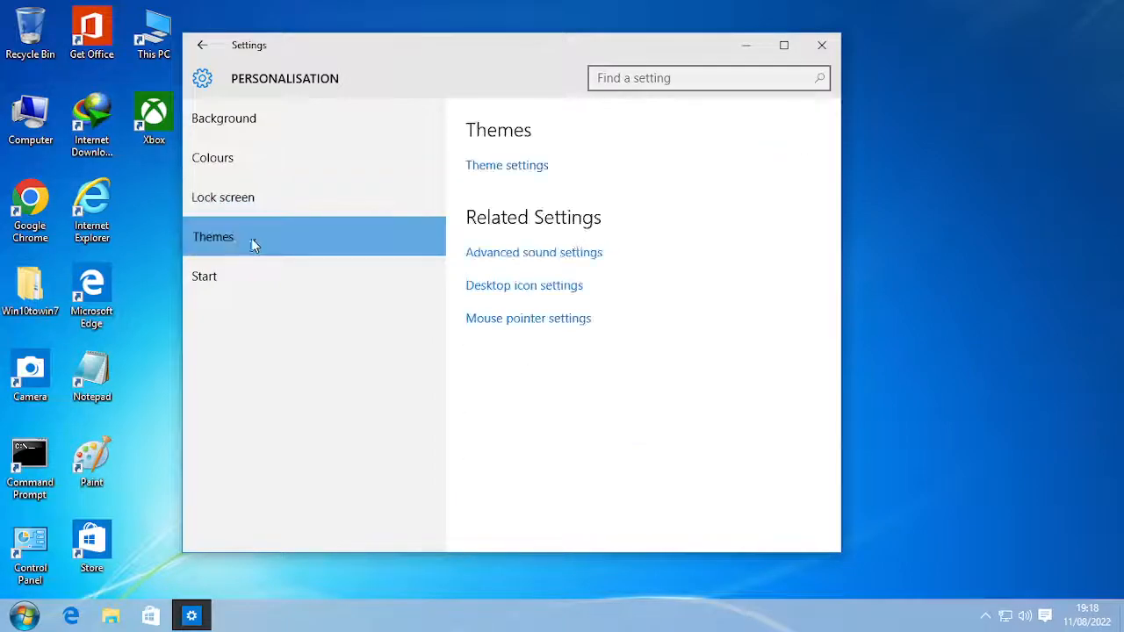
click(530, 256)
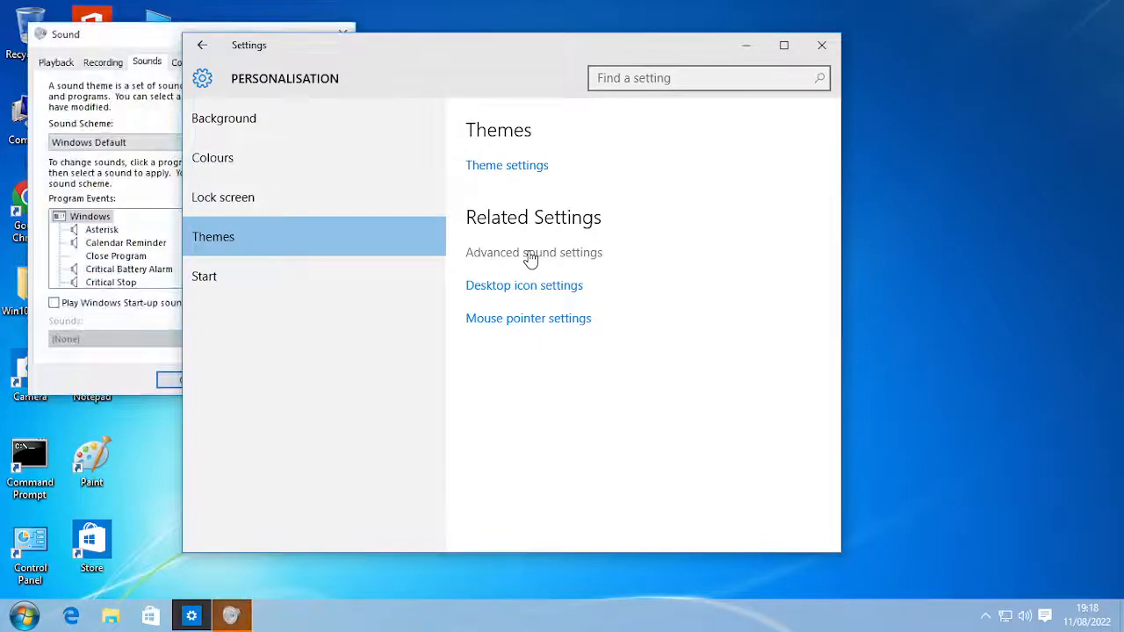
drag(124, 44, 290, 48)
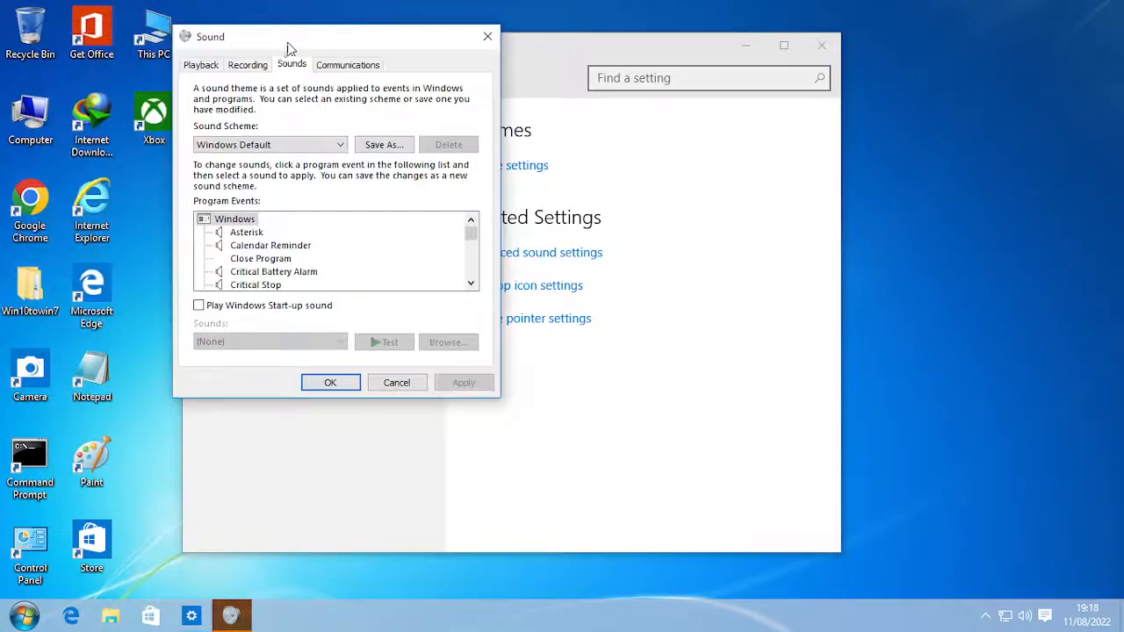
click(487, 36)
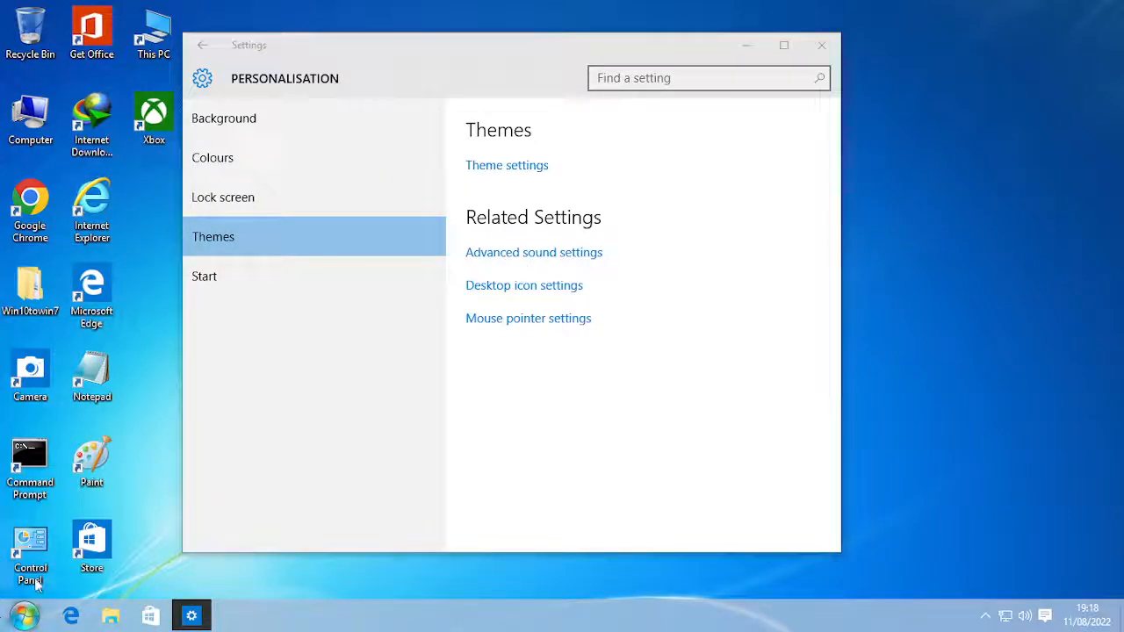
click(22, 617)
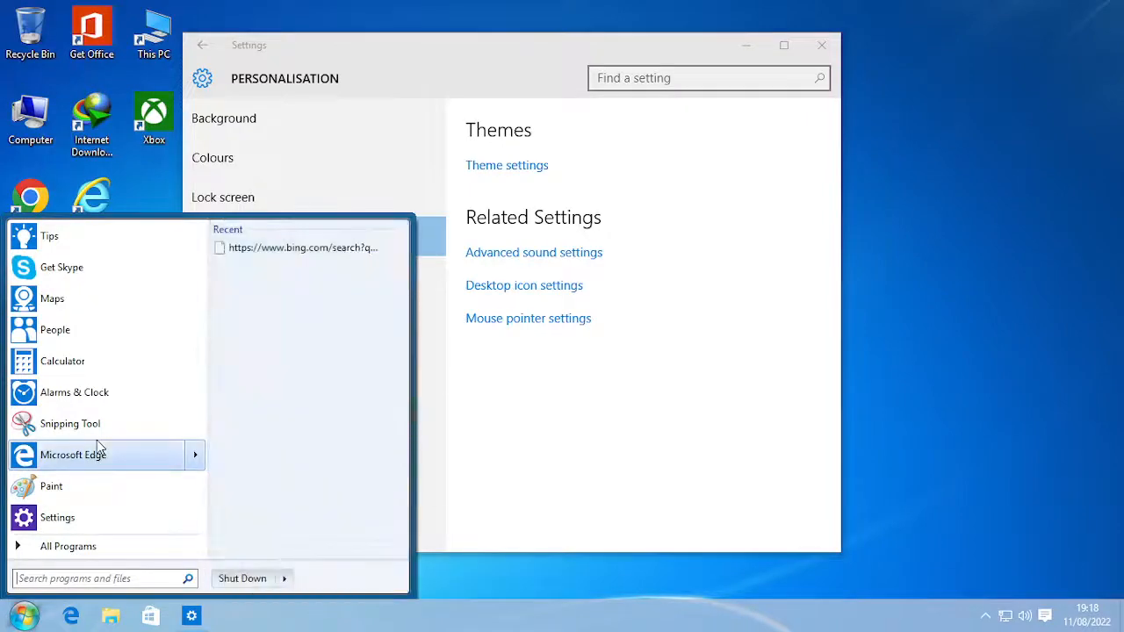
click(49, 546)
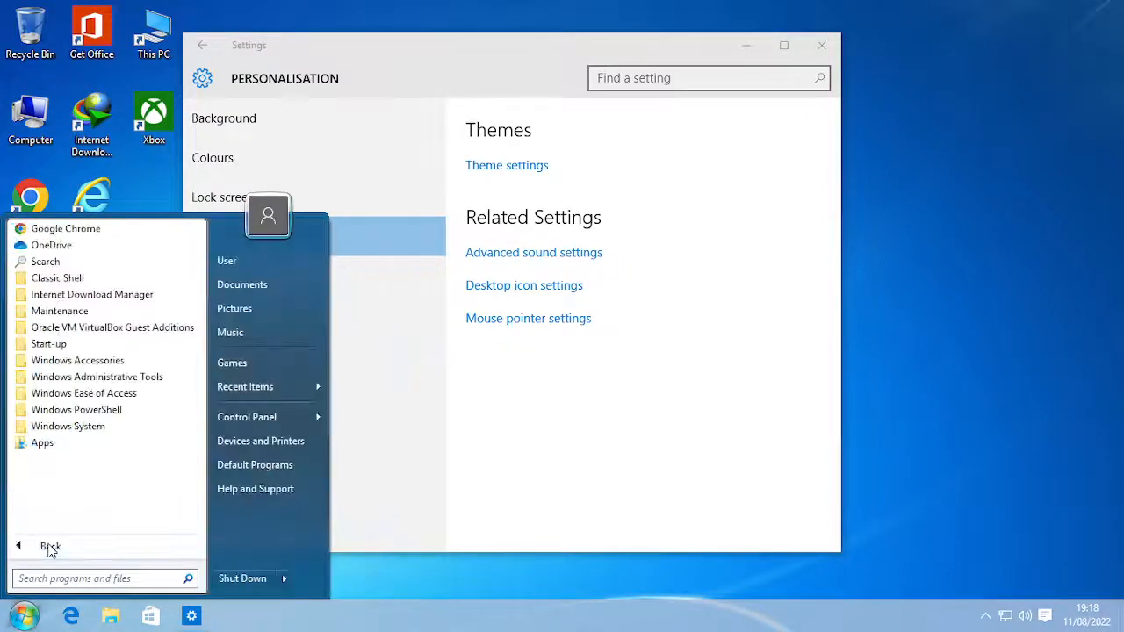
click(601, 425)
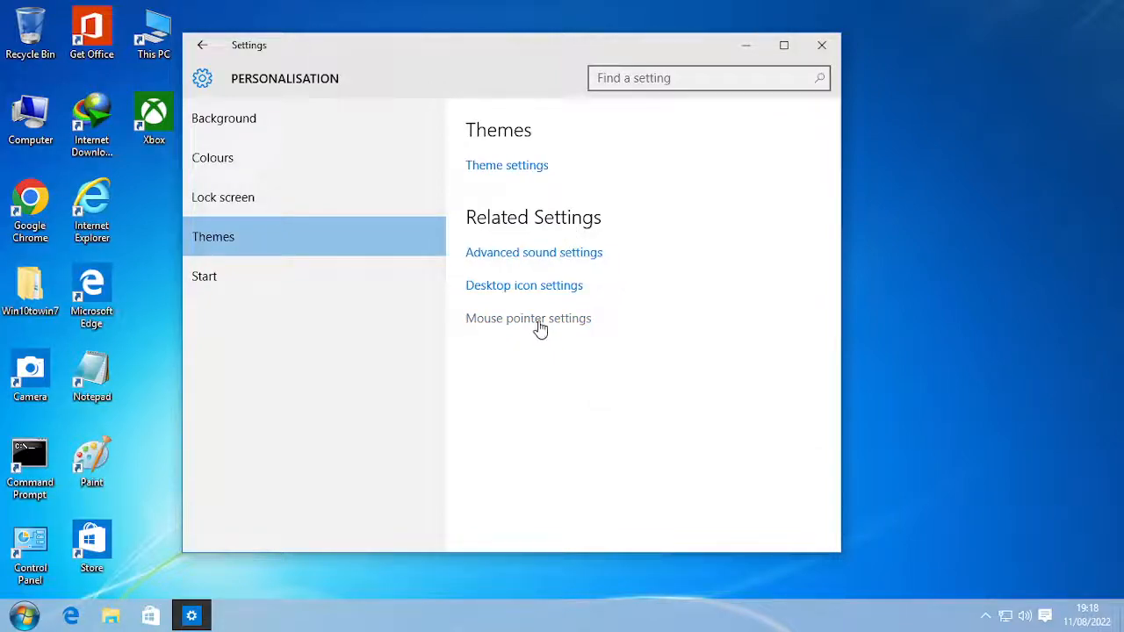
- Launch Google Chrome from the desktop
click(71, 619)
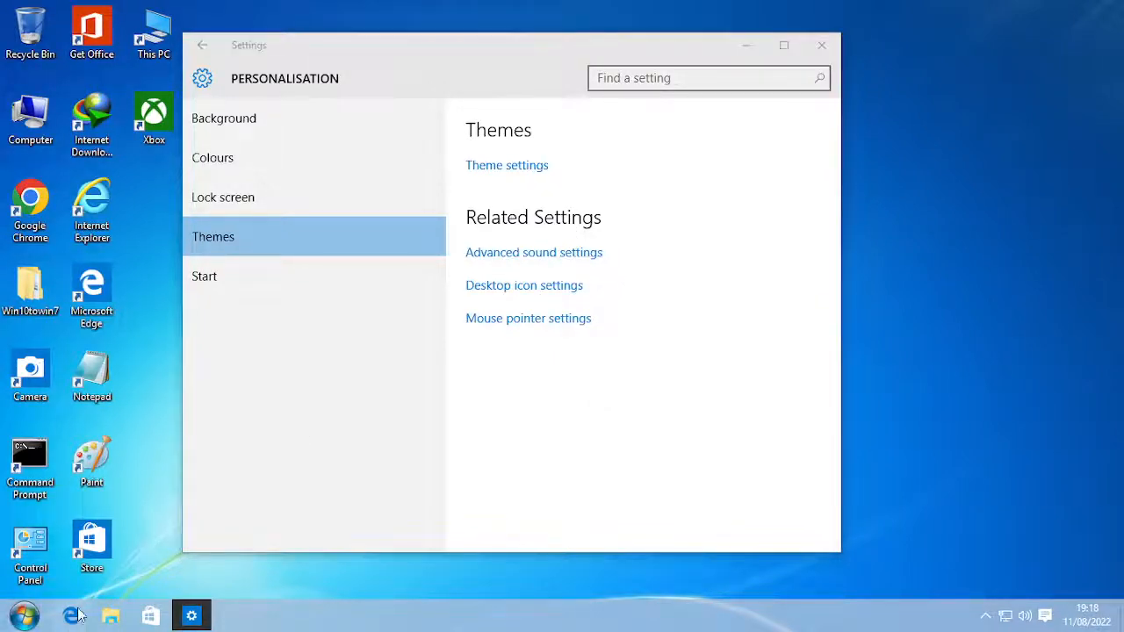
double_click(88, 321)
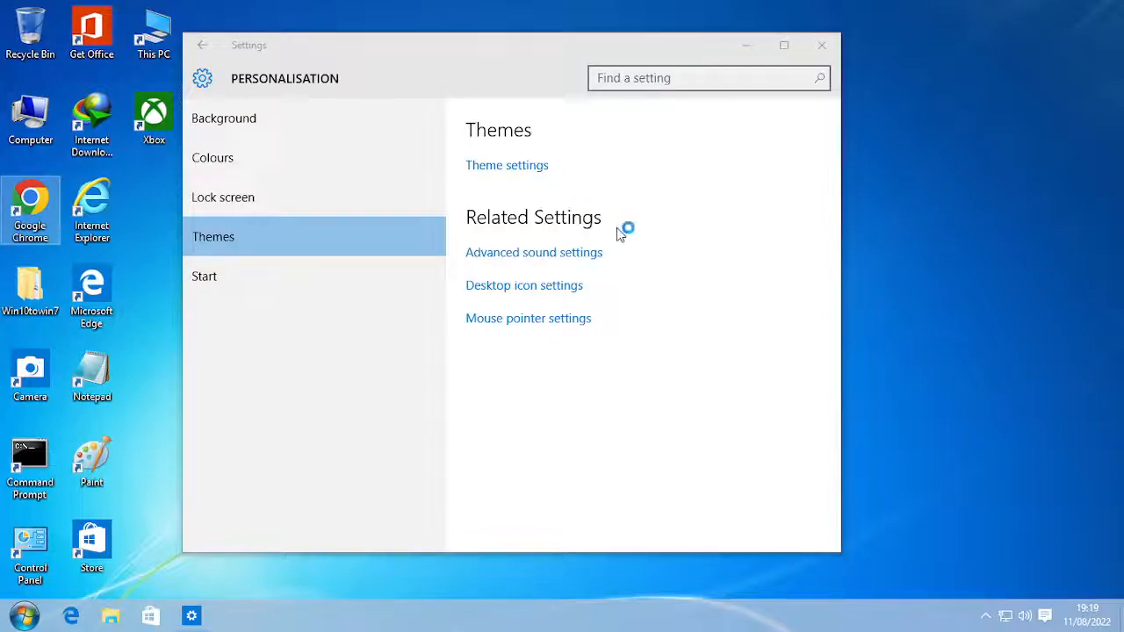
- Search Settings for "taskbar", view the options for which icons appear on the taskbar, and close Settings
click(210, 70)
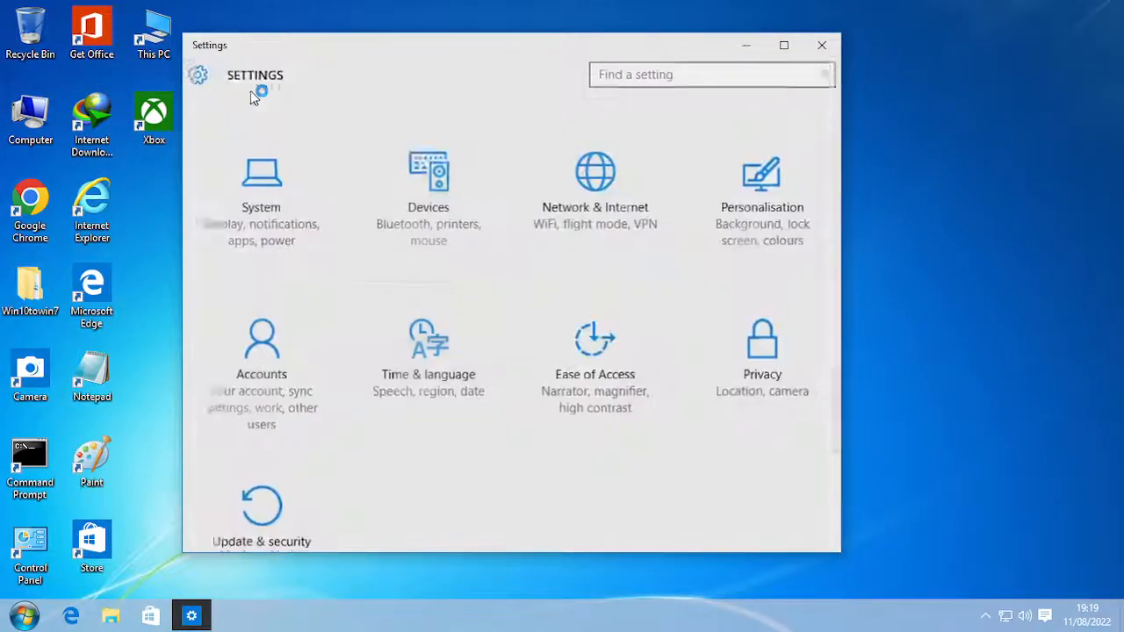
click(665, 81)
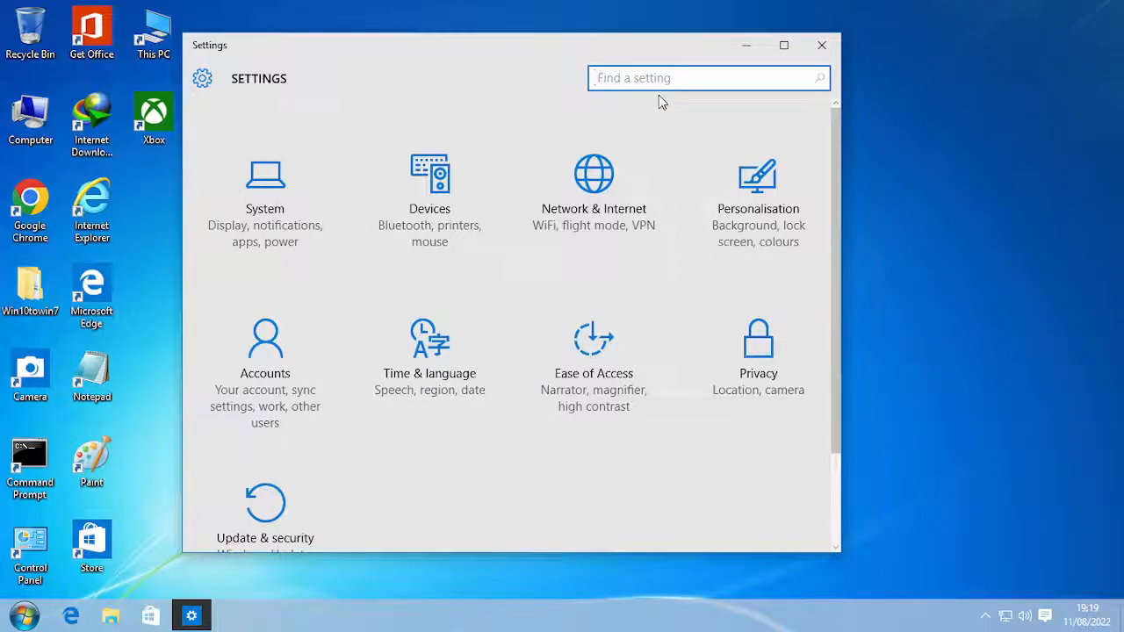
text(task)
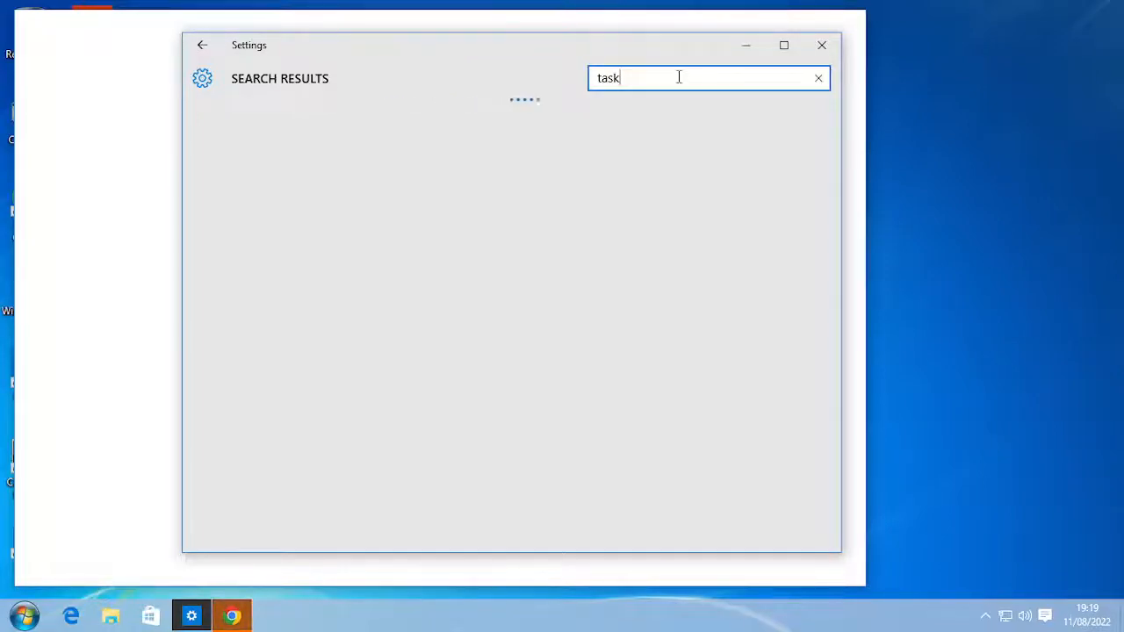
text(bar)
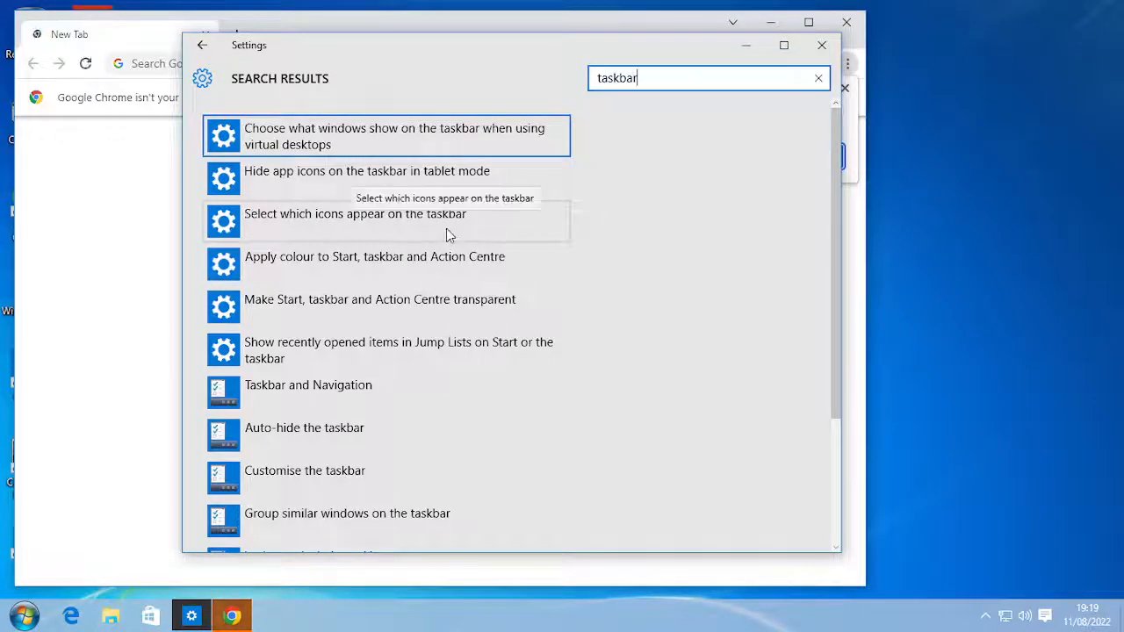
click(446, 230)
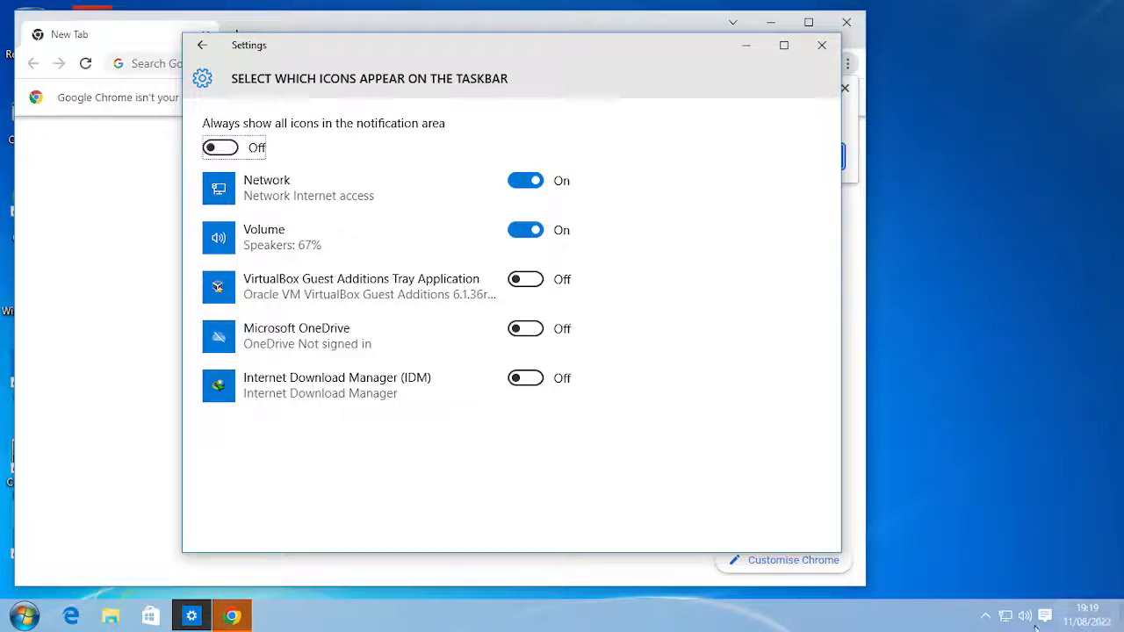
click(1029, 251)
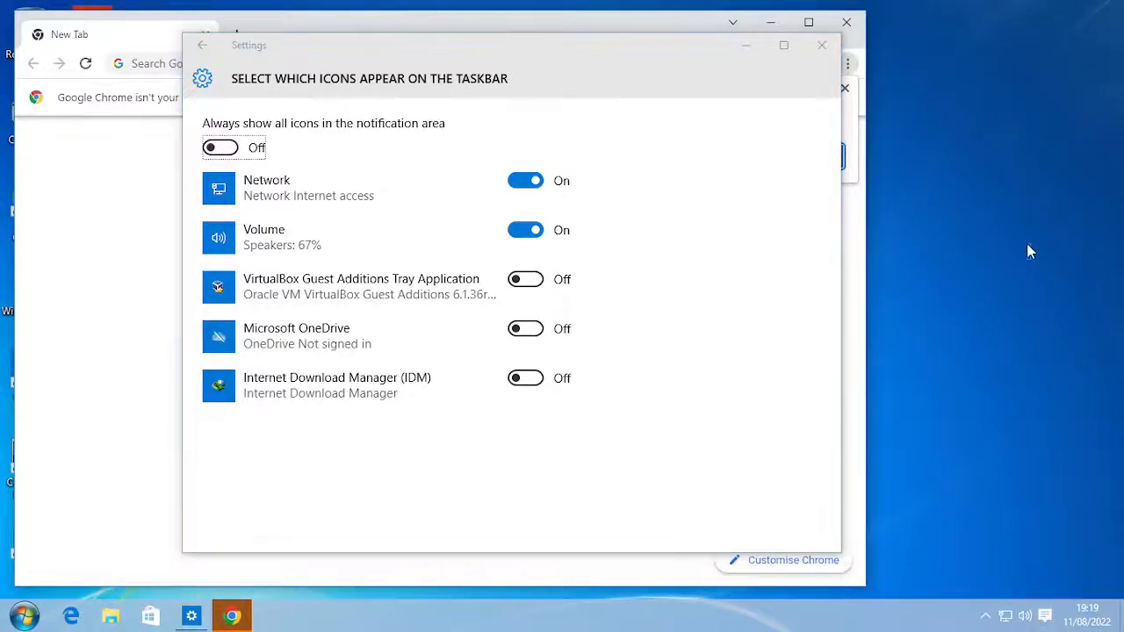
click(822, 46)
- In Google Chrome, dismiss the restore-pages prompt and search Google for "windows vista cursor"
click(845, 89)
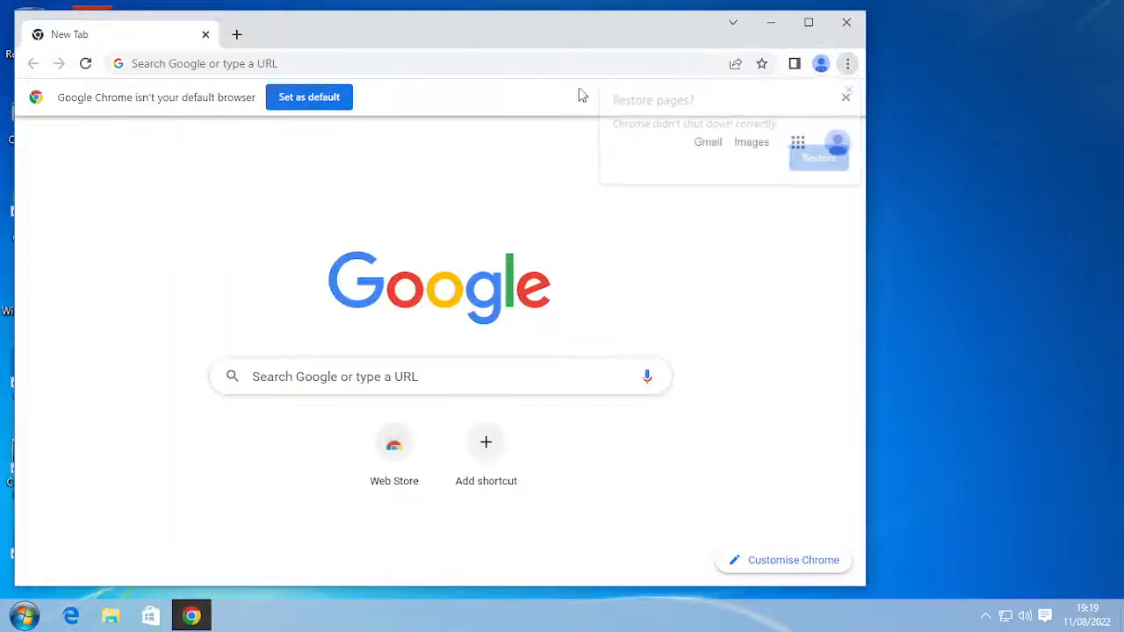
click(338, 58)
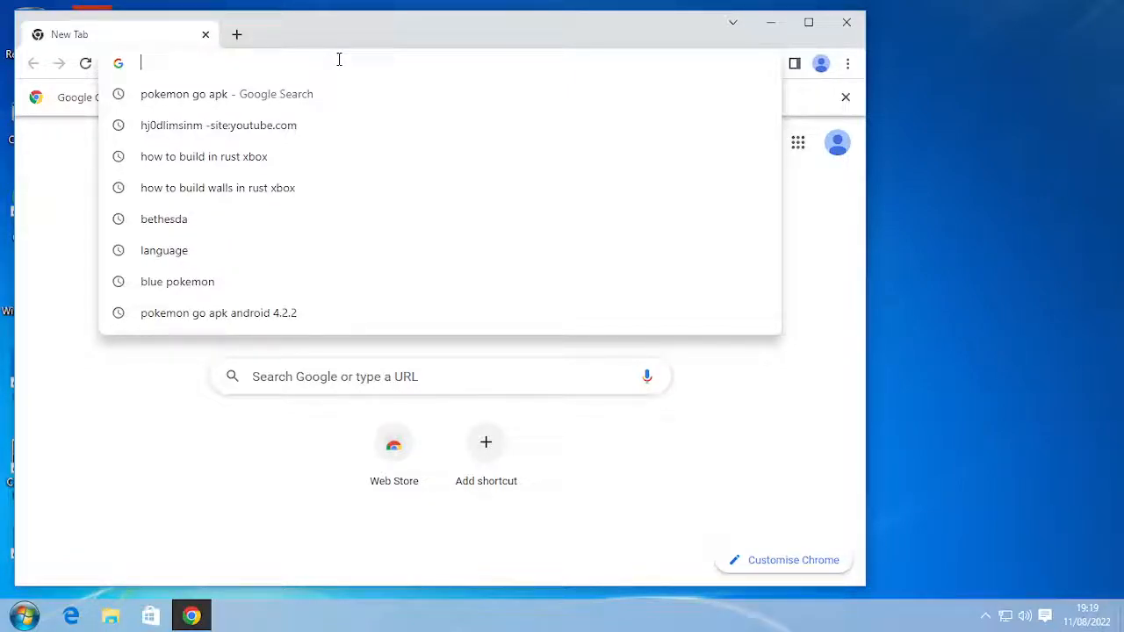
text(wind)
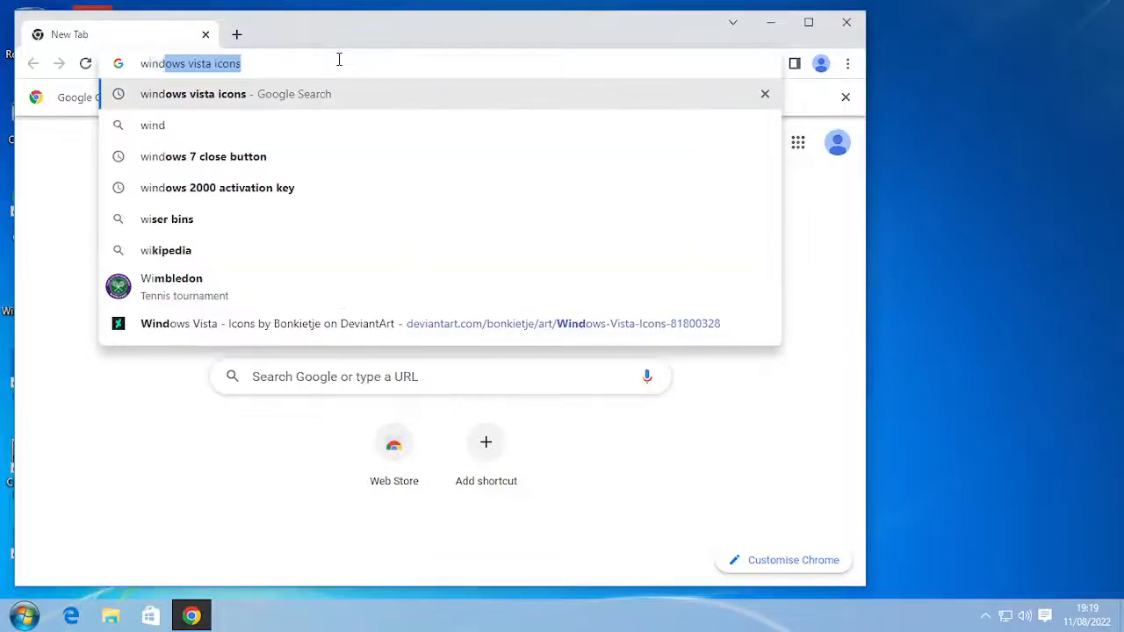
text(ows vista c)
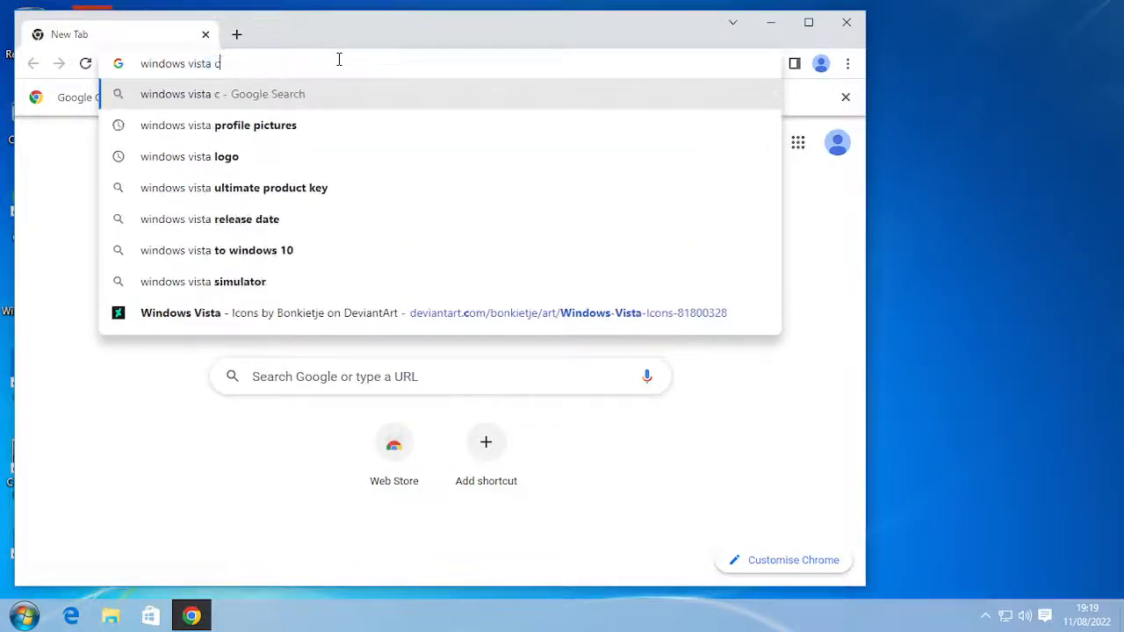
text(ursor)
key(Return)
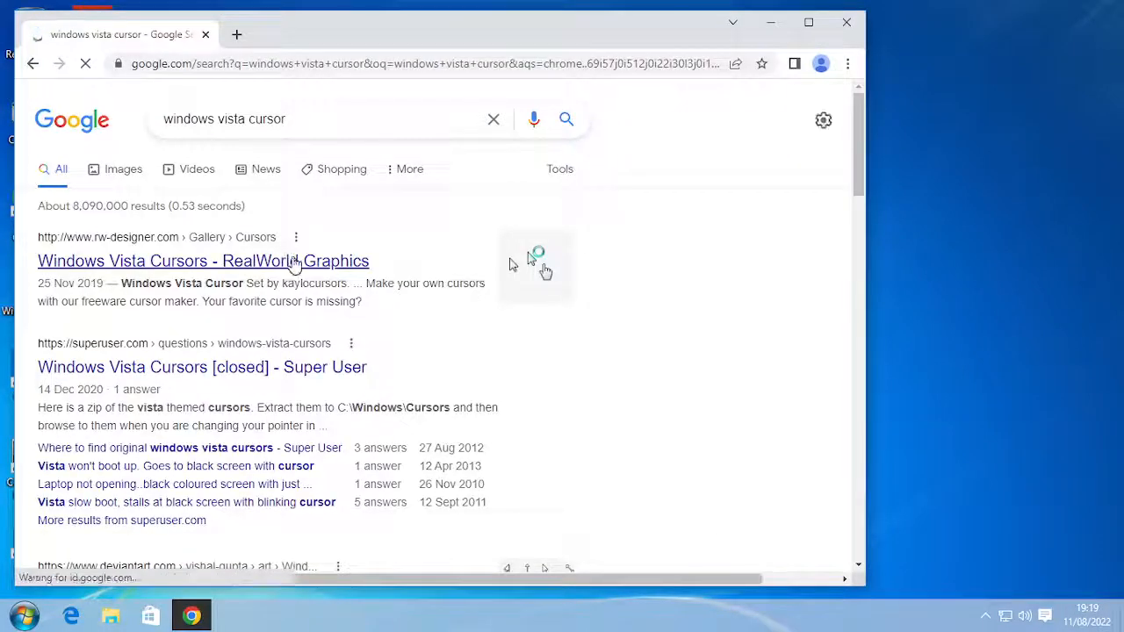
- Open the DeviantArt result "Windows Vista and 7 Sounds and Cursors for XP" and download its zip file
scroll(296, 263, down, 5)
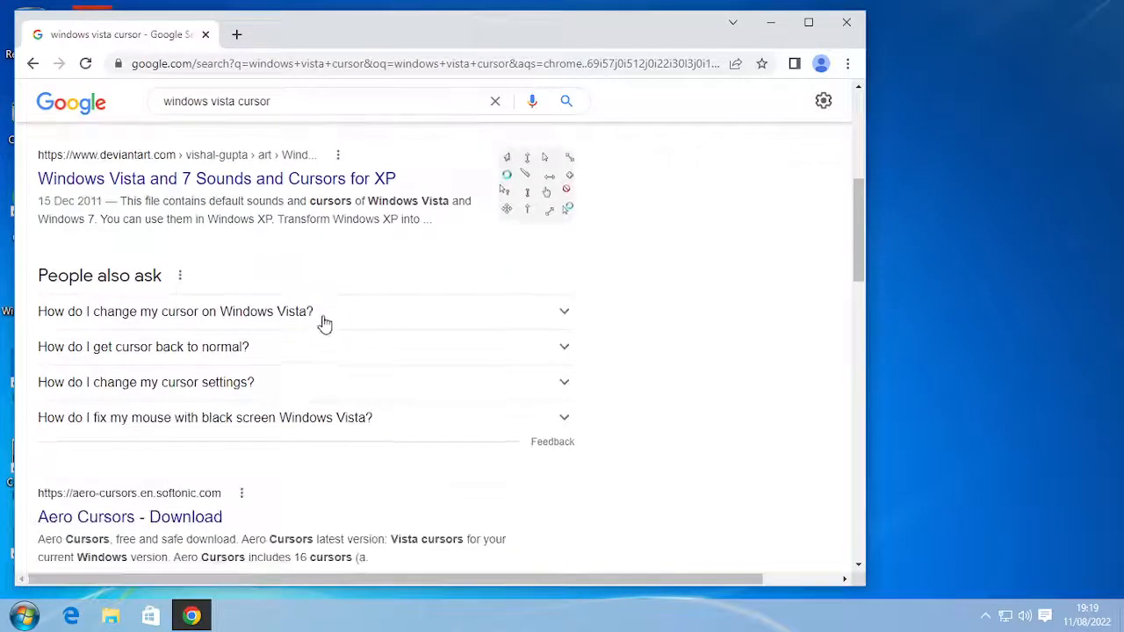
click(296, 179)
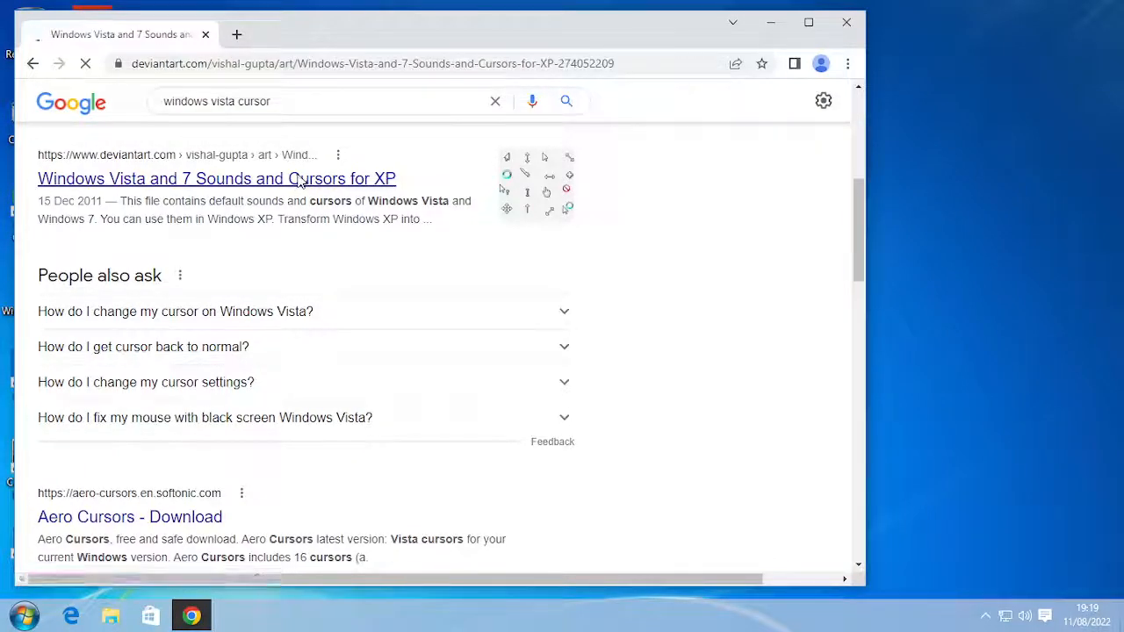
scroll(555, 255, down, 2)
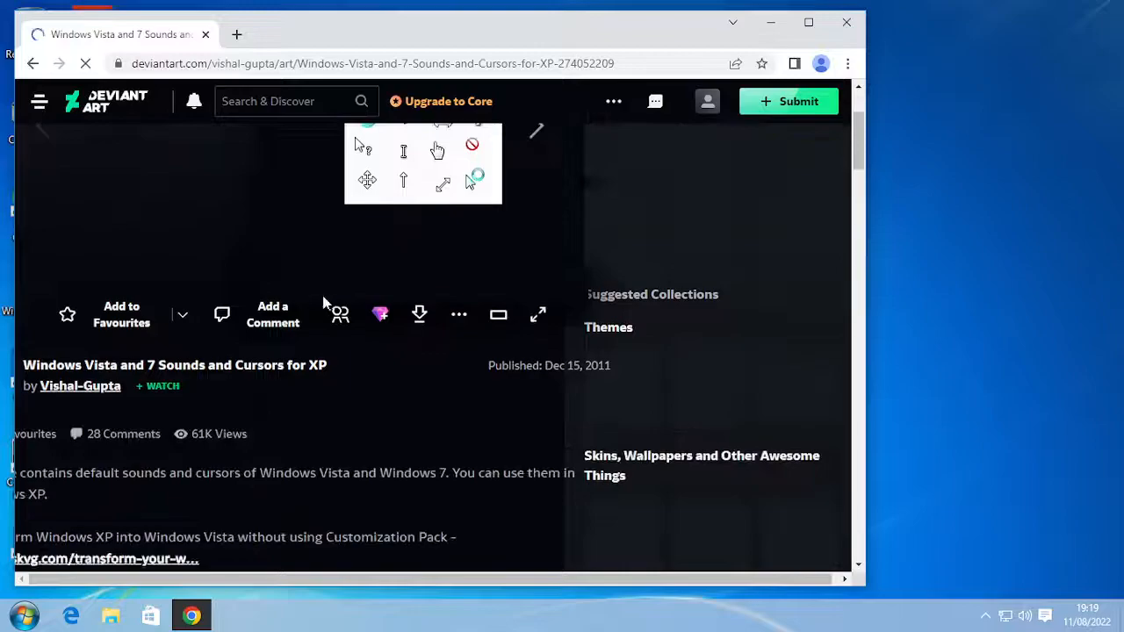
click(807, 22)
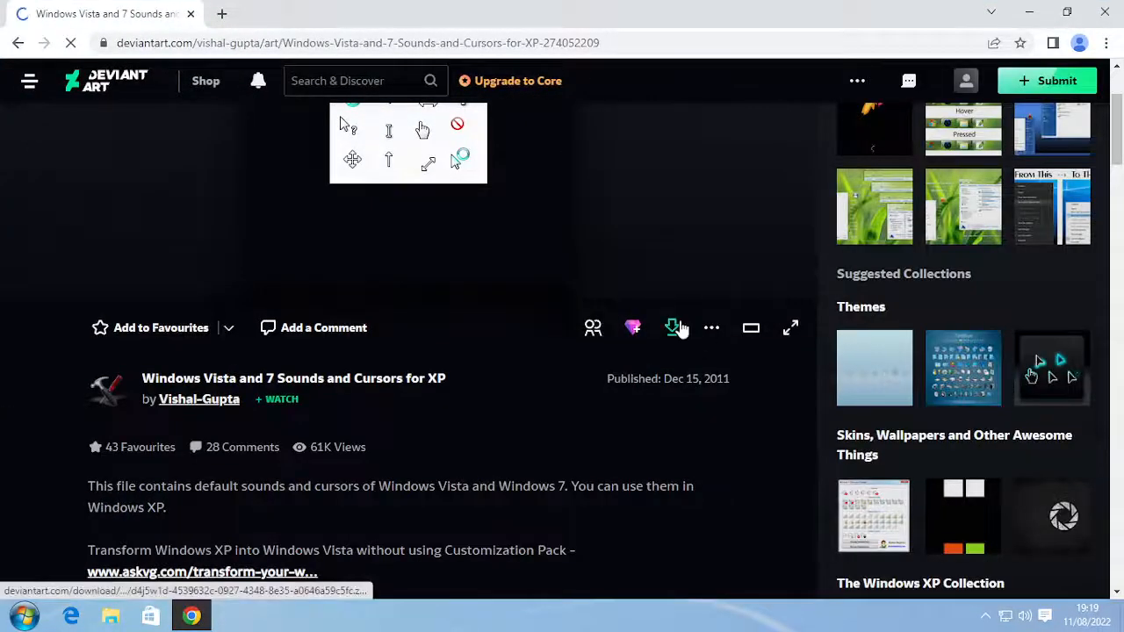
click(674, 330)
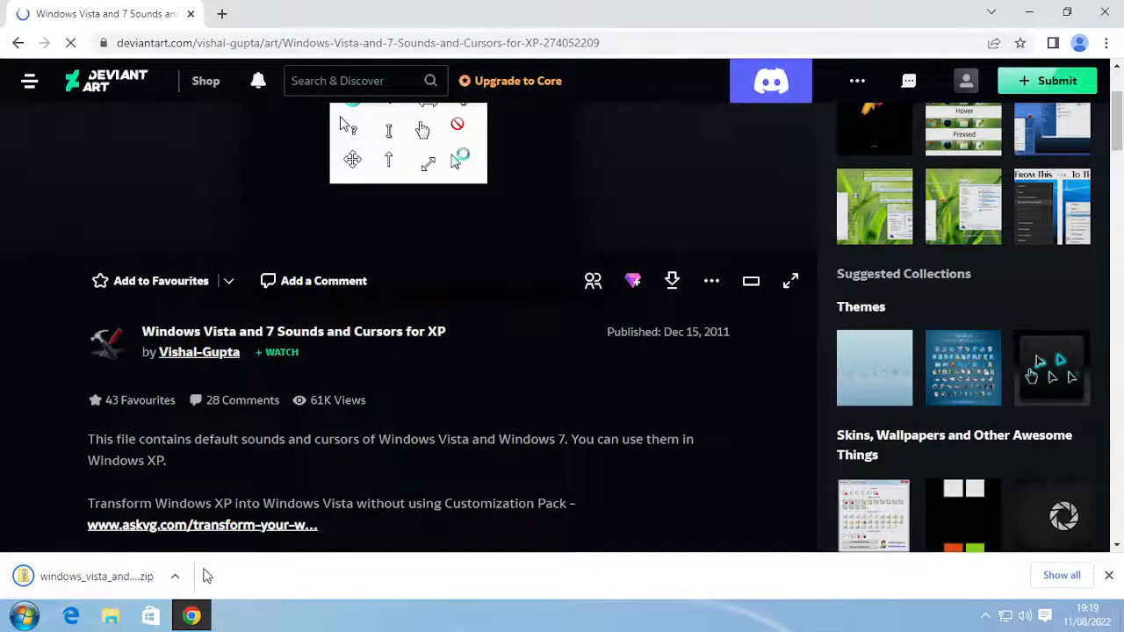
- Open the downloaded zip in File Explorer, snap it to half the screen and minimise Chrome to expose the desktop
click(176, 577)
click(233, 452)
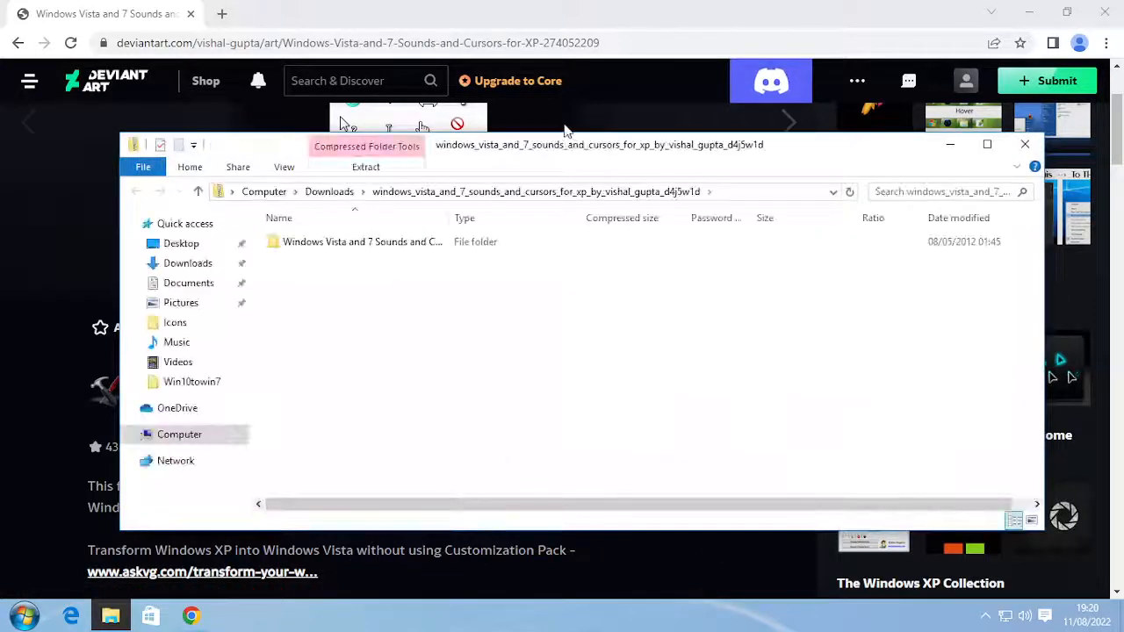
drag(504, 153, 492, 152)
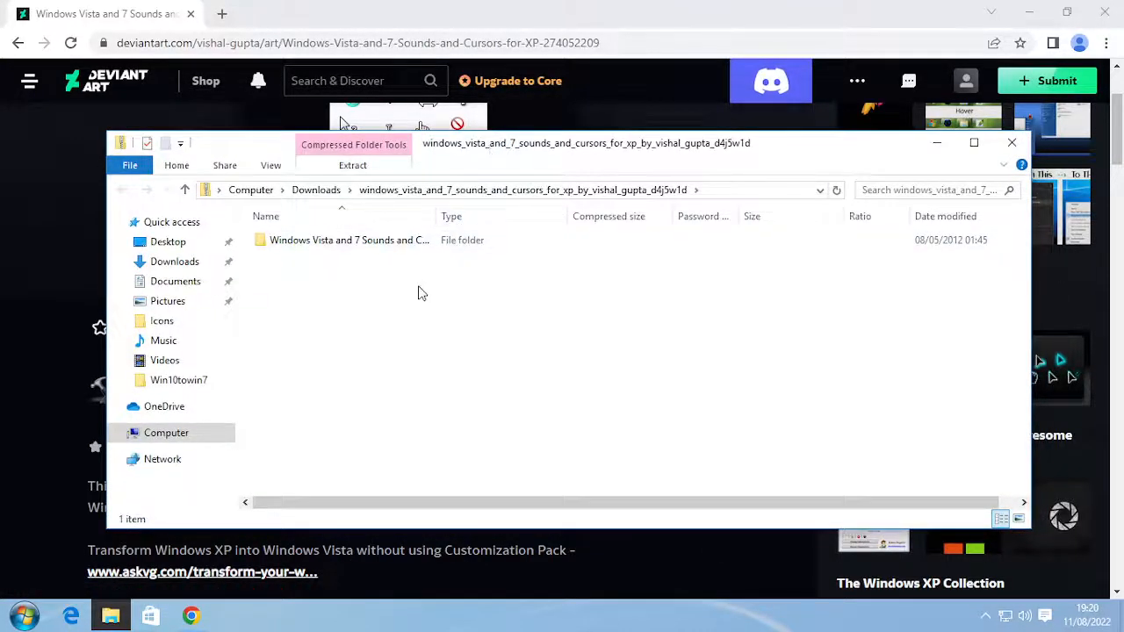
click(461, 239)
drag(468, 168, 1123, 162)
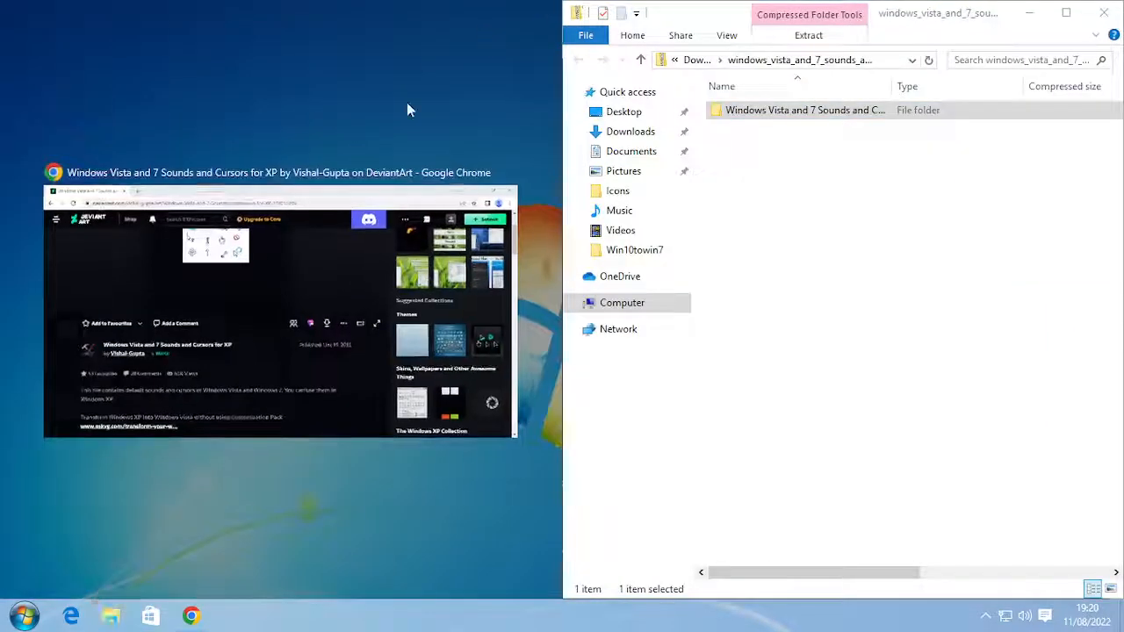
click(406, 103)
click(494, 27)
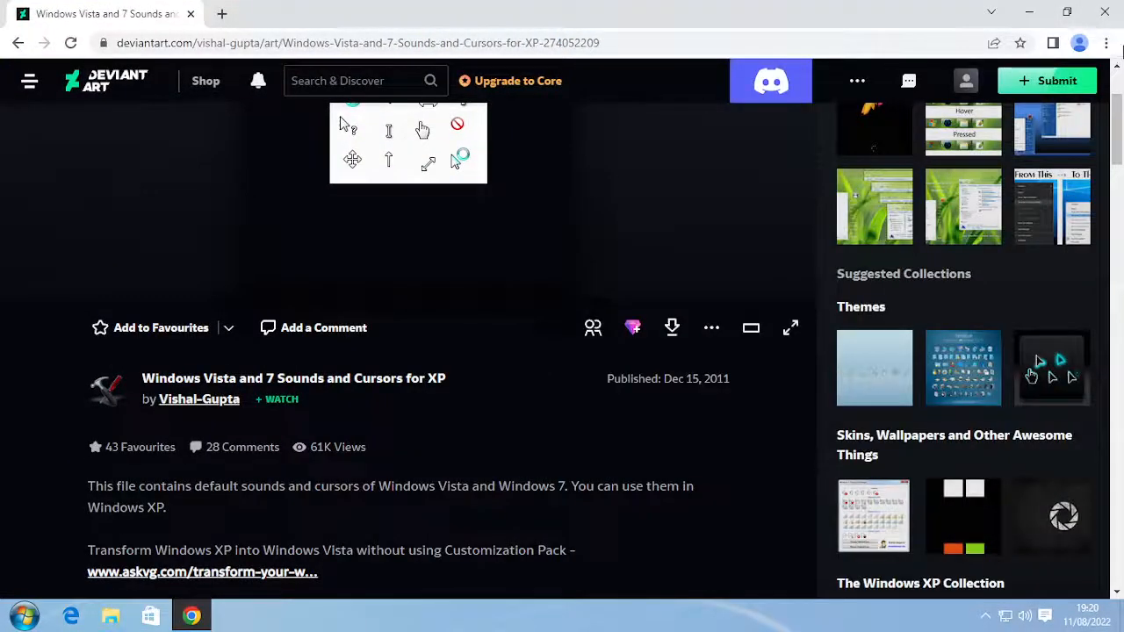
click(1028, 11)
click(342, 290)
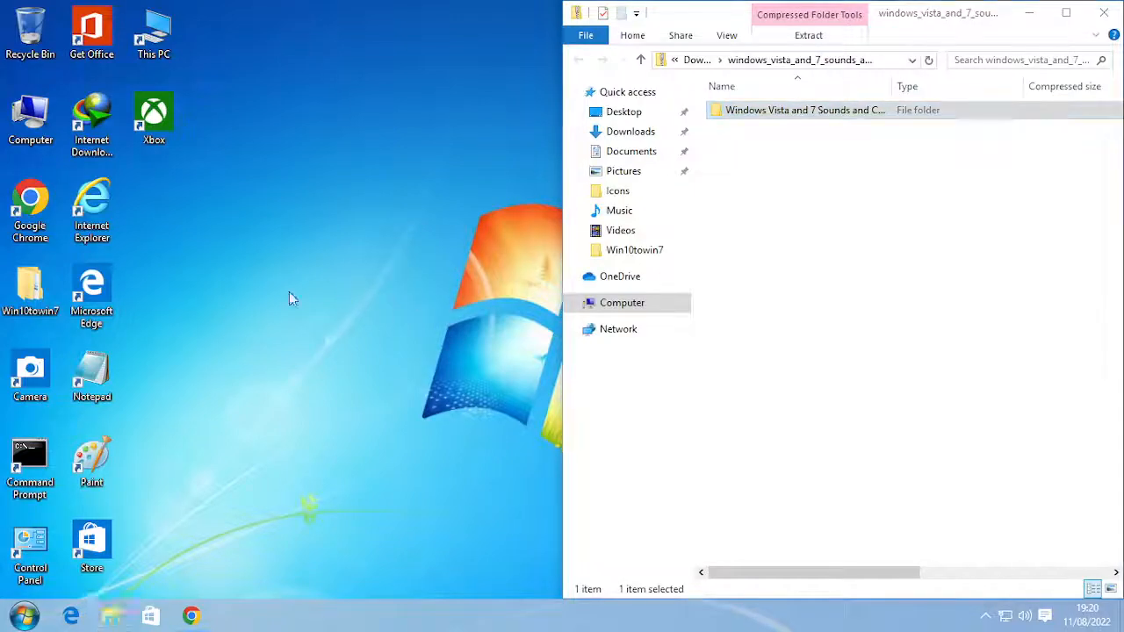
- Extract the Windows Vista and 7 Sounds and Cursors for XP folder to the desktop and move it into the Win10towin7 folder
drag(765, 114, 303, 162)
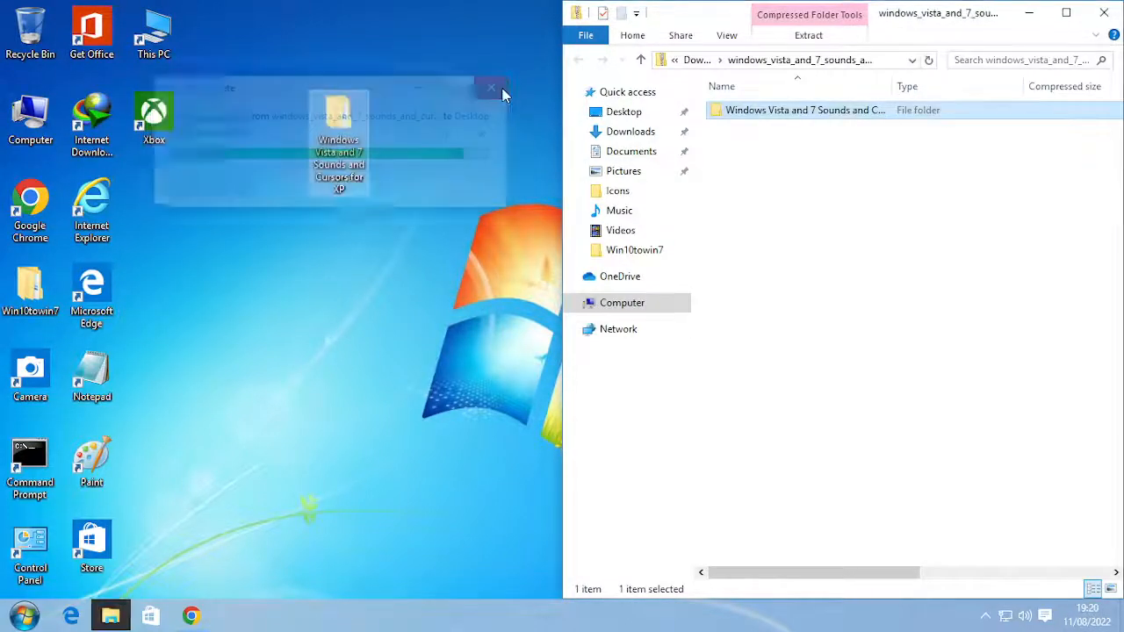
drag(338, 140, 39, 291)
double_click(30, 290)
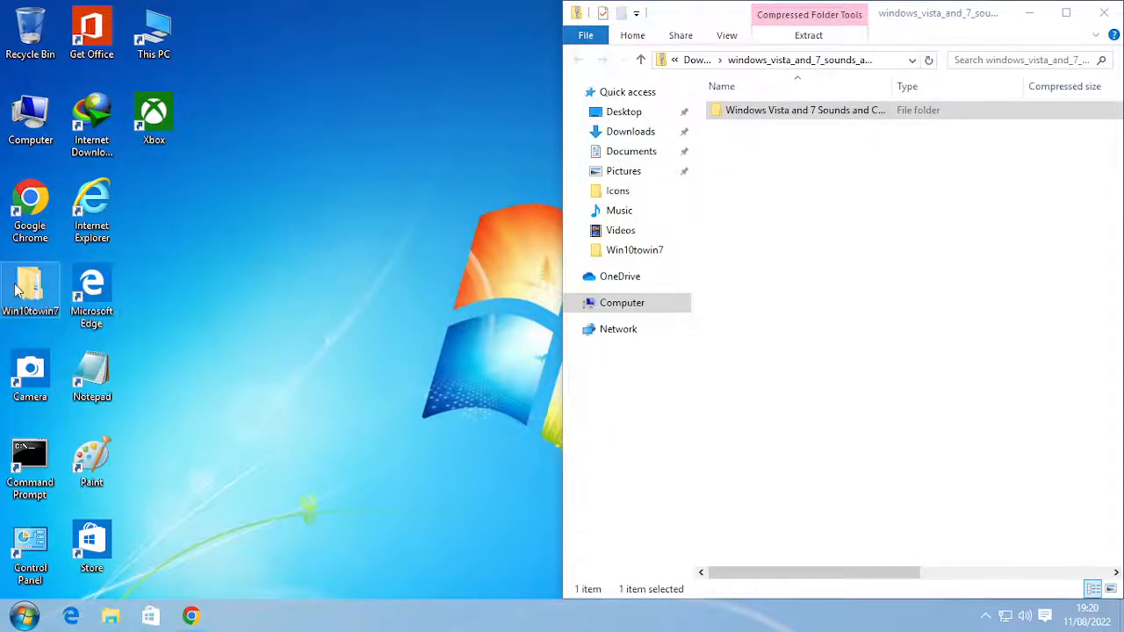
click(1098, 18)
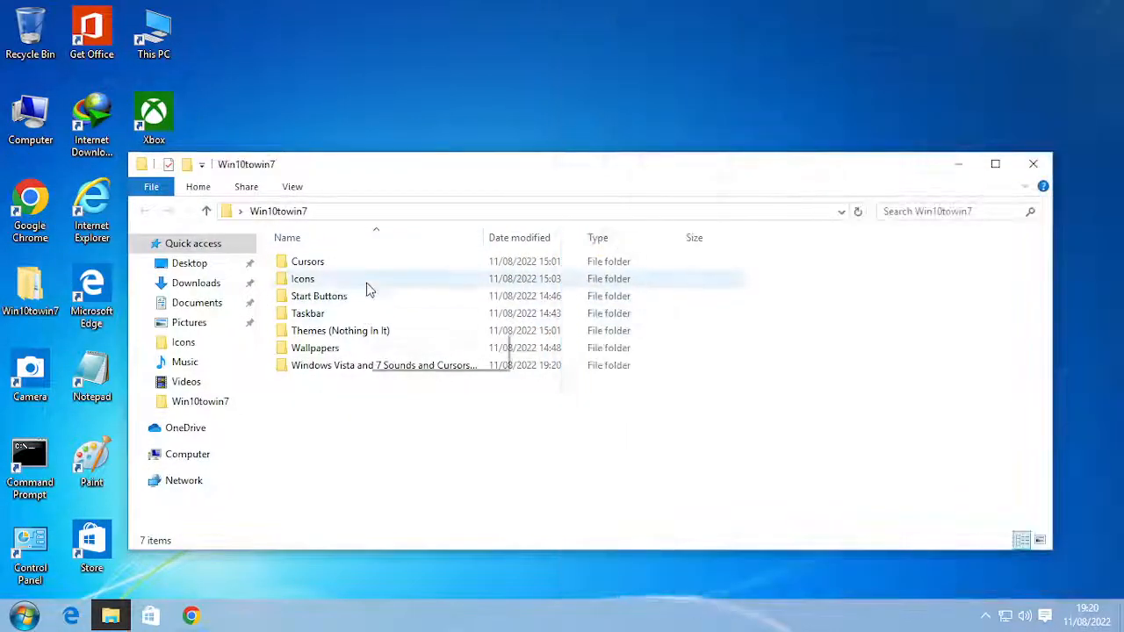
- Move the Sounds folder out of Windows Vista and 7 Sounds and Cursors for XP into the Win10towin7 folder
mouse_move(414, 388)
mouse_down()
mouse_move(427, 362)
mouse_move(415, 405)
mouse_up()
double_click(421, 368)
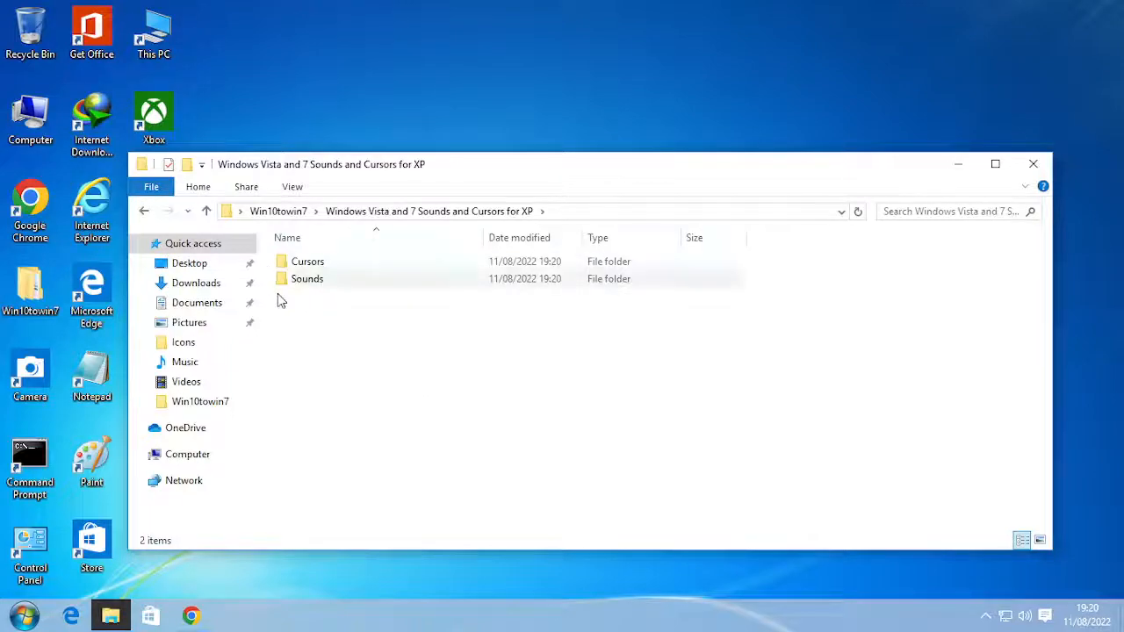
drag(305, 309, 346, 365)
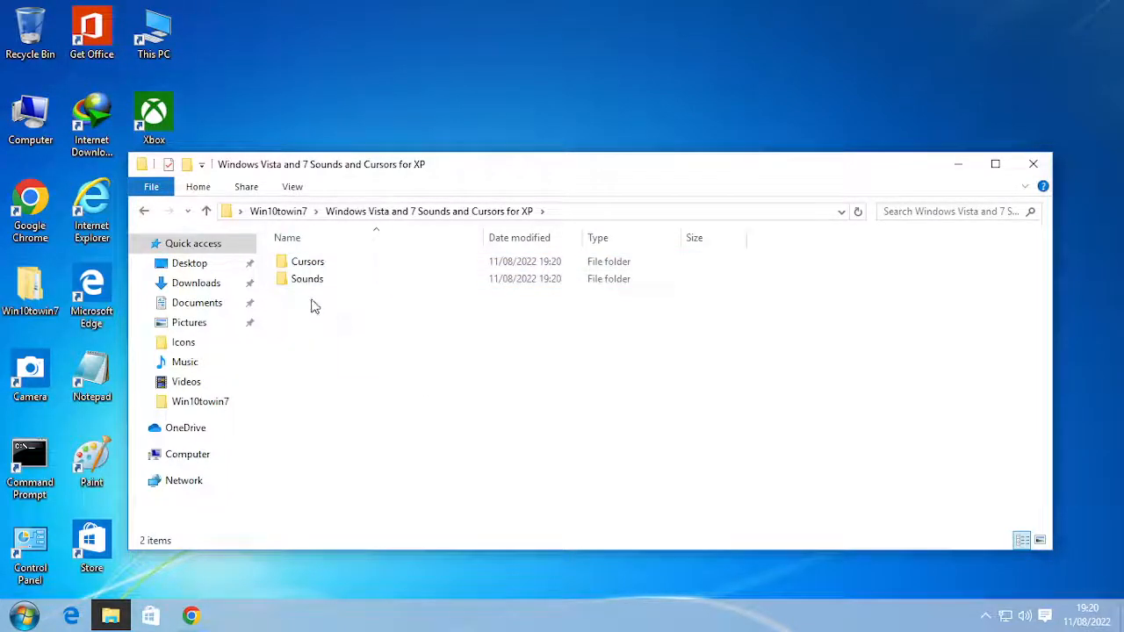
click(144, 211)
click(167, 211)
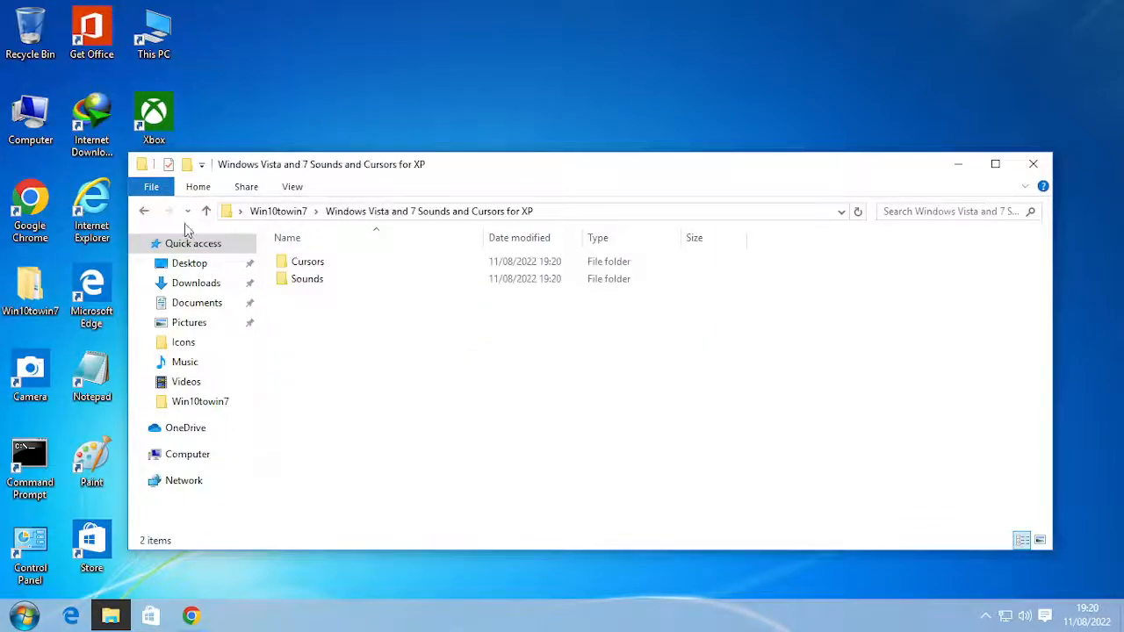
drag(328, 290, 152, 292)
drag(309, 286, 33, 297)
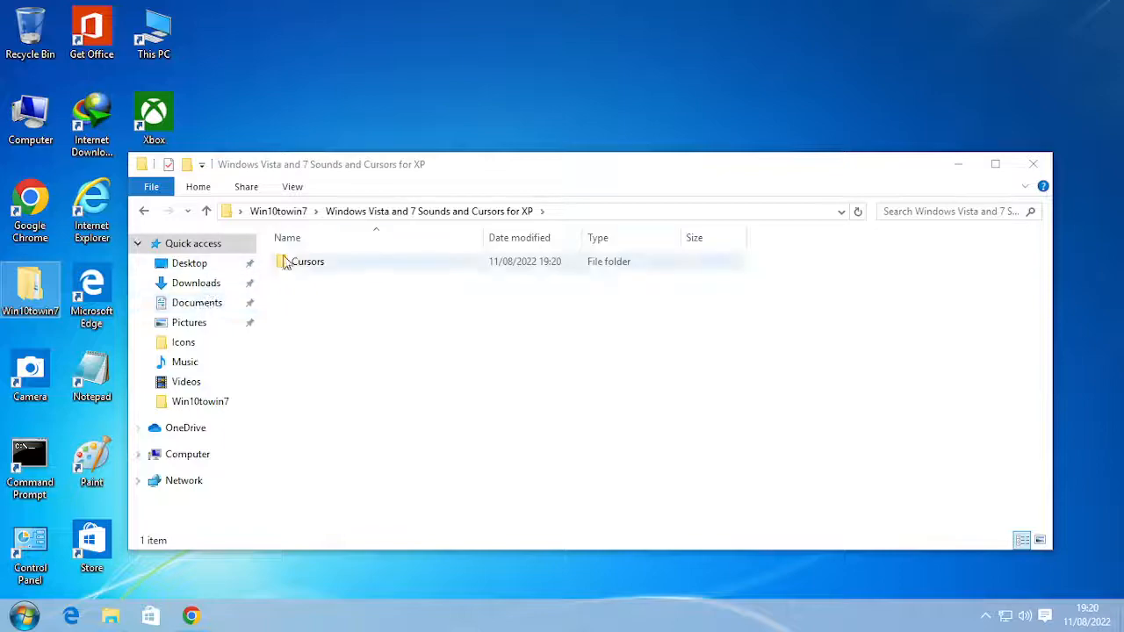
- Arrange the two folder windows side by side, move the extracted Cursors folder into Win10towin7, and close the source window
double_click(25, 303)
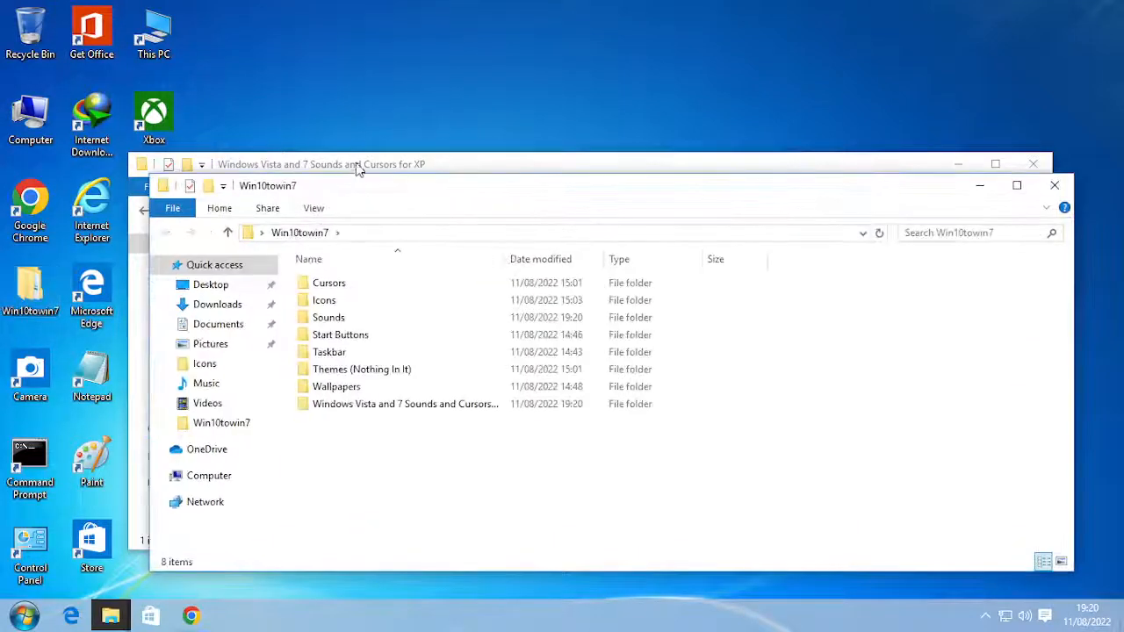
click(355, 166)
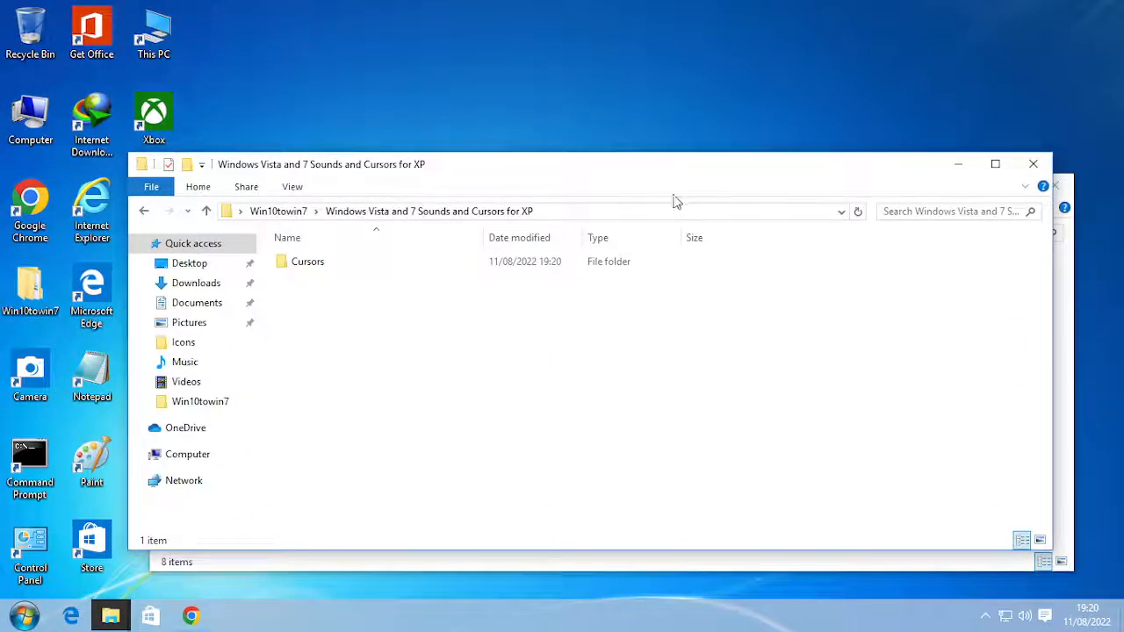
drag(669, 176, 1122, 202)
click(297, 109)
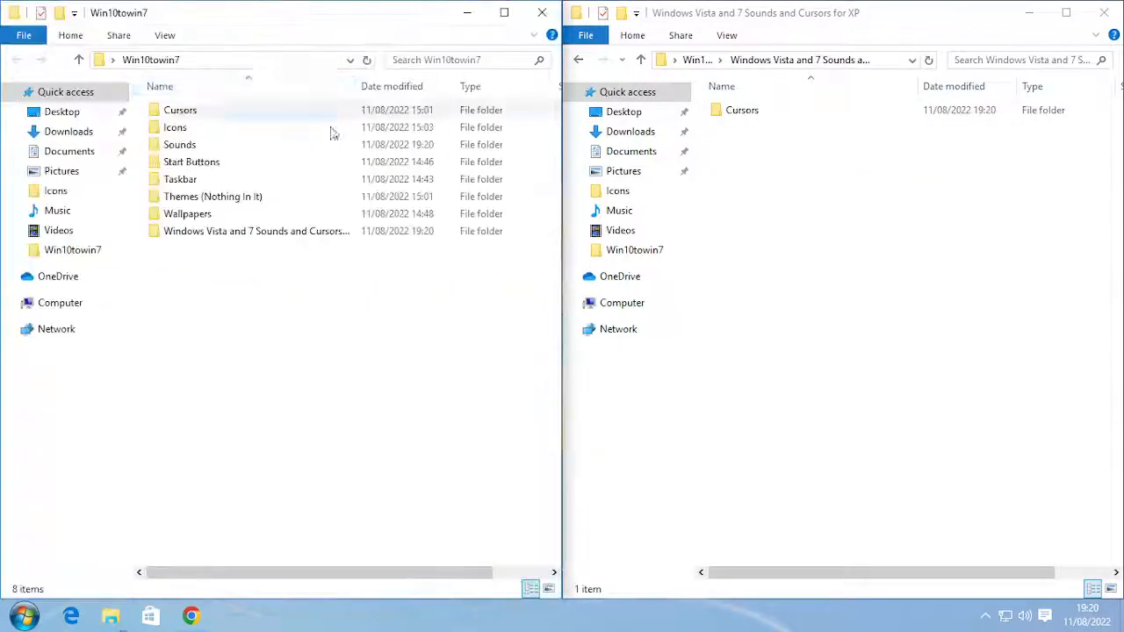
drag(745, 110, 211, 117)
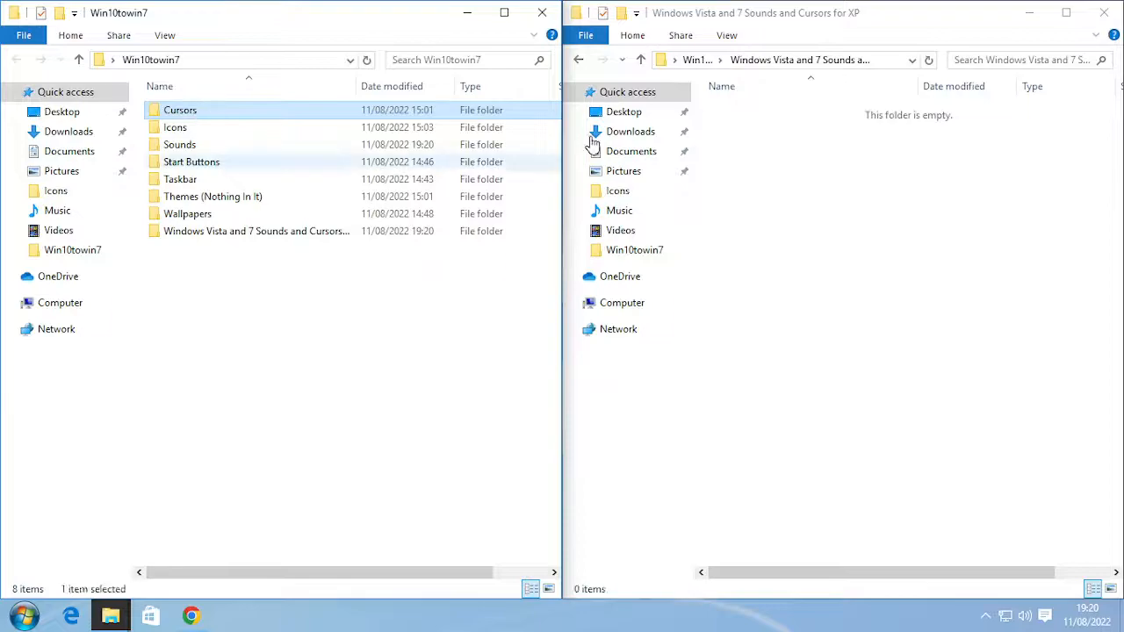
click(1103, 13)
click(504, 12)
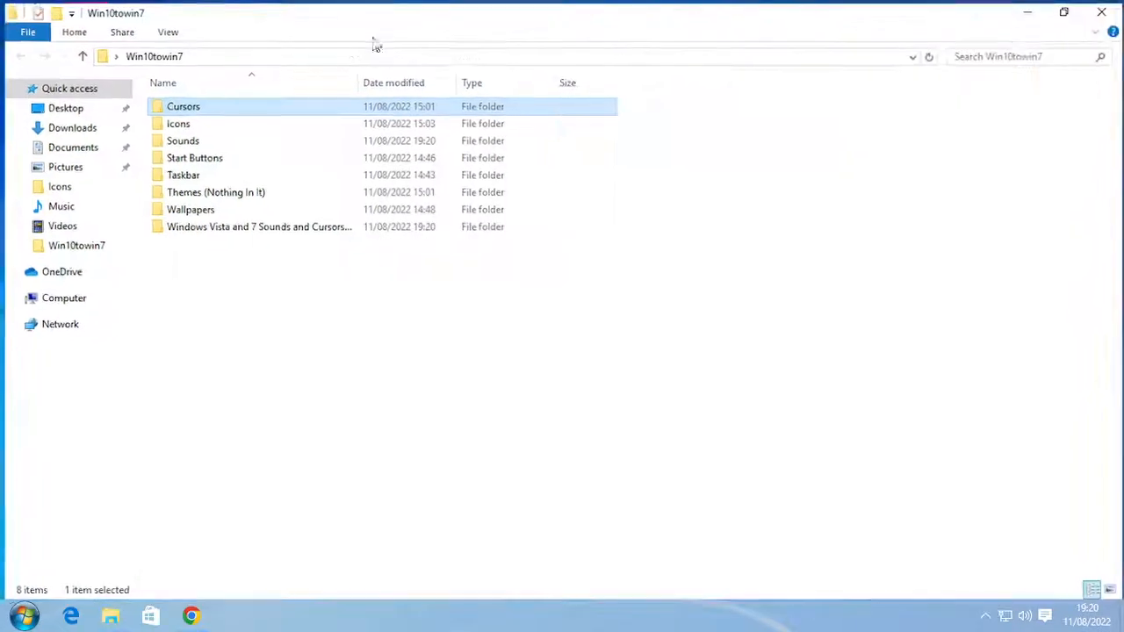
- Open the nested Cursors folder inside Win10towin7 to check its cursor files, and close the window
double_click(208, 109)
double_click(207, 108)
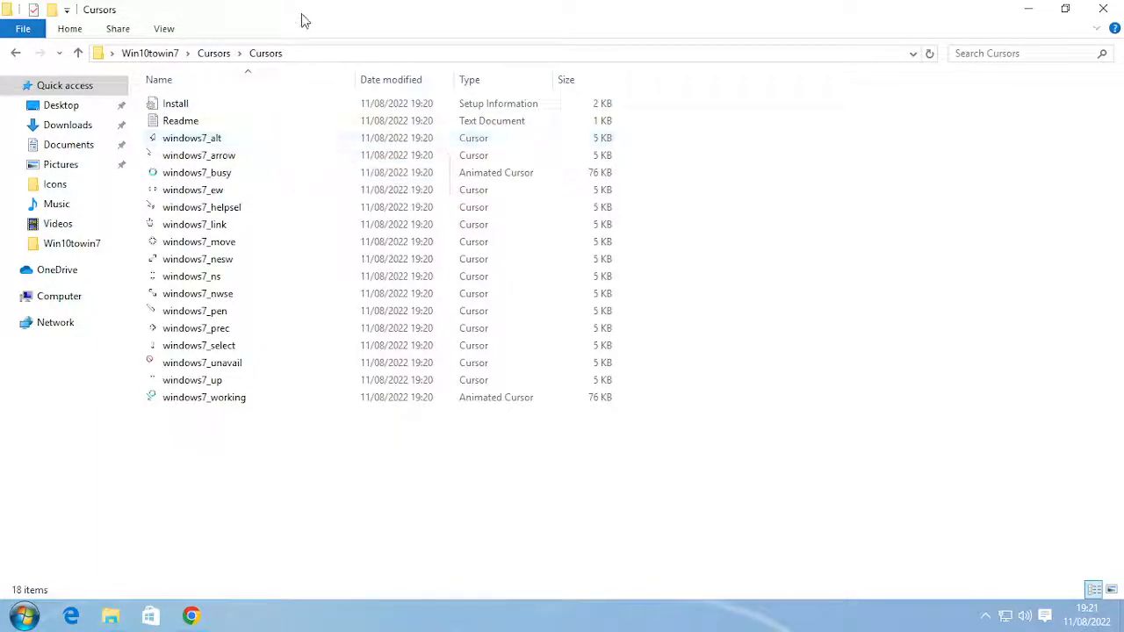
drag(317, 3, 869, 1)
click(1103, 9)
- Open the mouse pointer settings from the Themes page of the Personalisation settings
click(23, 615)
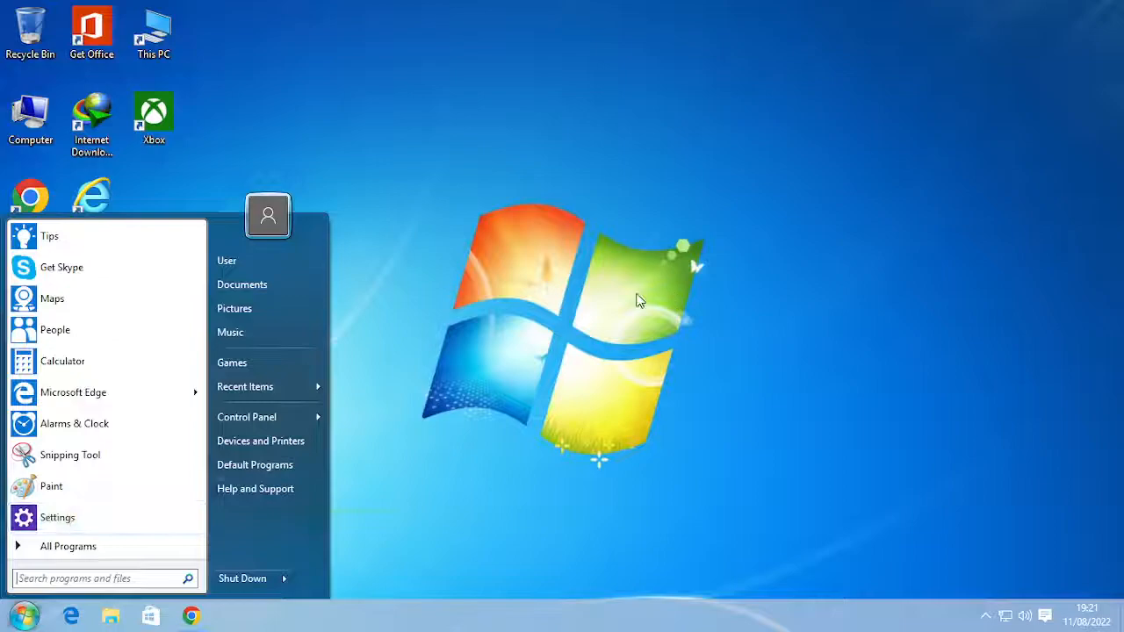
click(57, 519)
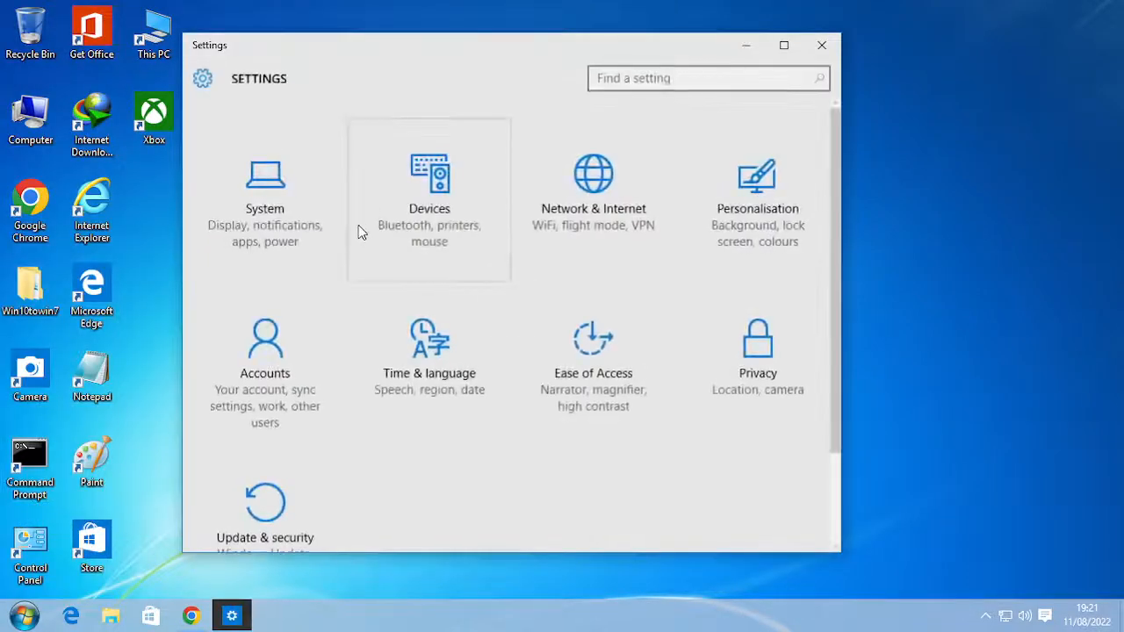
click(724, 184)
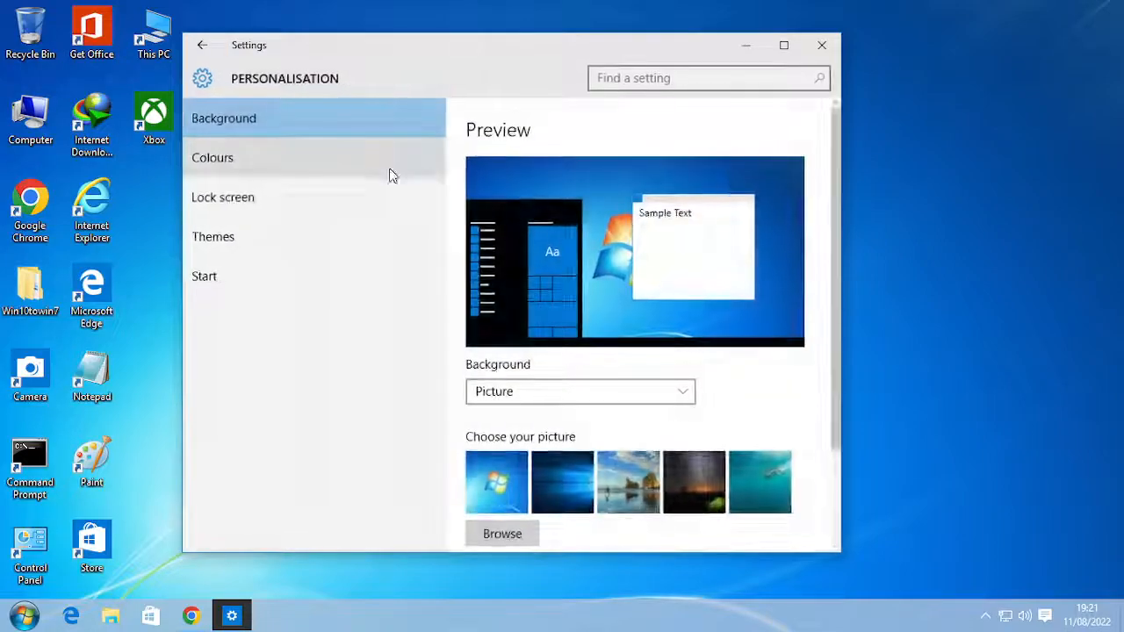
click(222, 248)
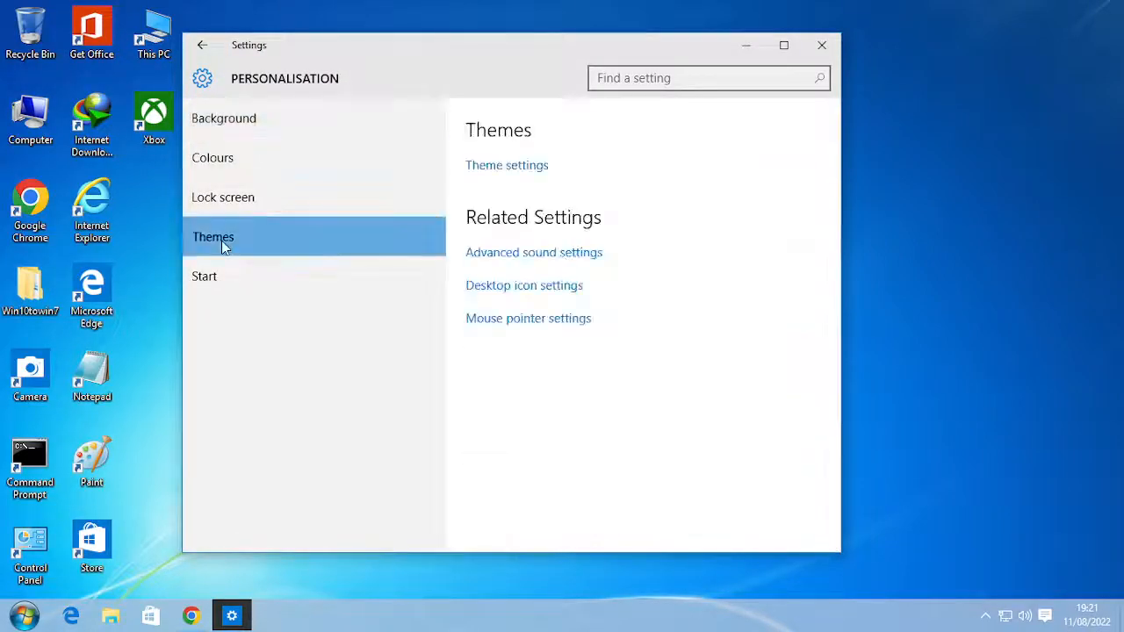
click(519, 320)
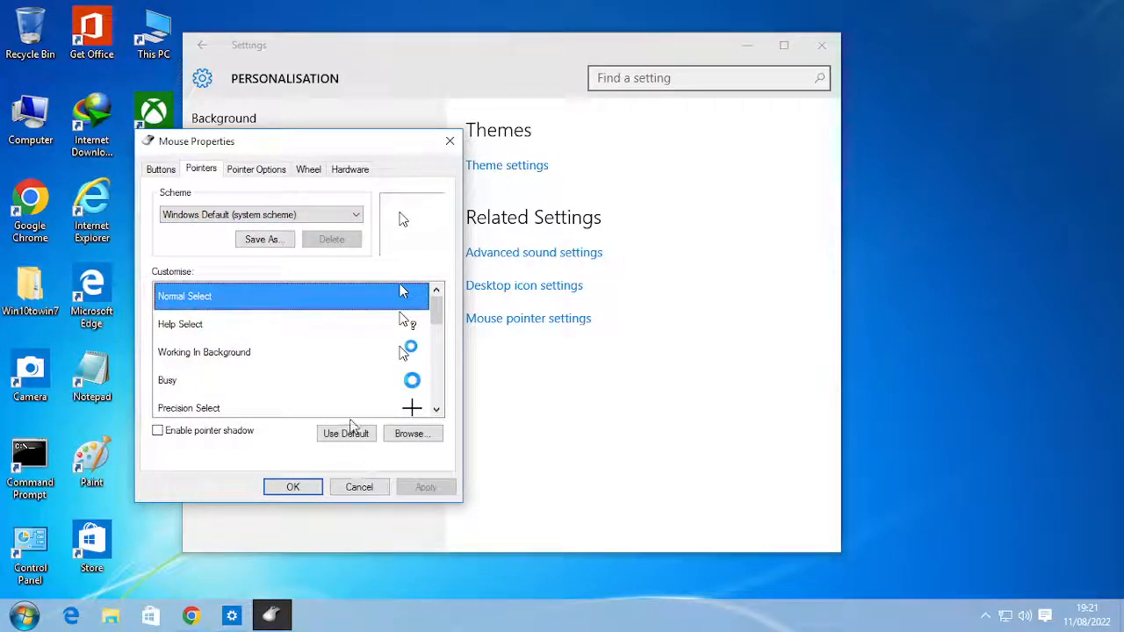
- Assign windows7_arrow from the nested Cursors folder in Win10towin7 to the Normal Select pointer
click(406, 435)
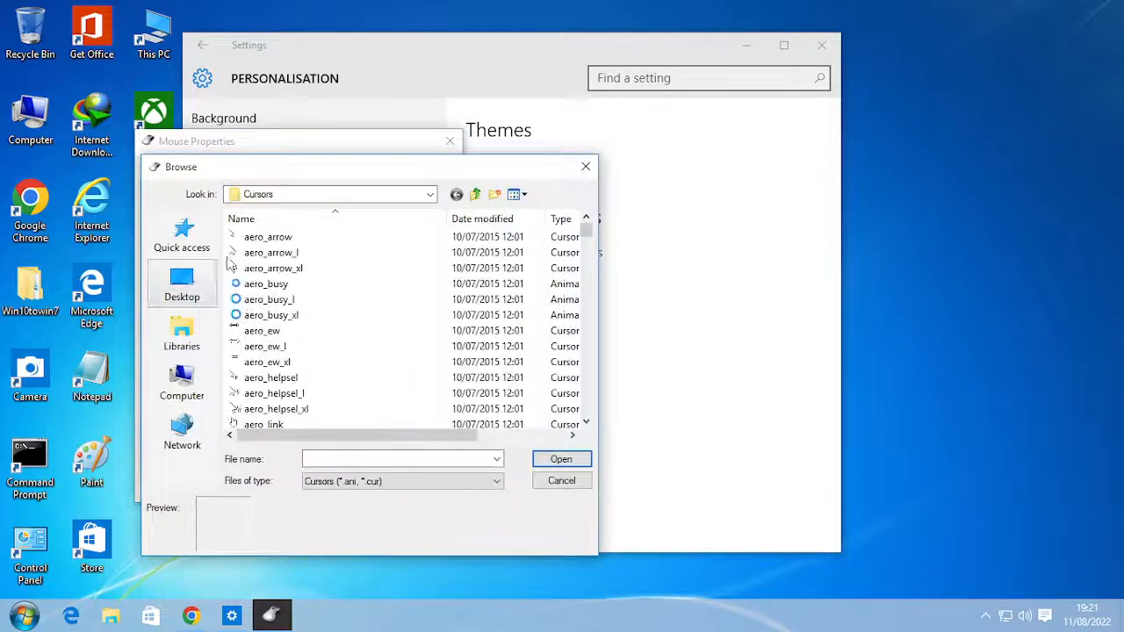
click(187, 237)
click(182, 283)
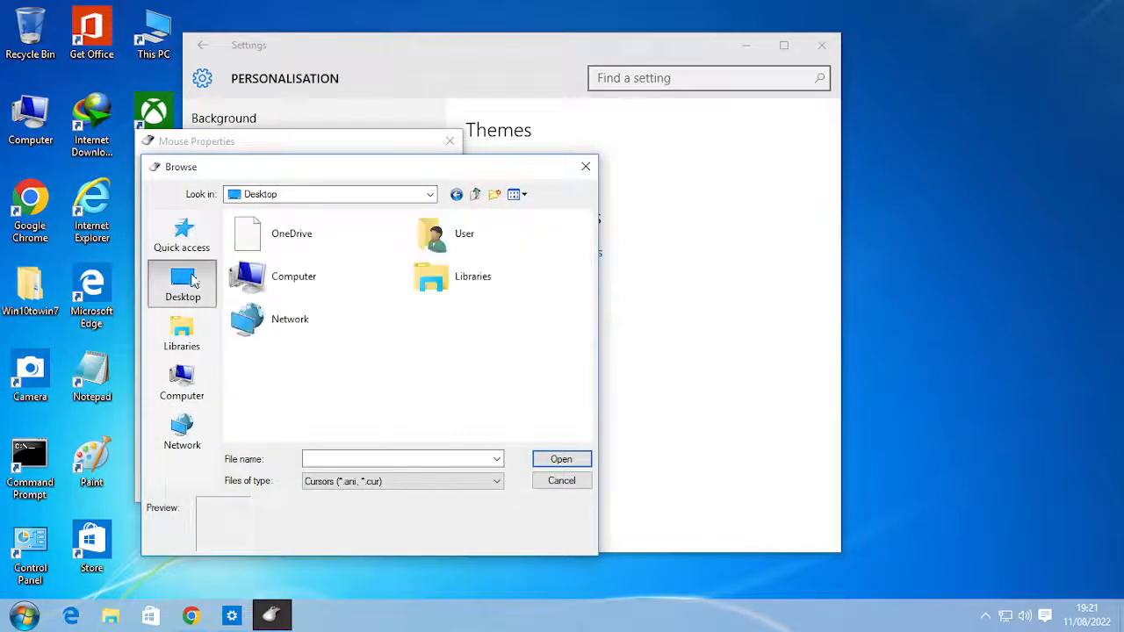
double_click(444, 316)
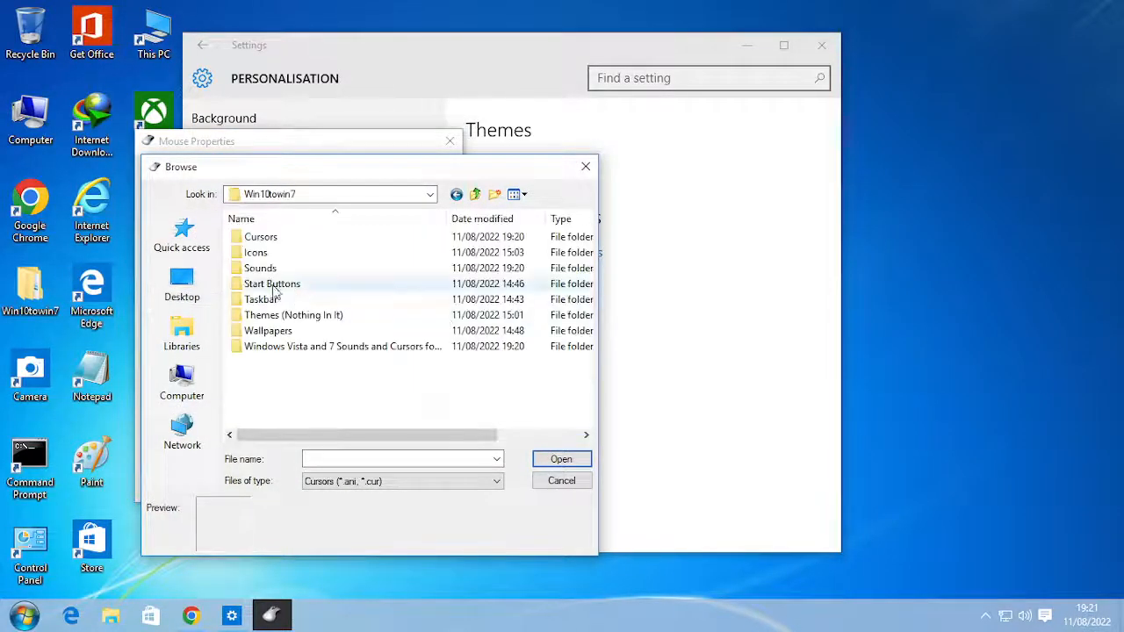
double_click(263, 238)
double_click(263, 237)
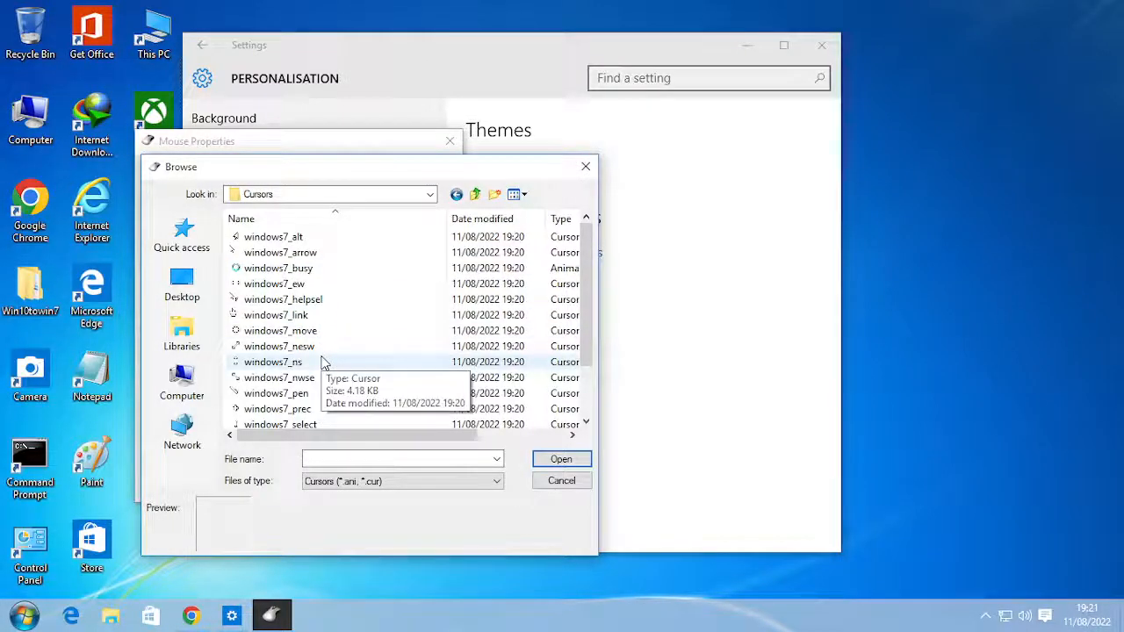
scroll(322, 361, down, 2)
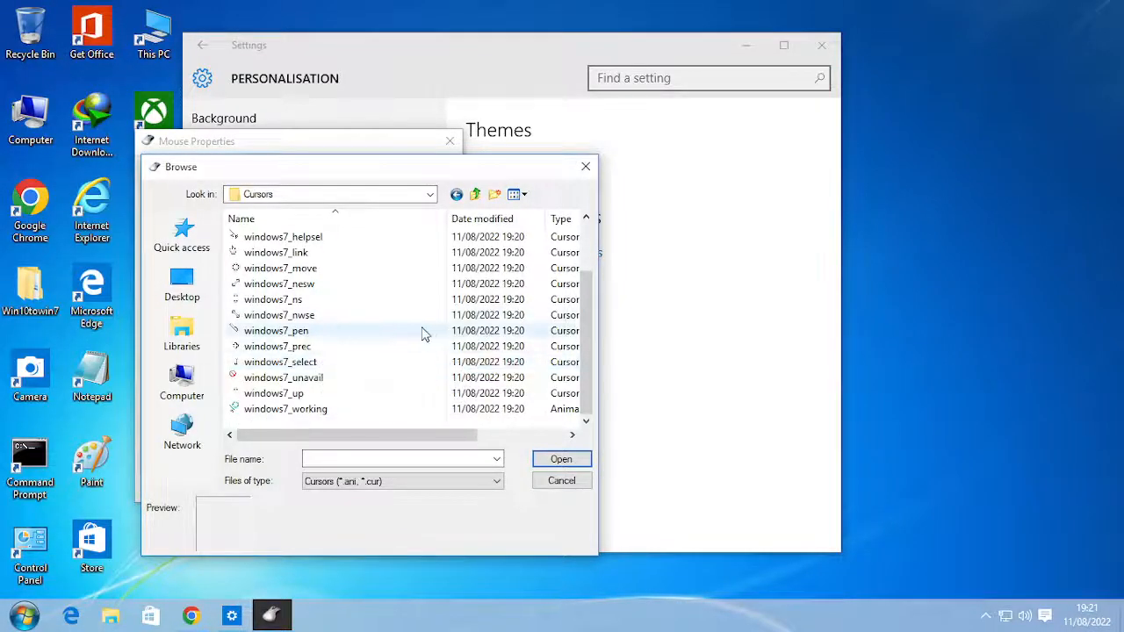
scroll(415, 334, up, 2)
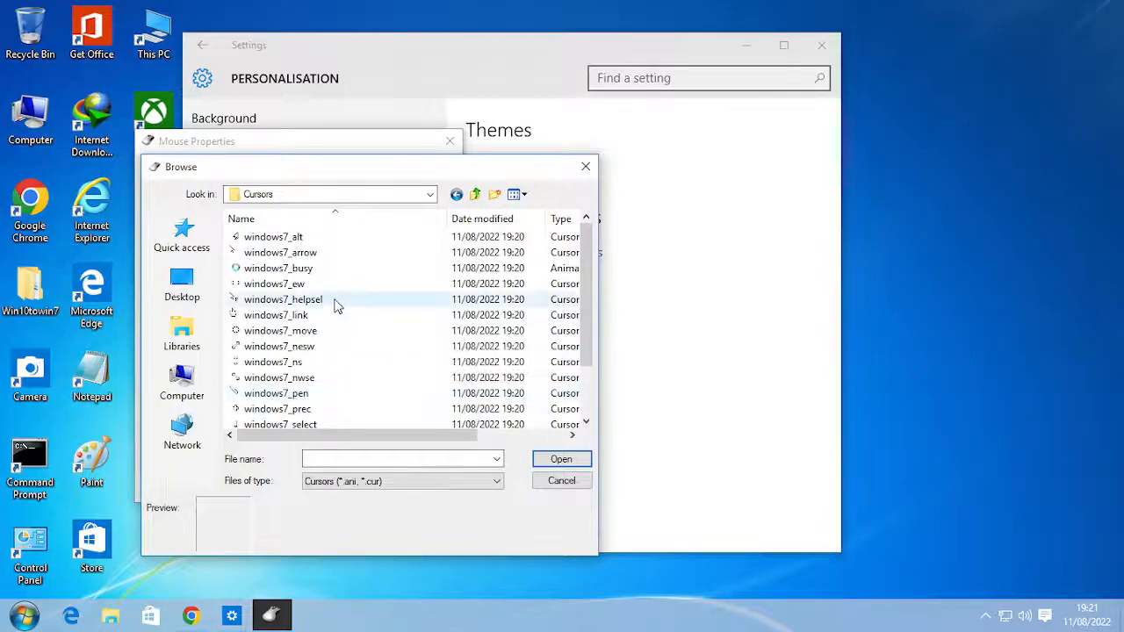
click(325, 253)
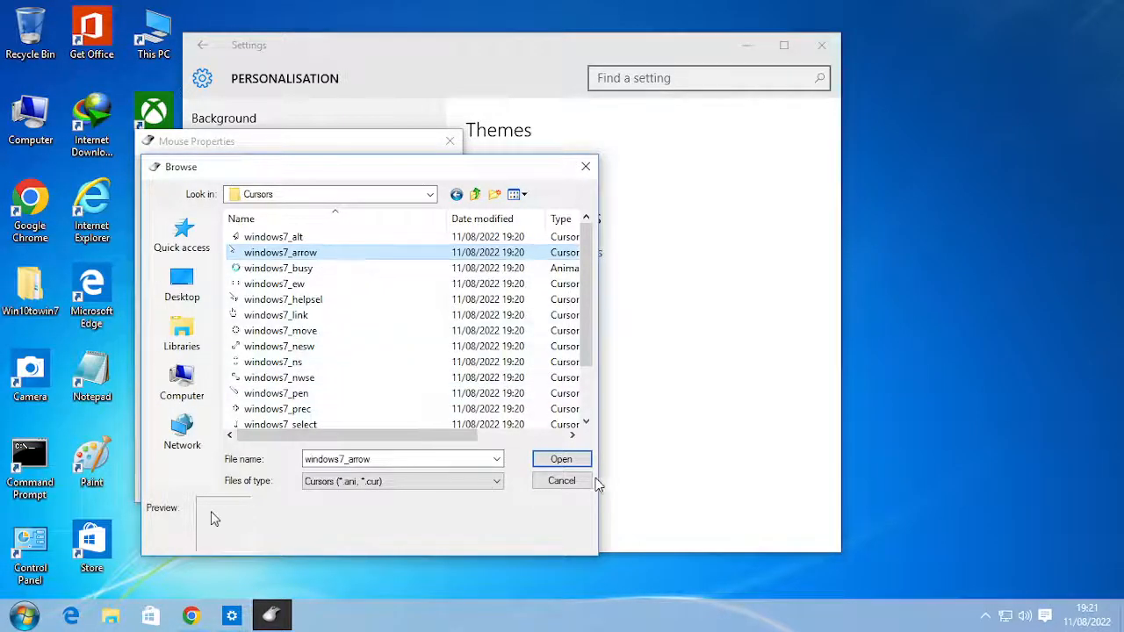
click(548, 458)
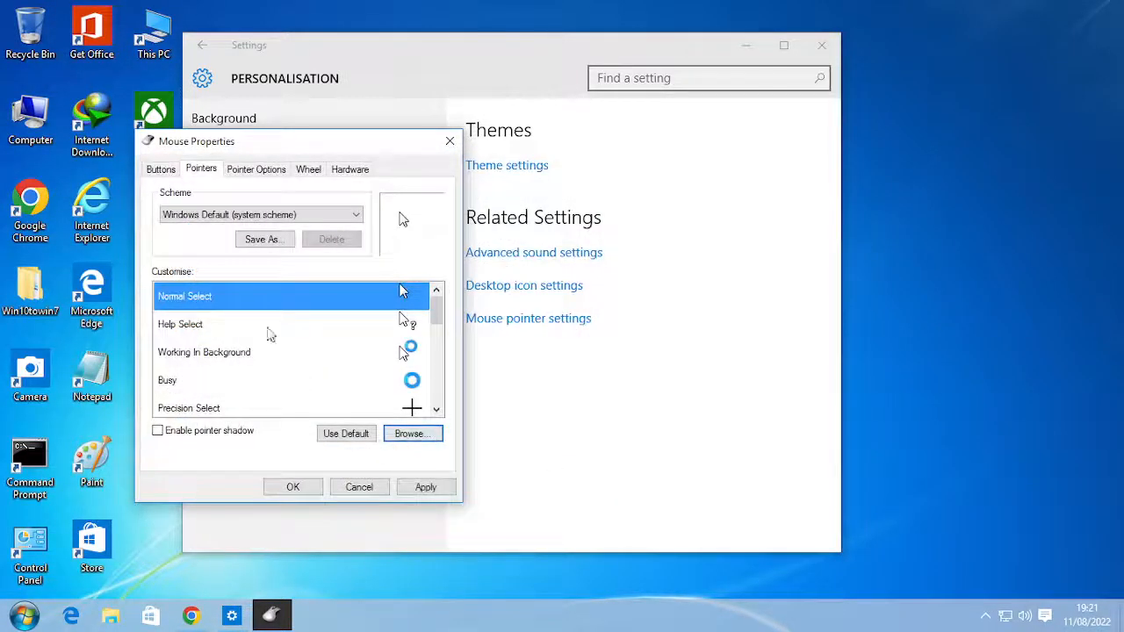
- Assign windows7_working to the Working In Background pointer
click(410, 324)
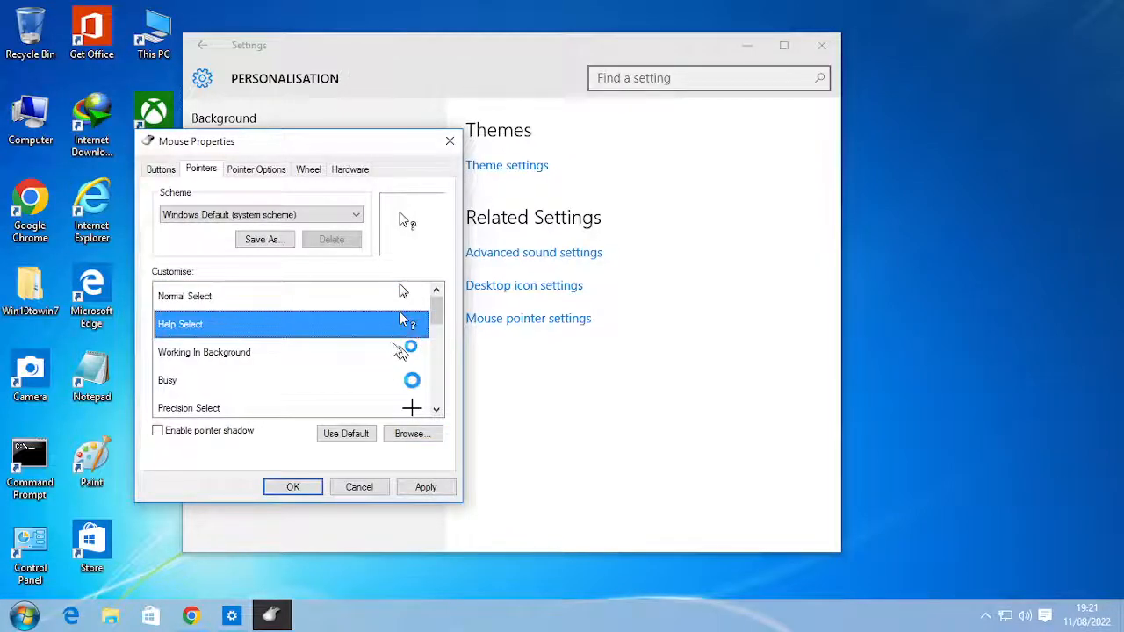
click(397, 355)
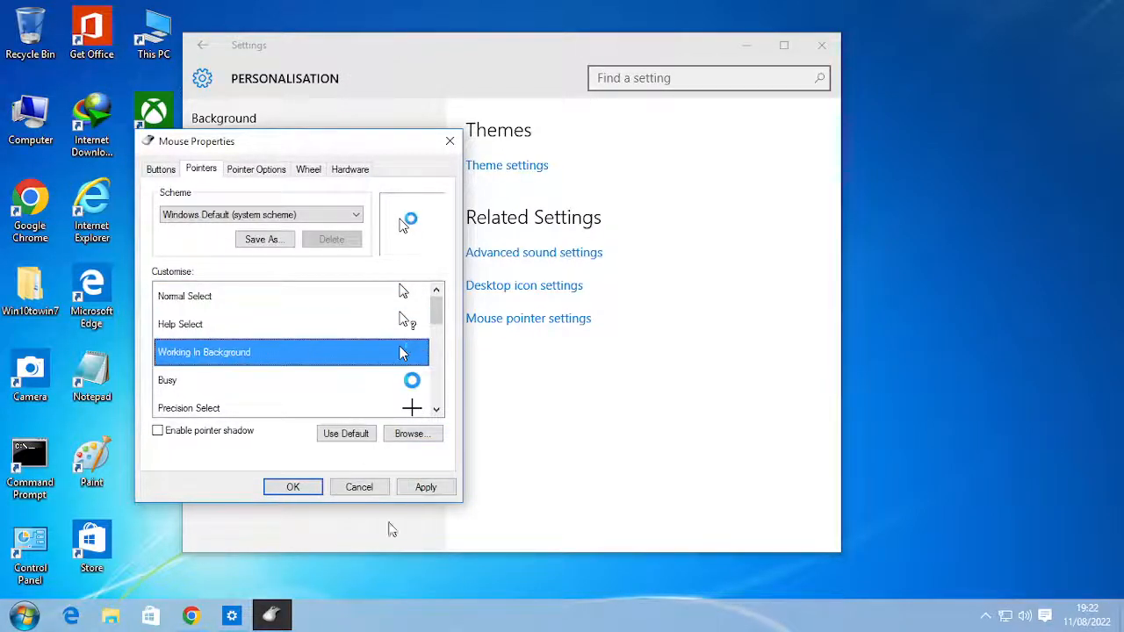
click(409, 433)
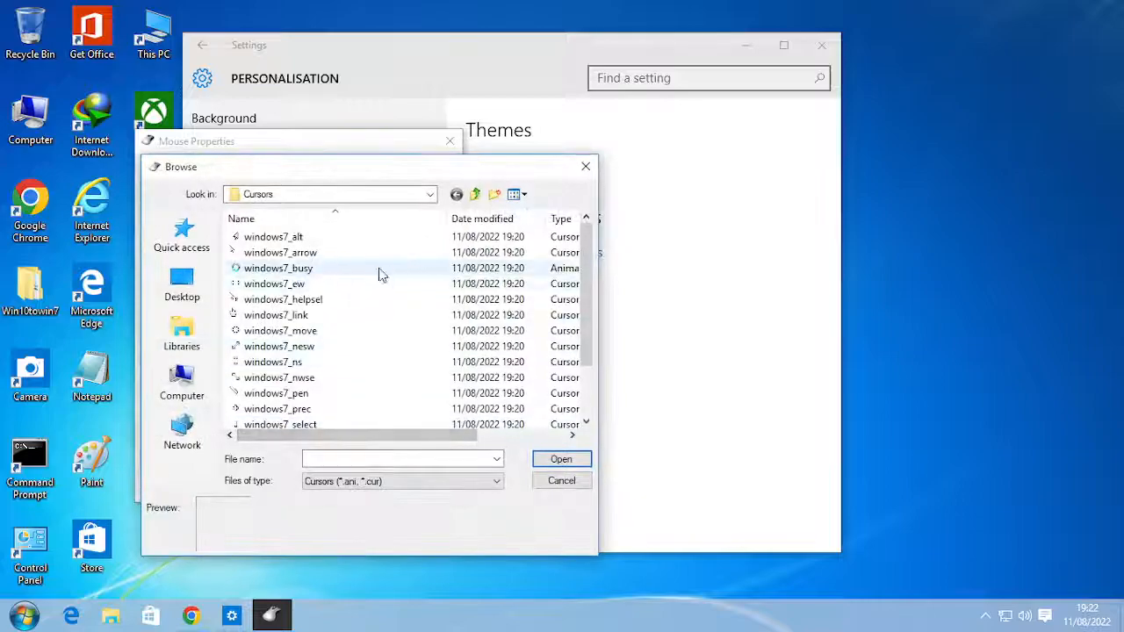
scroll(320, 298, down, 2)
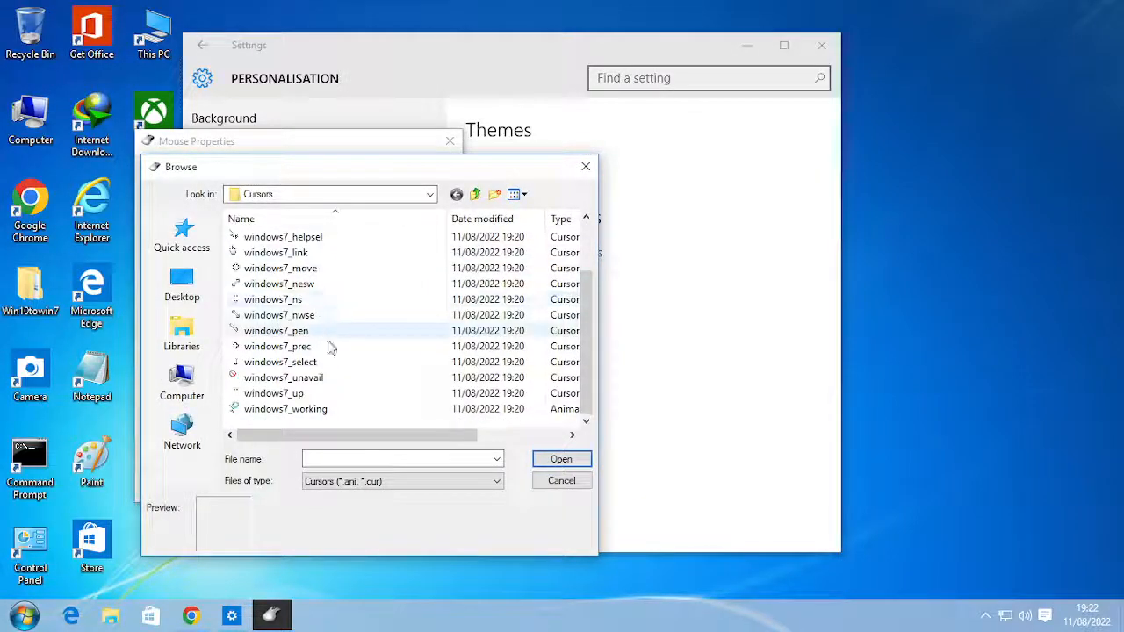
click(339, 408)
click(562, 481)
- Assign windows7_busy to the Busy pointer
scroll(346, 334, down, 4)
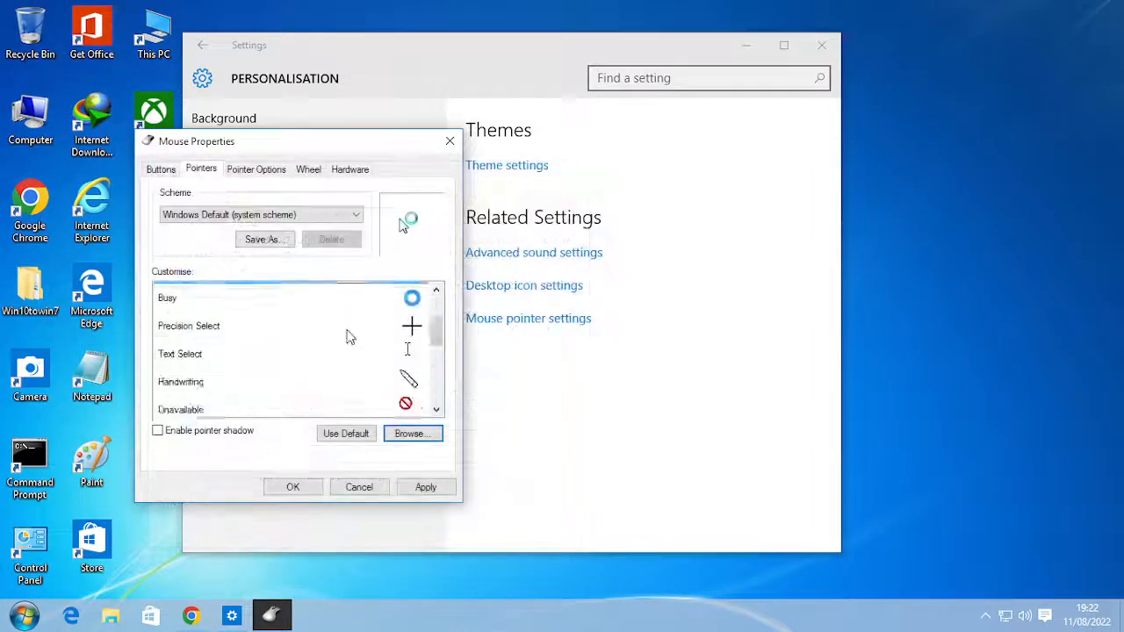
scroll(424, 337, up, 1)
click(416, 304)
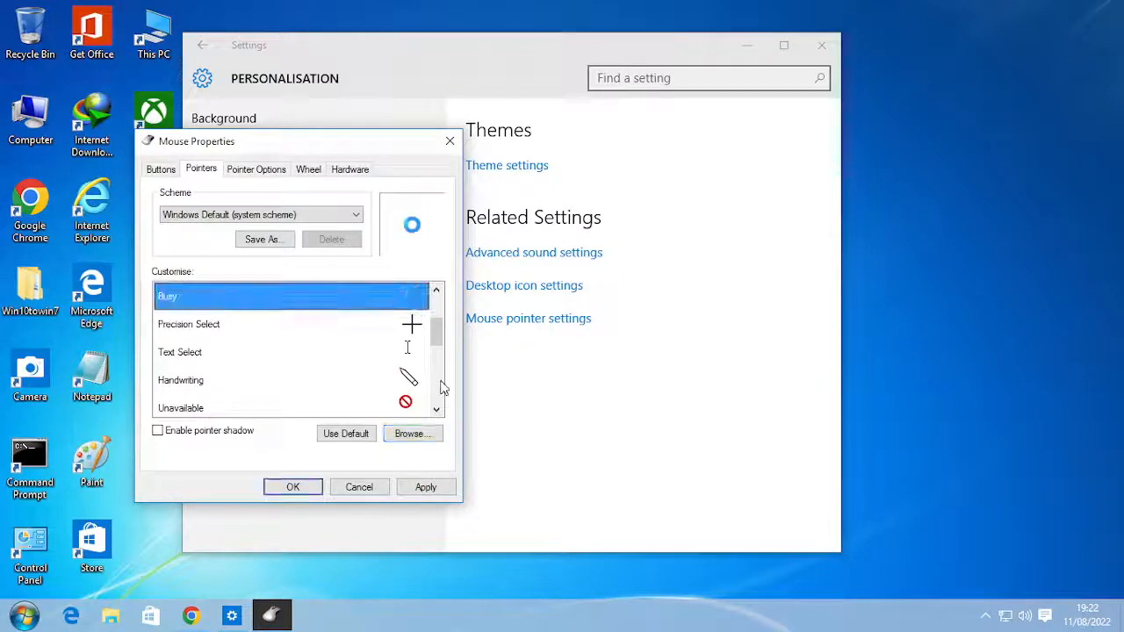
click(416, 436)
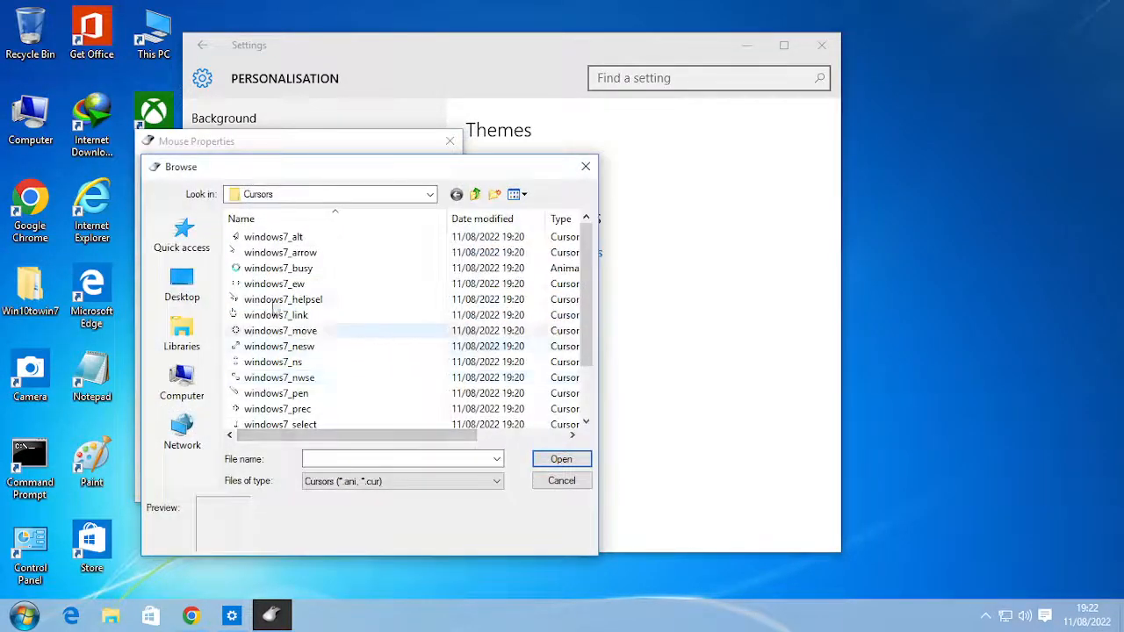
click(277, 268)
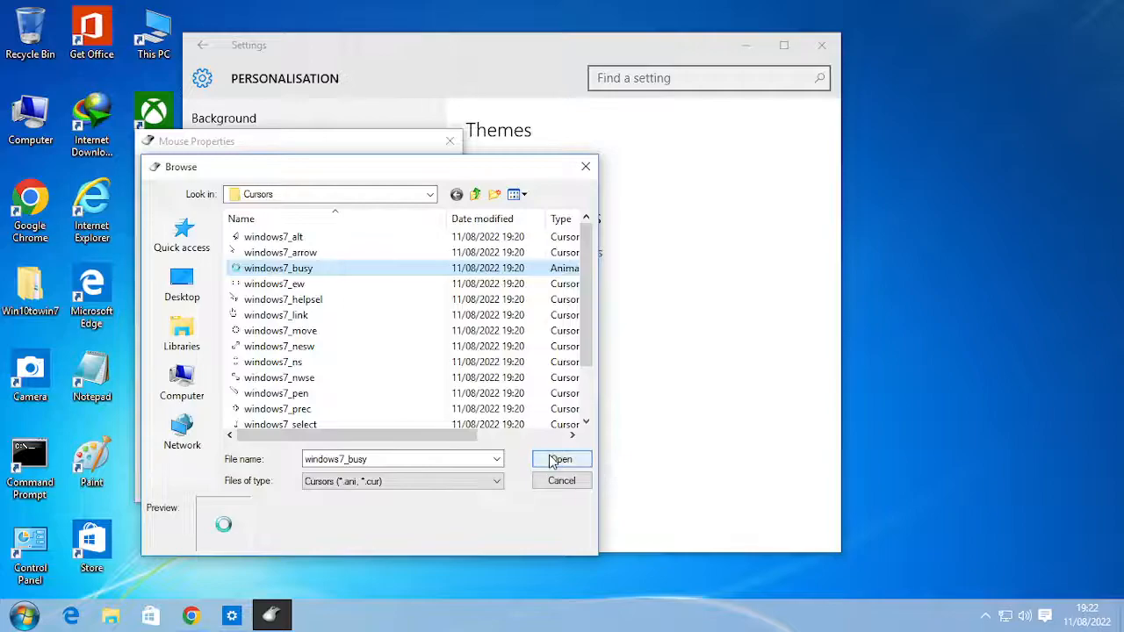
click(559, 459)
click(386, 395)
click(386, 406)
click(415, 433)
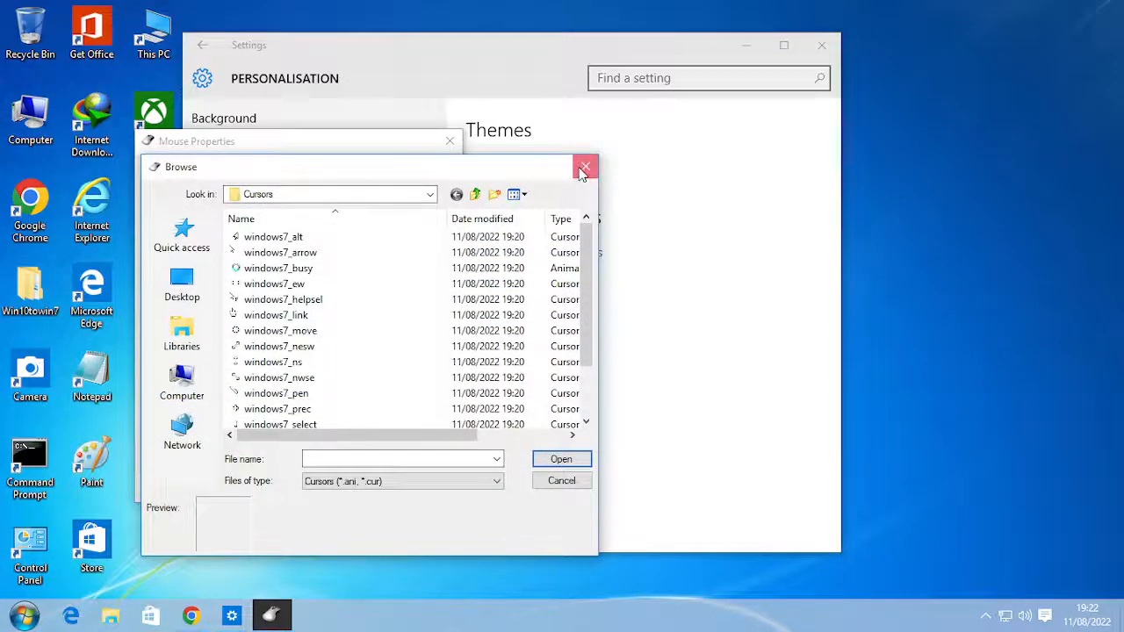
click(584, 167)
- Assign windows7_unavail to the Unavailable pointer
click(352, 351)
click(412, 434)
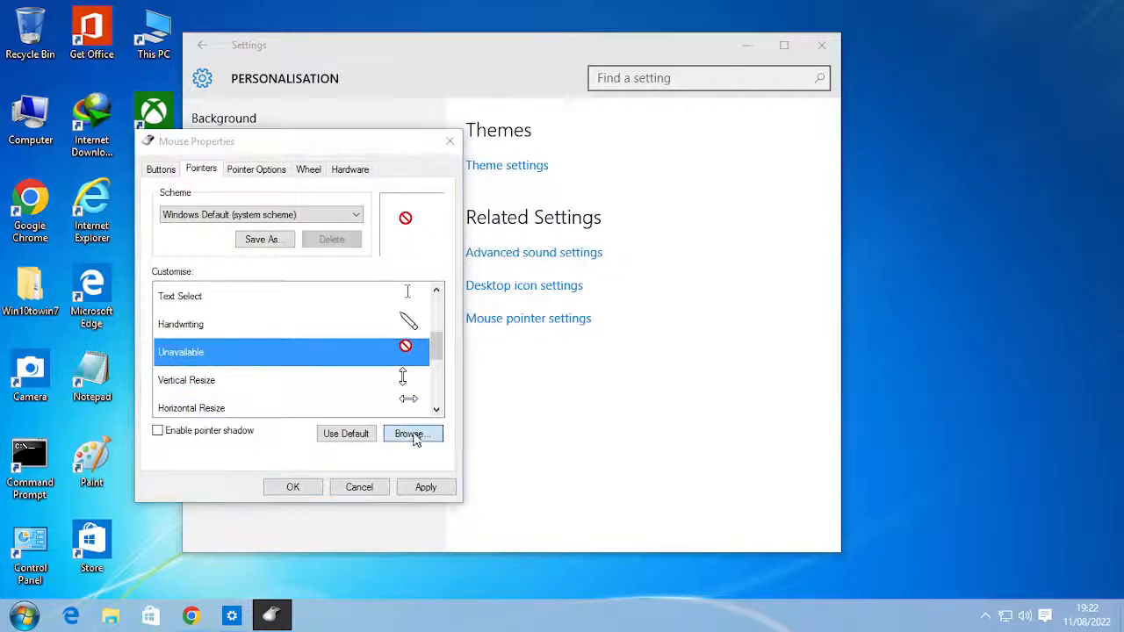
scroll(369, 360, down, 3)
click(290, 365)
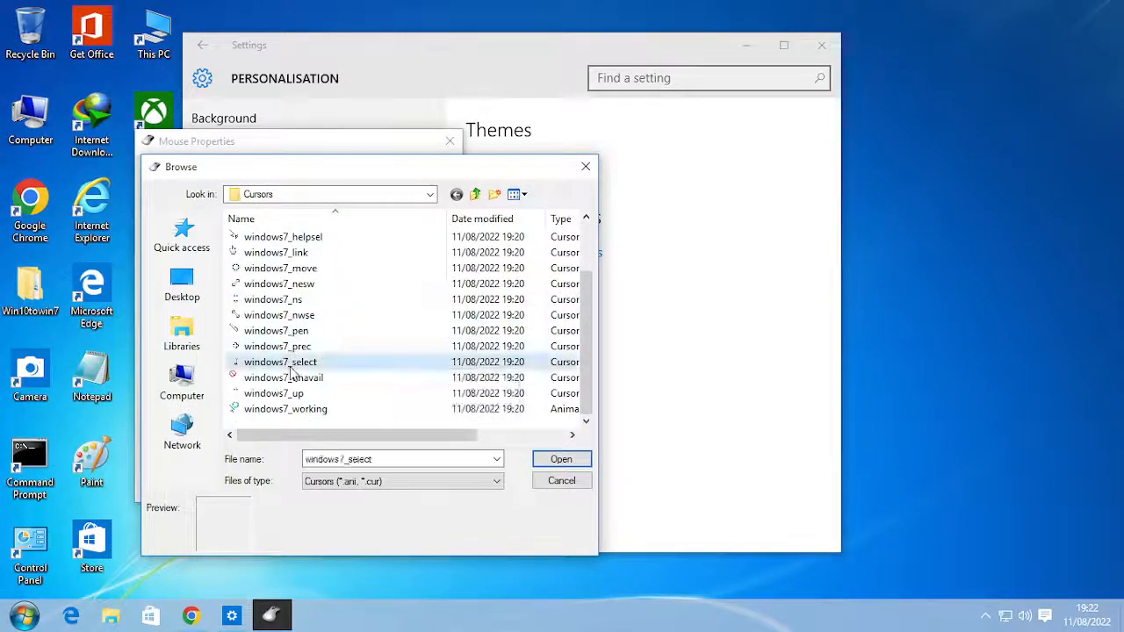
click(290, 375)
click(555, 458)
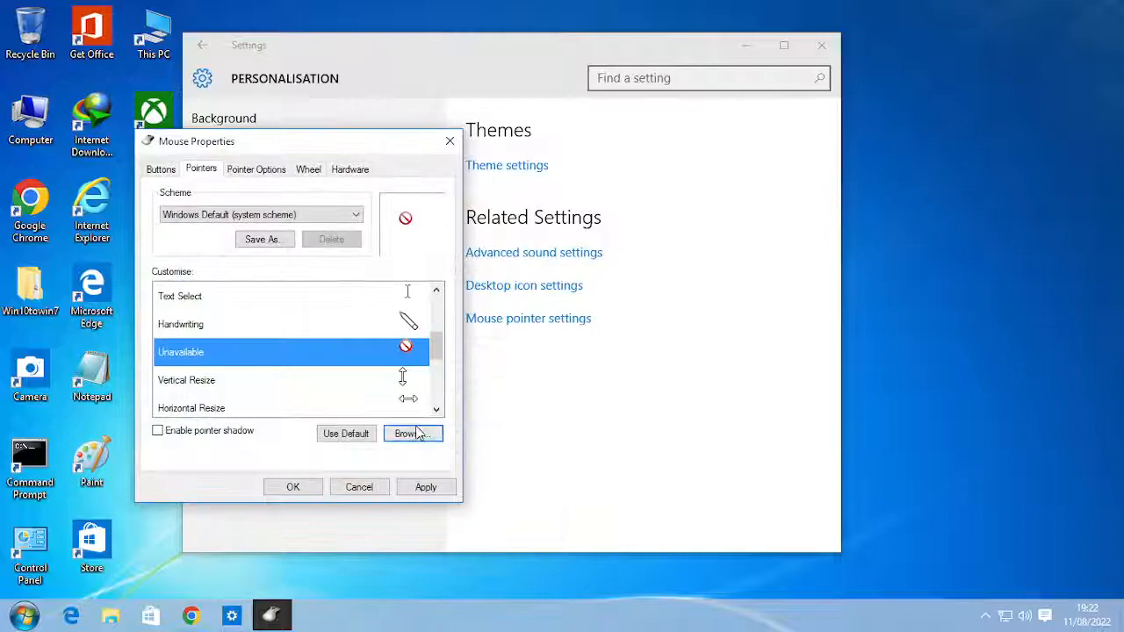
- Apply the pointer changes and close both the Mouse Properties dialog and Settings
click(430, 488)
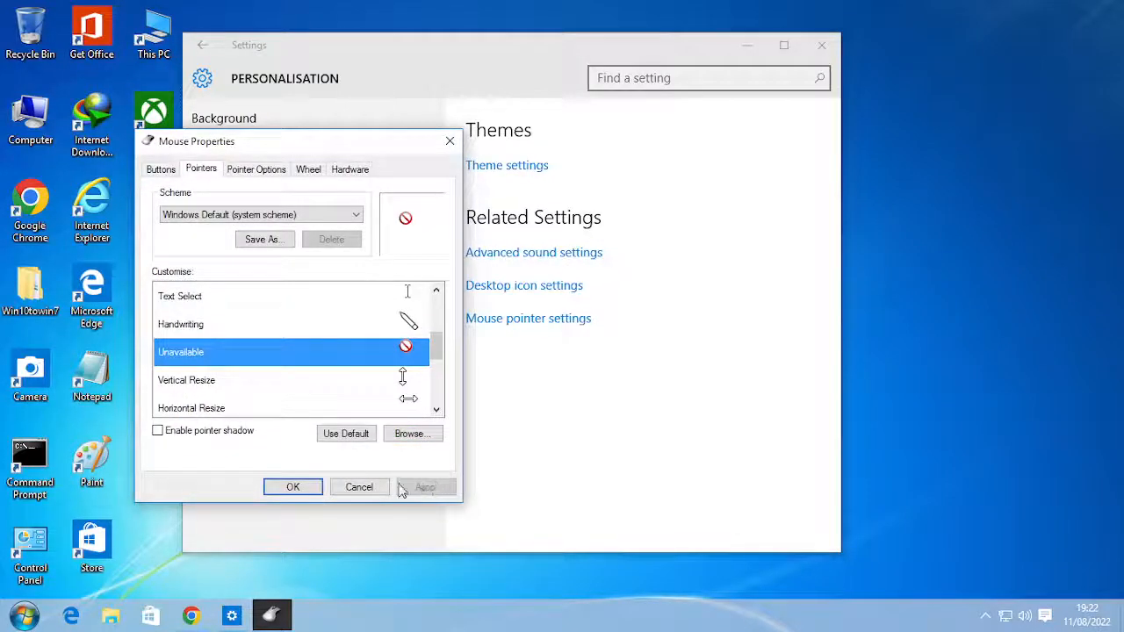
click(279, 487)
click(821, 45)
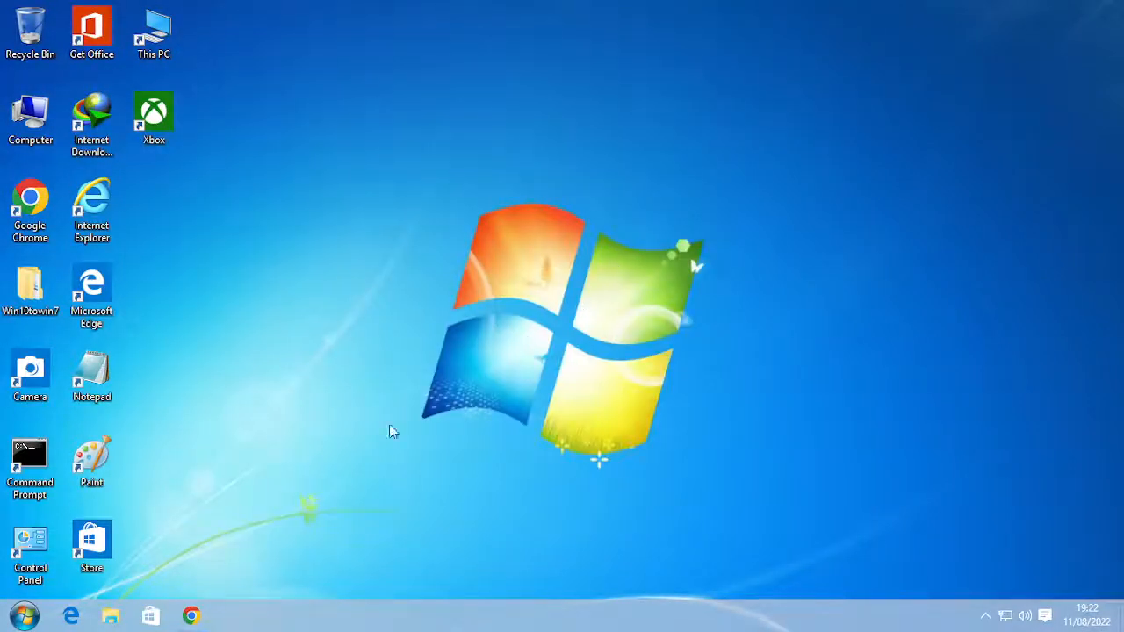
click(24, 615)
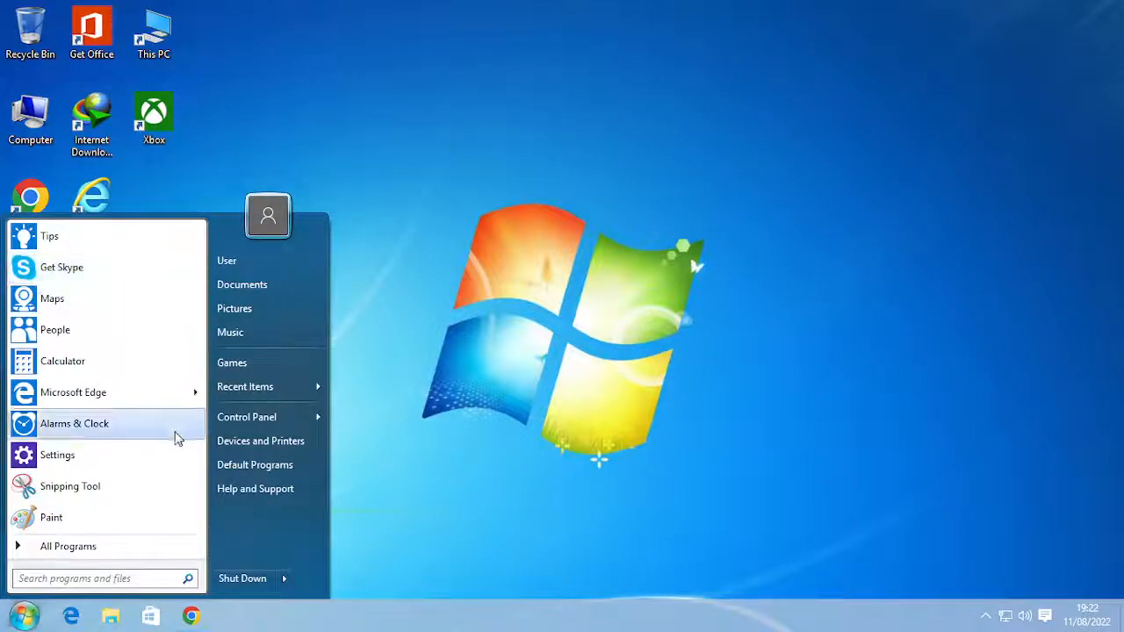
click(79, 424)
click(744, 13)
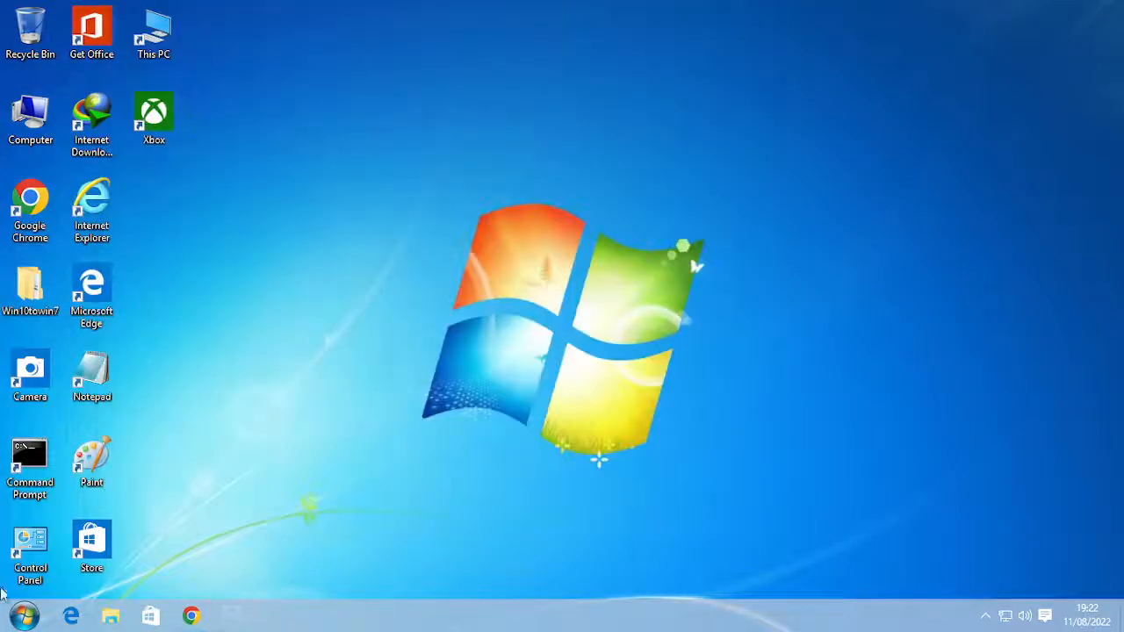
- Search Settings for "cursor" and open the option to change how the mouse pointer looks
click(24, 615)
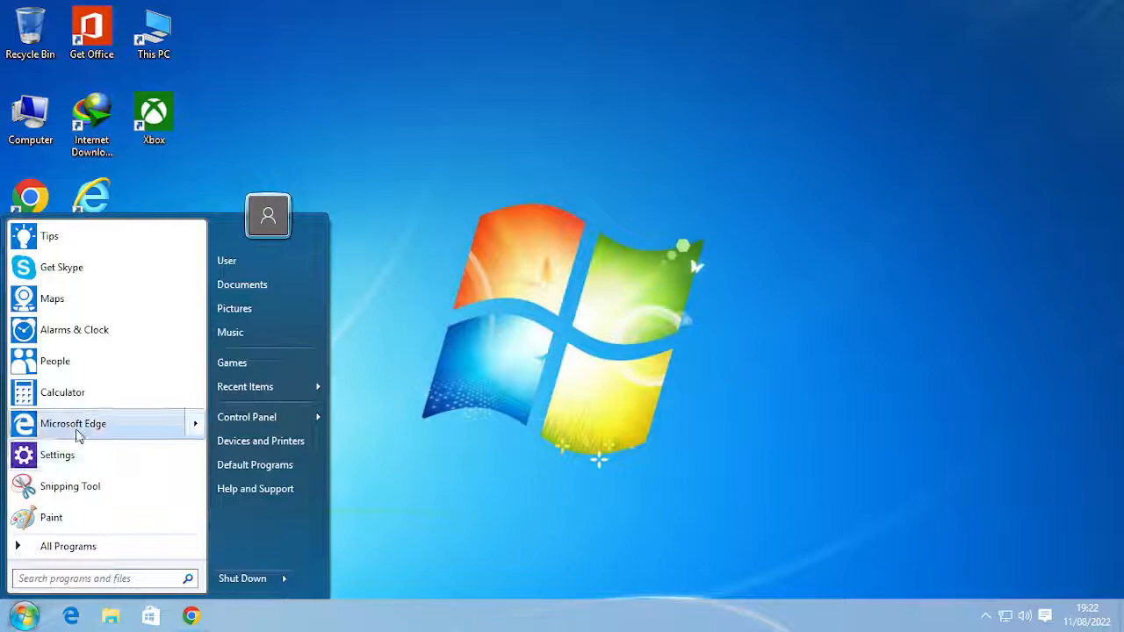
click(57, 455)
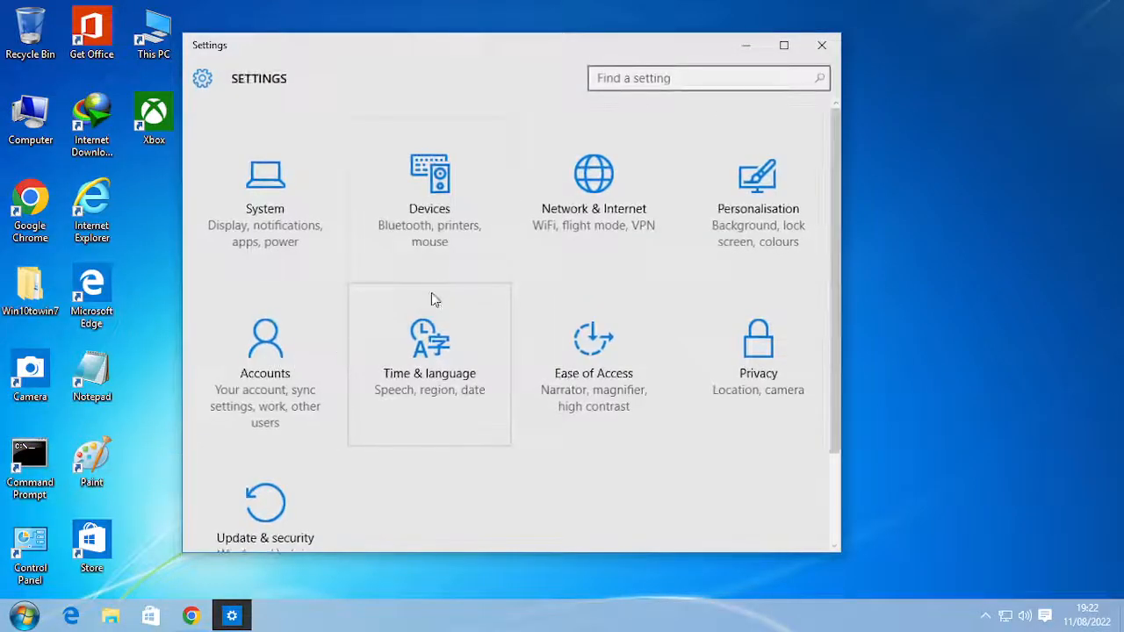
click(709, 75)
text(c)
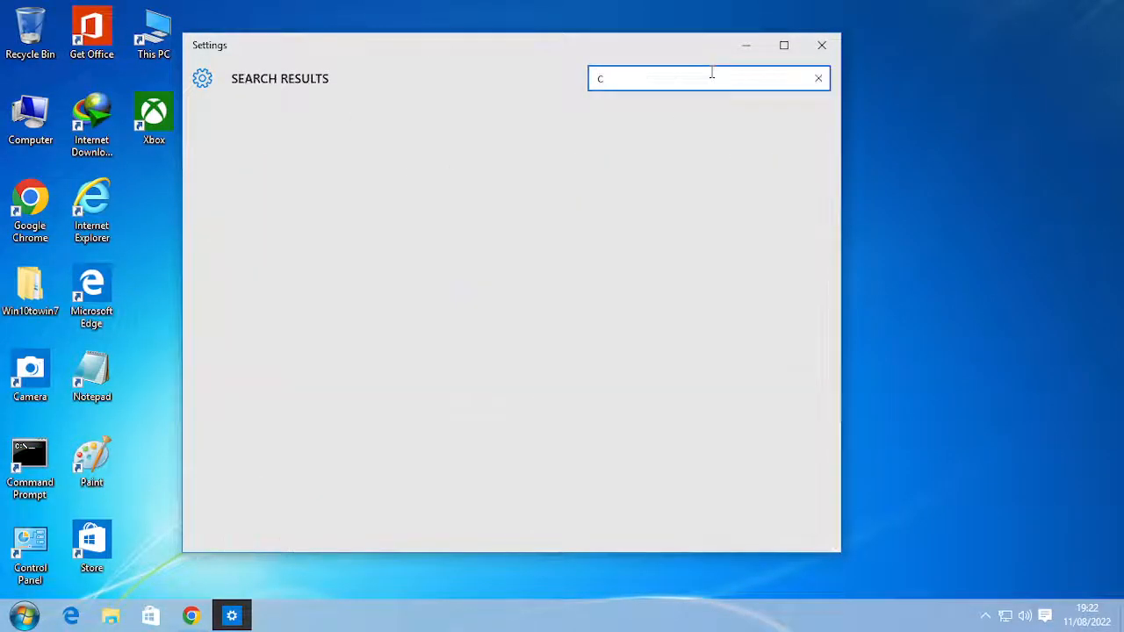
text(ursor)
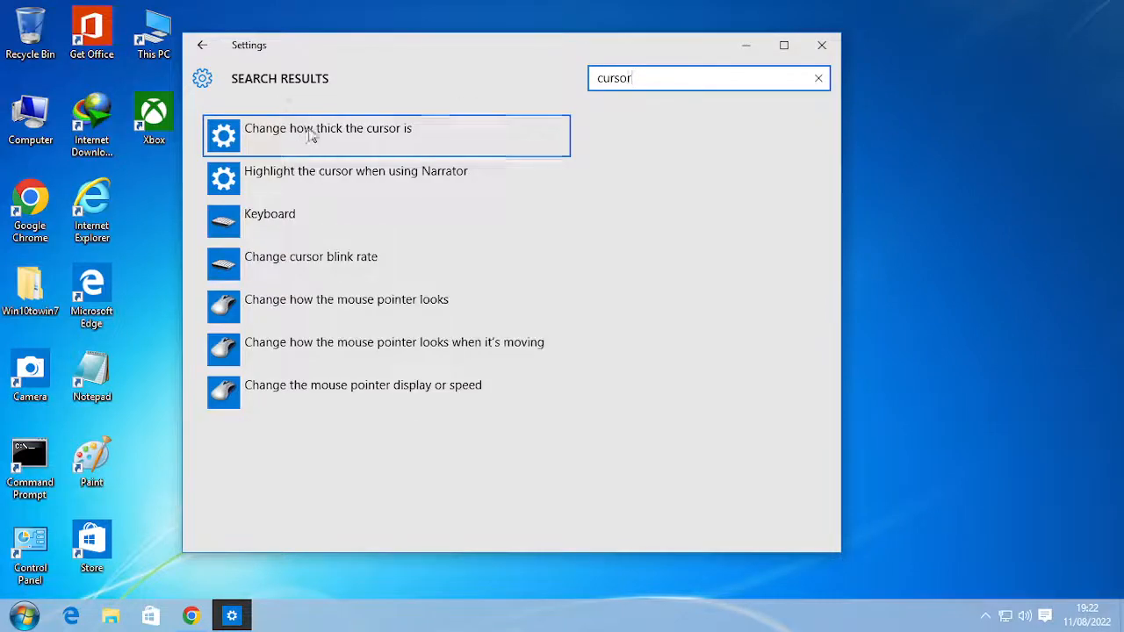
click(338, 314)
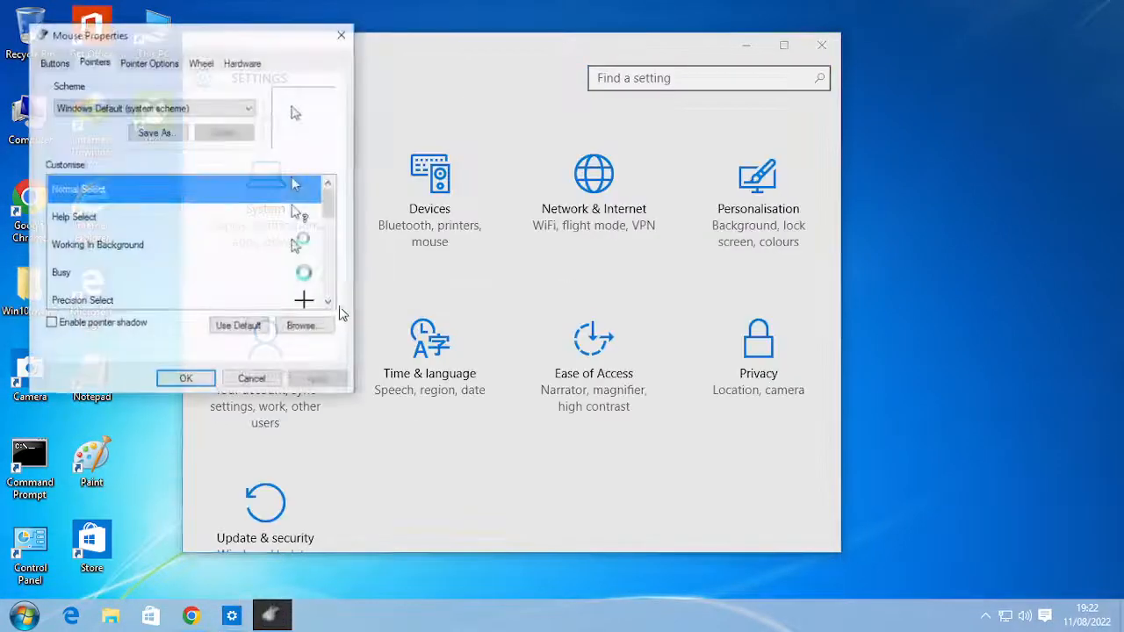
- Browse for a replacement Link Select pointer in the inner Cursors folder of Win10towin7 on the Desktop
scroll(234, 223, down, 3)
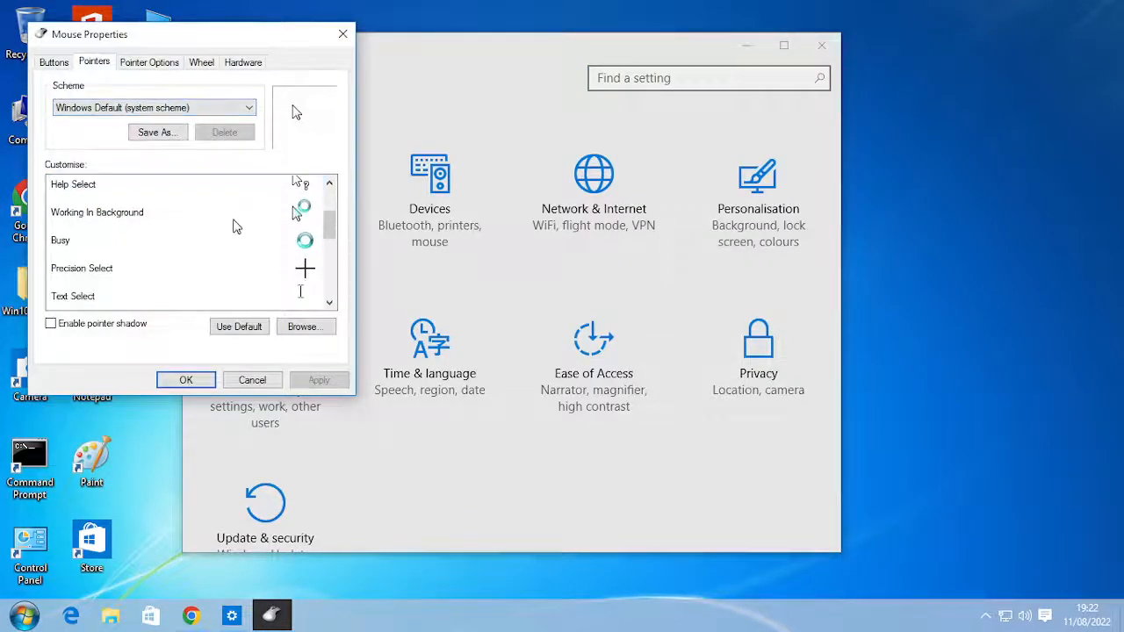
scroll(278, 243, down, 1)
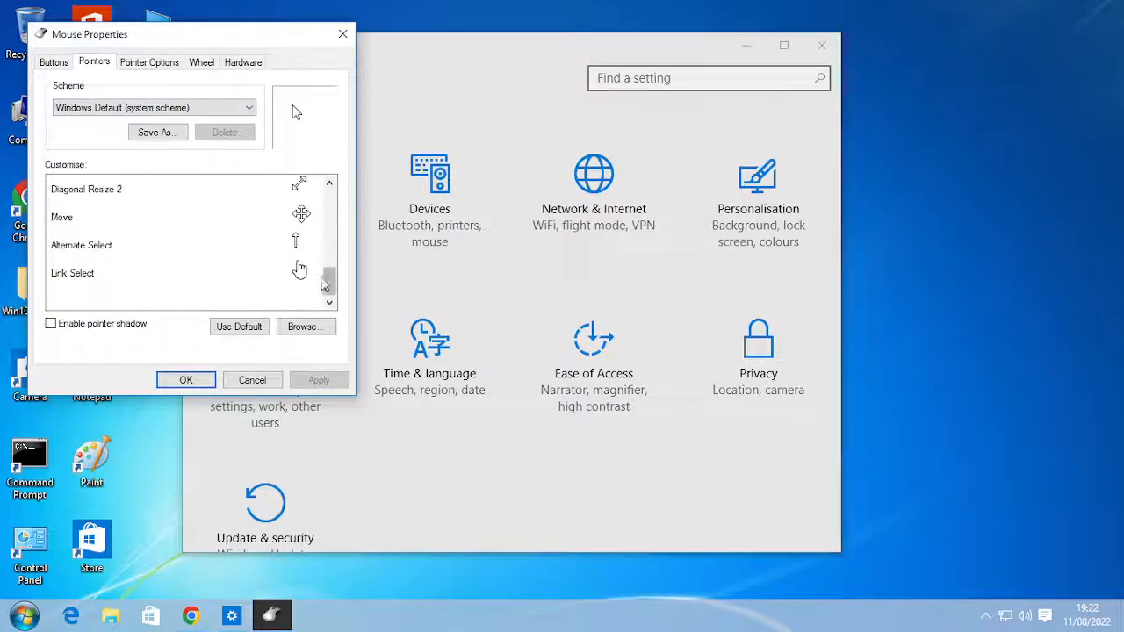
click(297, 270)
click(299, 326)
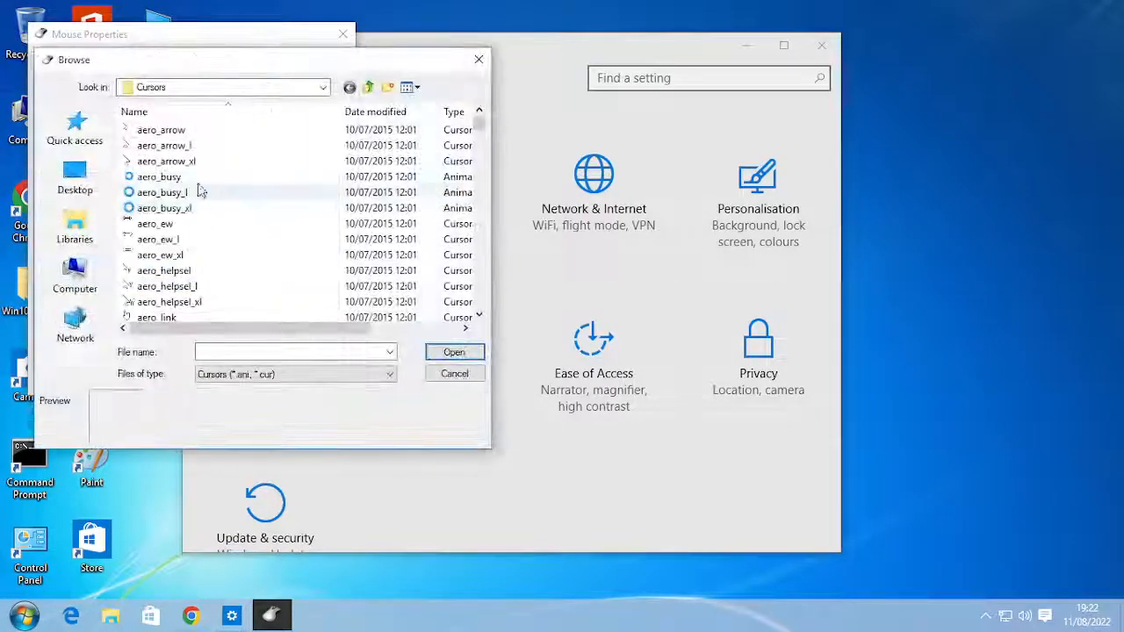
click(77, 180)
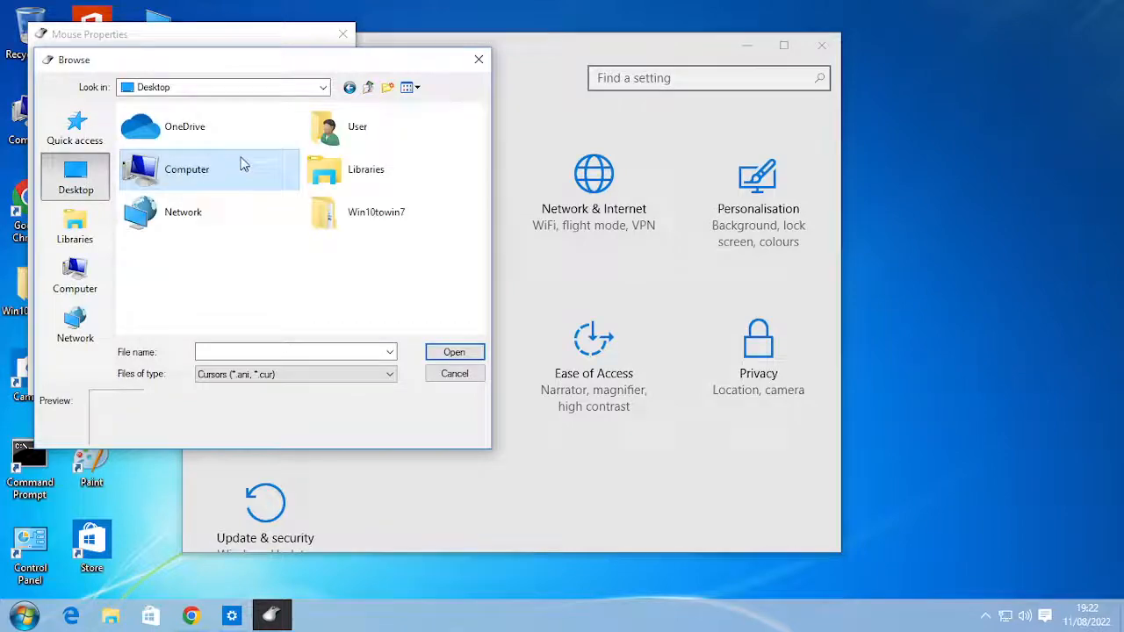
double_click(373, 213)
double_click(206, 132)
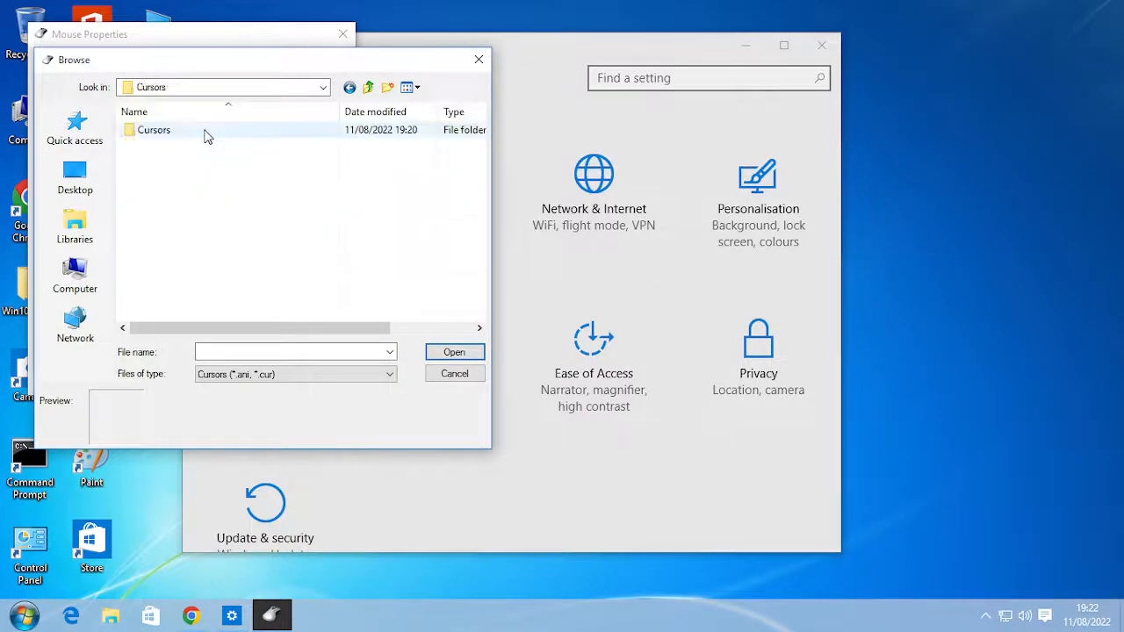
double_click(215, 131)
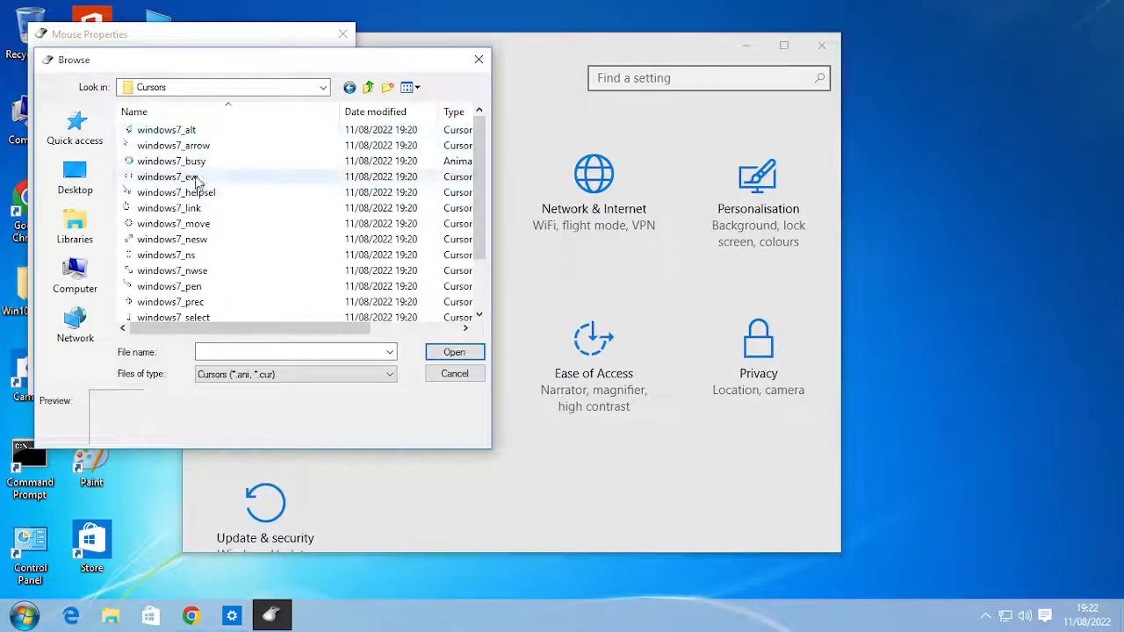
- Assign windows7_link to the Link Select pointer
scroll(210, 255, down, 2)
click(210, 301)
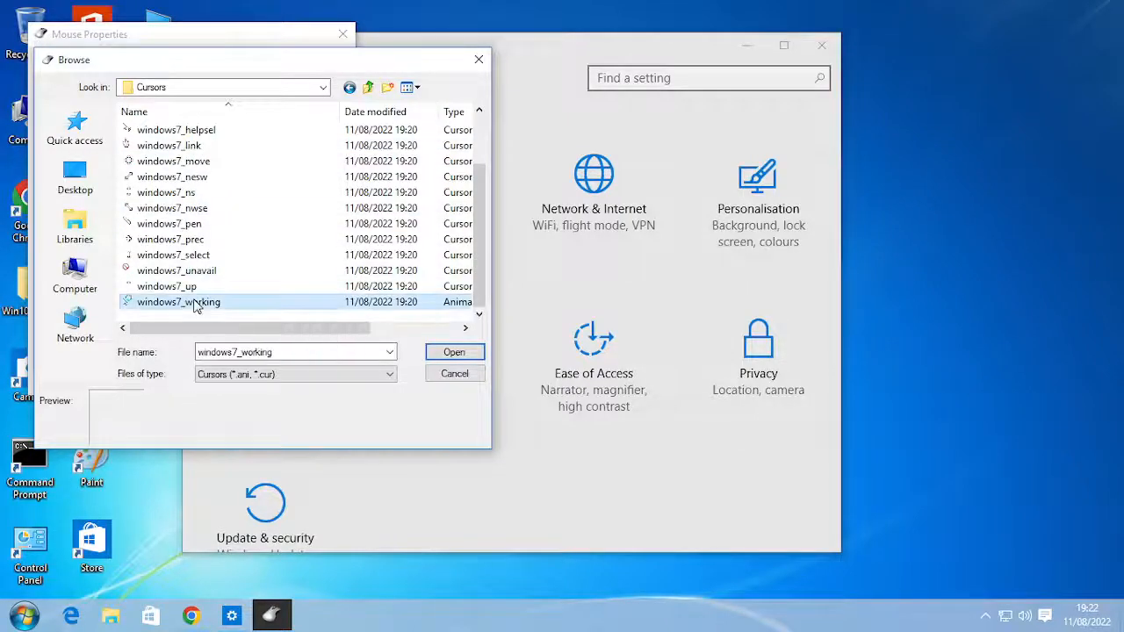
scroll(178, 223, up, 2)
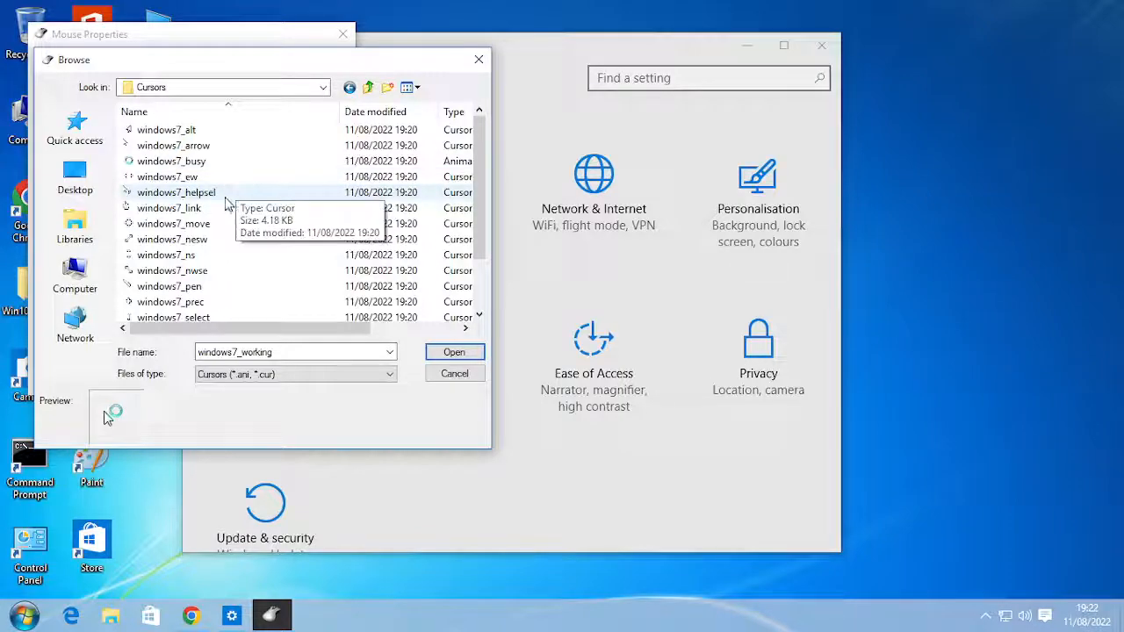
click(213, 209)
click(452, 352)
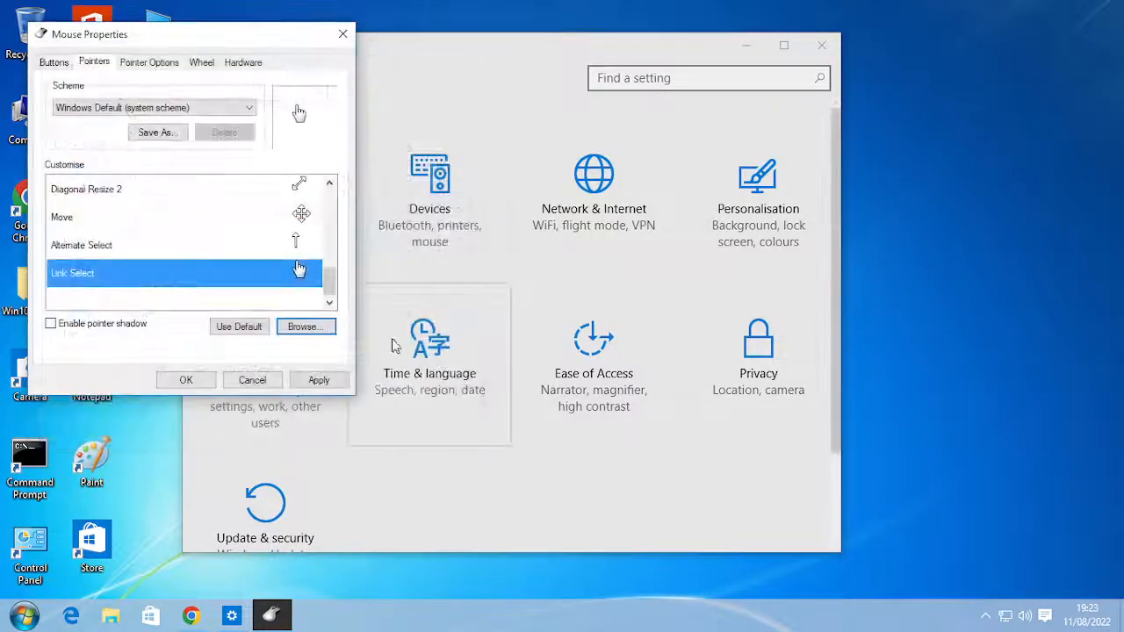
- Enable the pointer shadow and save the customised pointers as a new cursor scheme
click(138, 327)
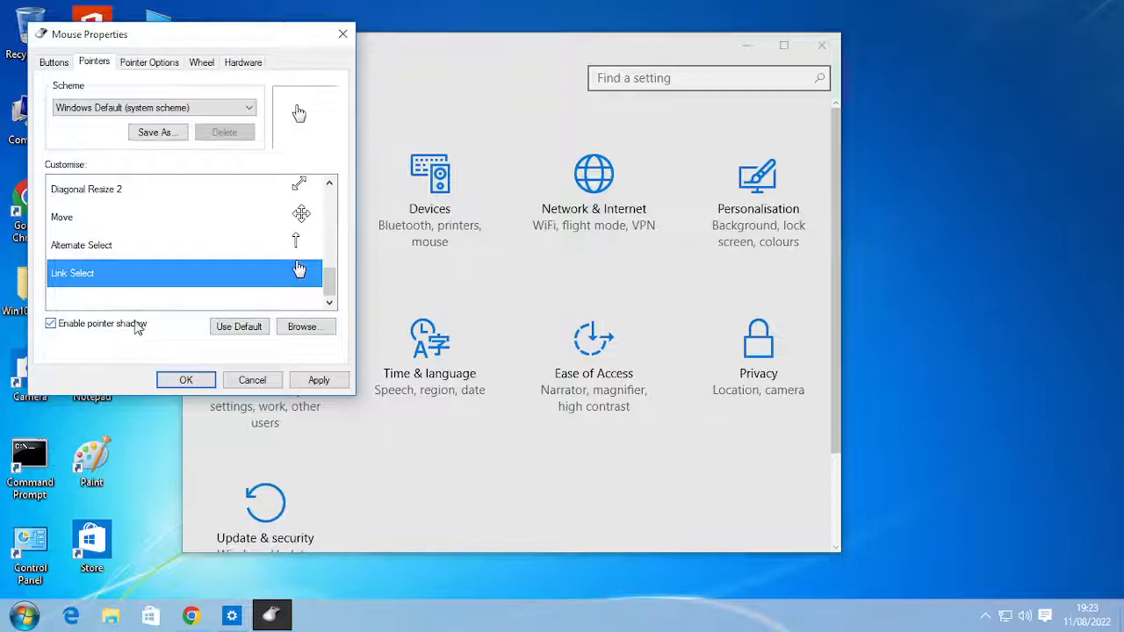
click(178, 106)
click(220, 329)
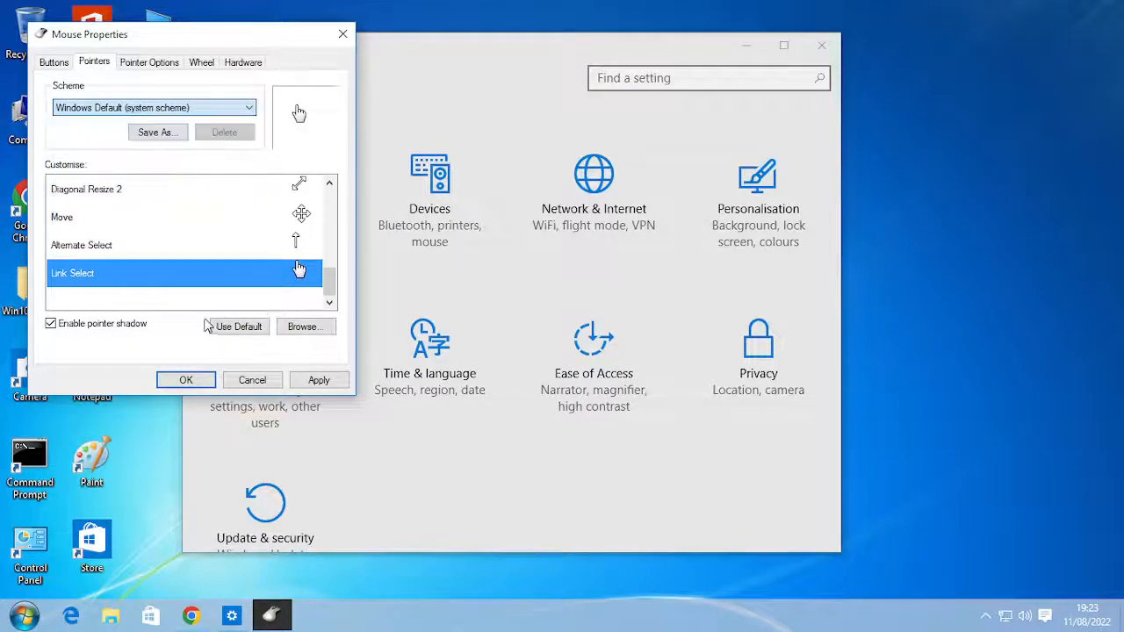
click(156, 133)
text(W)
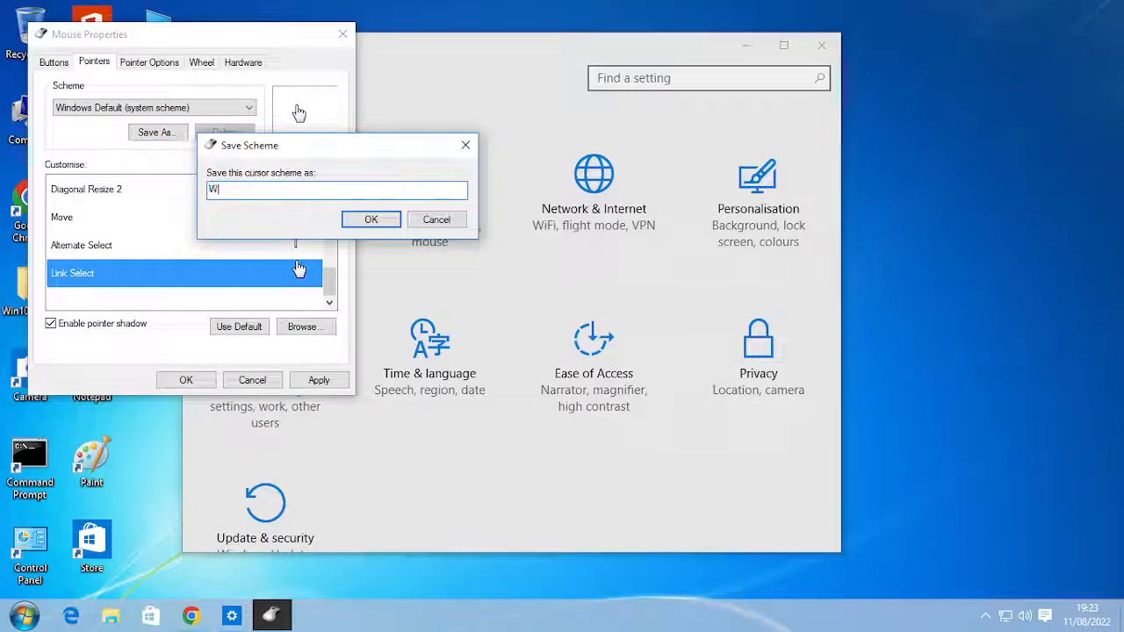
text(indows m)
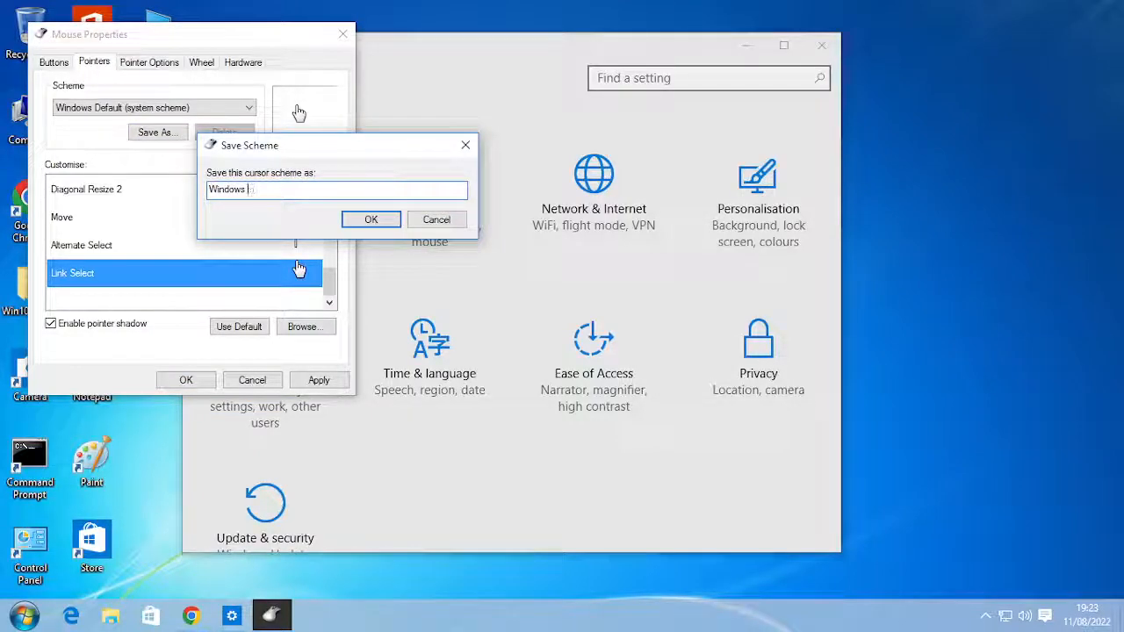
key(Return)
- Apply the pointer scheme and close both the Mouse Properties dialog and Settings
click(319, 379)
click(185, 379)
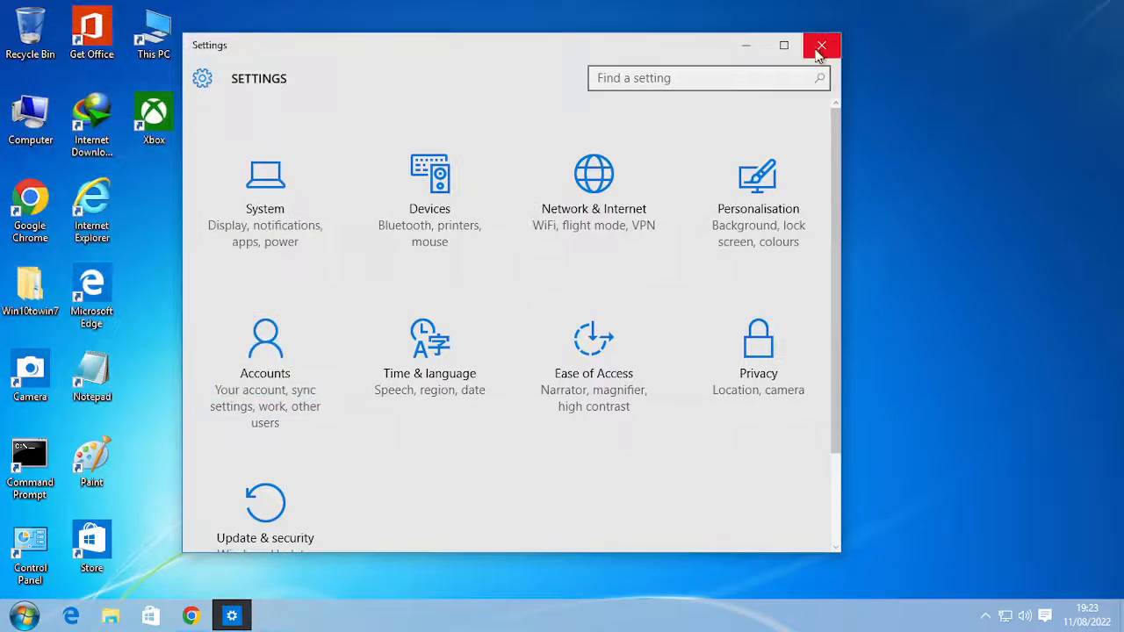
click(821, 45)
- Close the Chrome window with the cursor download page and delete the This PC shortcut from the desktop
click(186, 616)
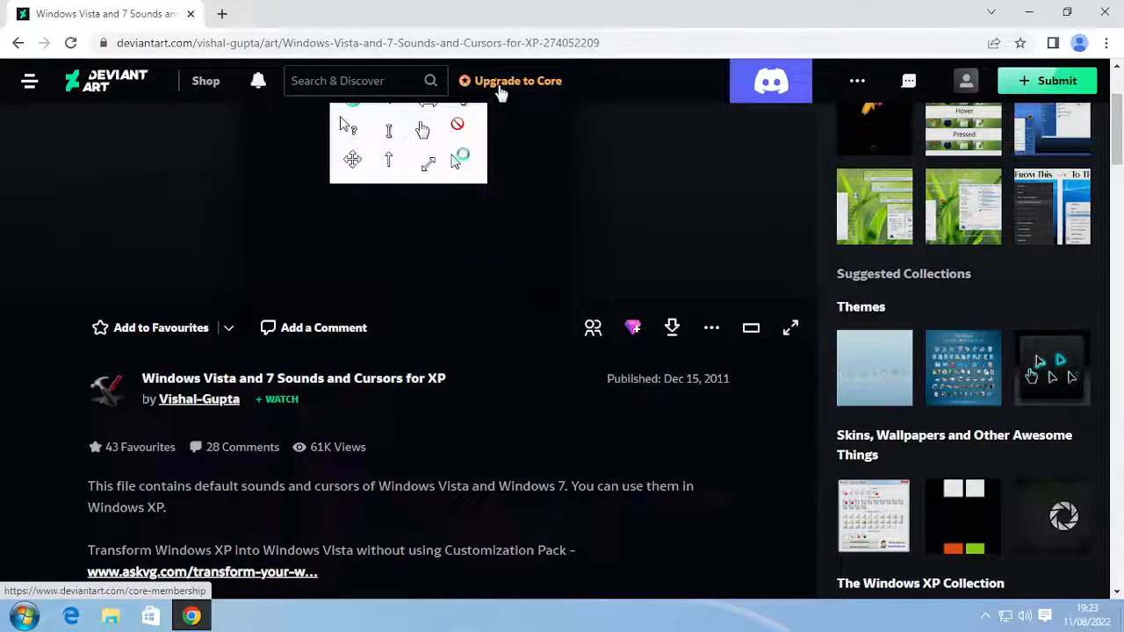
click(1117, 5)
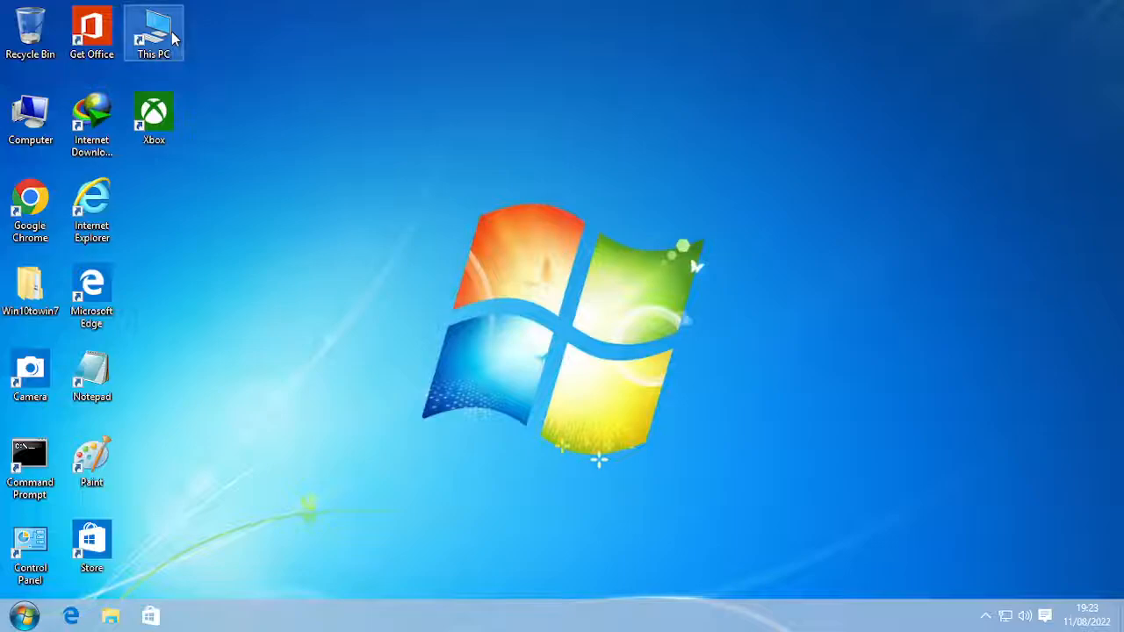
key(Delete)
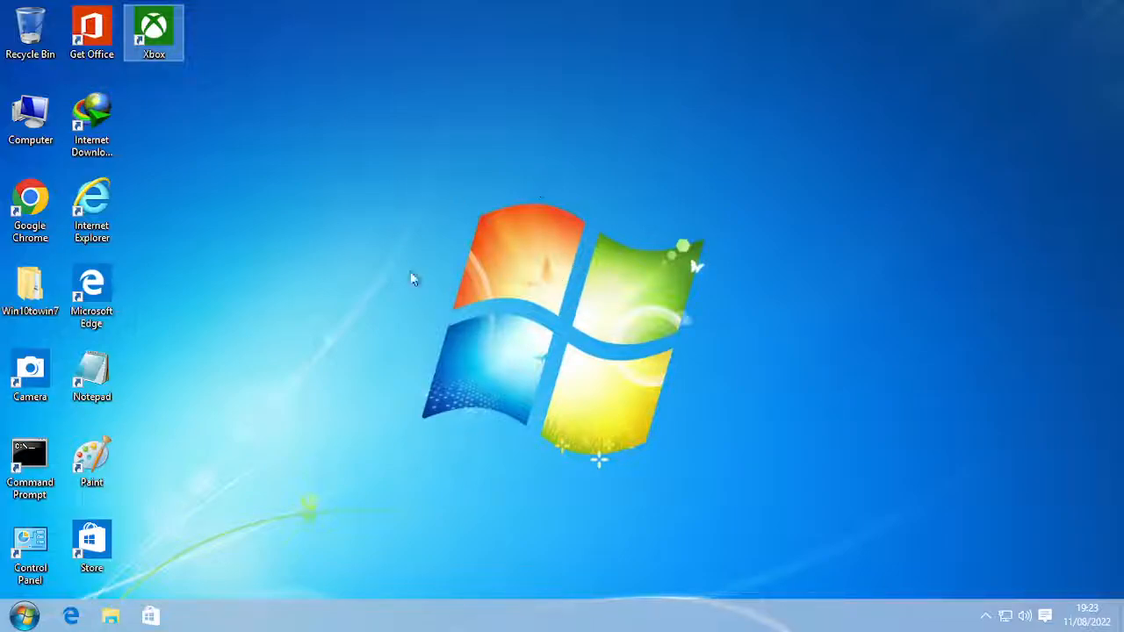
- Search the Start menu for "create a" and open Create a restore point
click(24, 616)
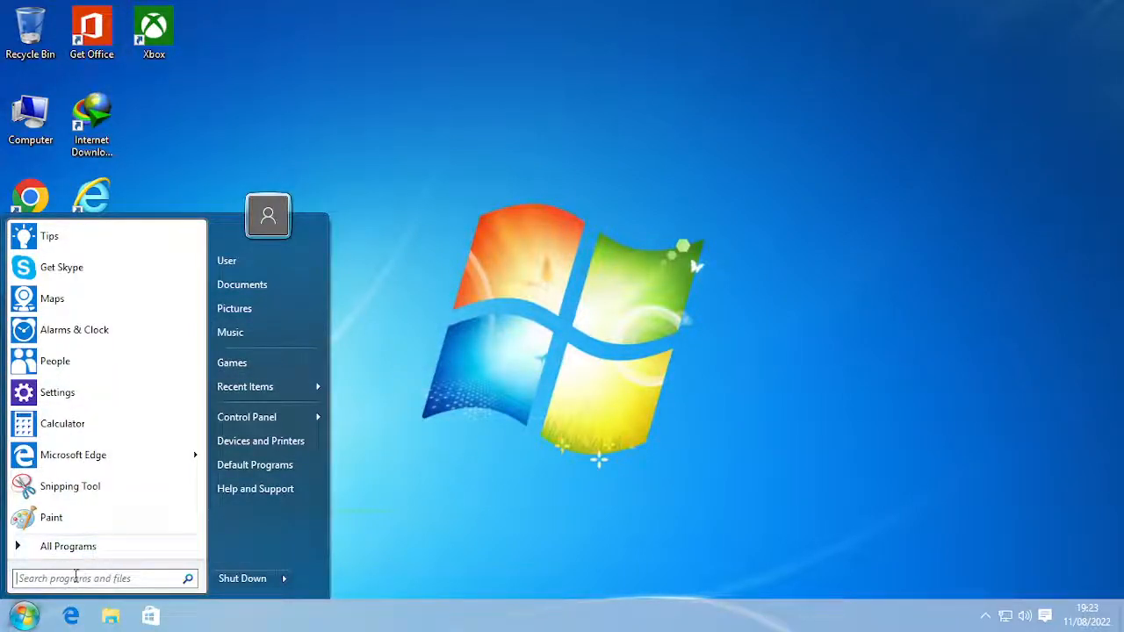
text(creat)
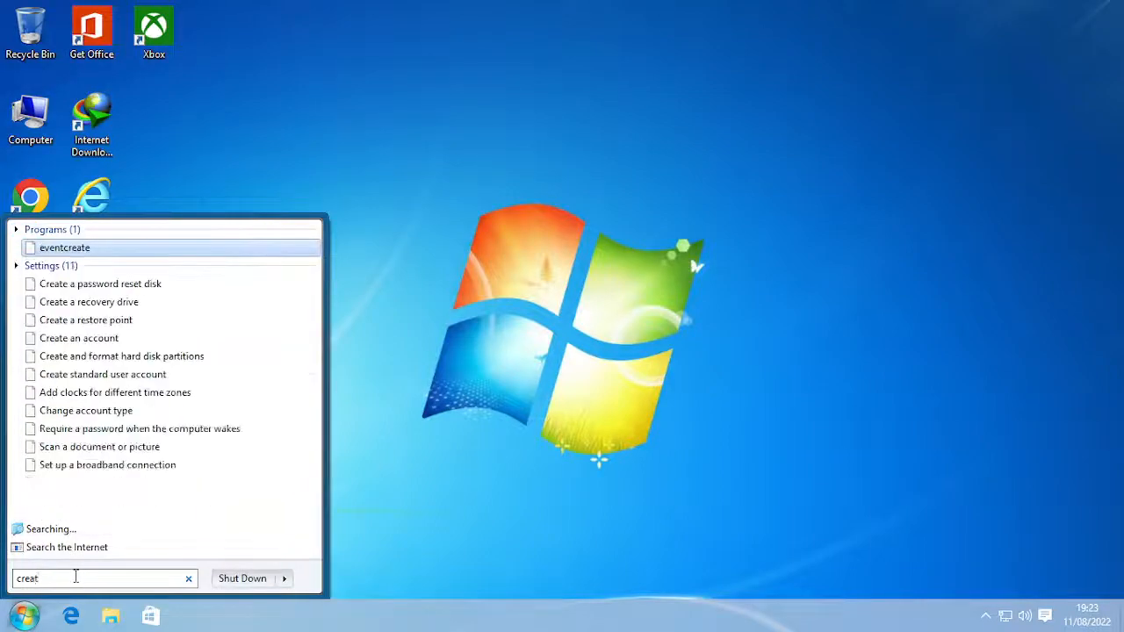
text(e a)
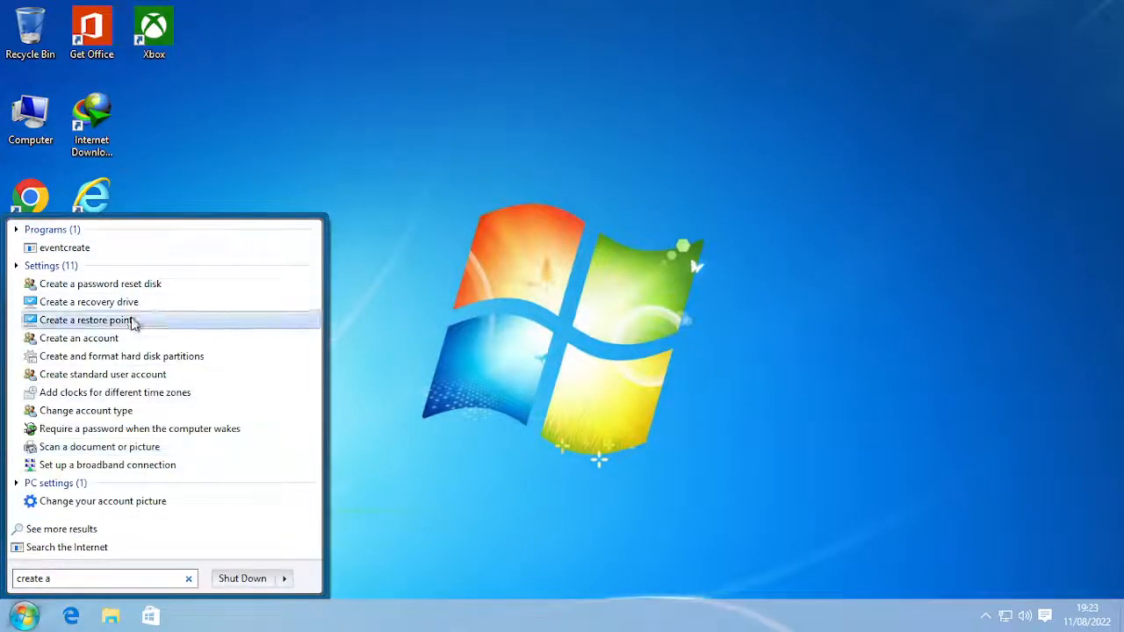
click(132, 321)
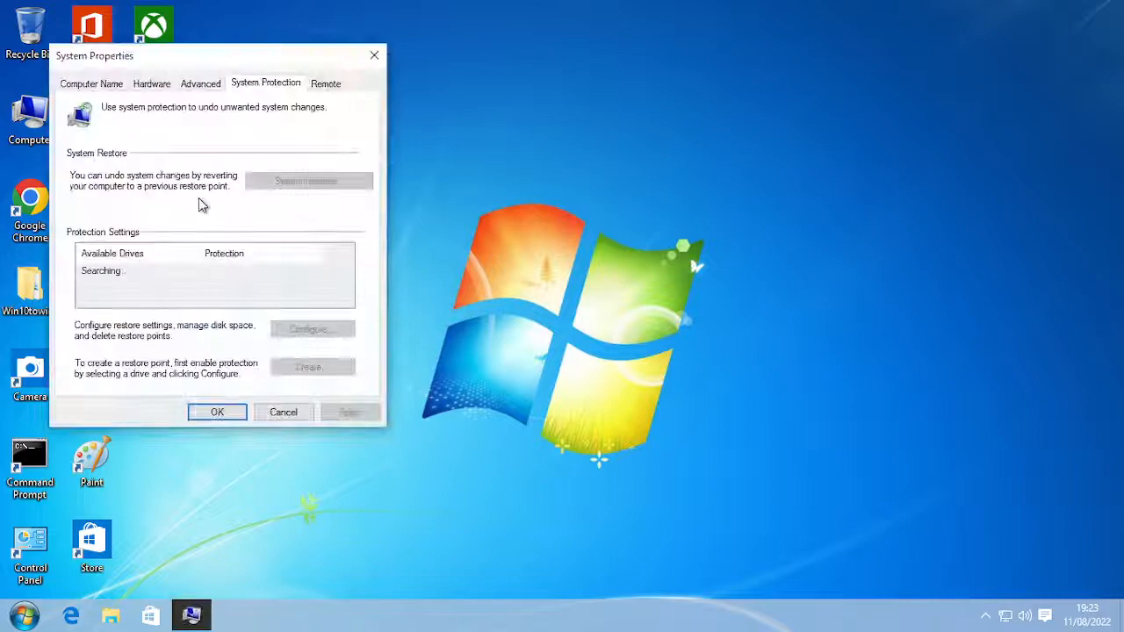
- Create a restore point described as "Go Back To Windows 7" and move its progress window clear of System Properties
click(181, 273)
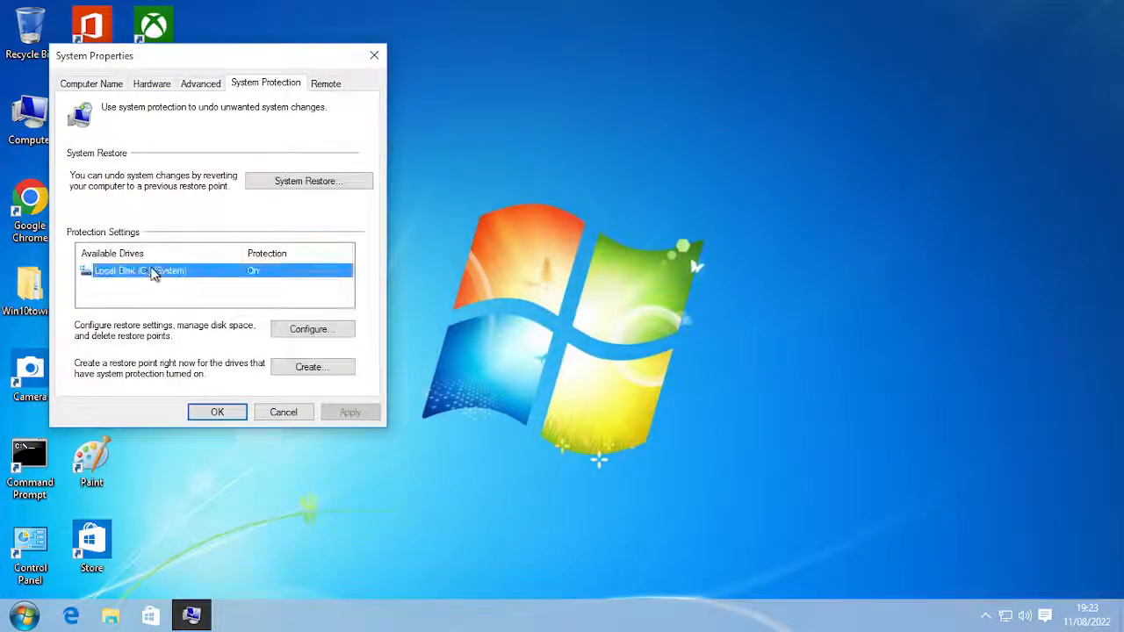
click(309, 372)
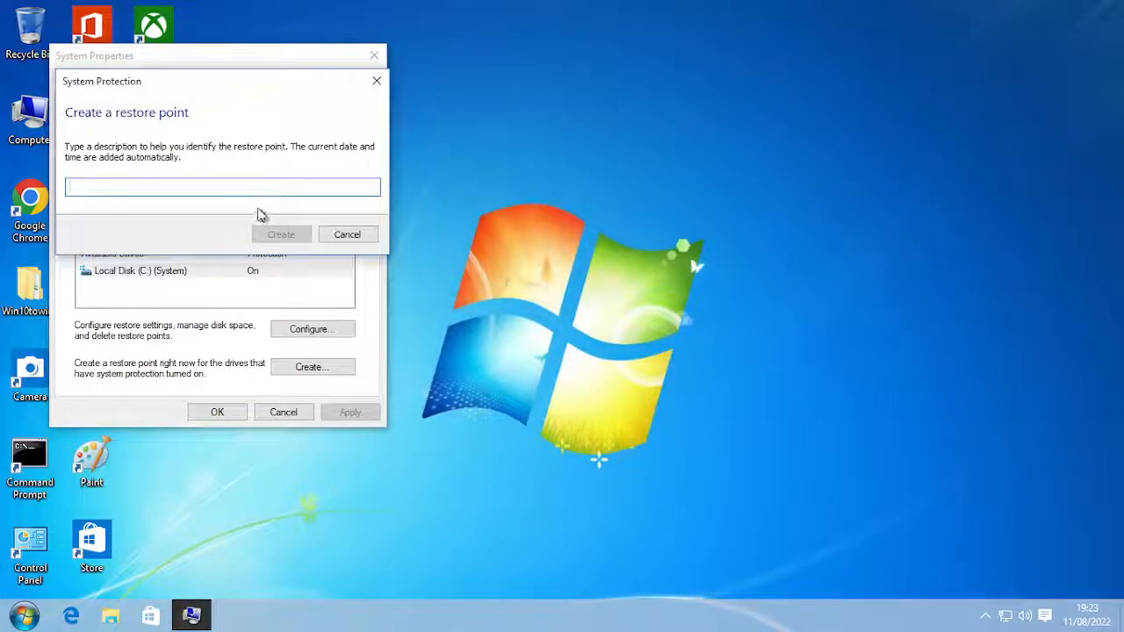
text(Go Back To Windows 7)
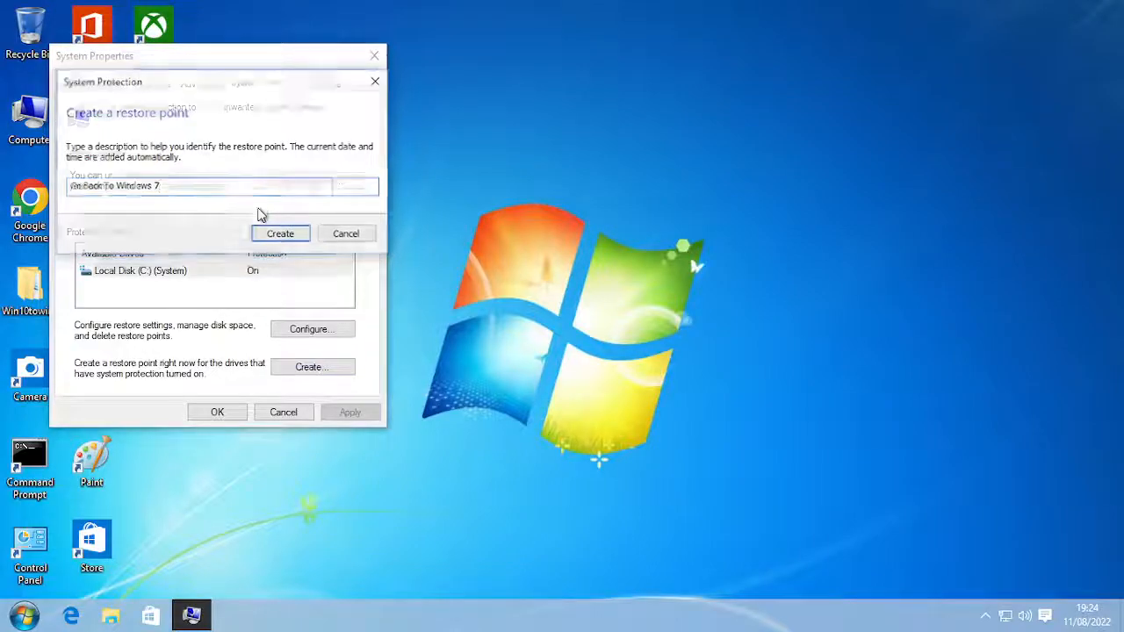
key(Return)
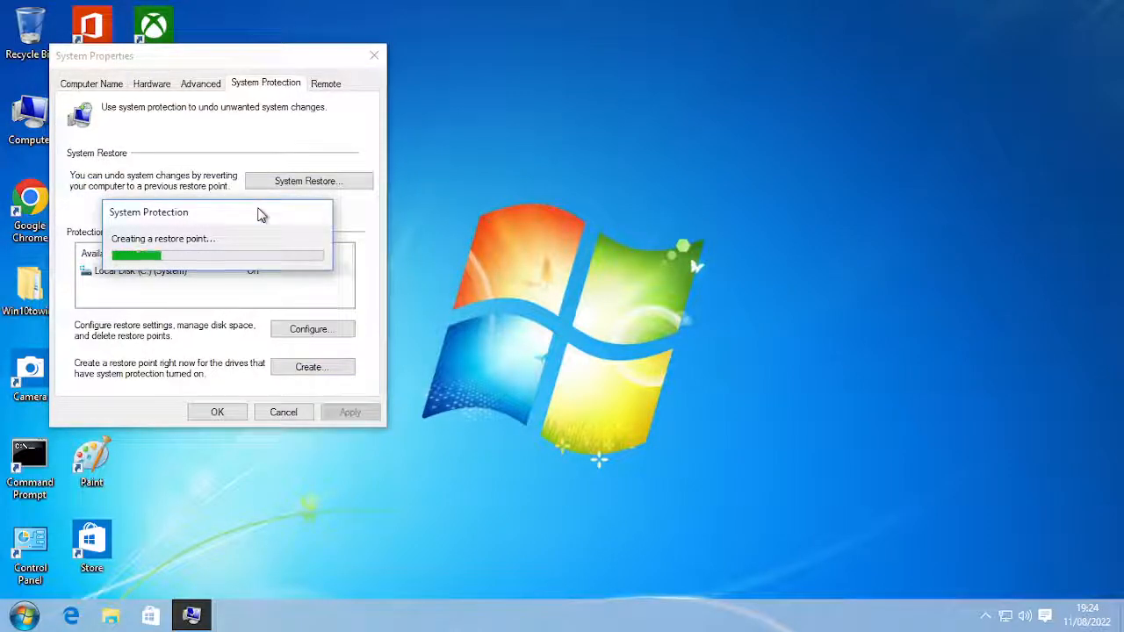
drag(247, 227, 584, 286)
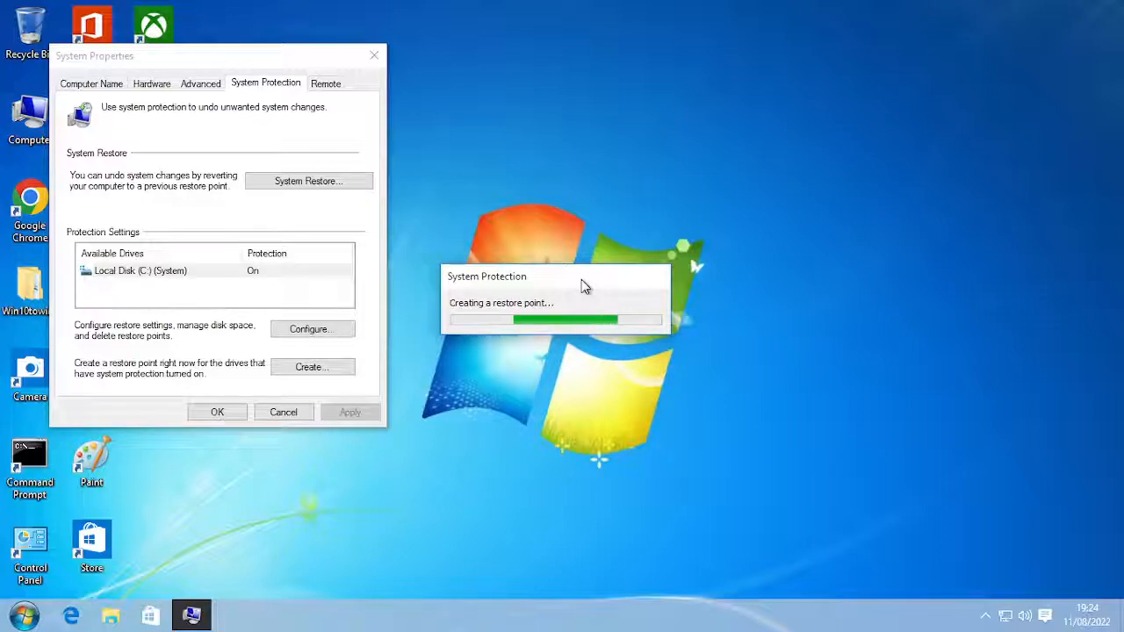
- Leave the virtual machine's full-screen view and switch to OBS on the host computer
key(ctrl+f)
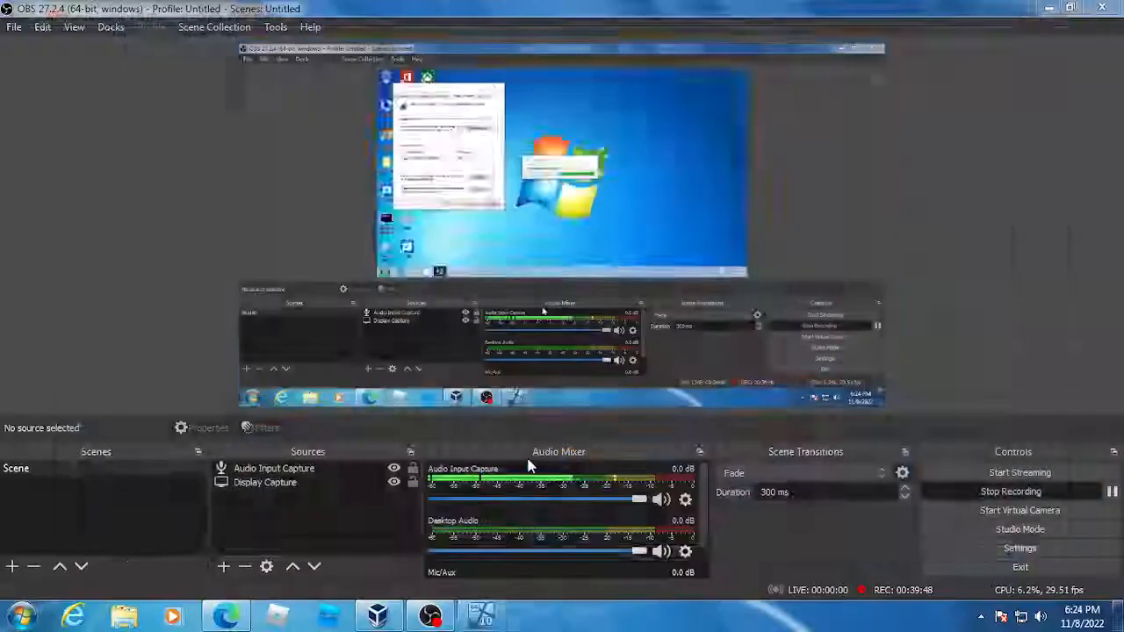
click(430, 617)
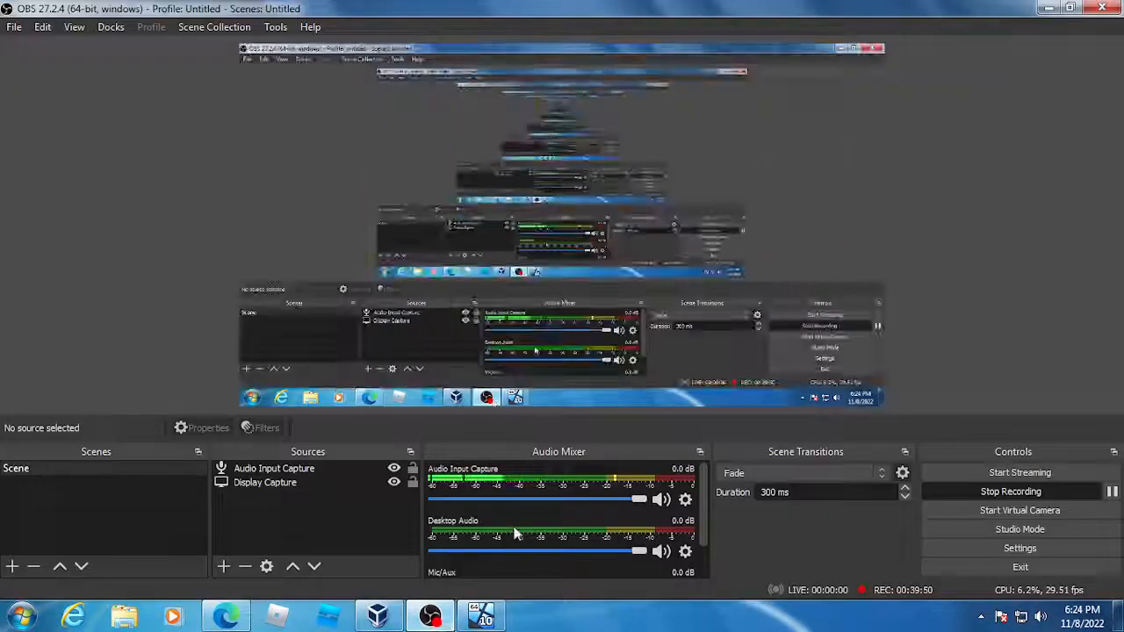